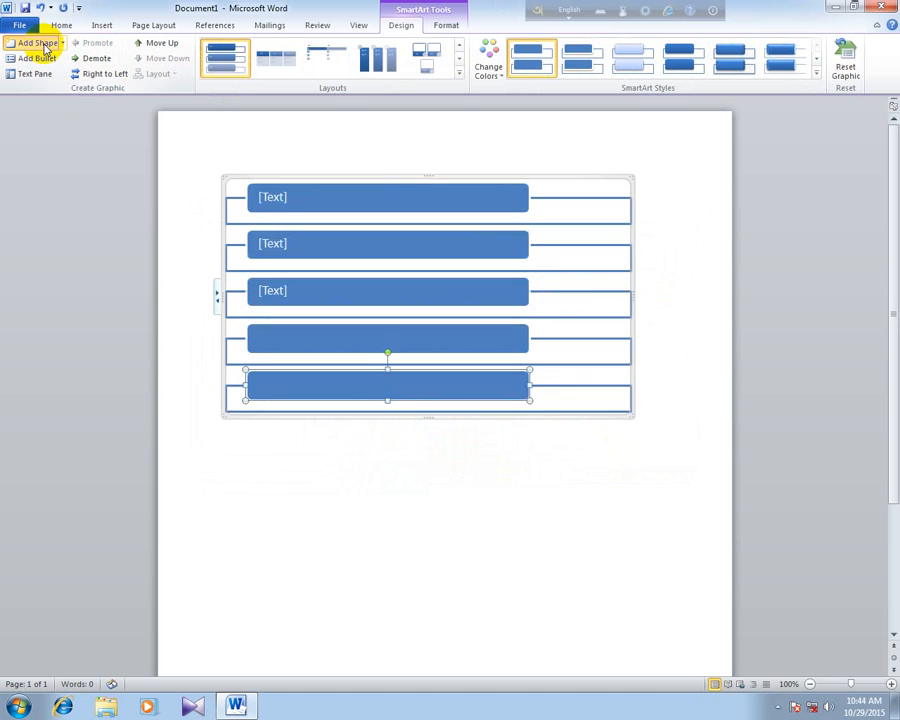
click(40, 43)
- Add a sixth shape to the SmartArt list and label the first three boxes 2012, 2013 and 2014
click(274, 203)
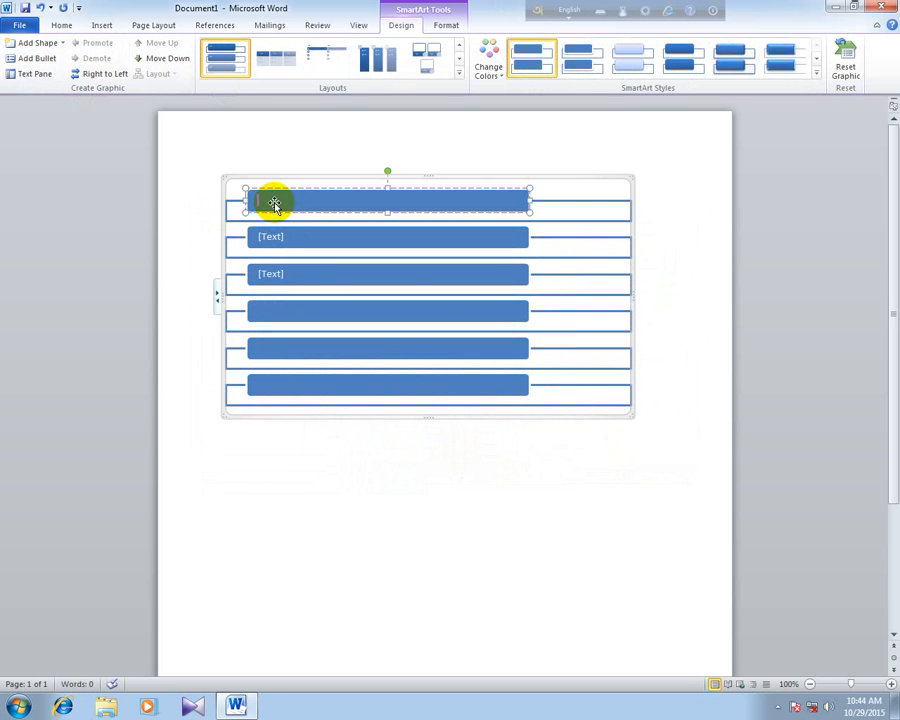
text(2012)
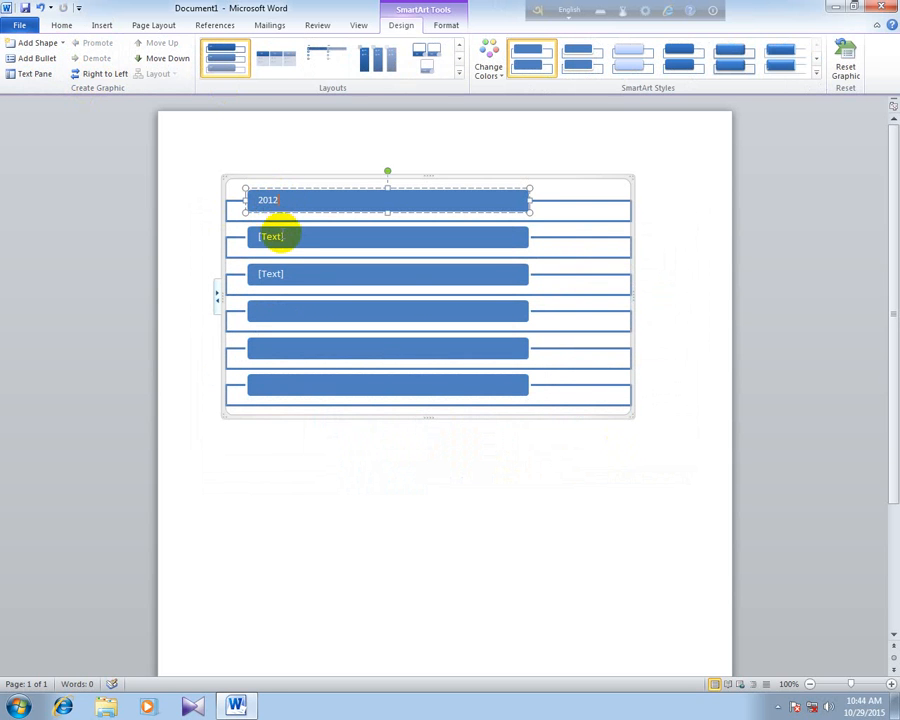
click(283, 240)
text(2013)
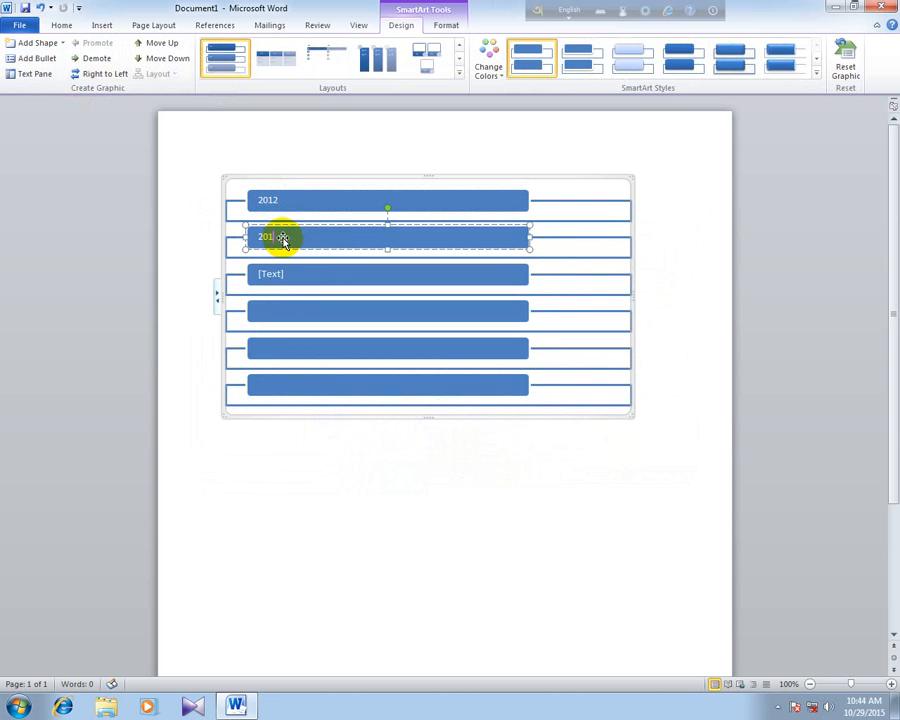
click(287, 274)
text(2)
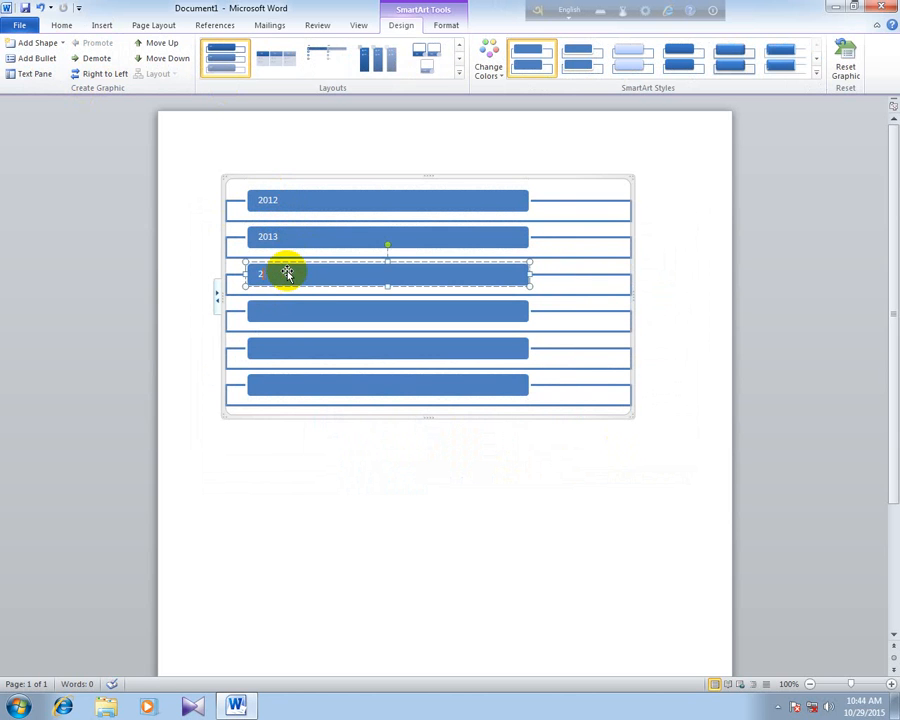
text(014)
- Label the remaining three boxes of the list 2015, 2016 and 2017
click(289, 306)
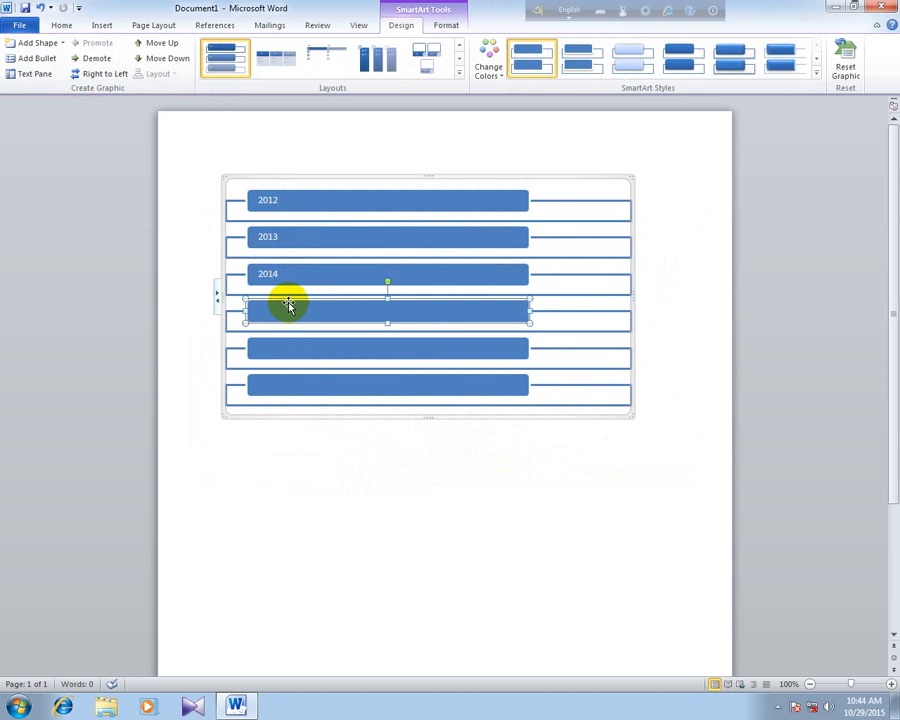
text(2015)
click(288, 344)
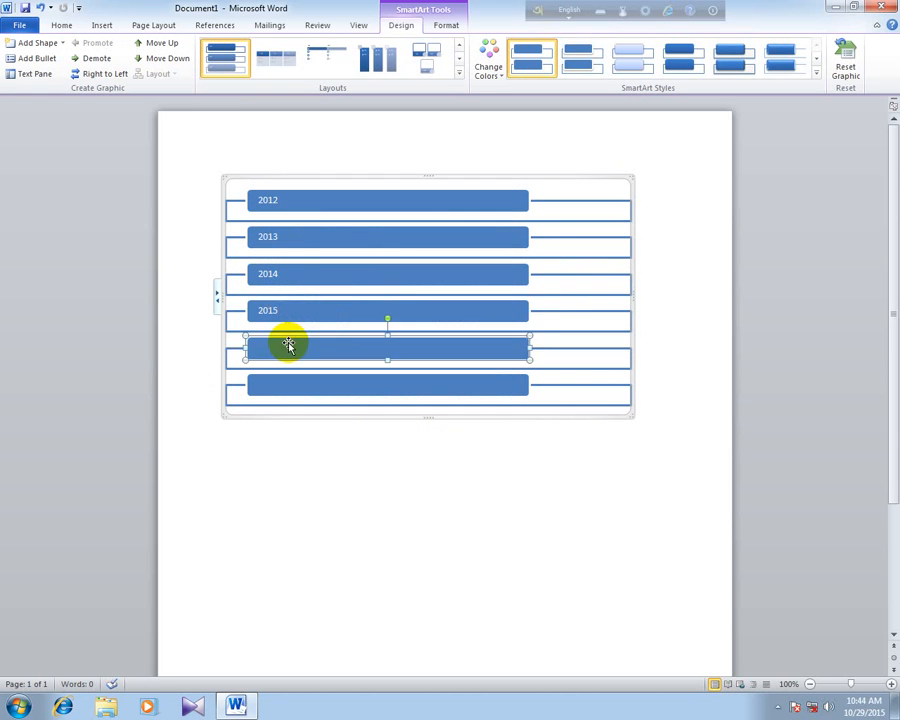
text(2016)
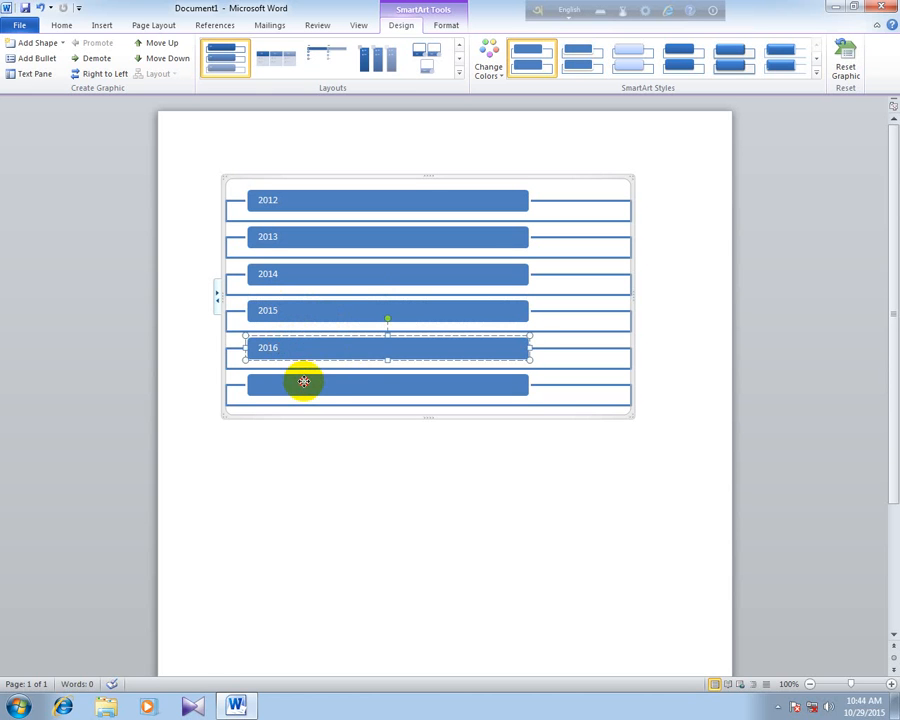
click(304, 380)
text(2017)
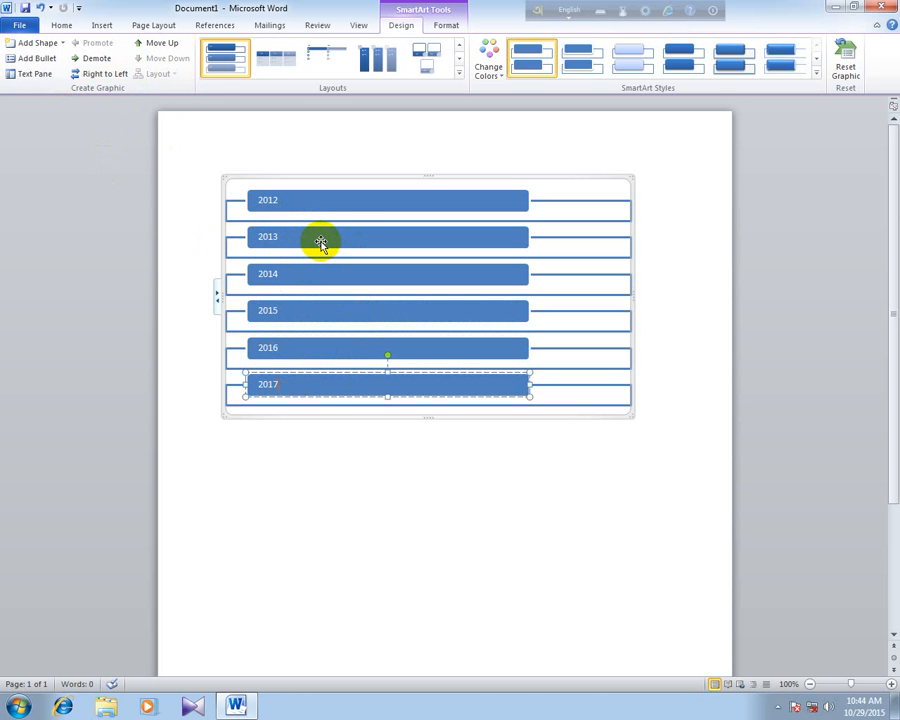
- Show the SmartArt's text outline and add a sub-bullet reading January under 2012
click(217, 297)
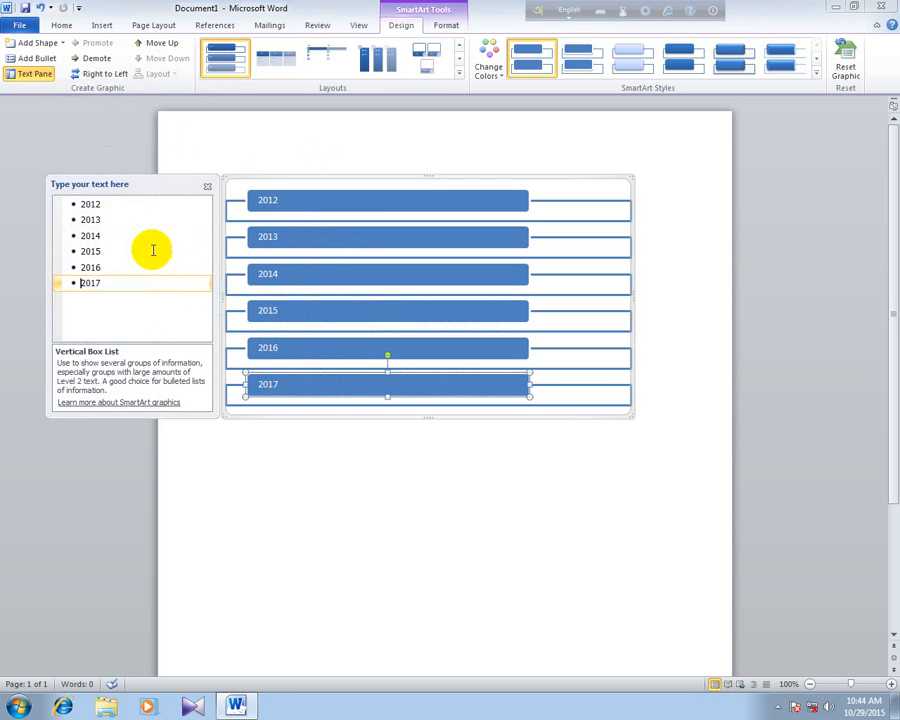
click(106, 204)
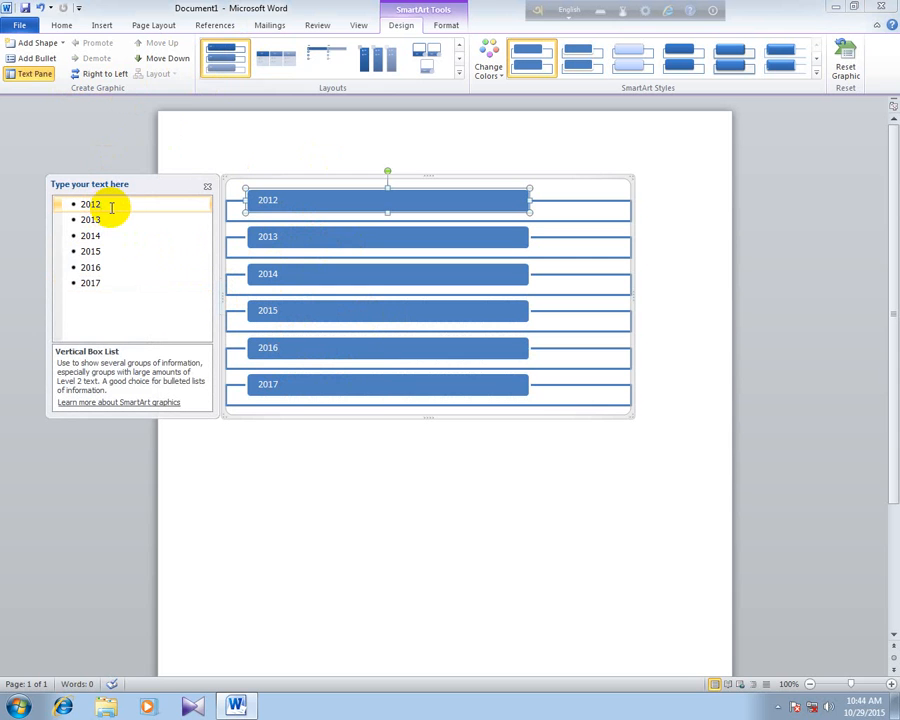
click(31, 60)
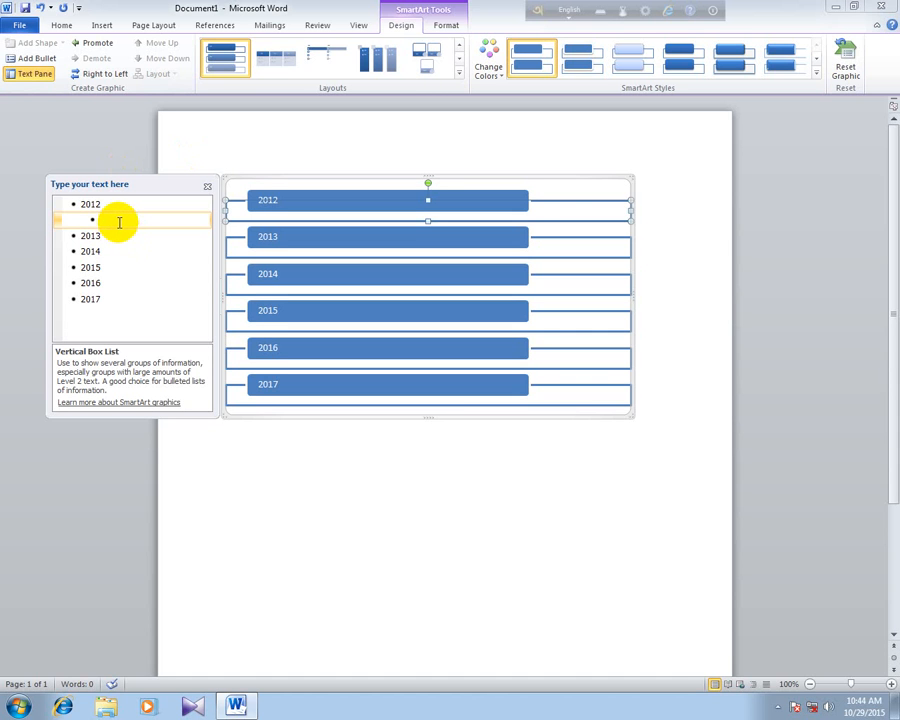
text(January)
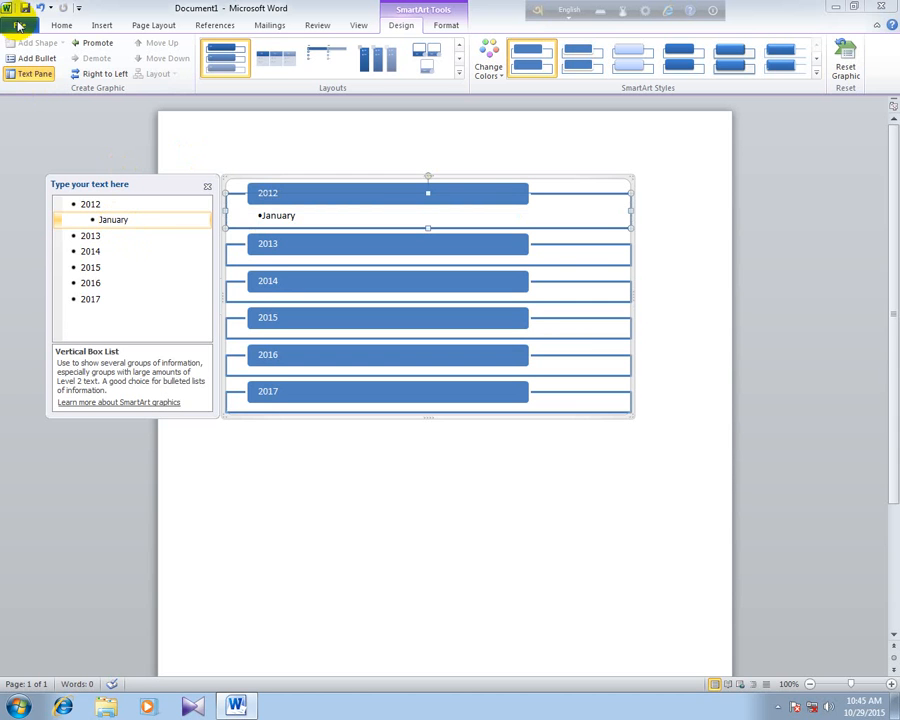
- Add a second, empty sub-bullet under 2012 and an empty sub-bullet under 2013
click(35, 59)
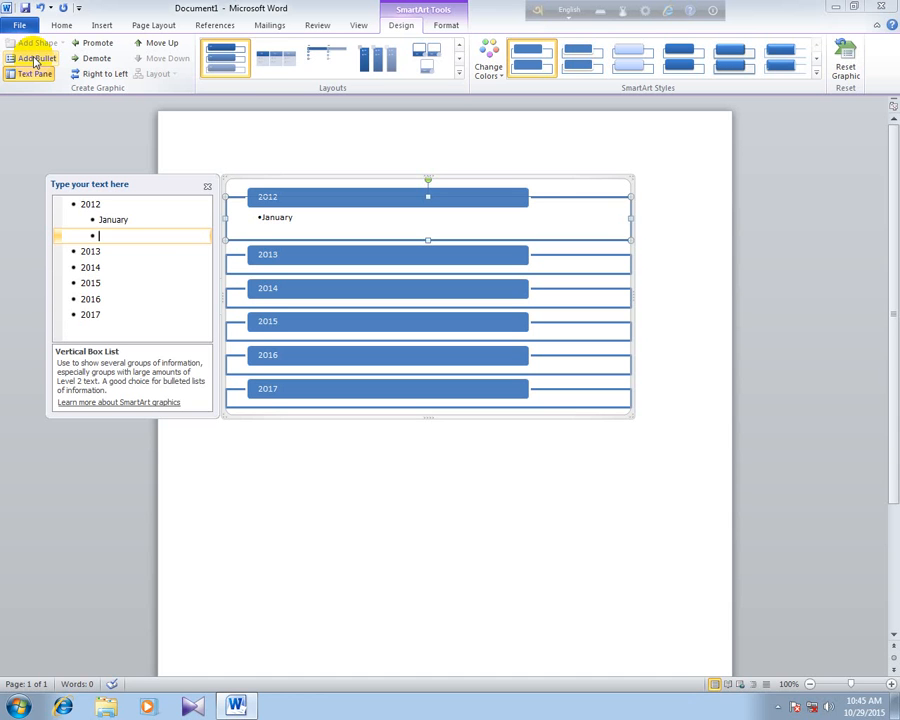
click(122, 249)
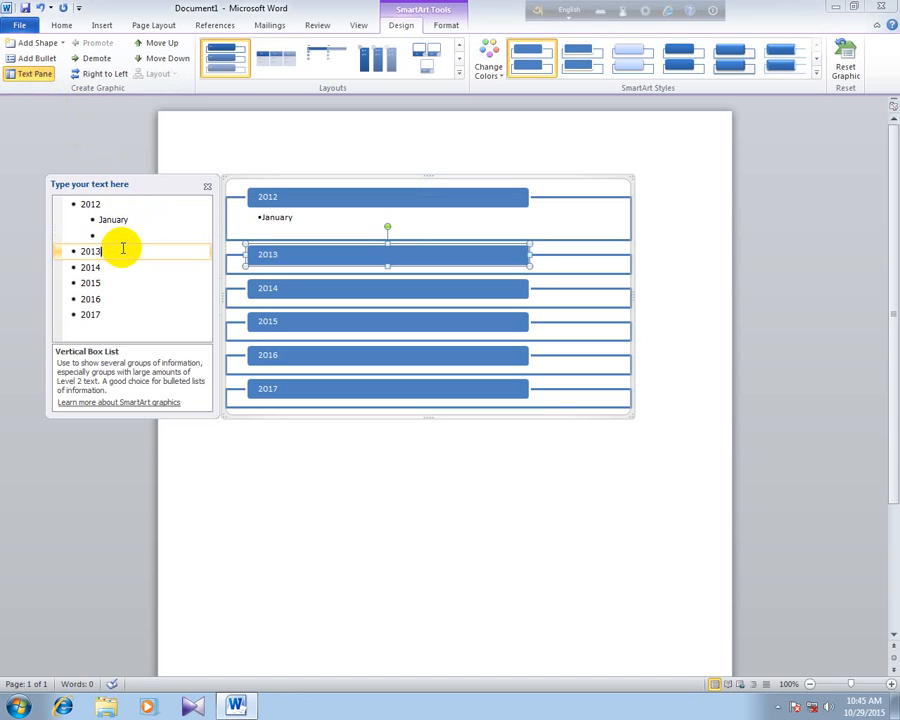
click(17, 57)
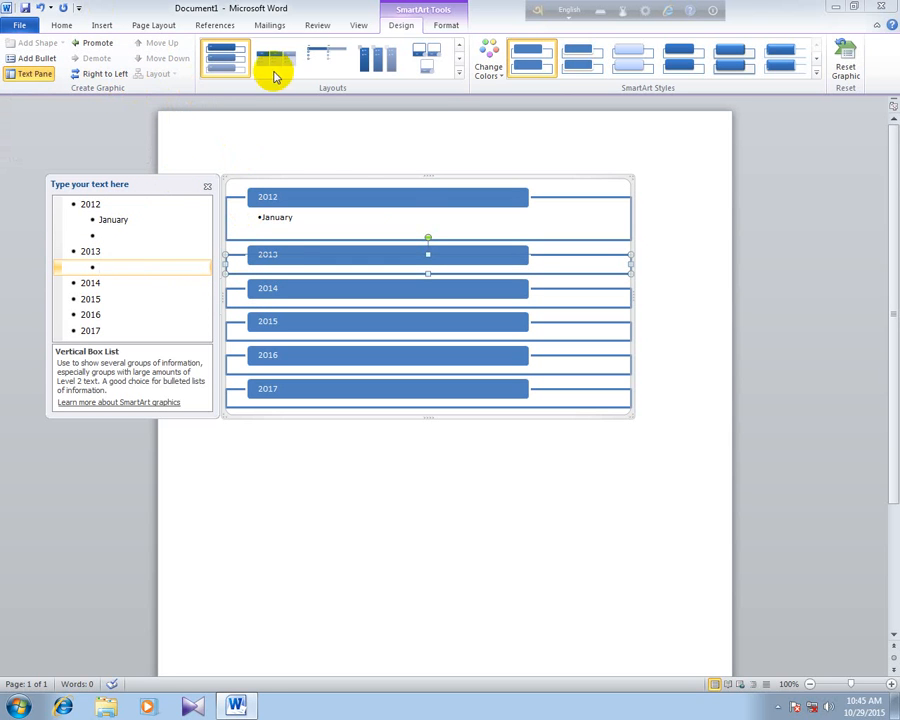
- Try the Trapezoid List layout on the SmartArt and change it to Vertical Chevron List
click(458, 76)
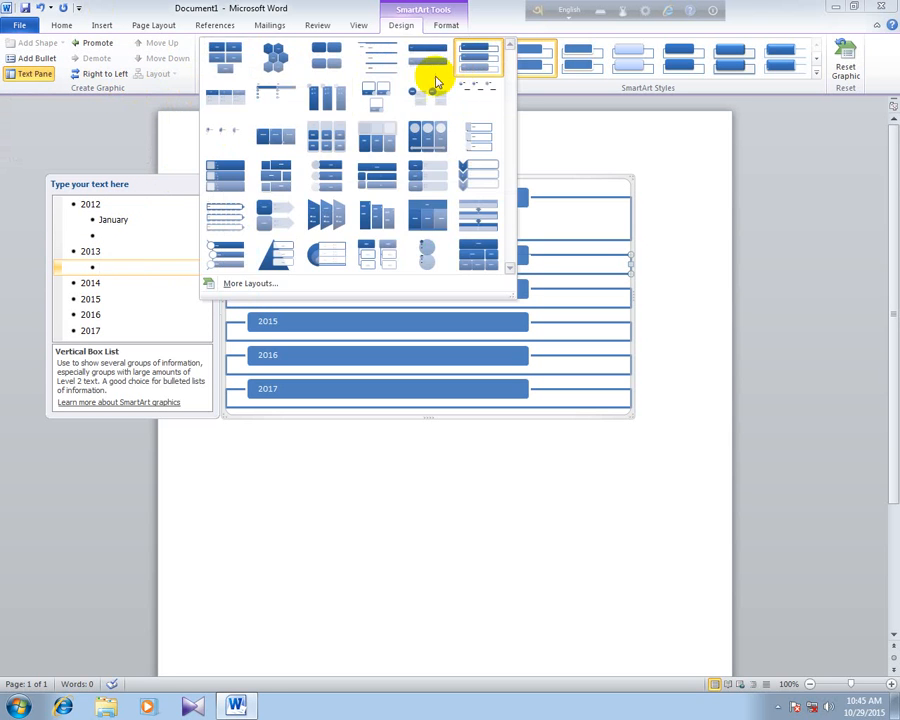
click(336, 226)
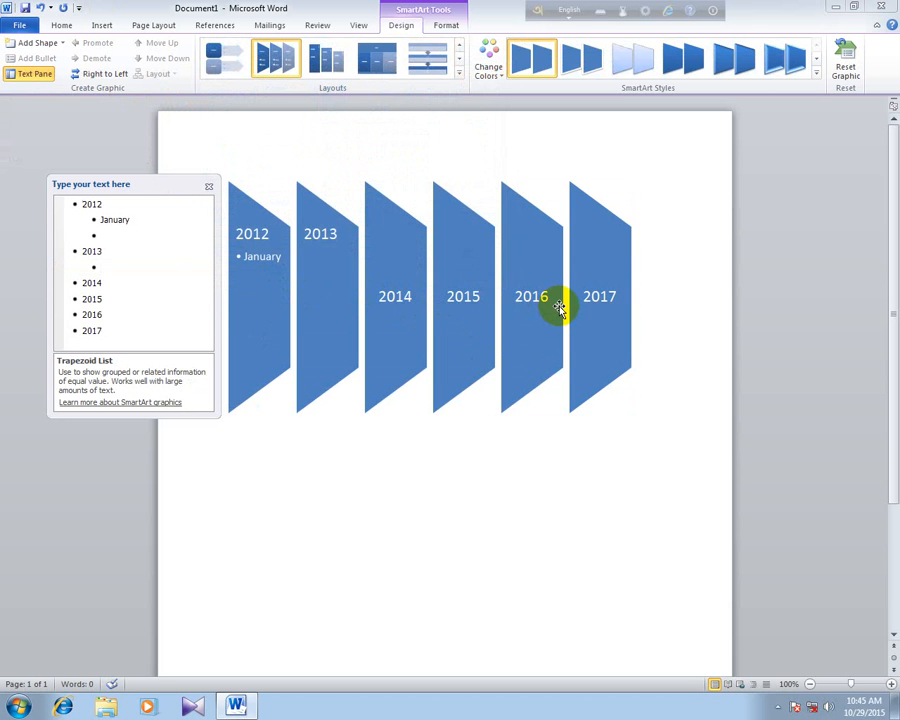
click(458, 76)
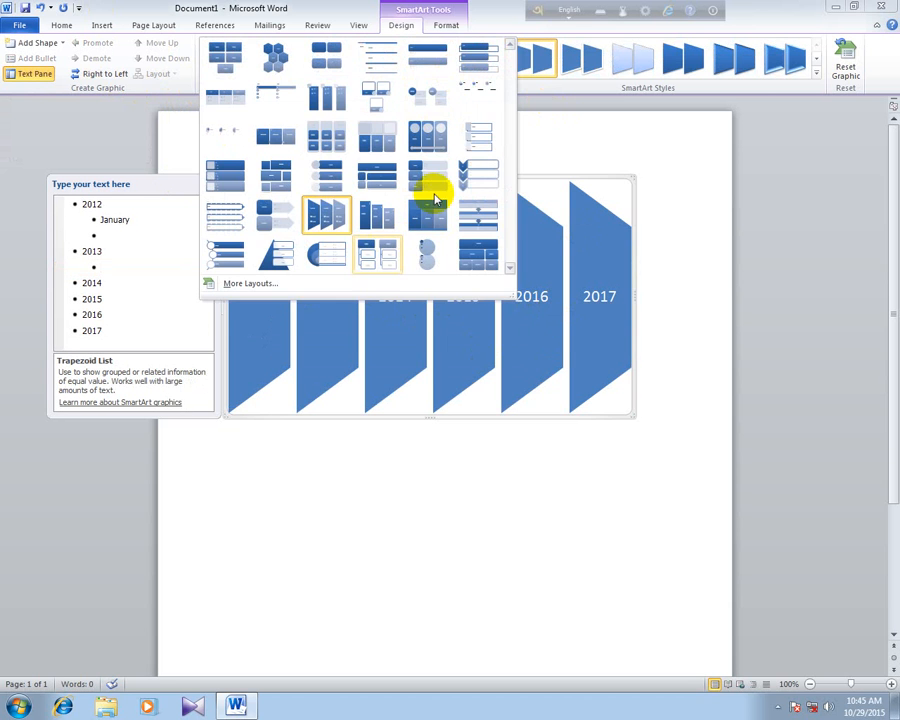
click(482, 174)
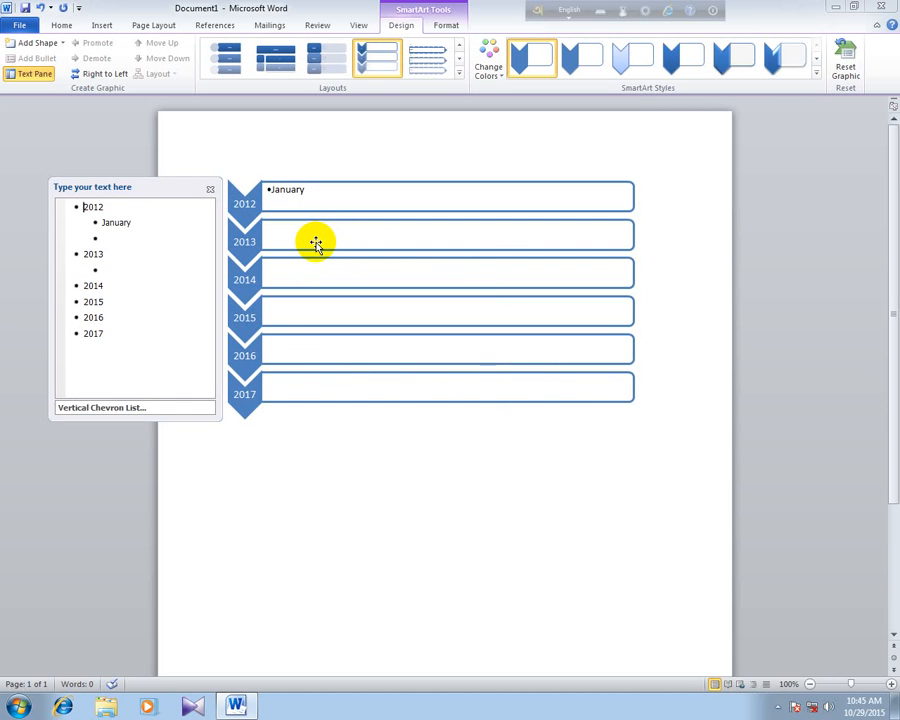
- Recolor the chevron list with the second Colorful variation, grading from red to green
click(486, 72)
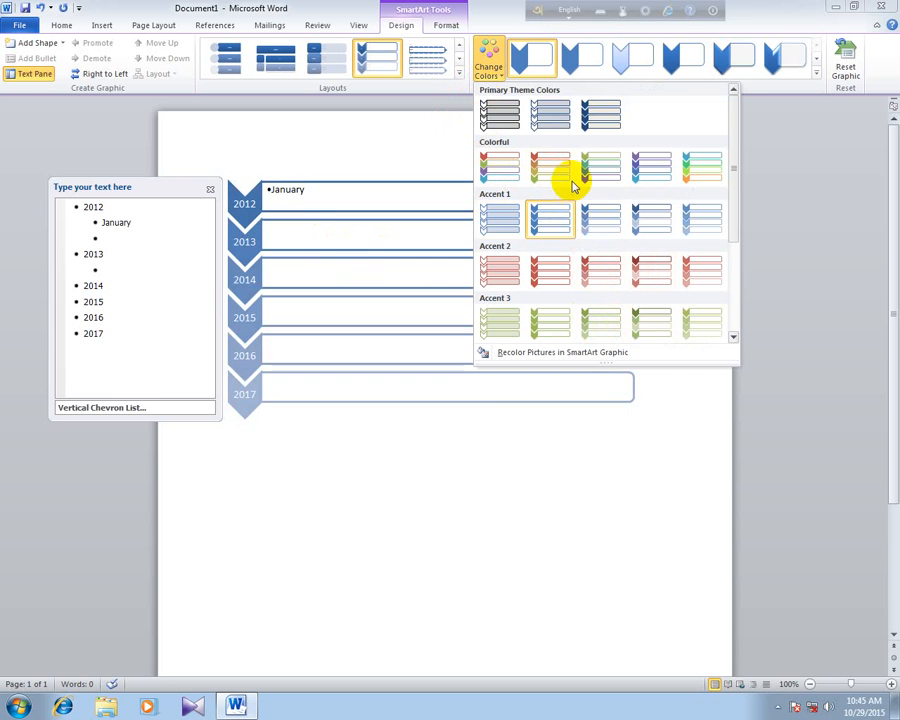
click(528, 166)
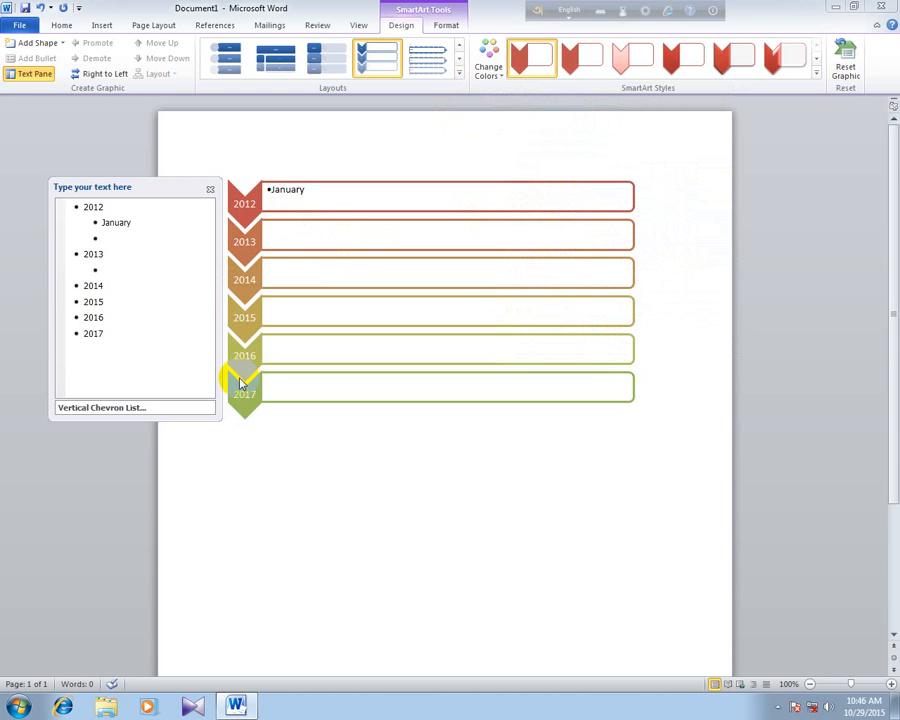
- Fill the 2012 chevron with the standard light green color
click(245, 204)
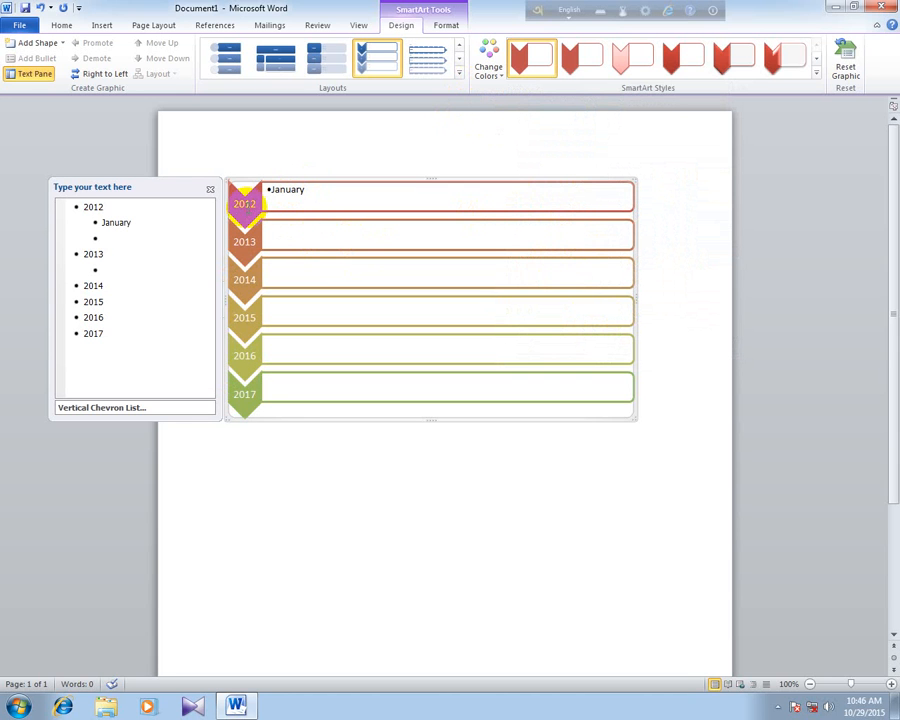
click(246, 207)
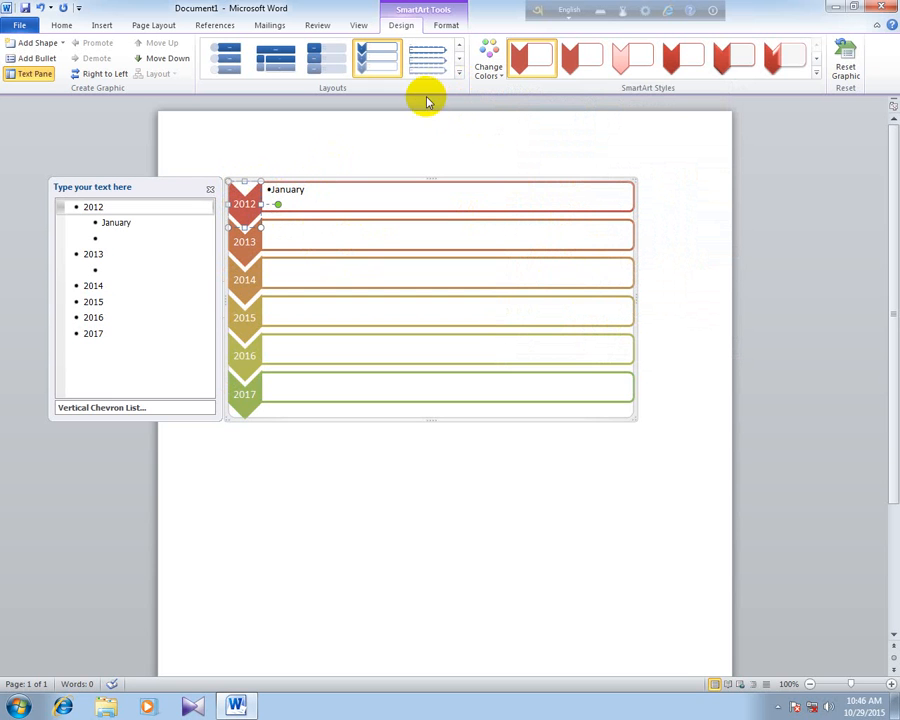
click(450, 28)
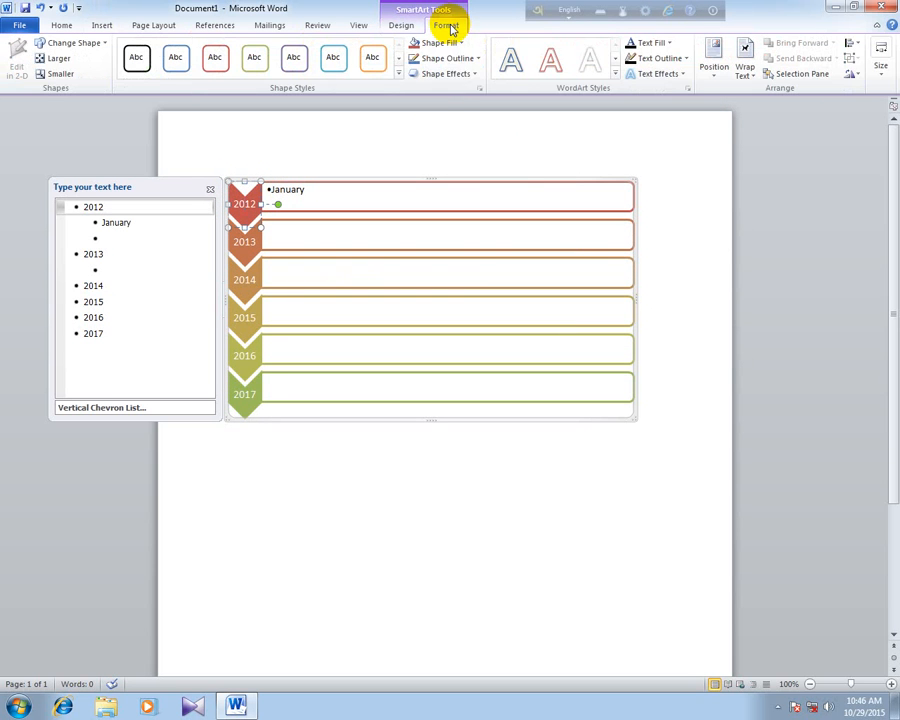
click(459, 45)
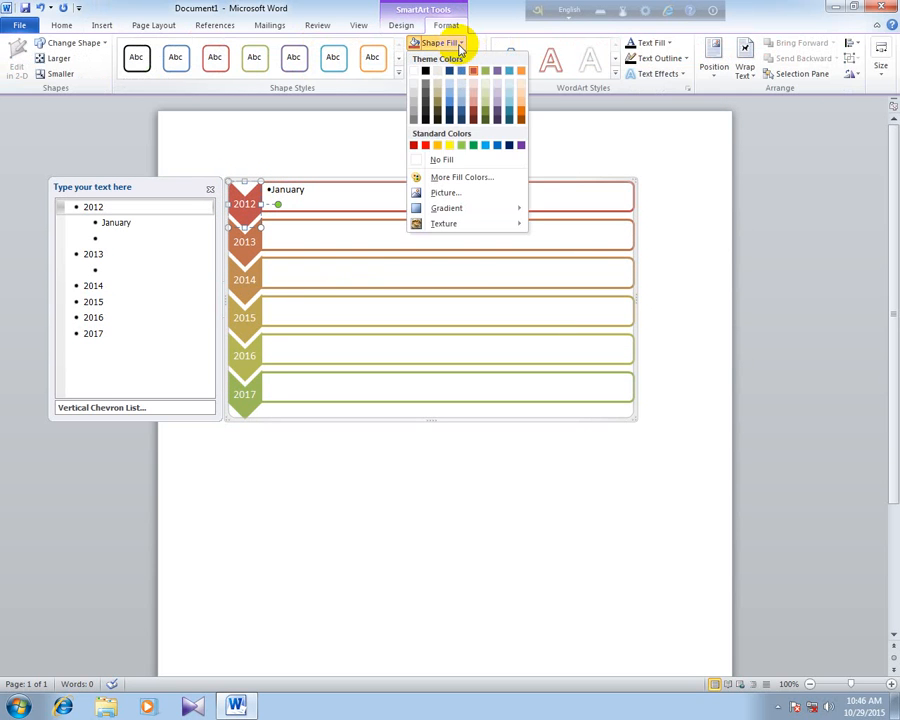
click(460, 148)
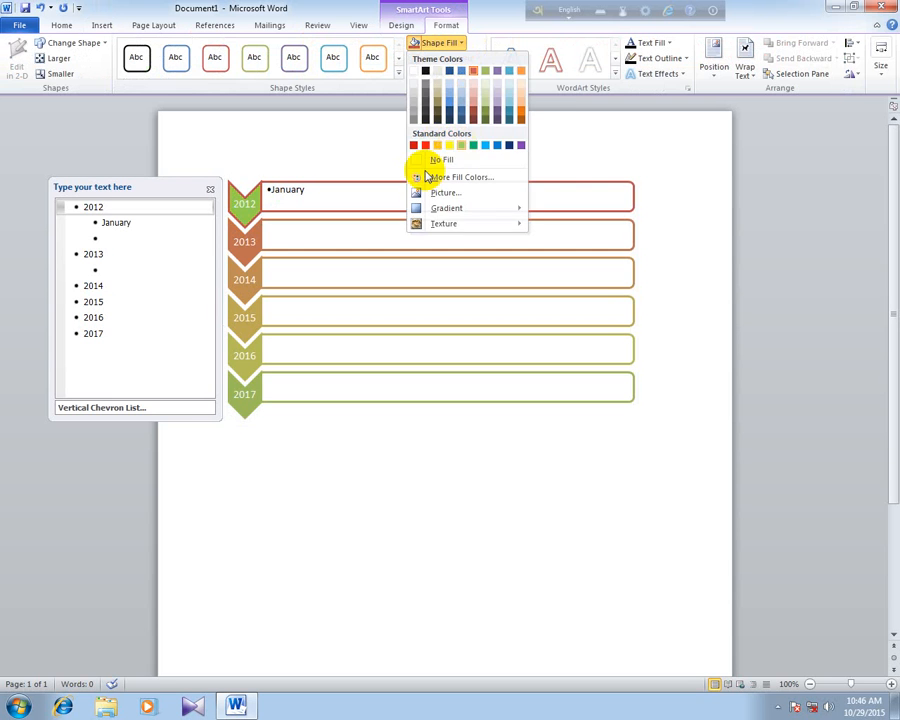
- Fill the 2013 chevron with standard light blue and the 2014 chevron with standard purple
click(249, 242)
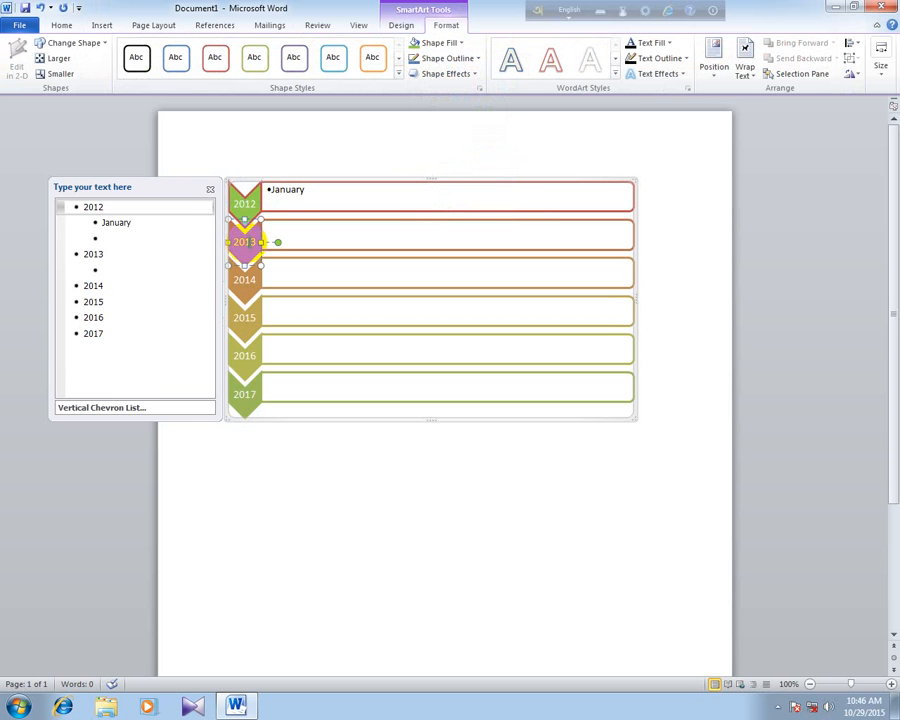
click(448, 43)
click(487, 146)
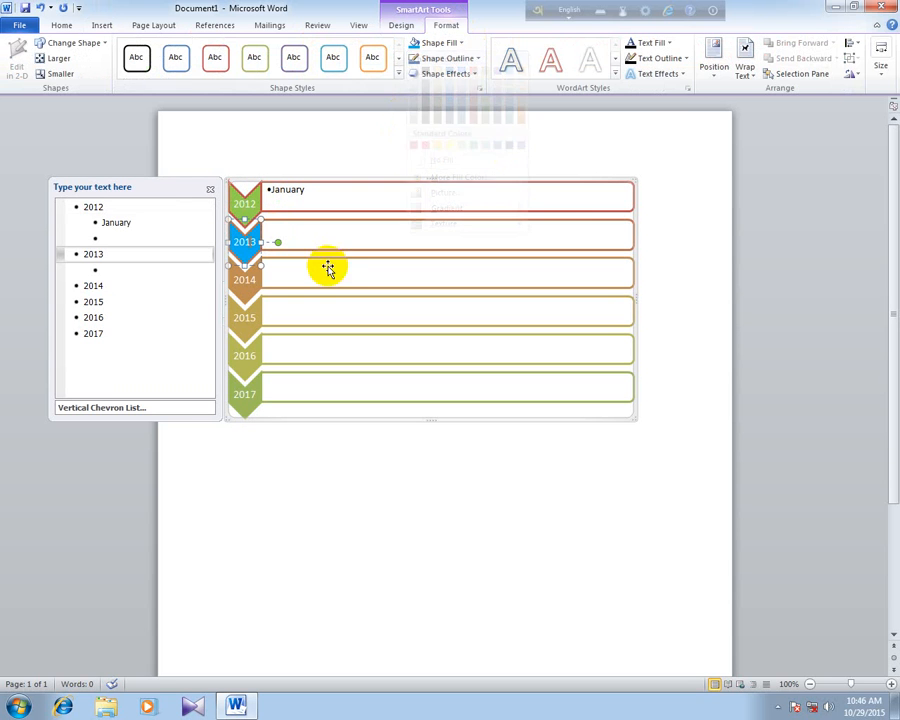
click(254, 280)
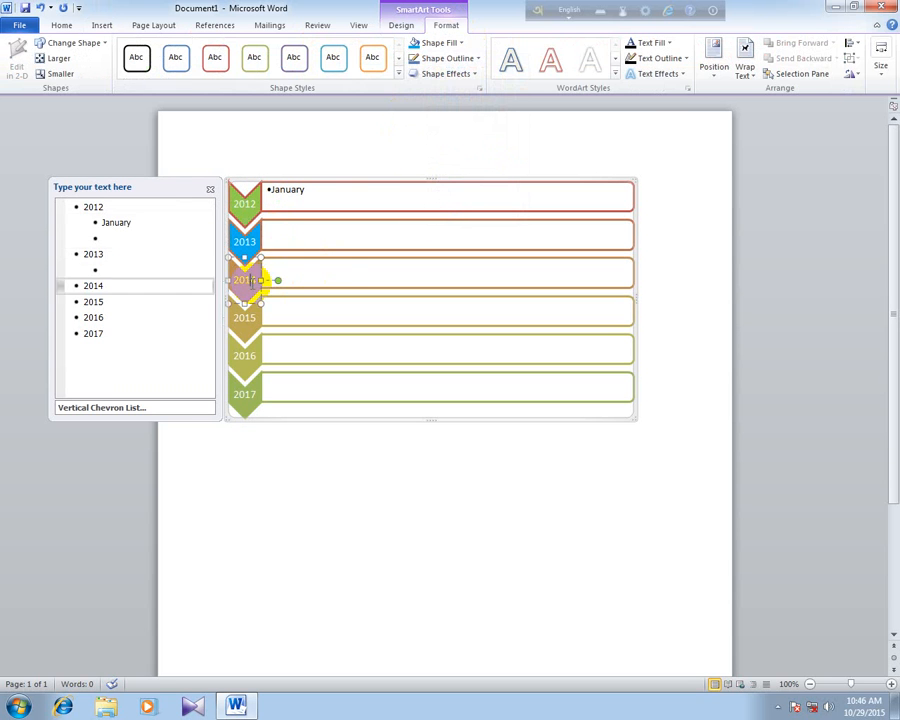
click(430, 42)
click(519, 147)
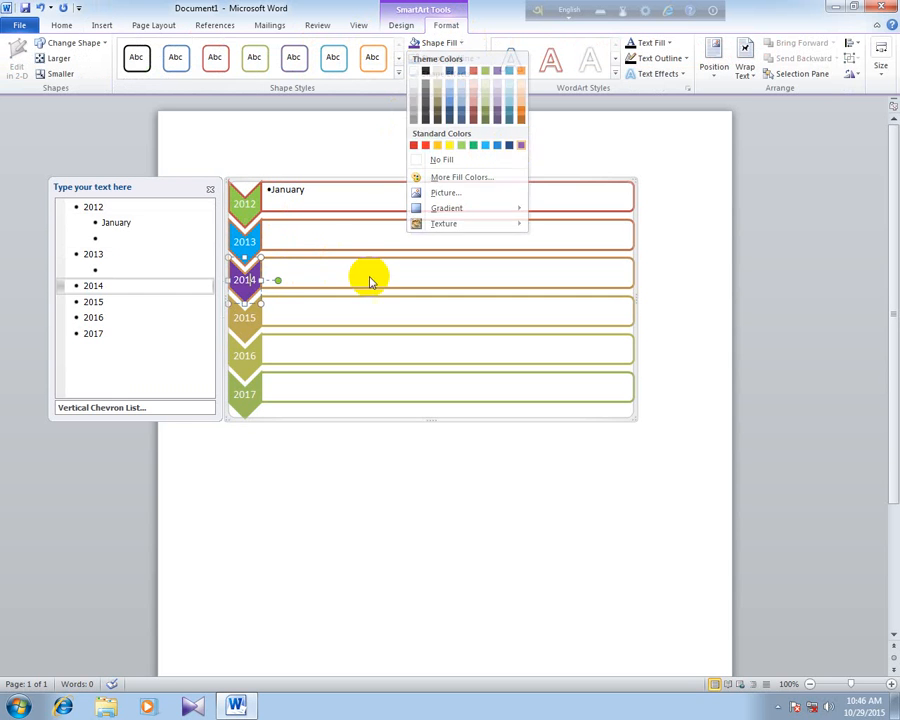
- Fill the 2015 chevron with the picture Slide1 from the asadul folder
click(245, 318)
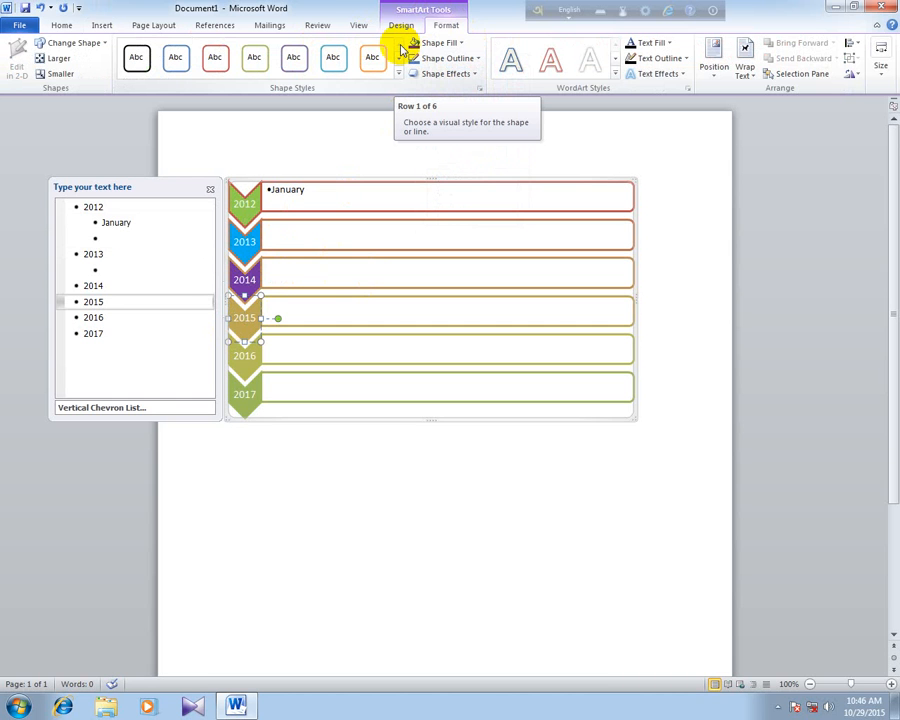
click(450, 43)
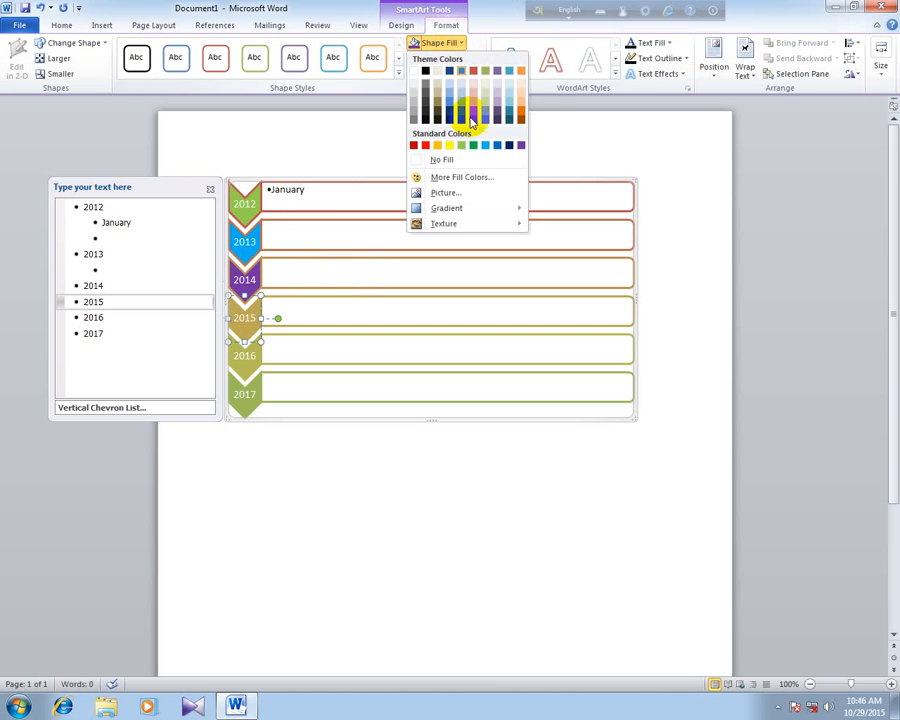
mouse_move(460, 209)
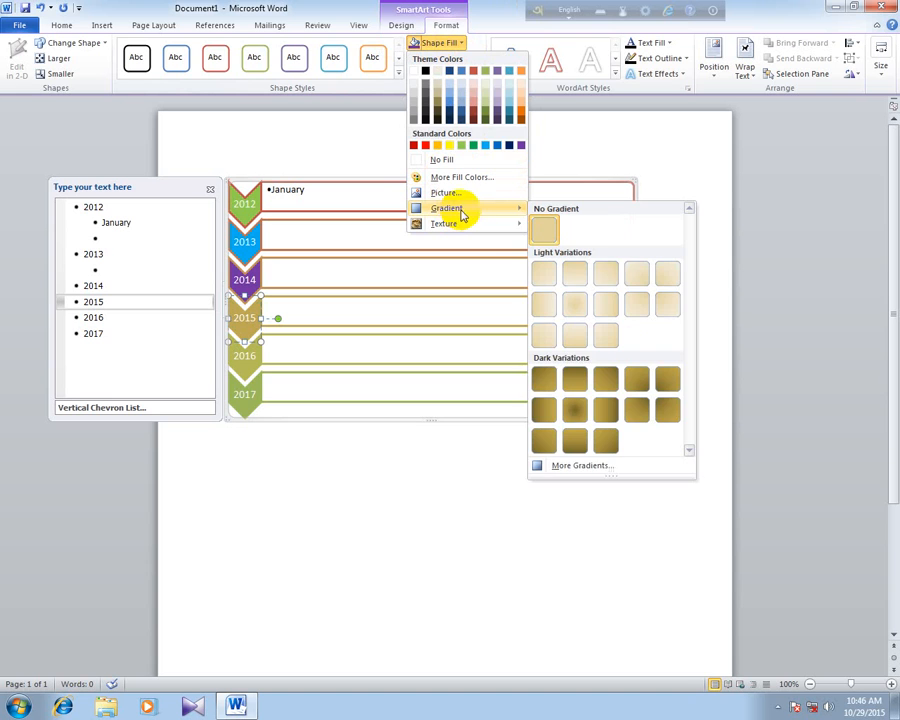
click(482, 194)
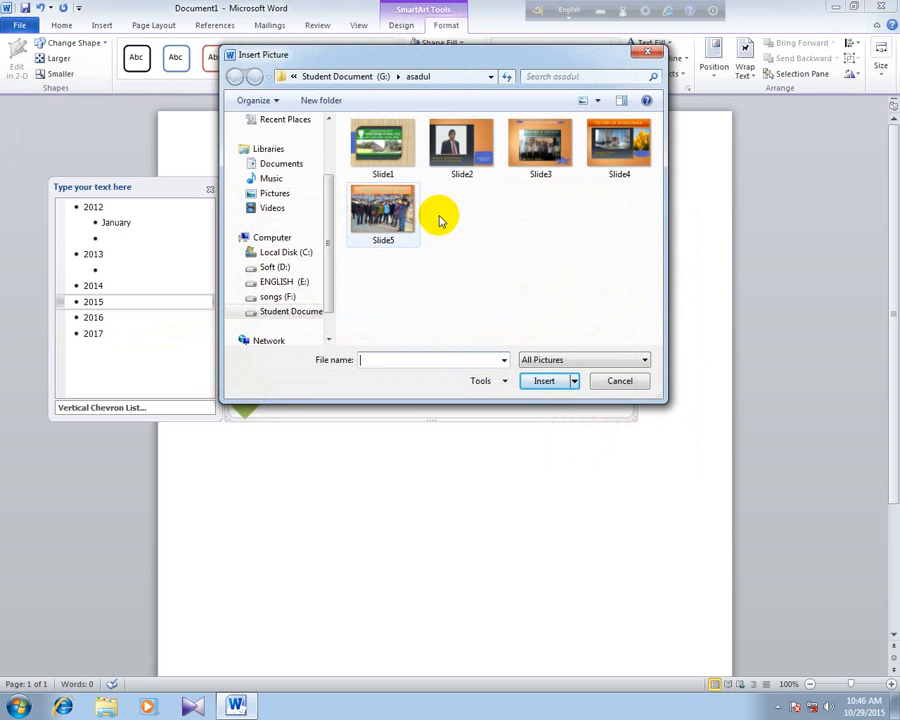
click(381, 152)
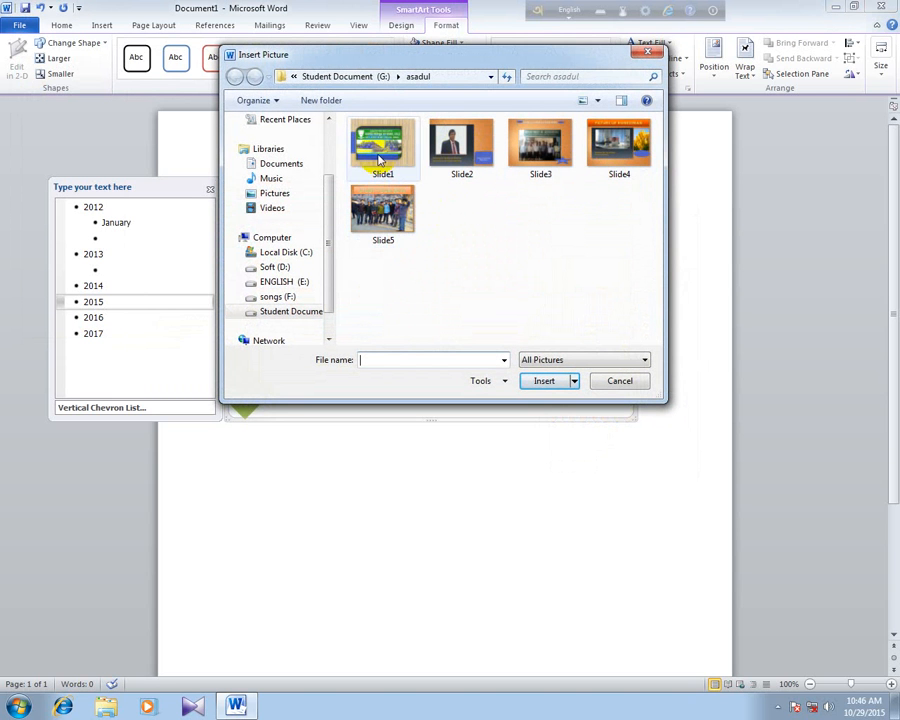
click(543, 380)
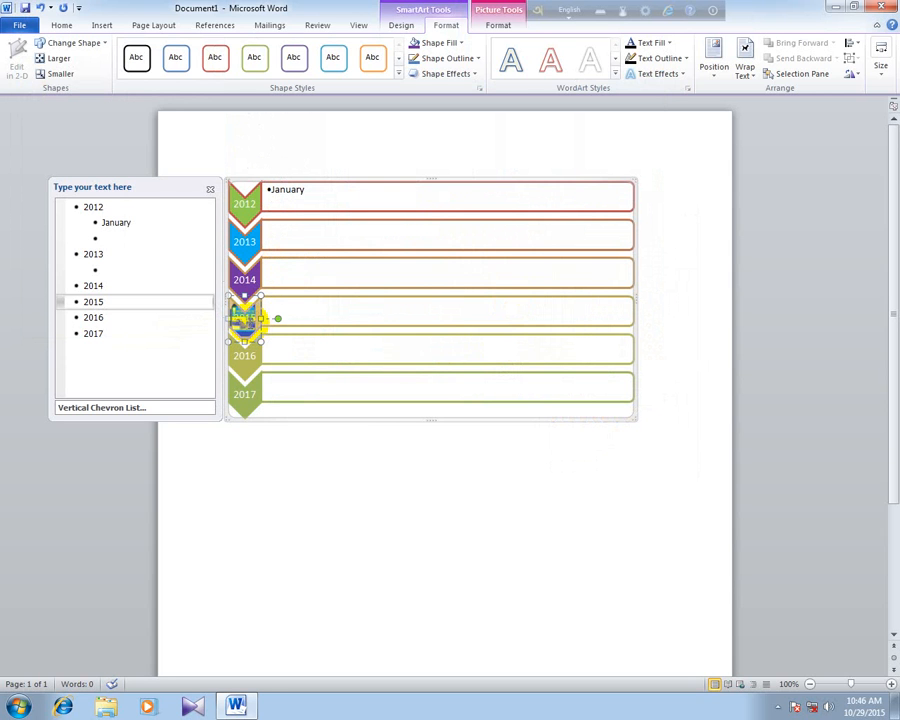
- Fill the 2016 chevron with the fish fossil texture
click(256, 357)
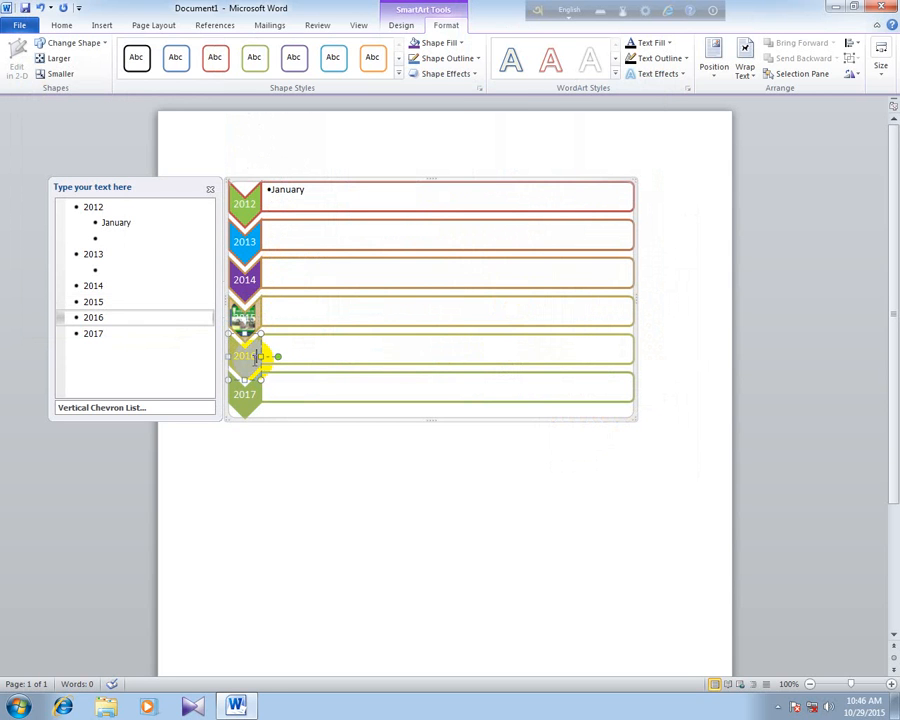
click(445, 45)
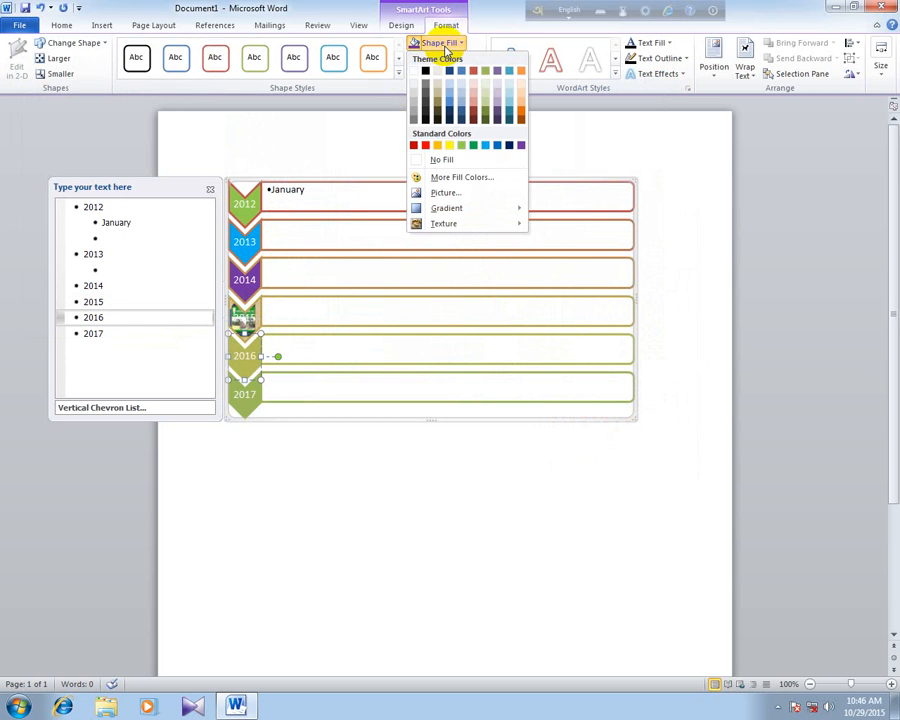
mouse_move(478, 215)
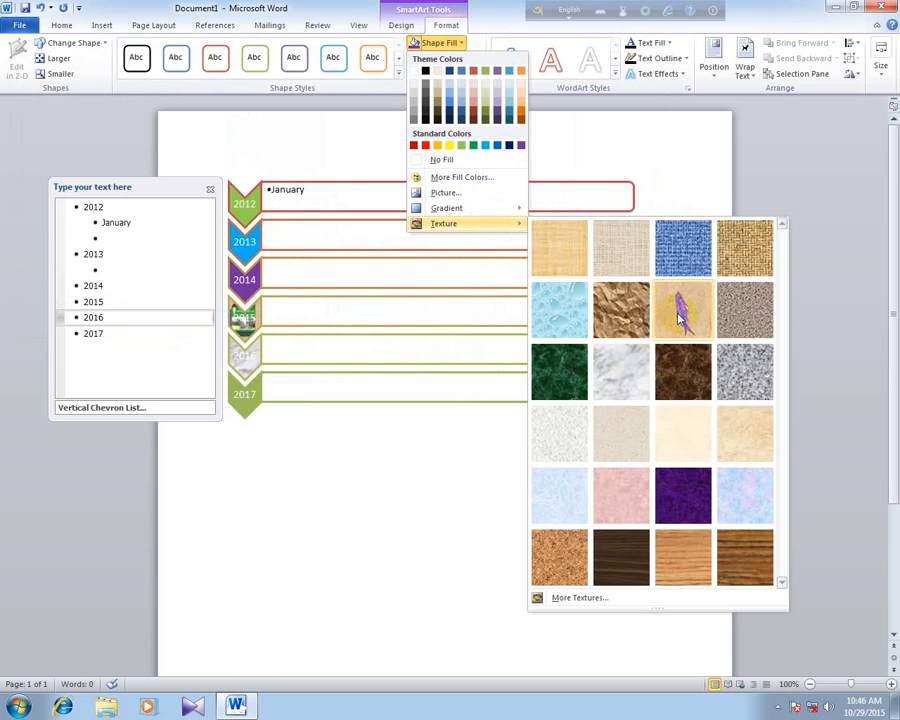
click(680, 318)
click(250, 388)
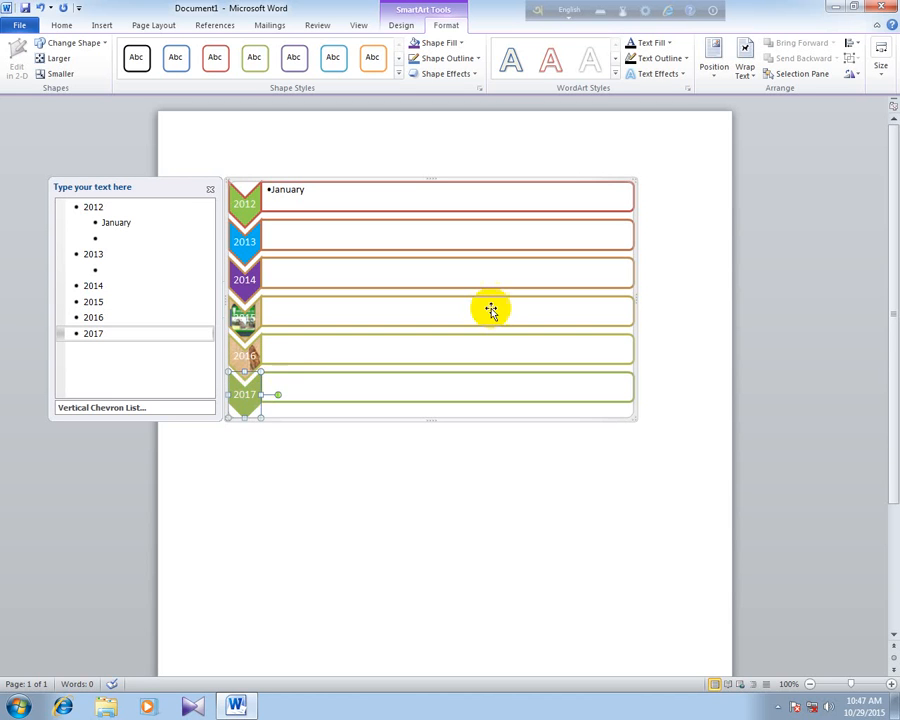
click(466, 75)
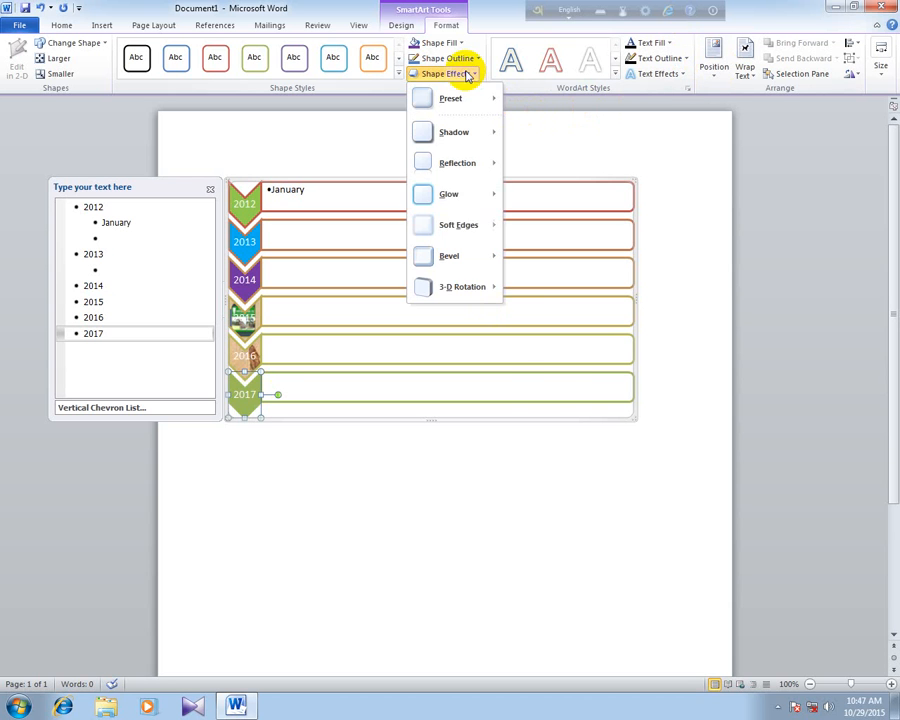
mouse_move(466, 289)
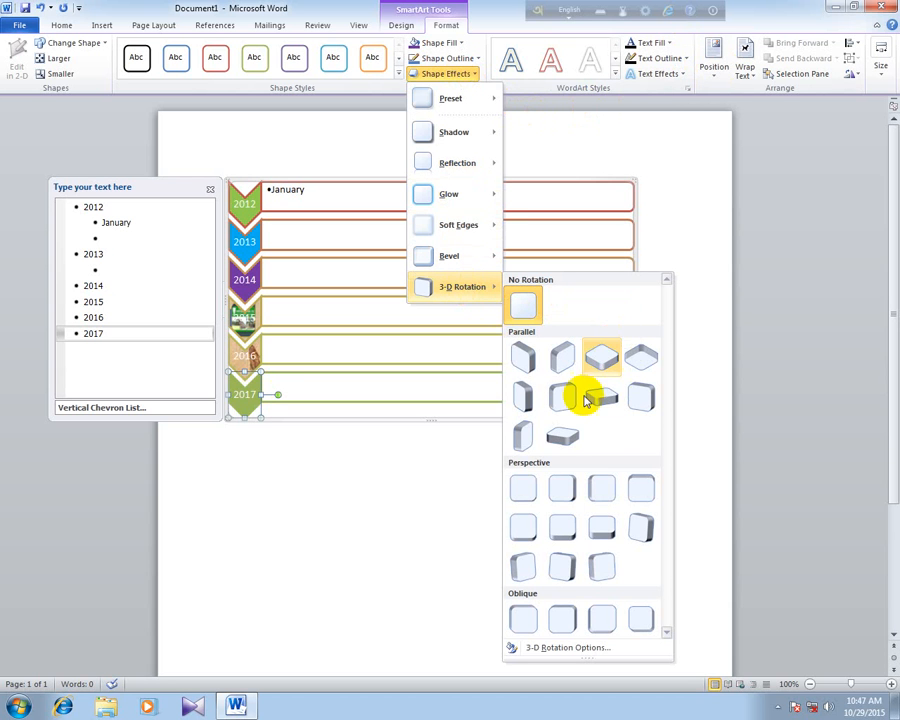
click(312, 428)
- Close the text pane beside the SmartArt list
click(209, 191)
click(230, 183)
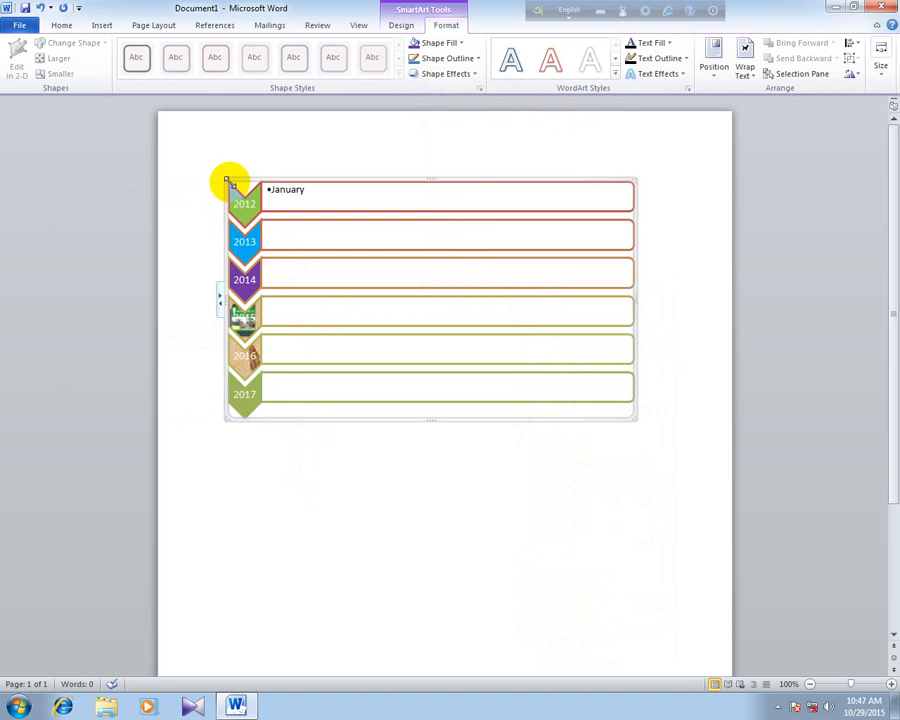
drag(210, 168, 263, 198)
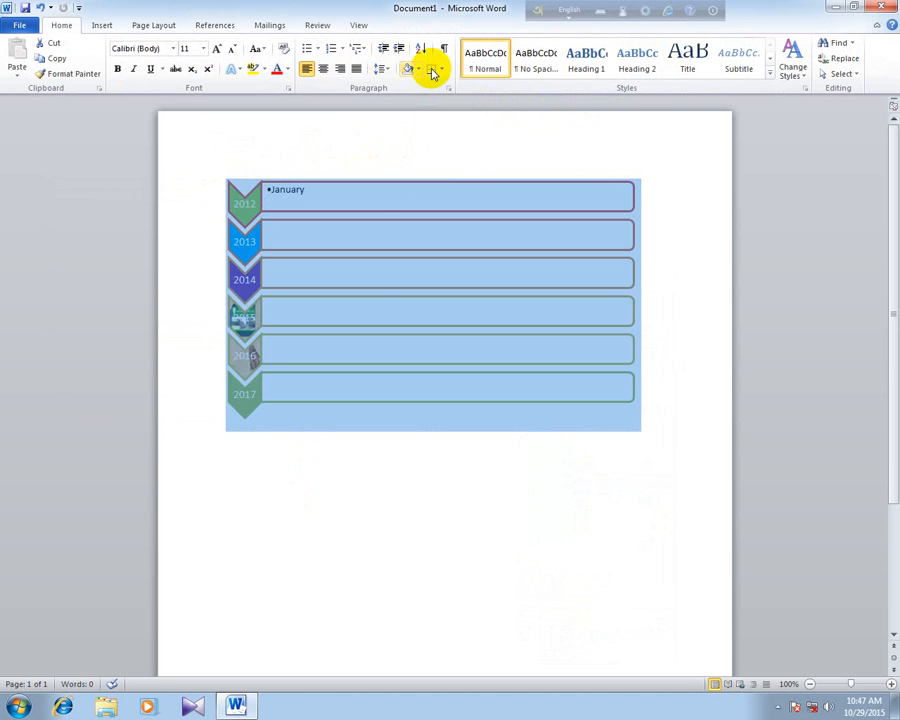
click(368, 211)
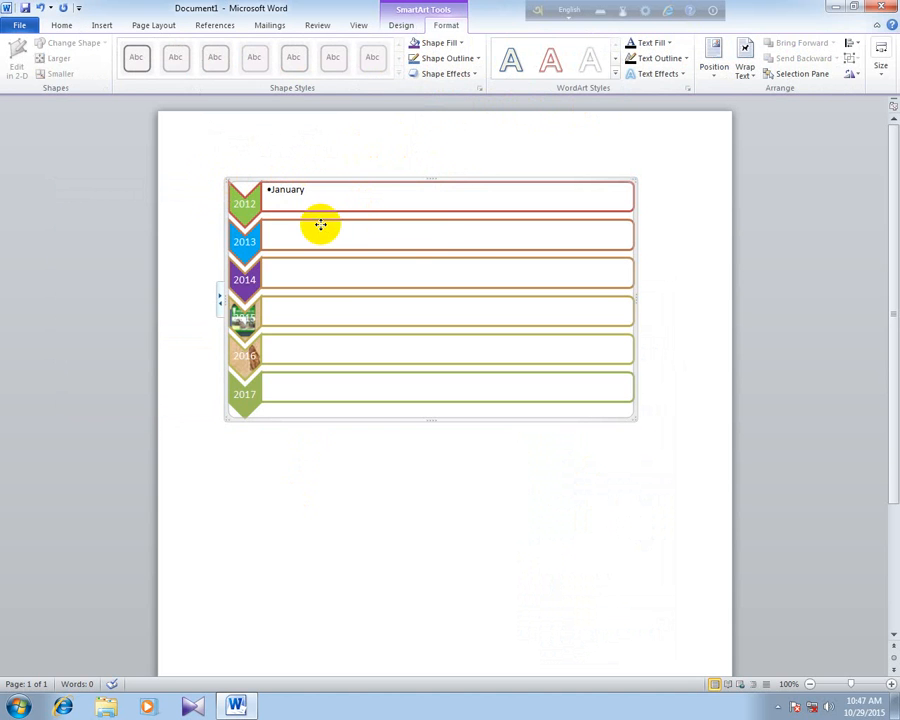
click(400, 240)
click(331, 346)
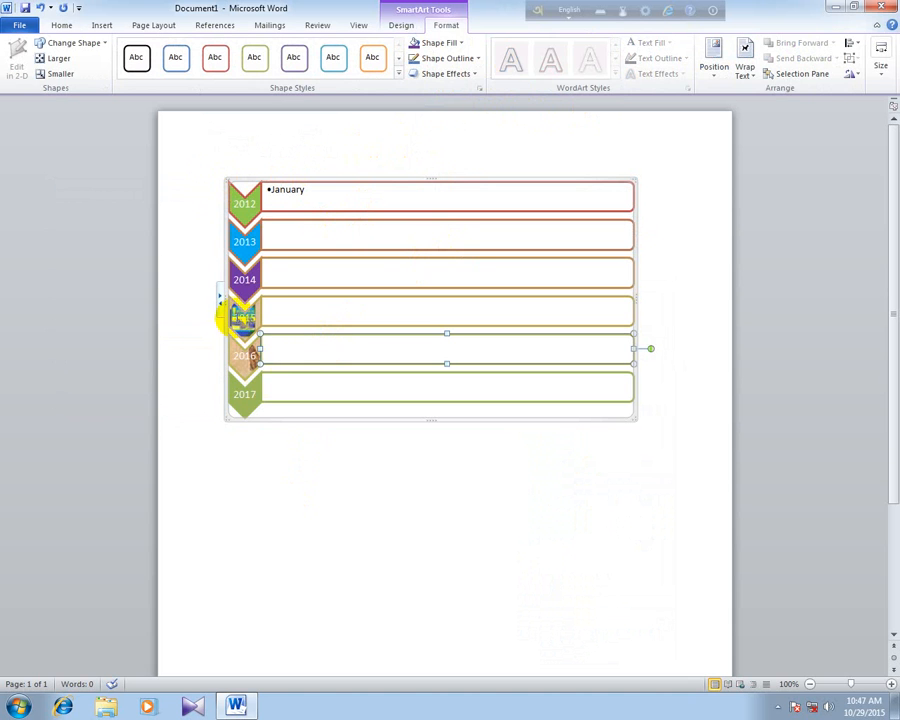
- Apply the first 3-D rotation preset in the third Perspective row to the whole SmartArt graphic
click(237, 181)
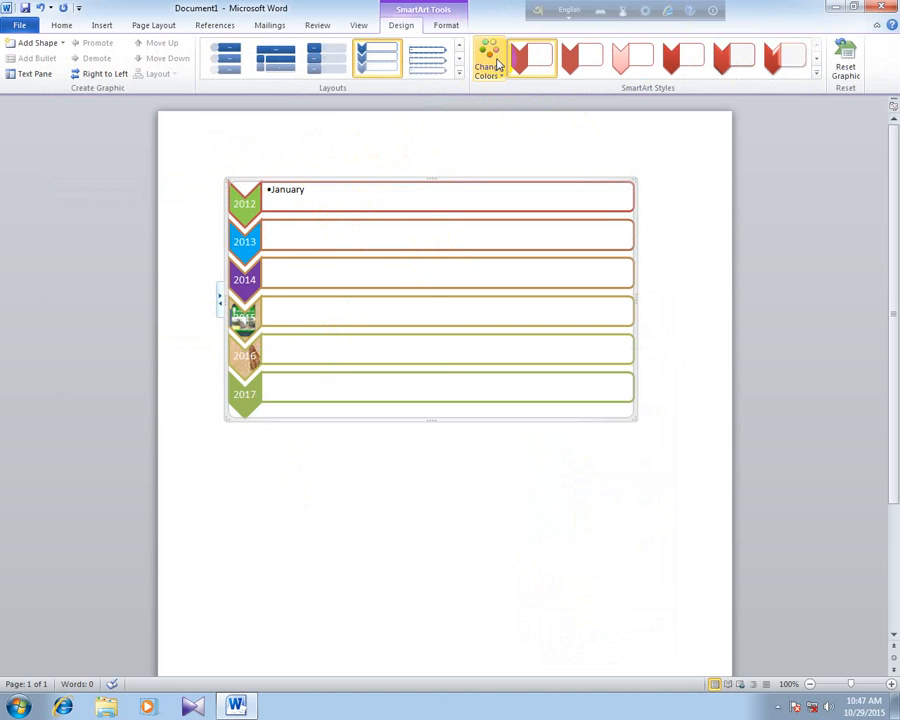
click(450, 25)
click(450, 74)
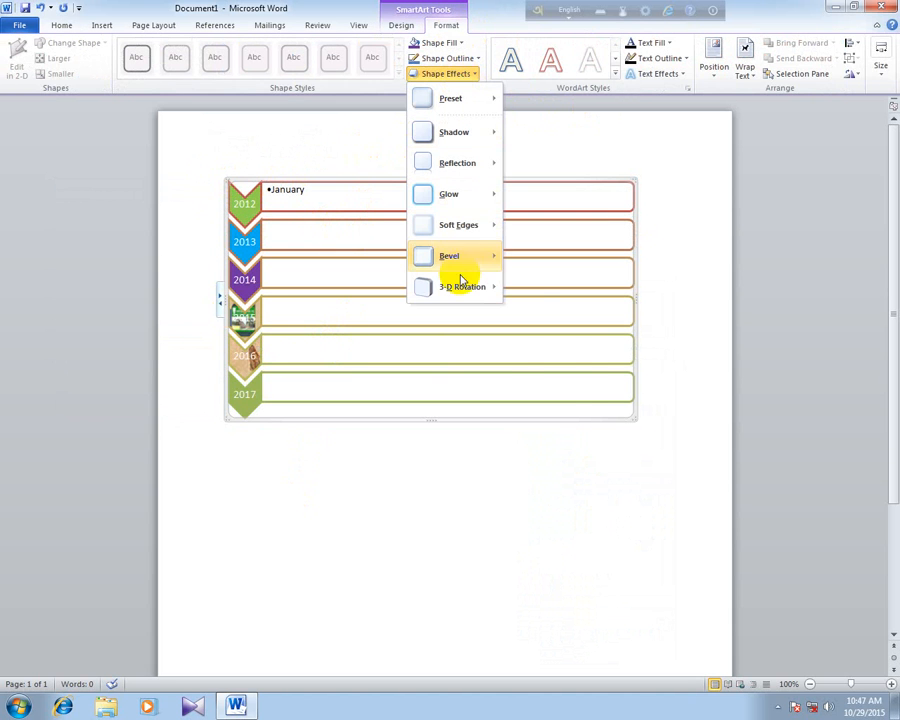
mouse_move(464, 285)
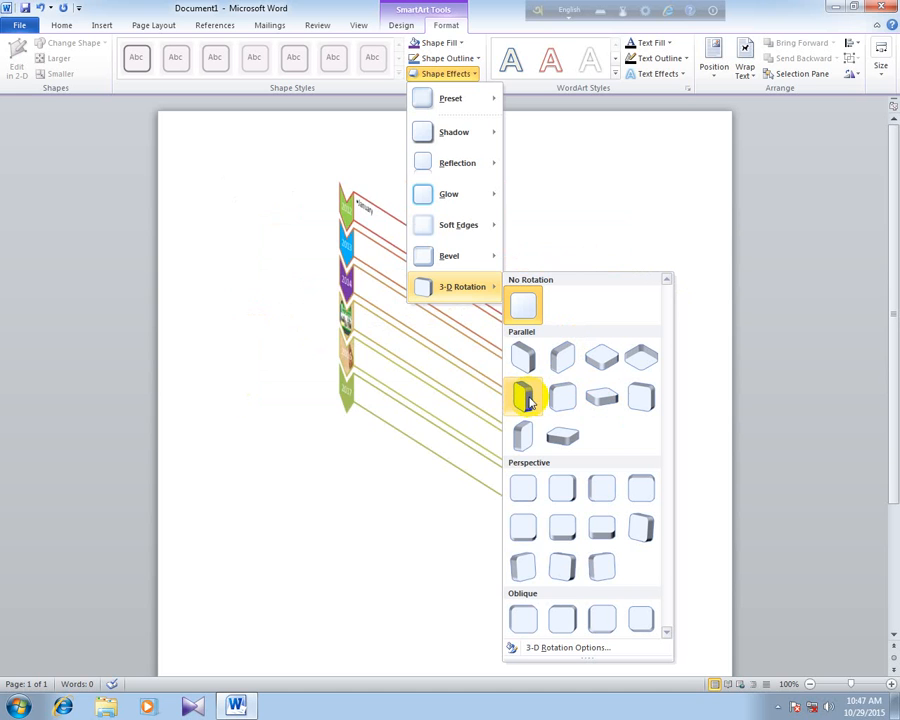
click(537, 578)
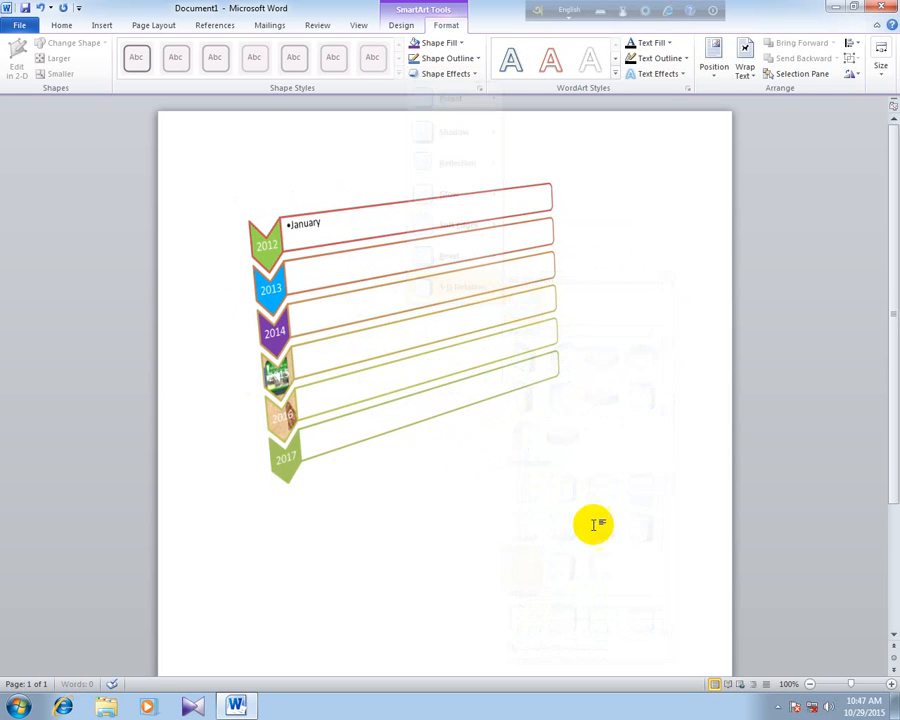
- Set the SmartArt's X rotation to 310° in the detailed 3-D rotation options
click(474, 76)
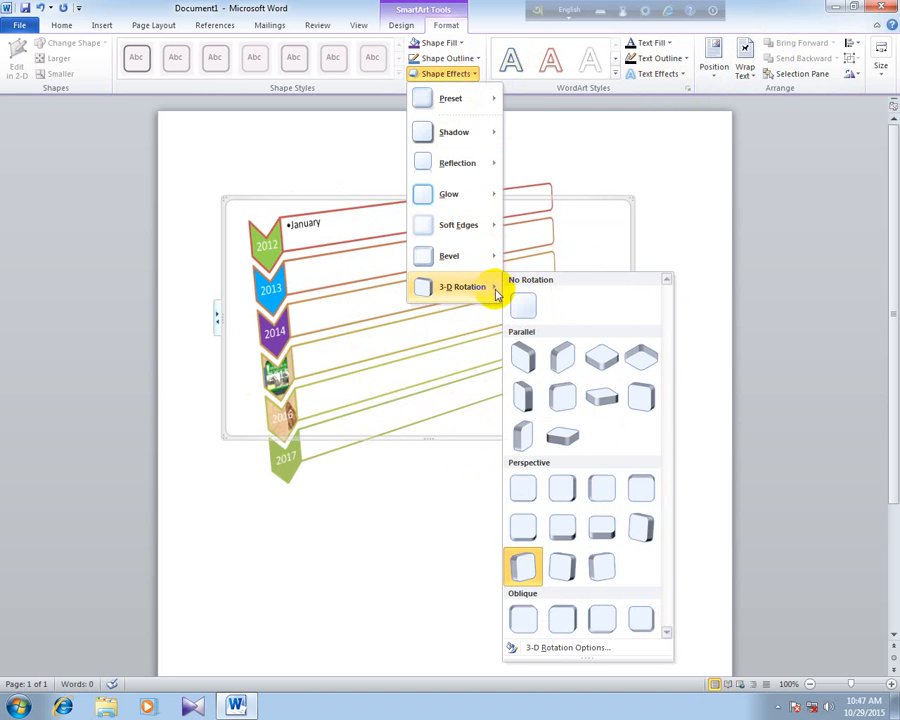
click(550, 647)
drag(490, 195, 648, 153)
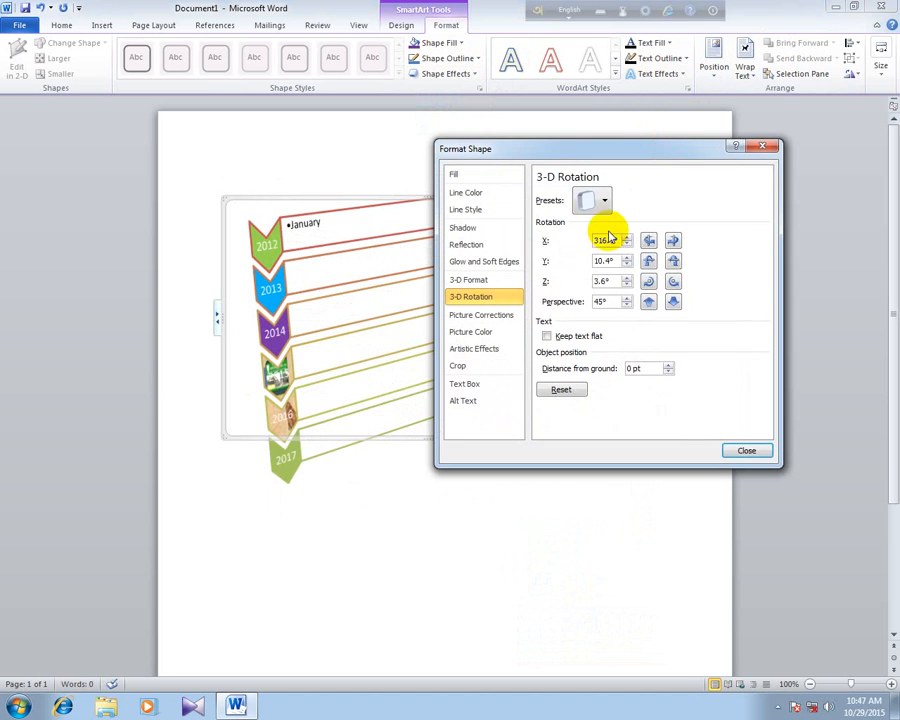
click(481, 314)
click(472, 298)
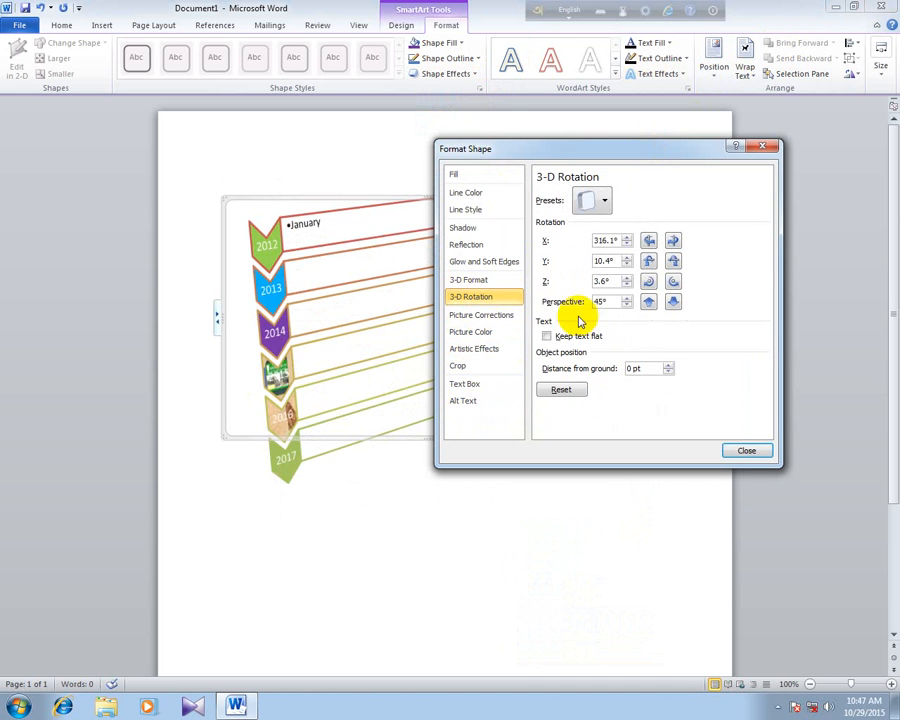
click(626, 245)
click(626, 245)
click(626, 245)
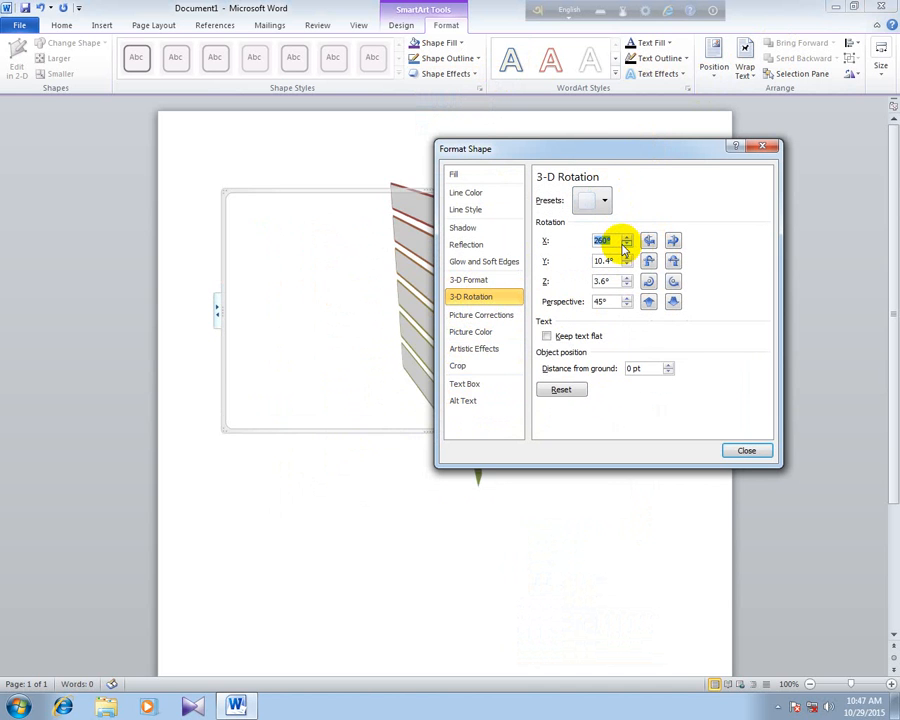
click(626, 239)
click(626, 239)
click(626, 239)
click(626, 239)
click(626, 239)
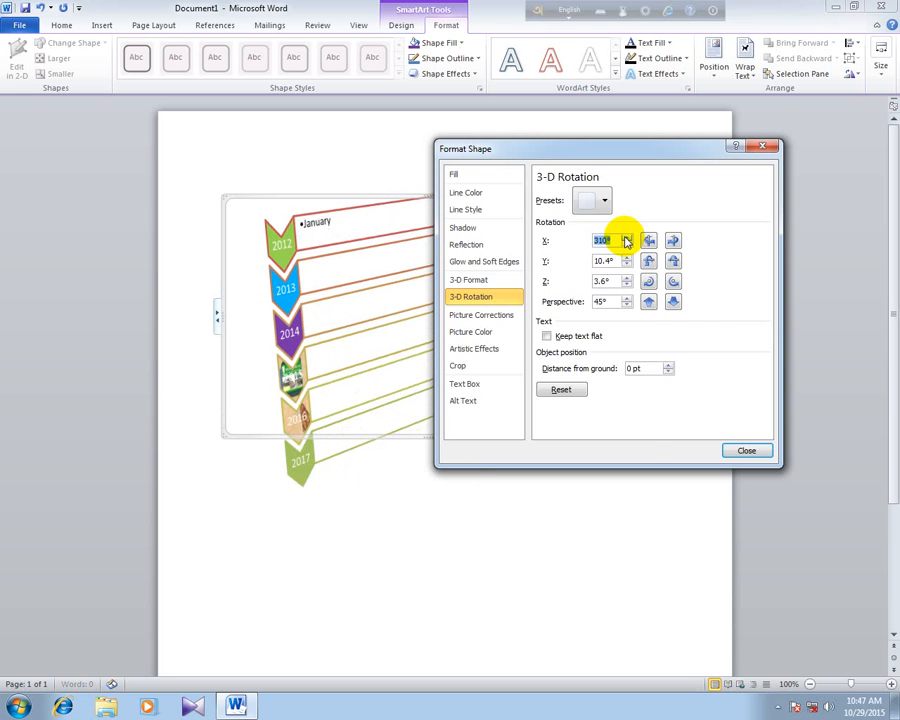
click(605, 199)
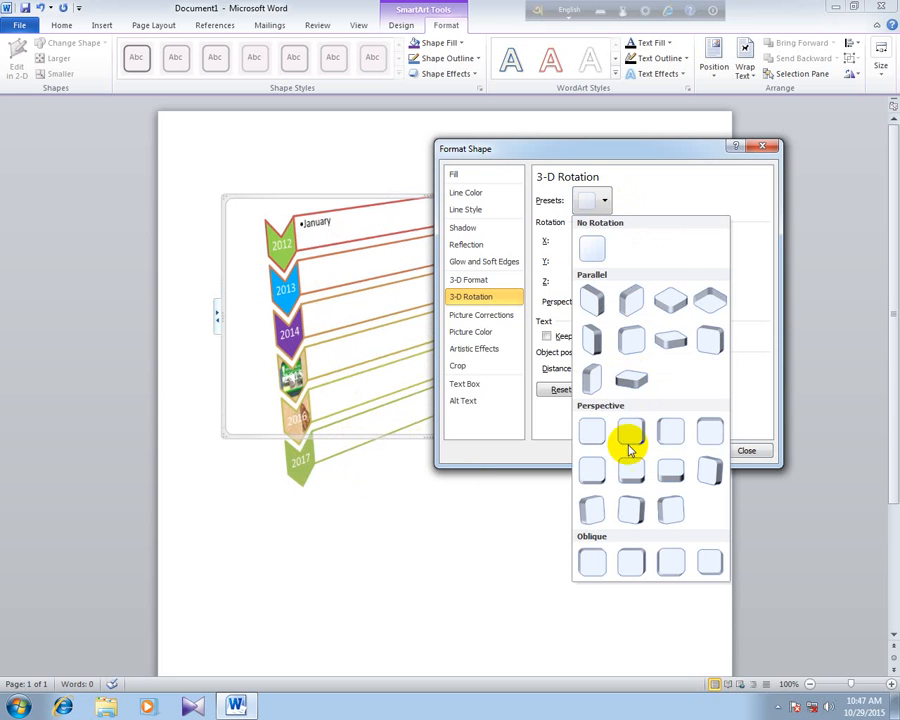
click(478, 333)
- Give the SmartArt's 3-D surface the second Cool lighting and the second Special Effect material
click(470, 280)
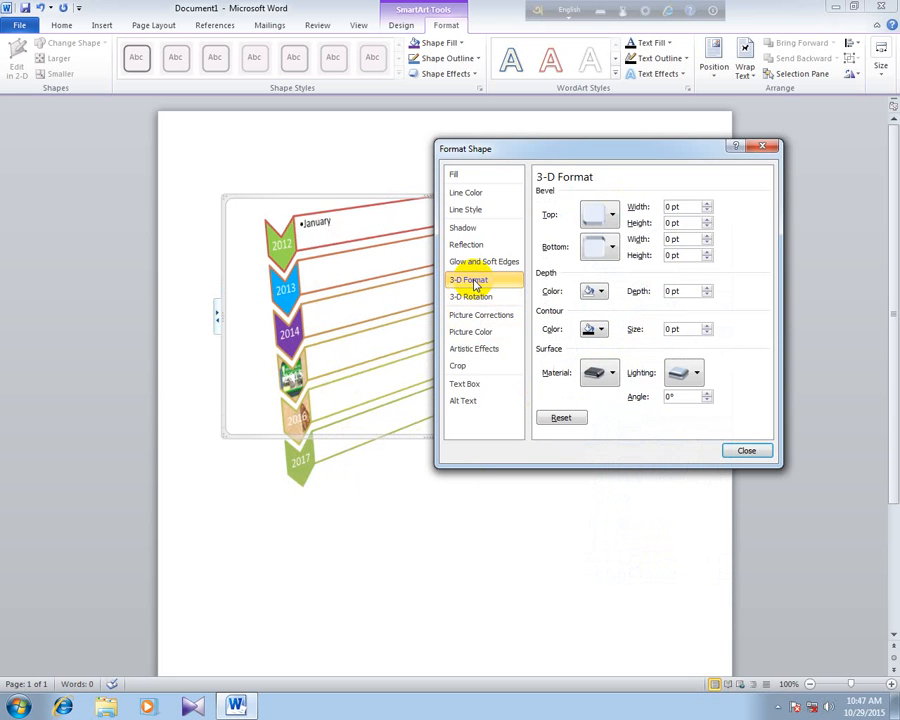
click(688, 374)
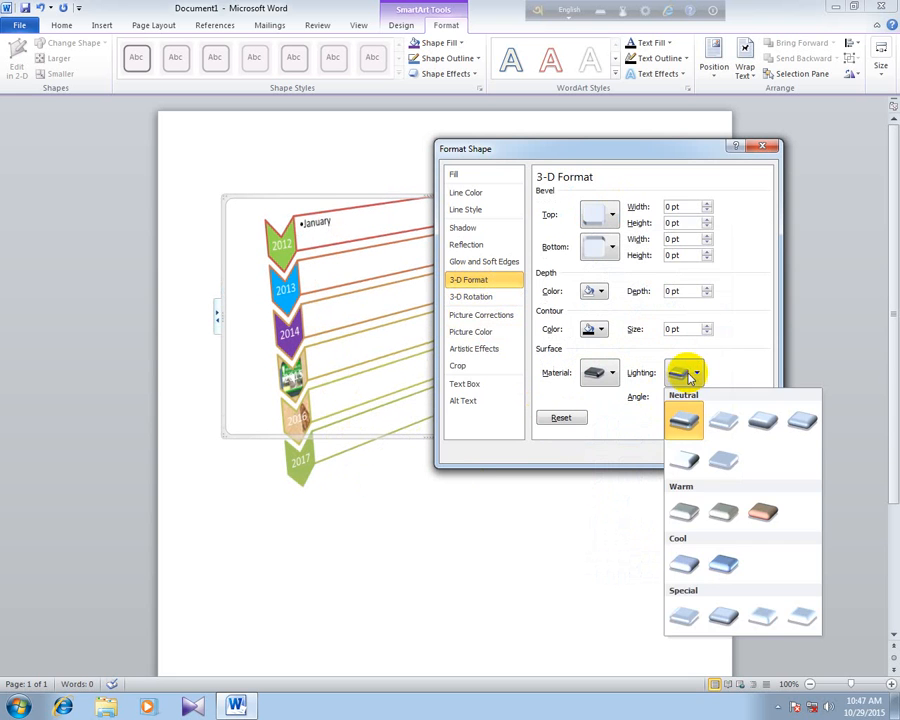
click(723, 565)
click(600, 372)
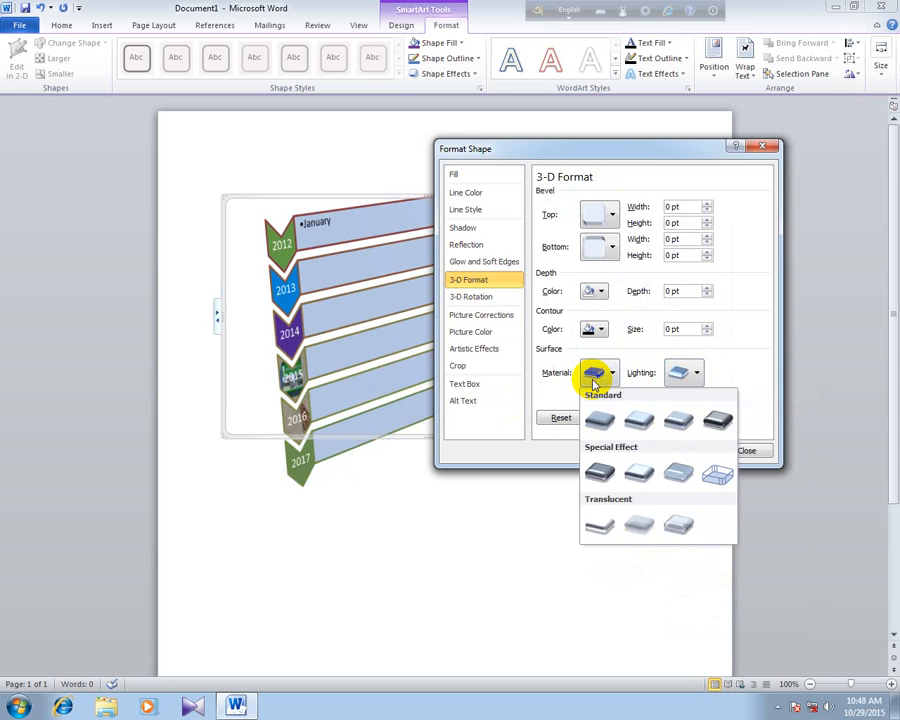
click(645, 460)
- Apply the last top bevel preset, 9 pt wide and 6 pt high, to the SmartArt shapes
click(603, 252)
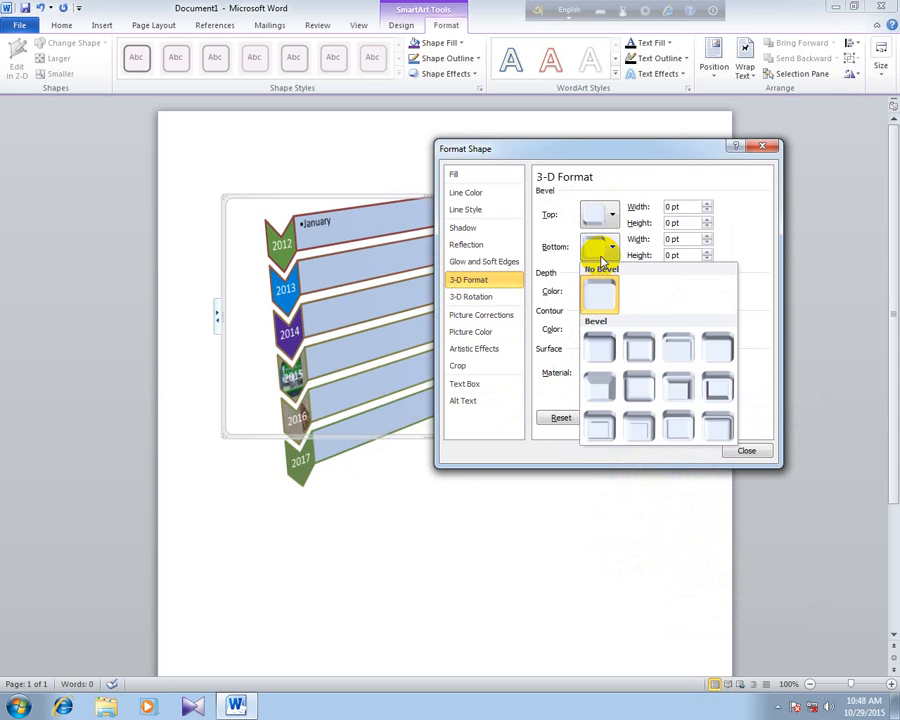
click(603, 216)
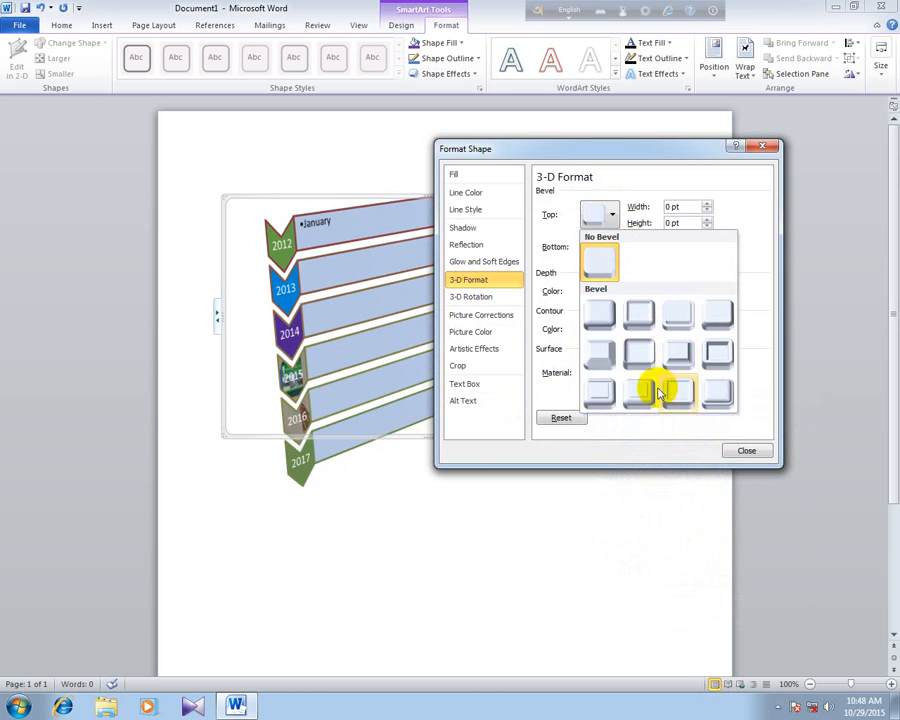
click(717, 393)
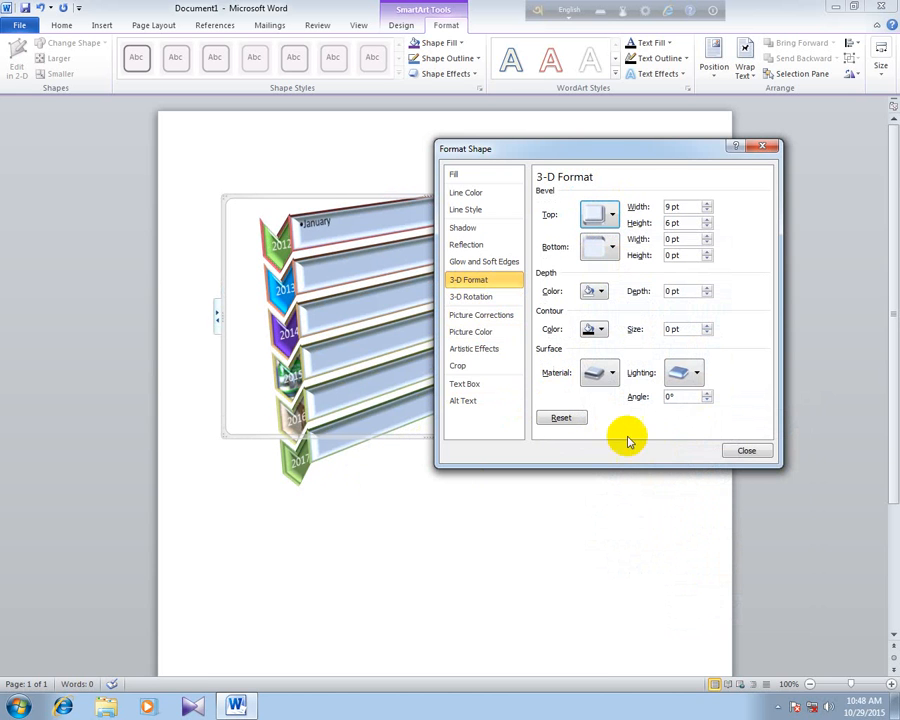
- Set the 3-D contour color to standard green at 1 pt and the depth color to golden yellow at 6 pt
click(601, 330)
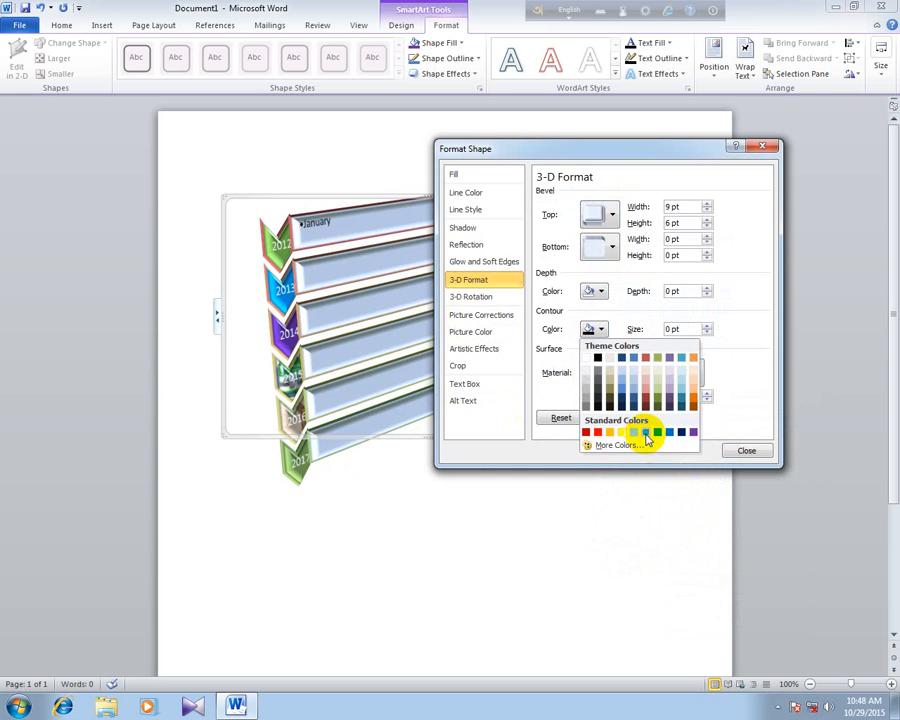
click(646, 432)
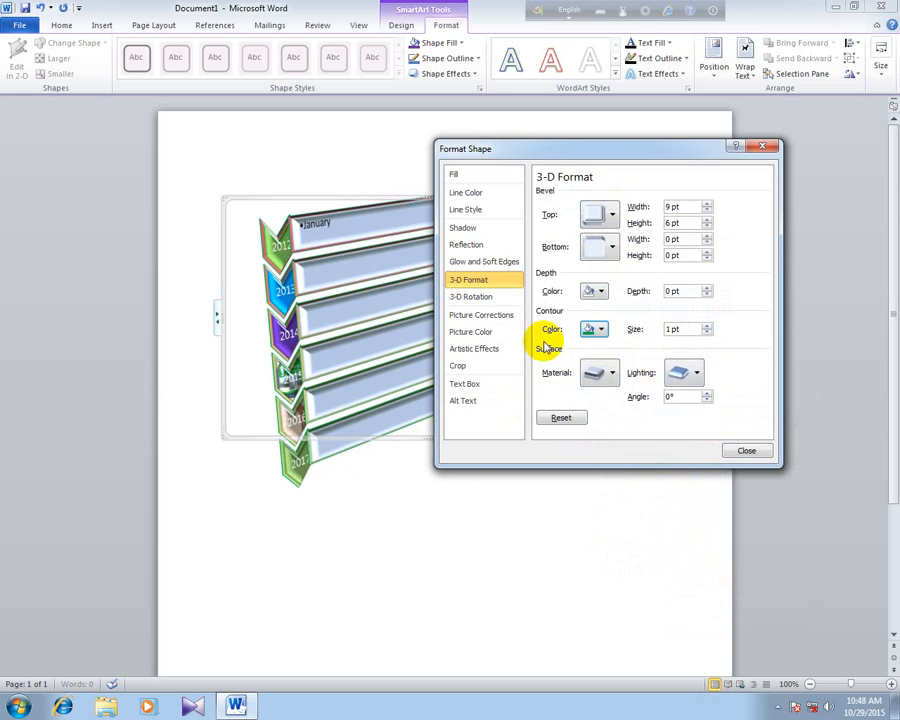
click(605, 292)
click(622, 395)
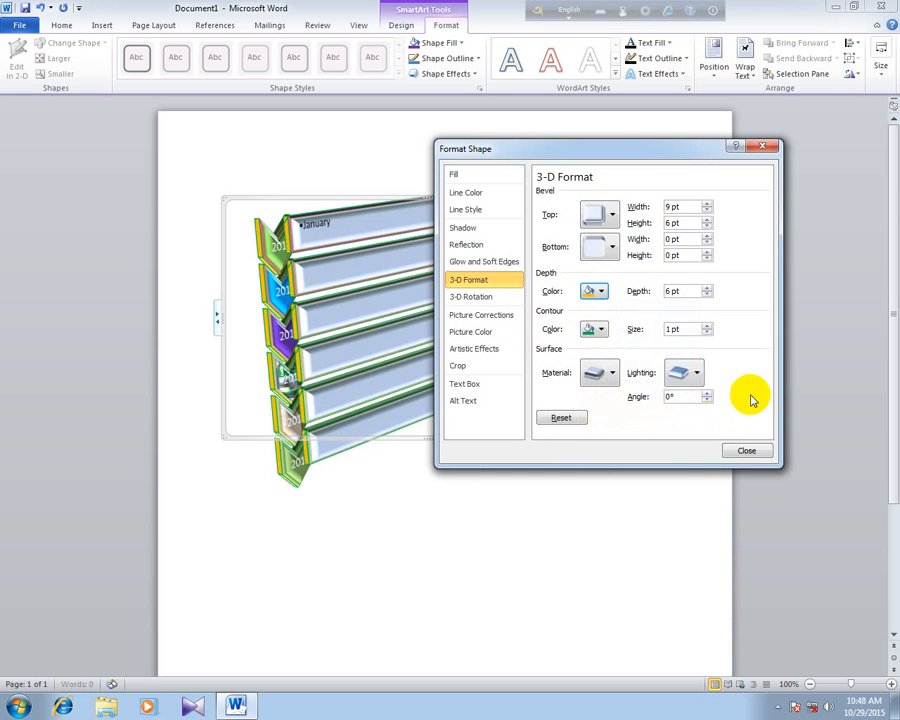
- Close the shape formatting settings and deselect the years SmartArt
click(740, 446)
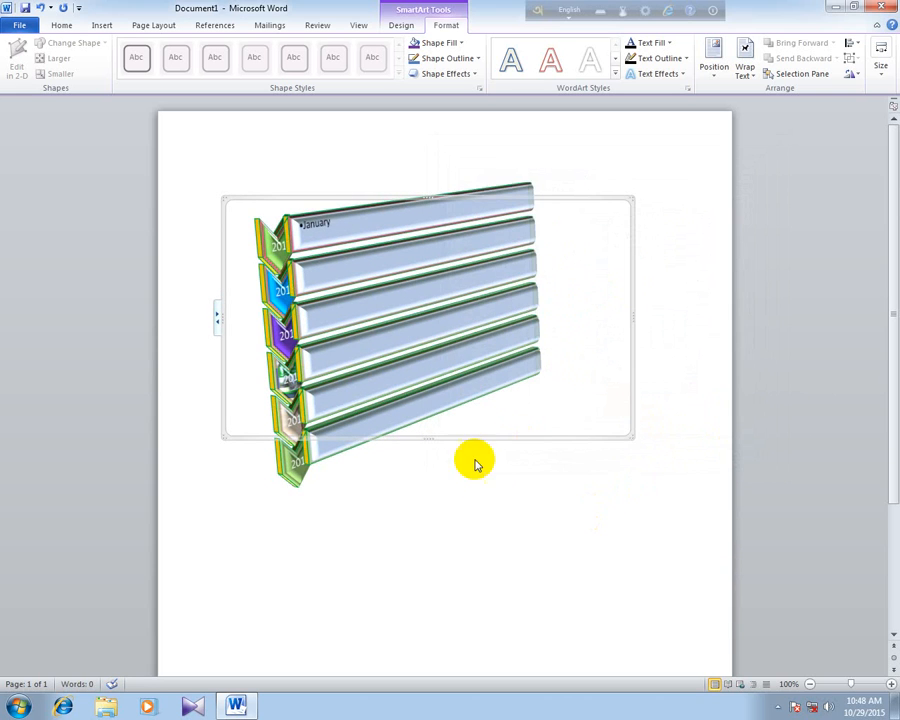
click(474, 460)
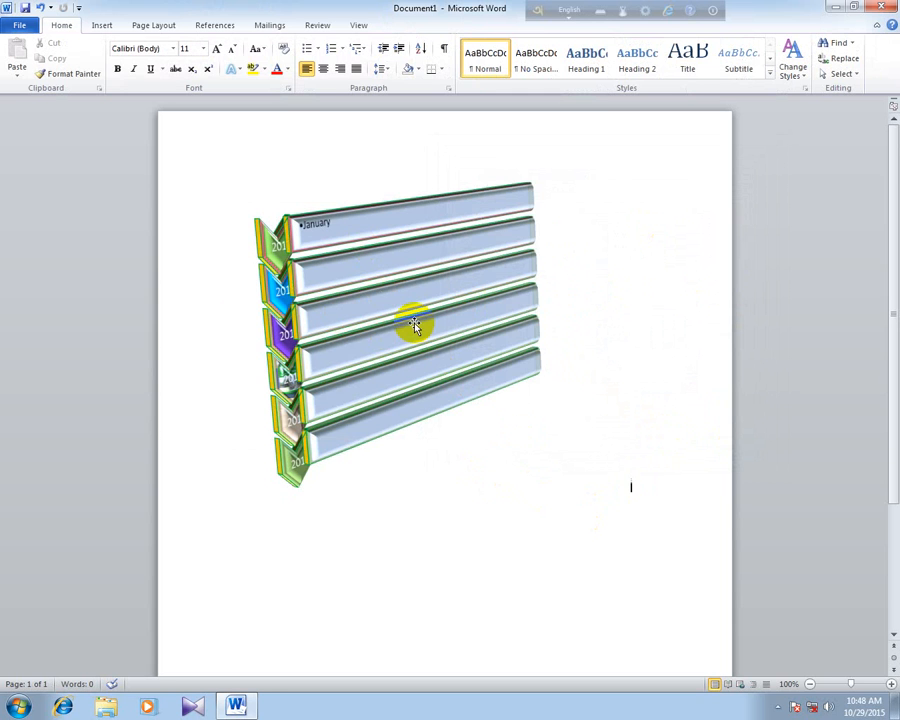
- Insert the pie SmartArt graphic with one separated slice from the Cycle category below the years list
click(99, 30)
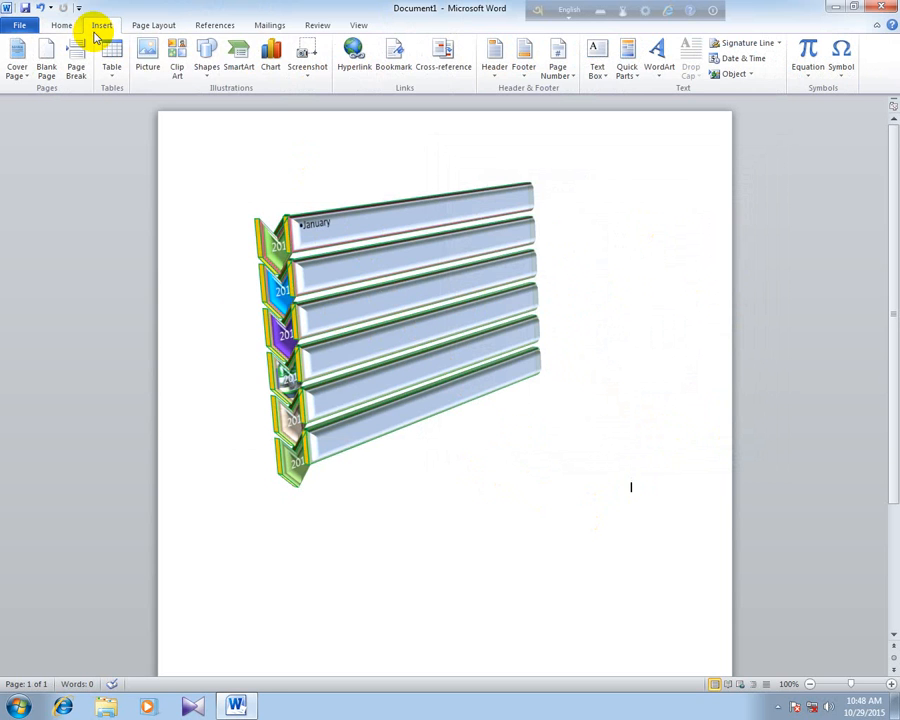
click(241, 63)
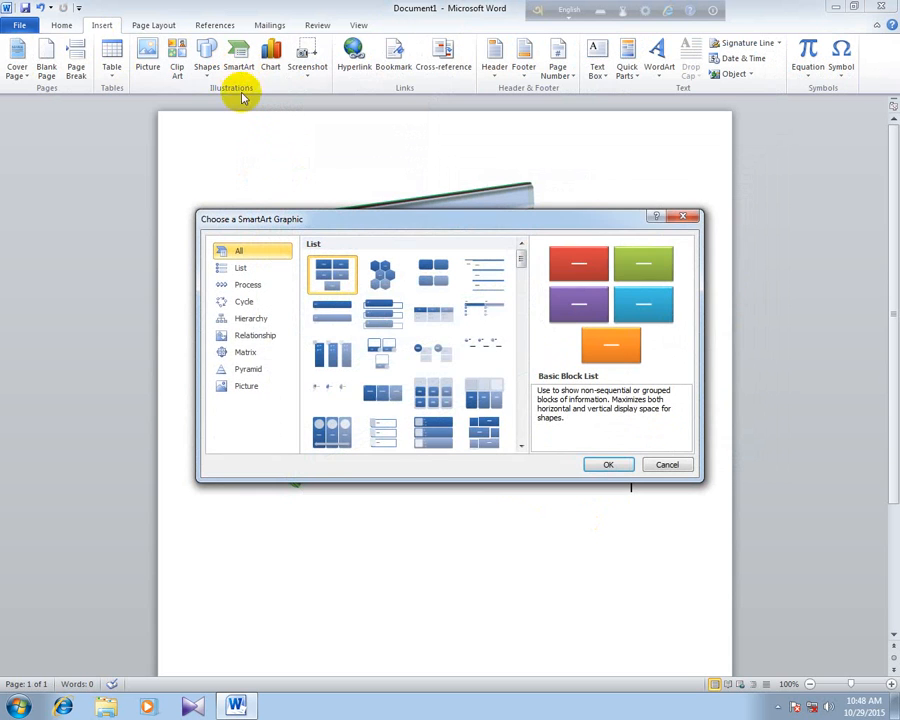
click(256, 355)
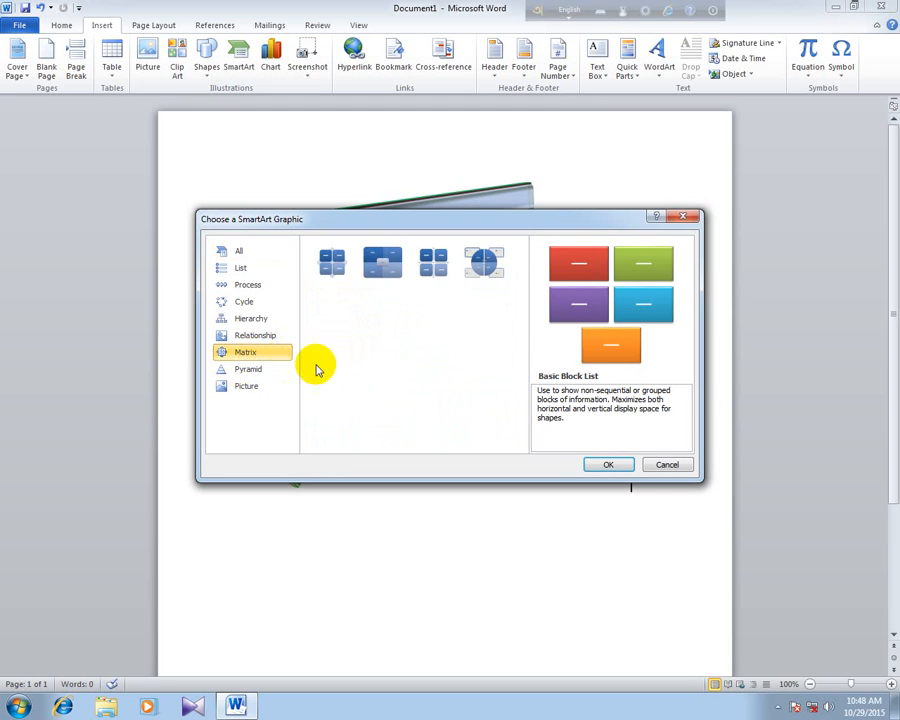
click(248, 286)
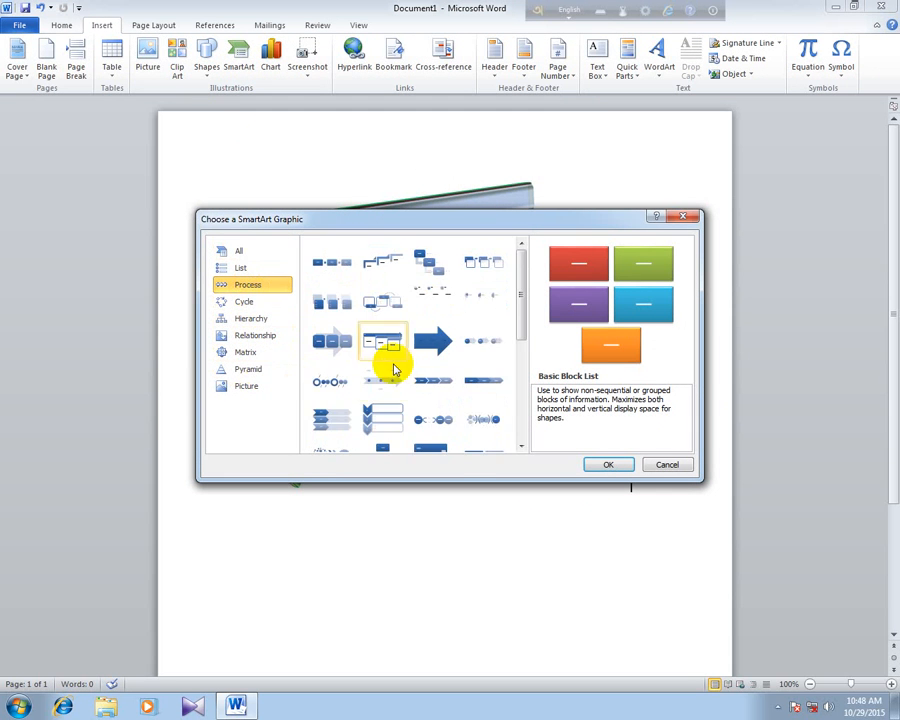
click(247, 305)
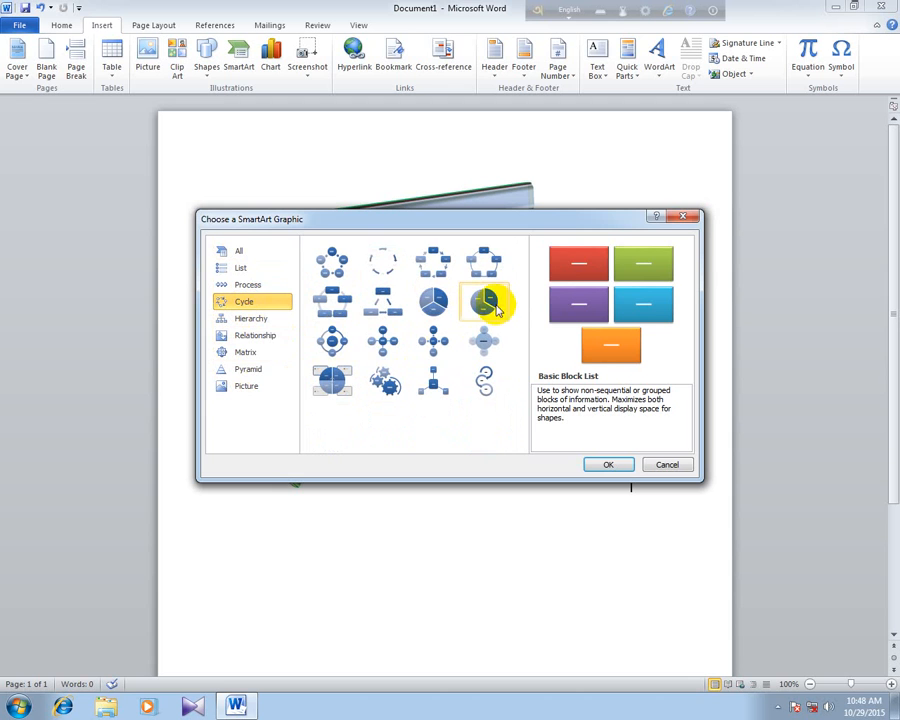
click(488, 301)
click(608, 464)
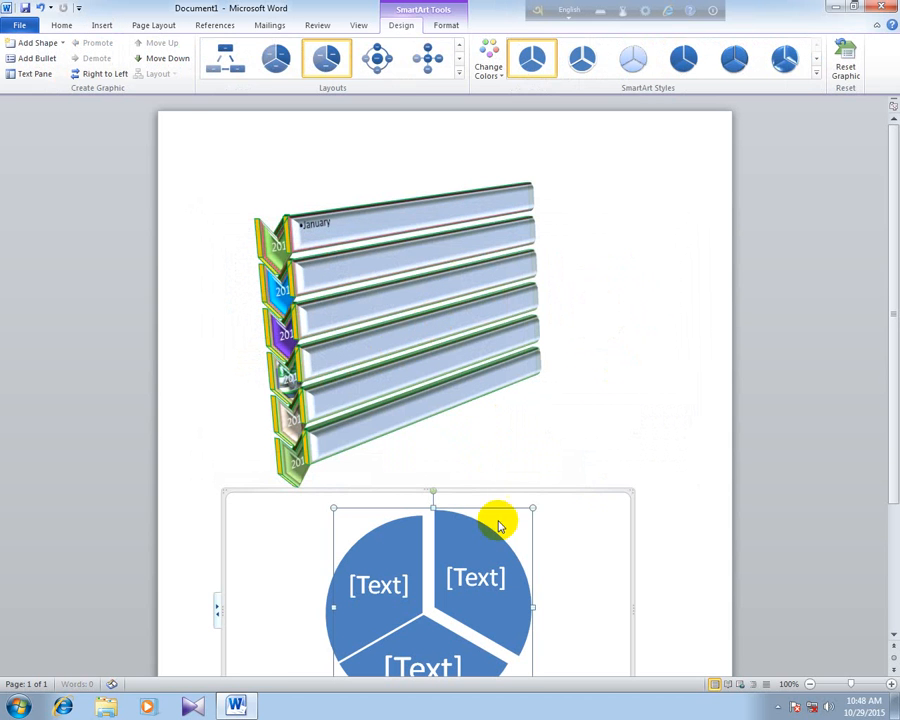
- Reapply the vertical chevron list layout to the years SmartArt and give it the Powder 3-D style
click(364, 279)
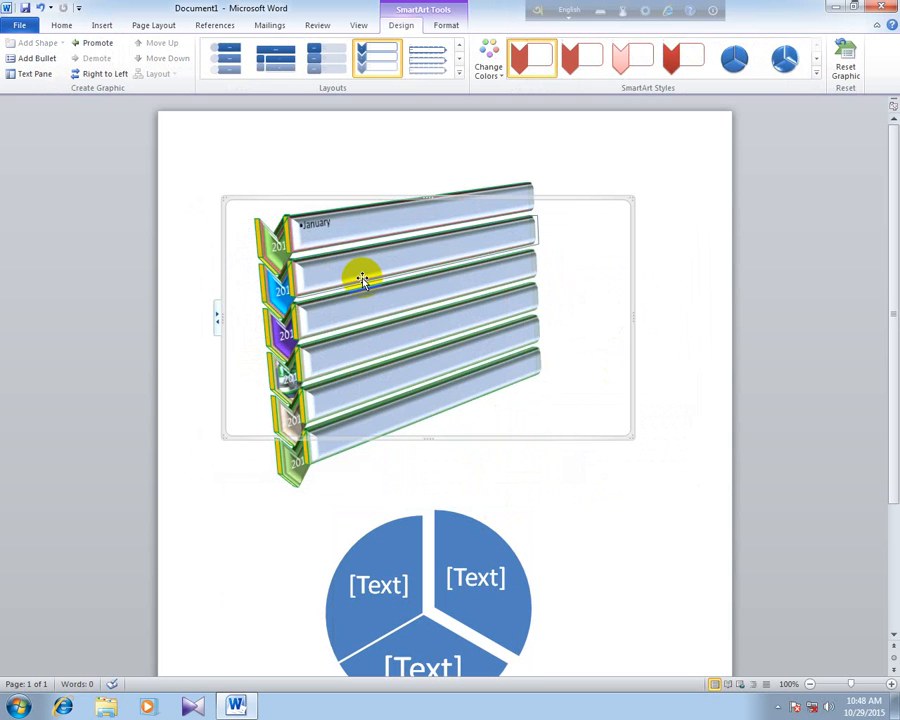
click(484, 72)
click(460, 75)
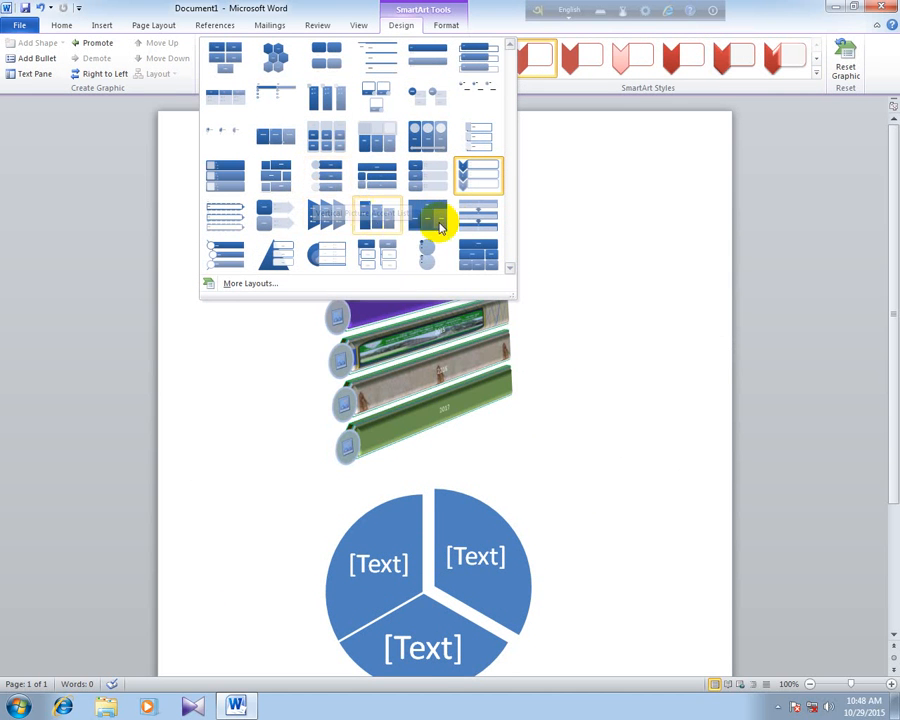
click(489, 184)
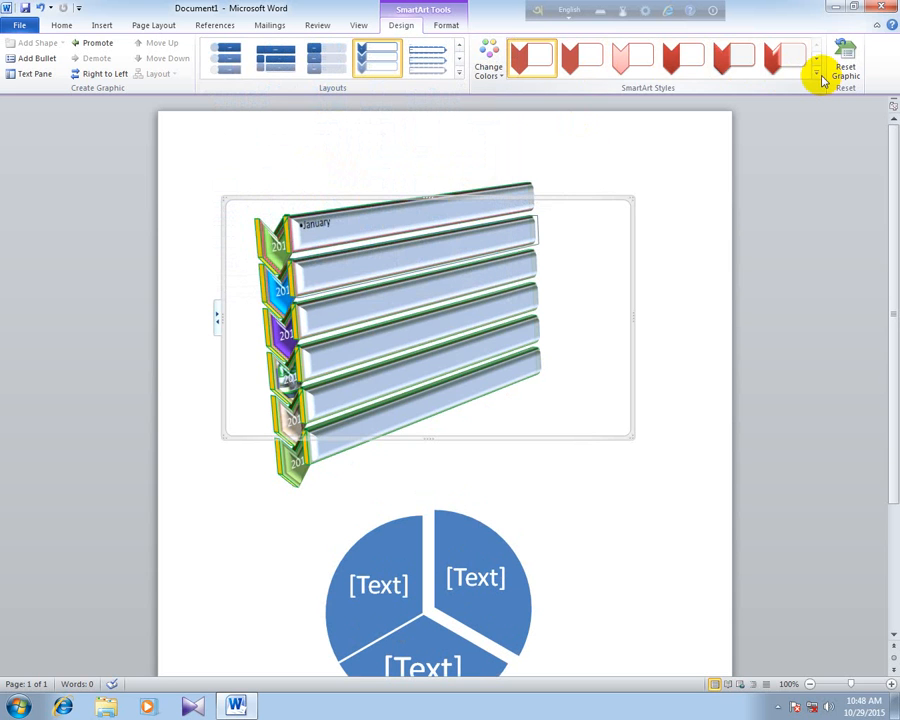
click(818, 76)
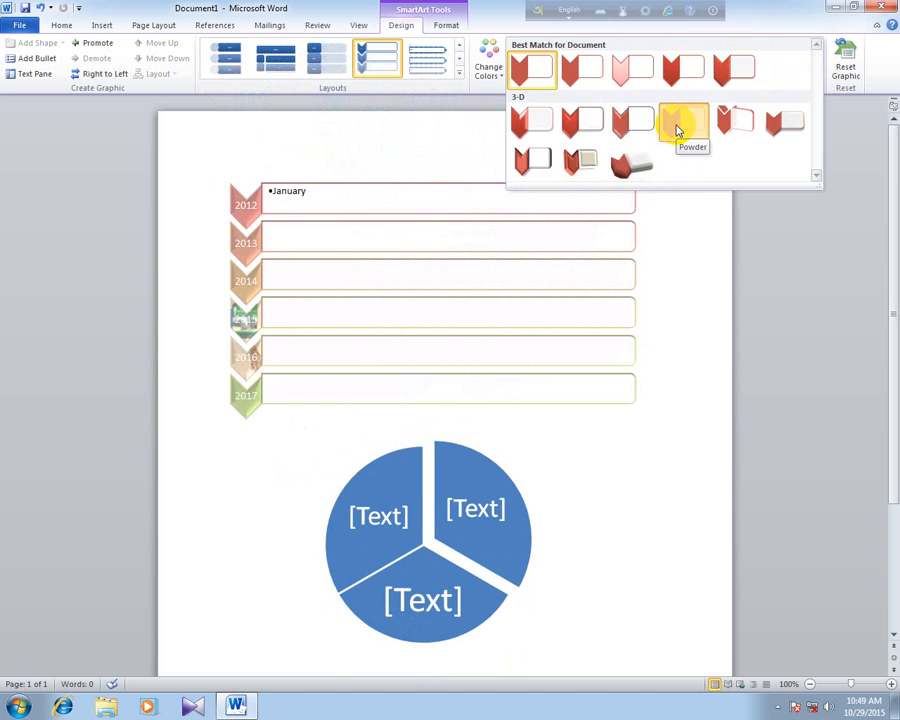
click(677, 130)
click(496, 287)
- Delete the pie SmartArt graphic below the years list
click(386, 533)
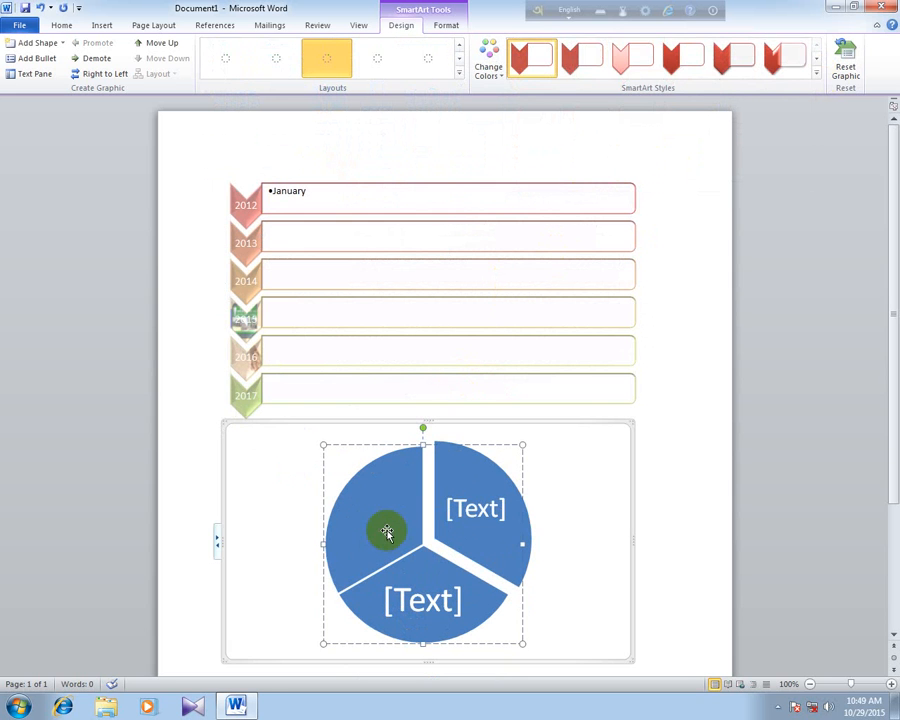
click(305, 423)
key(Delete)
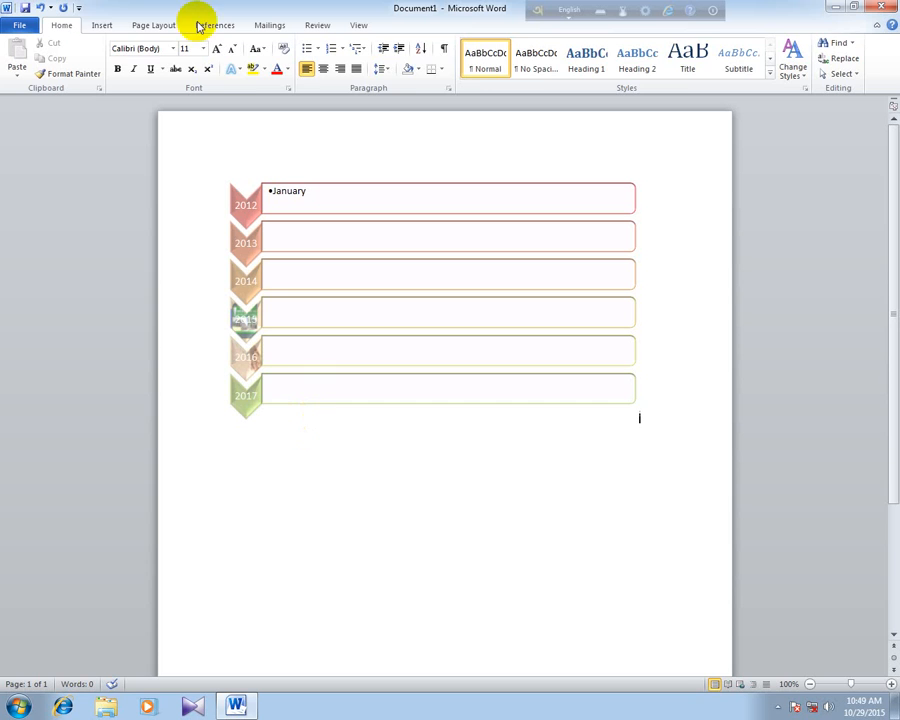
- Examine the available SmartArt graphics in the Relationship, All, List and Process categories
click(96, 25)
click(240, 70)
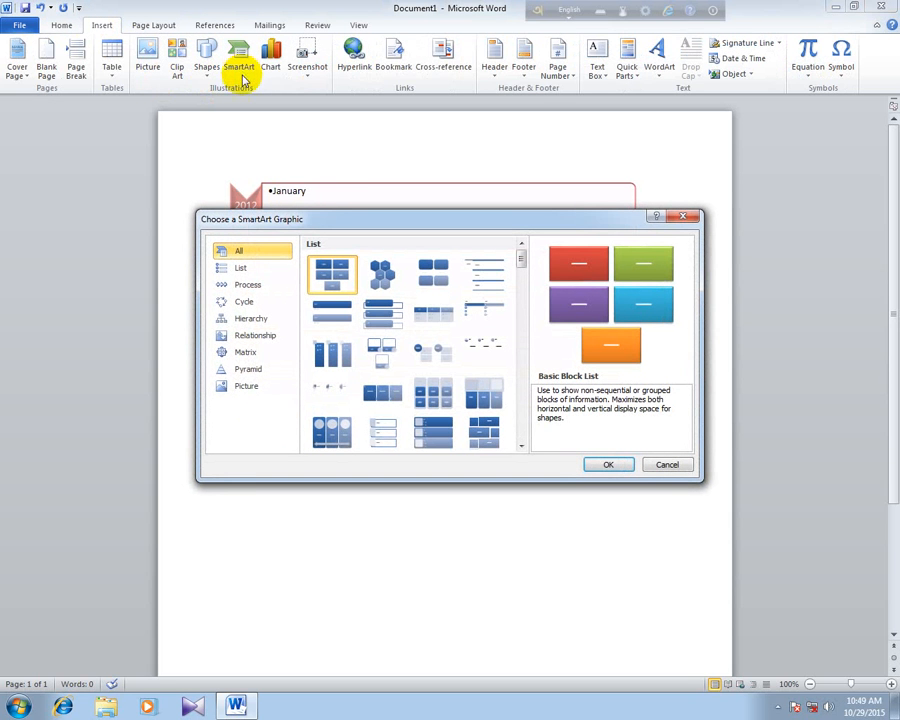
click(250, 338)
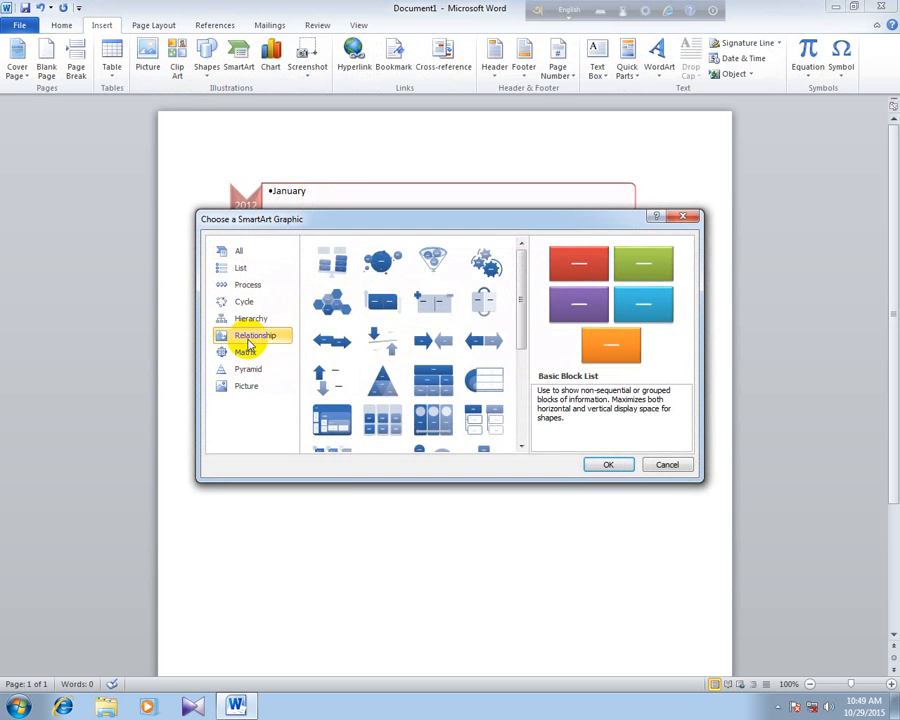
scroll(422, 355, down, 3)
scroll(400, 330, up, 3)
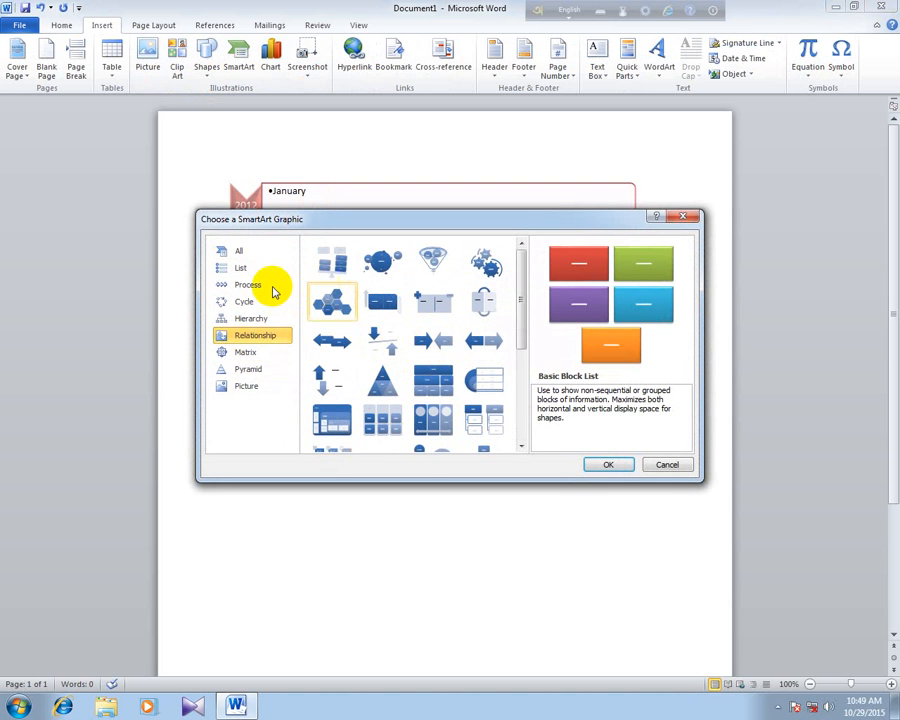
click(238, 252)
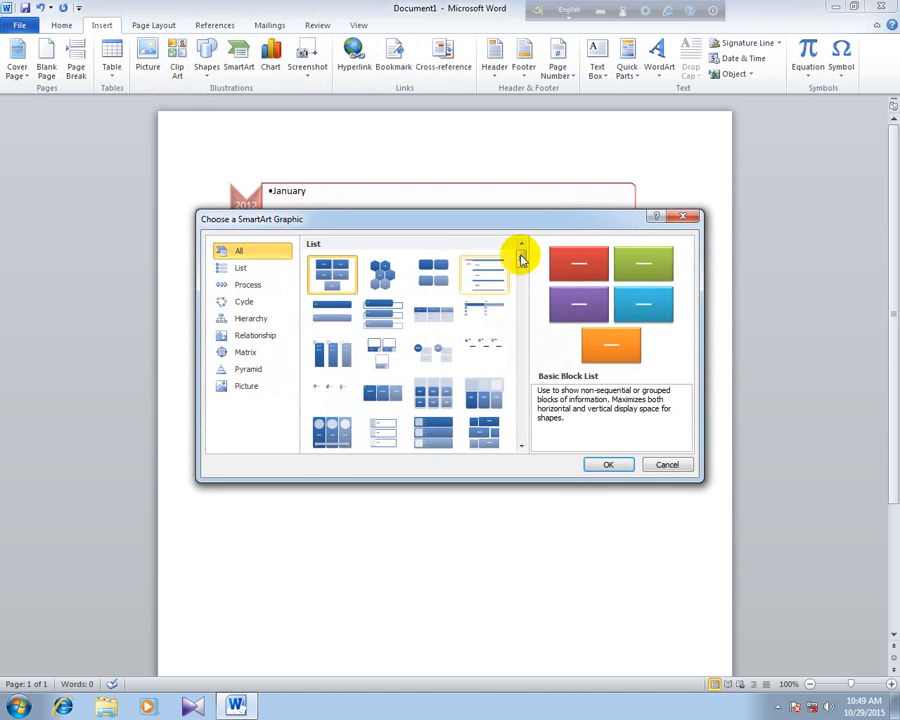
mouse_move(520, 262)
mouse_down()
mouse_move(516, 416)
mouse_move(507, 250)
mouse_up()
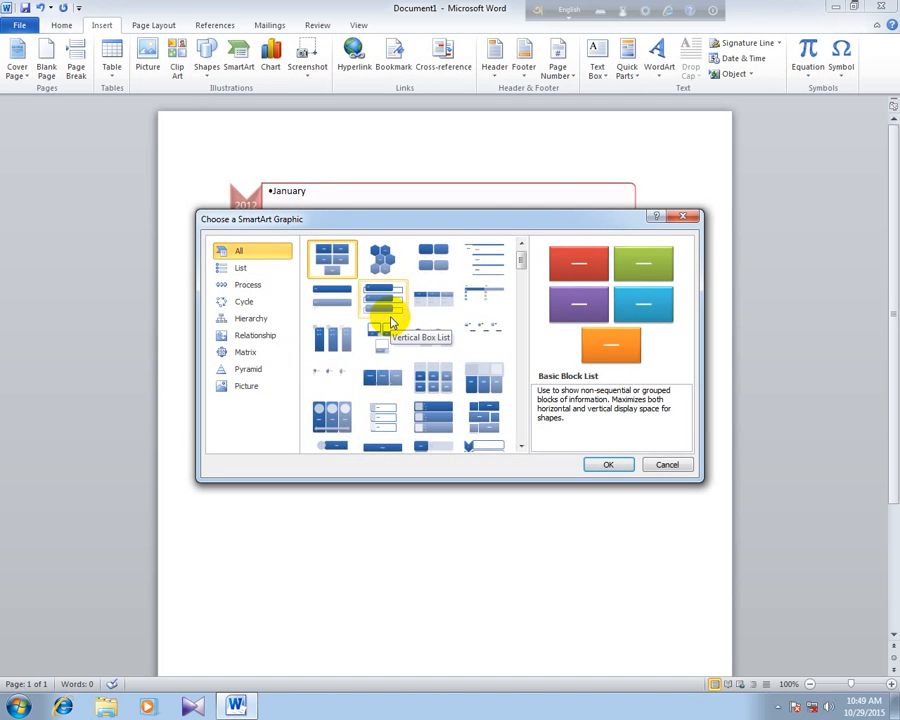
click(243, 268)
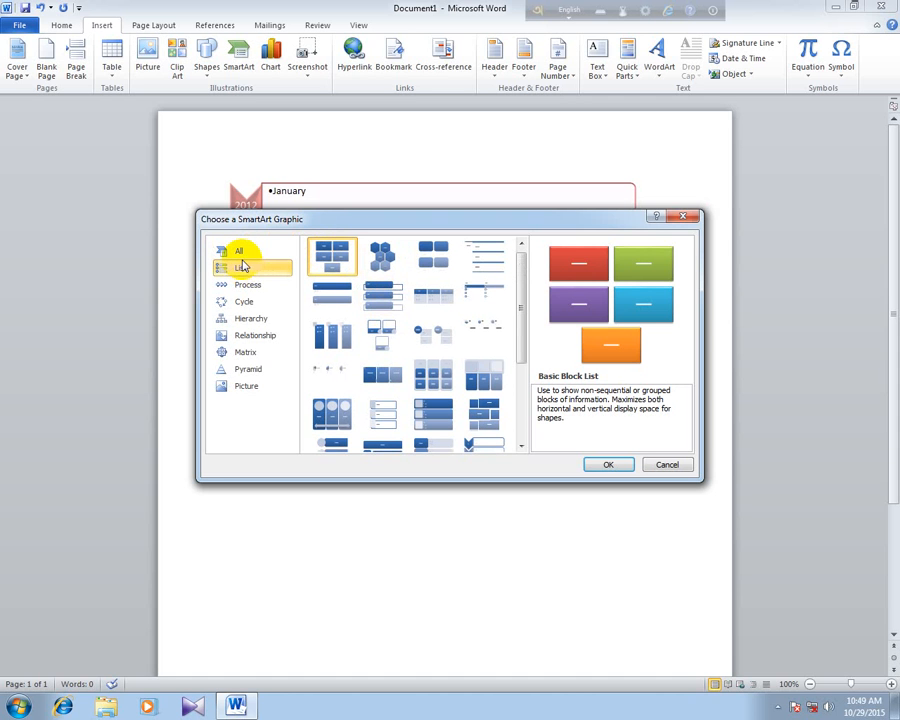
click(238, 284)
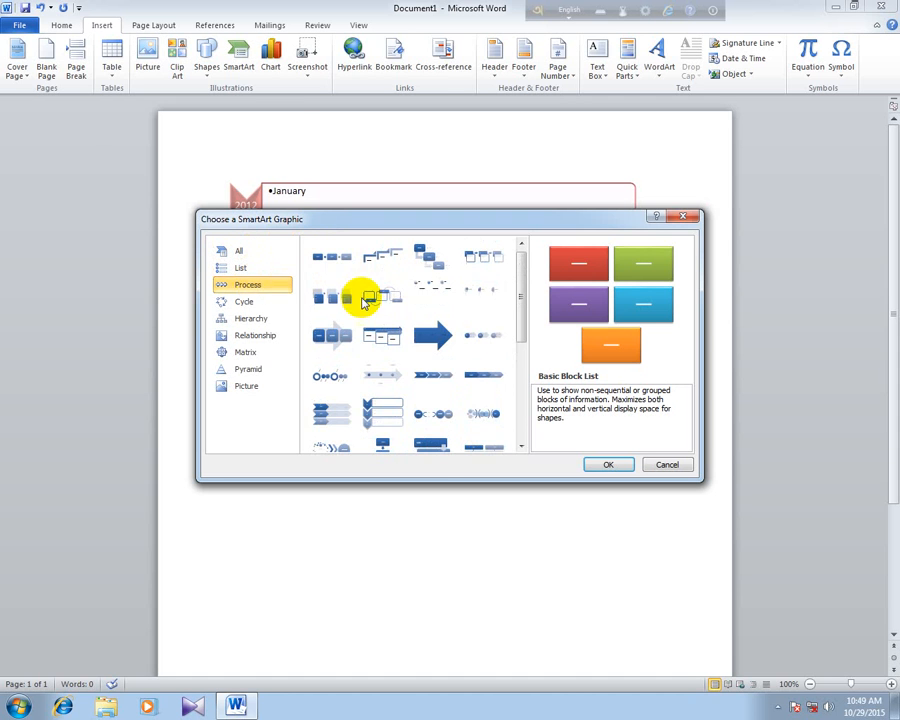
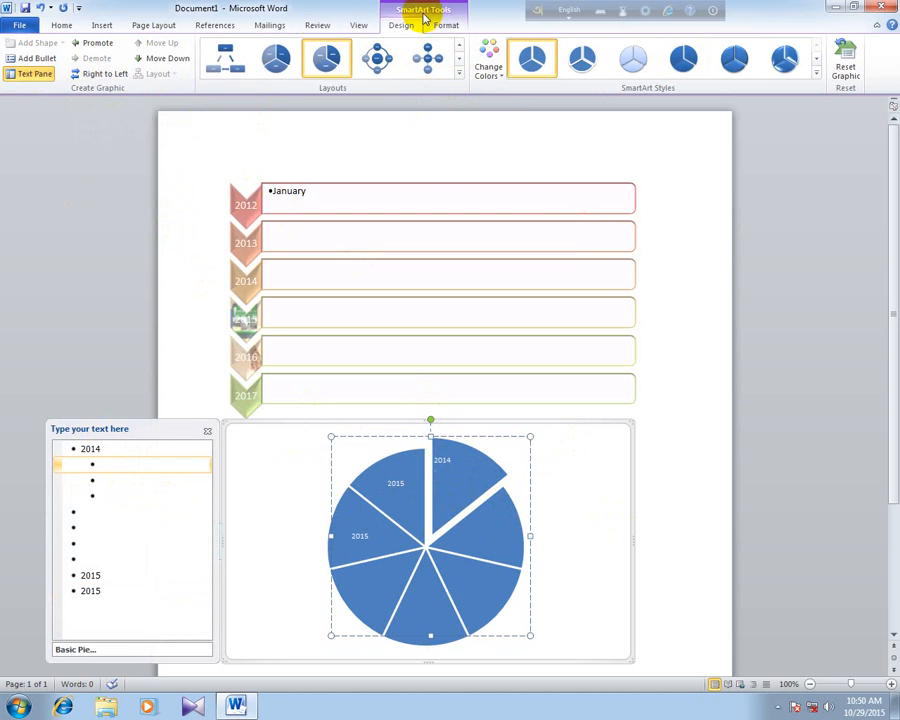
- Fill the separated 2014 slice of the pie SmartArt with light green and the neighbouring slice with orange
click(446, 25)
click(441, 43)
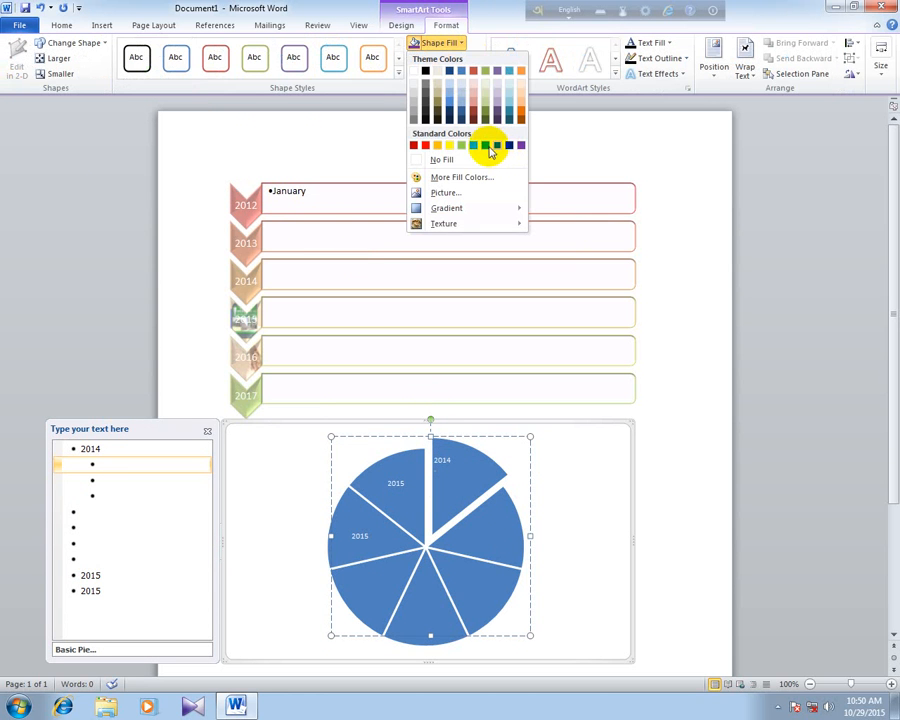
click(462, 146)
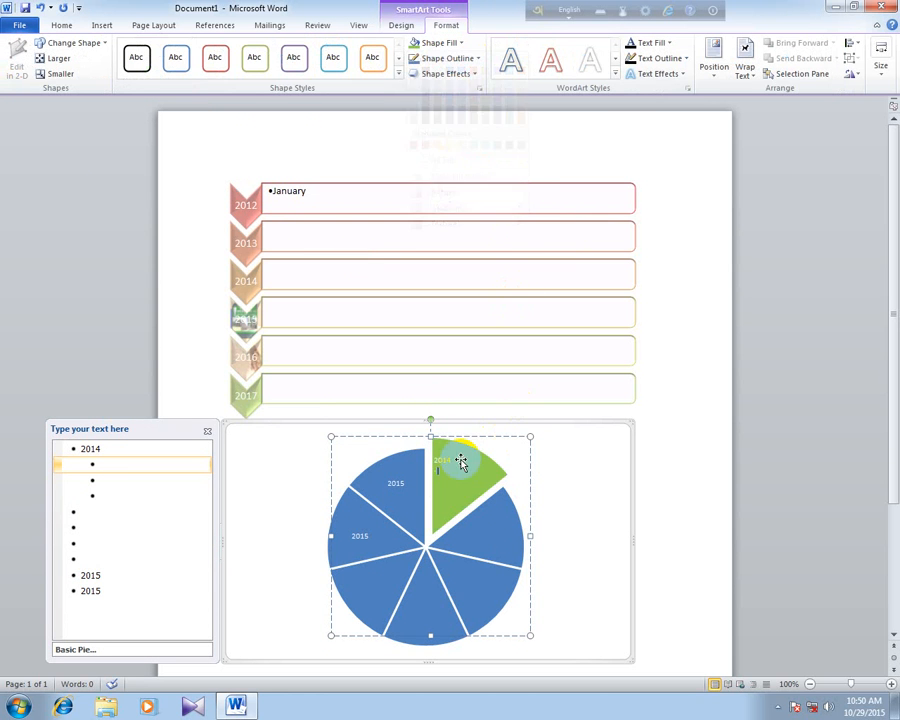
click(481, 539)
click(436, 48)
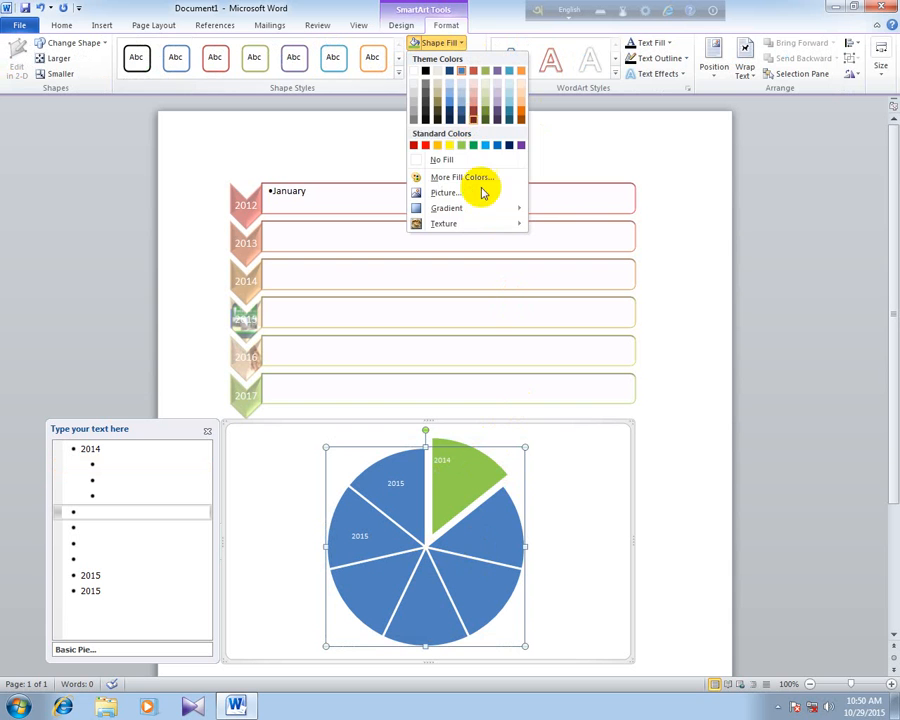
click(426, 145)
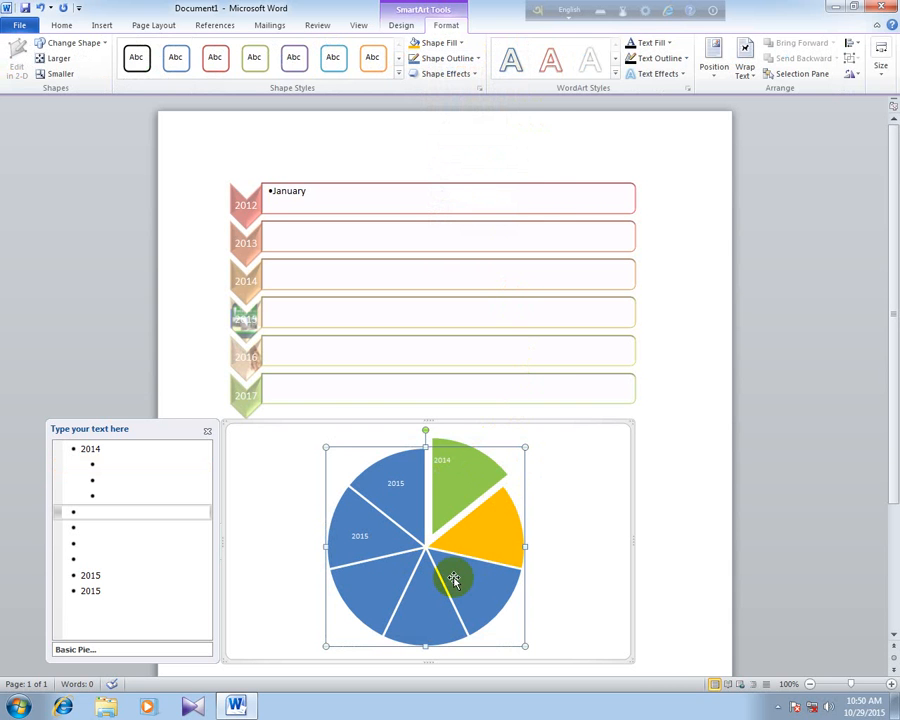
click(489, 485)
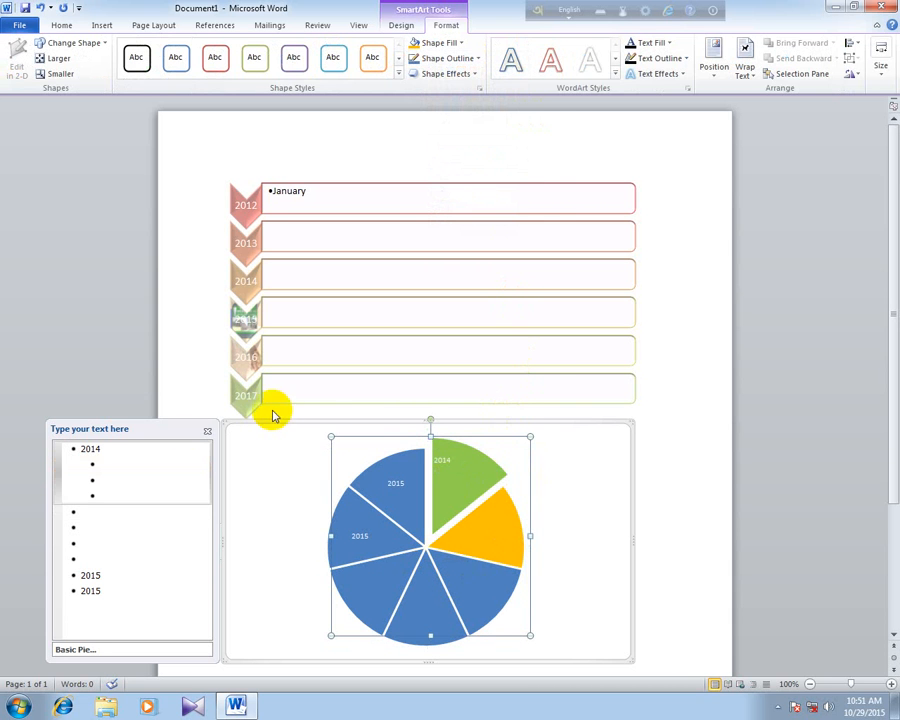
- Close the SmartArt text pane and delete both the pie graphic and the years list from the page
click(207, 431)
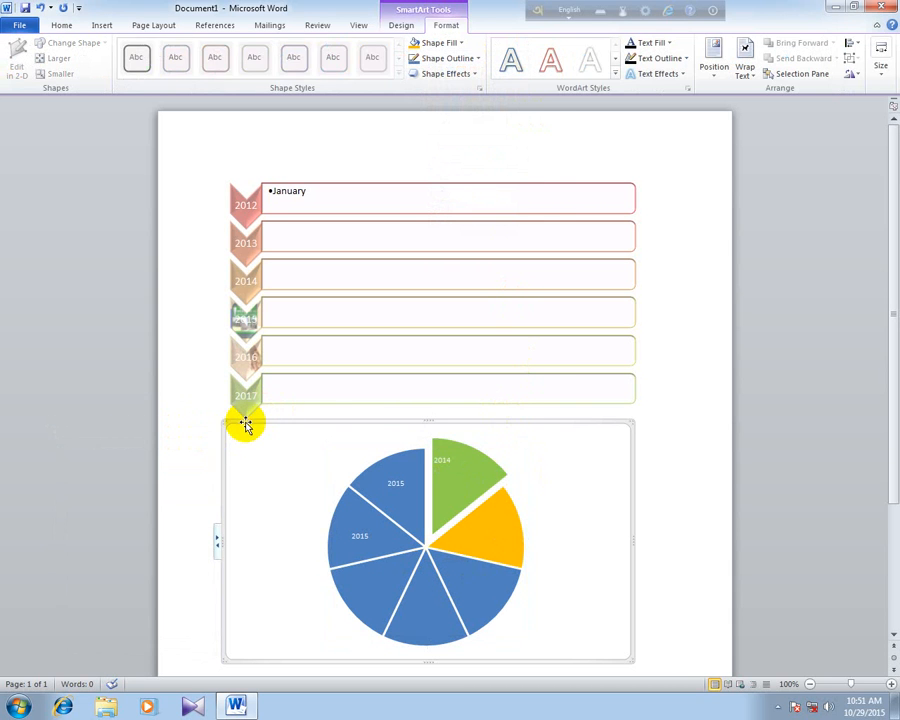
click(247, 424)
key(Delete)
click(243, 181)
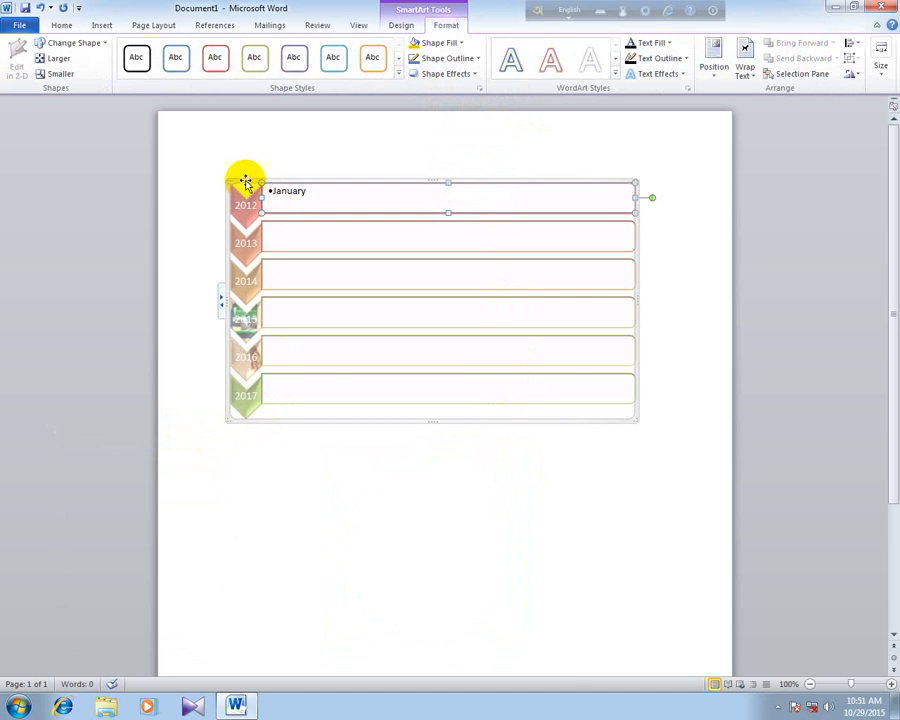
key(Delete)
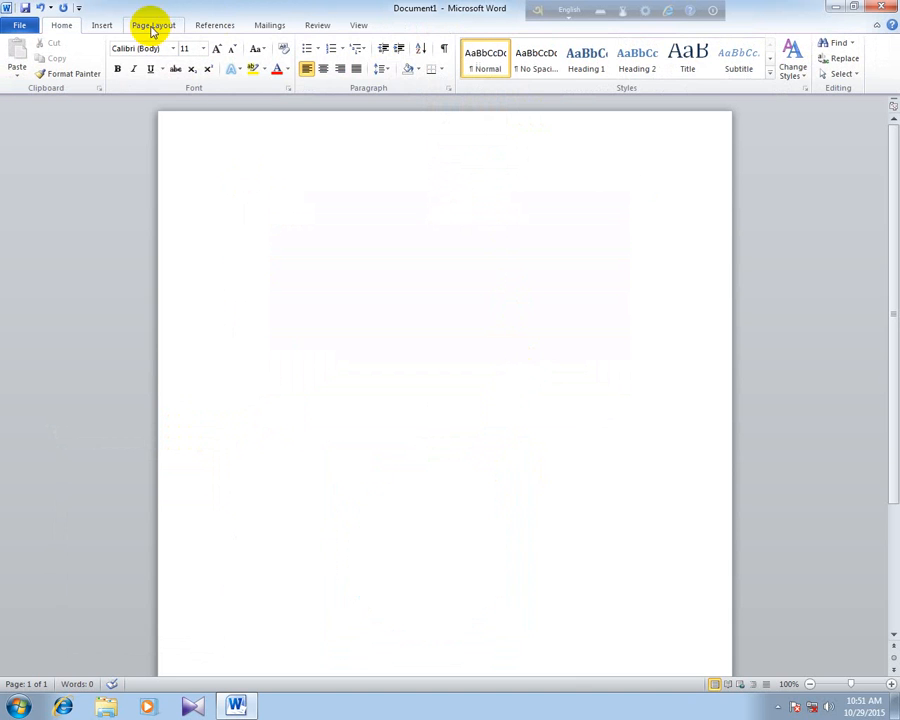
click(110, 25)
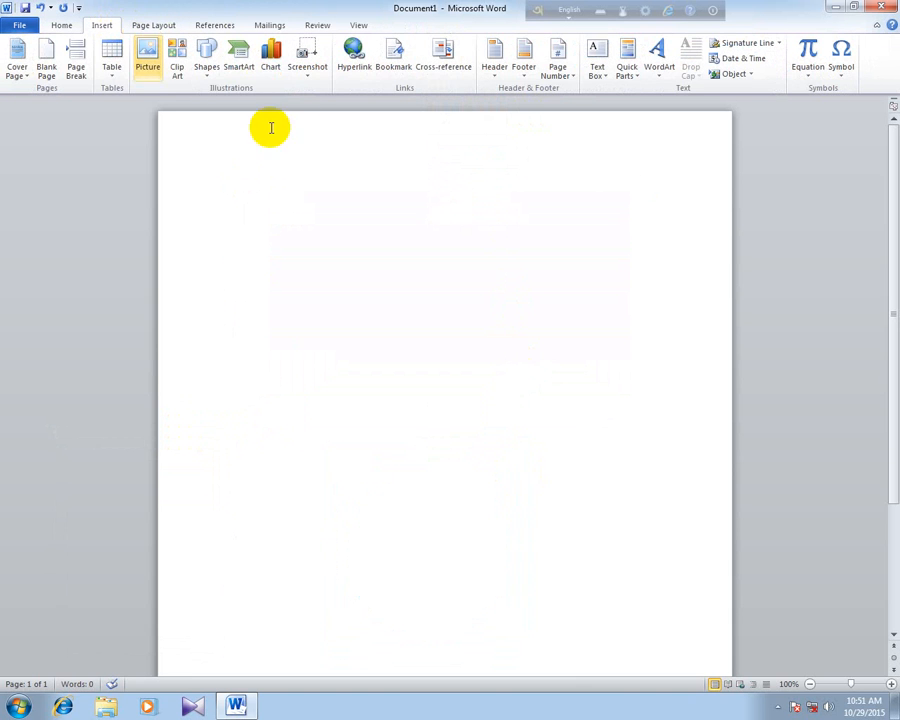
click(272, 70)
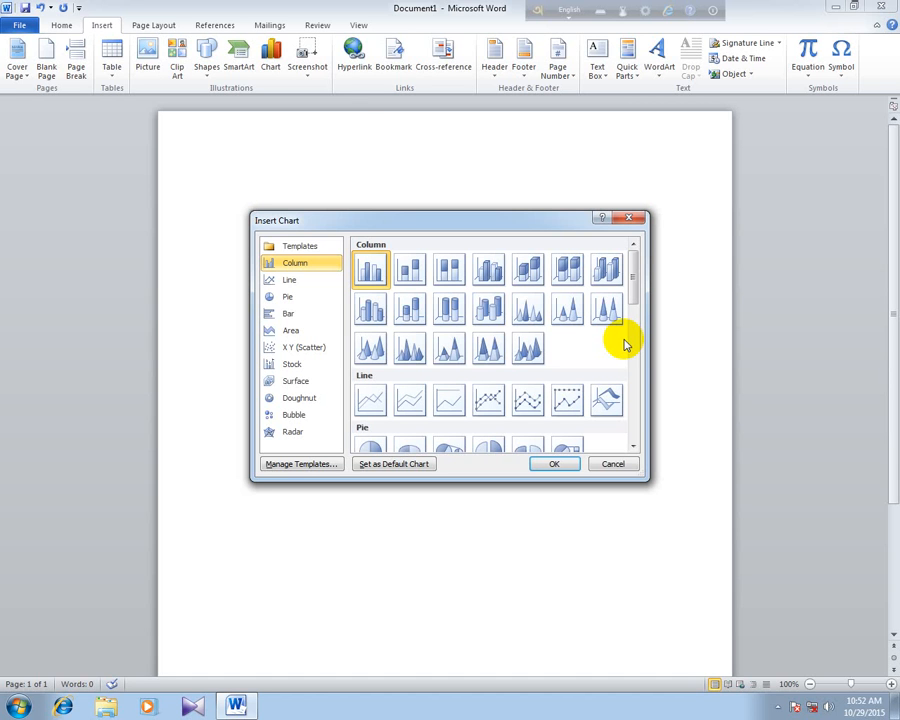
click(75, 29)
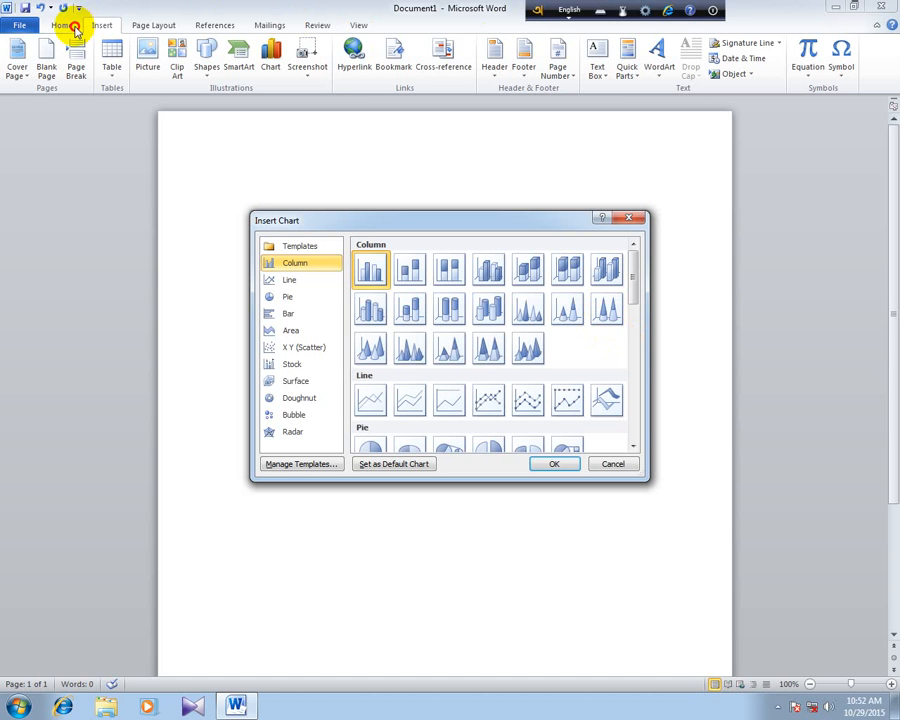
click(629, 217)
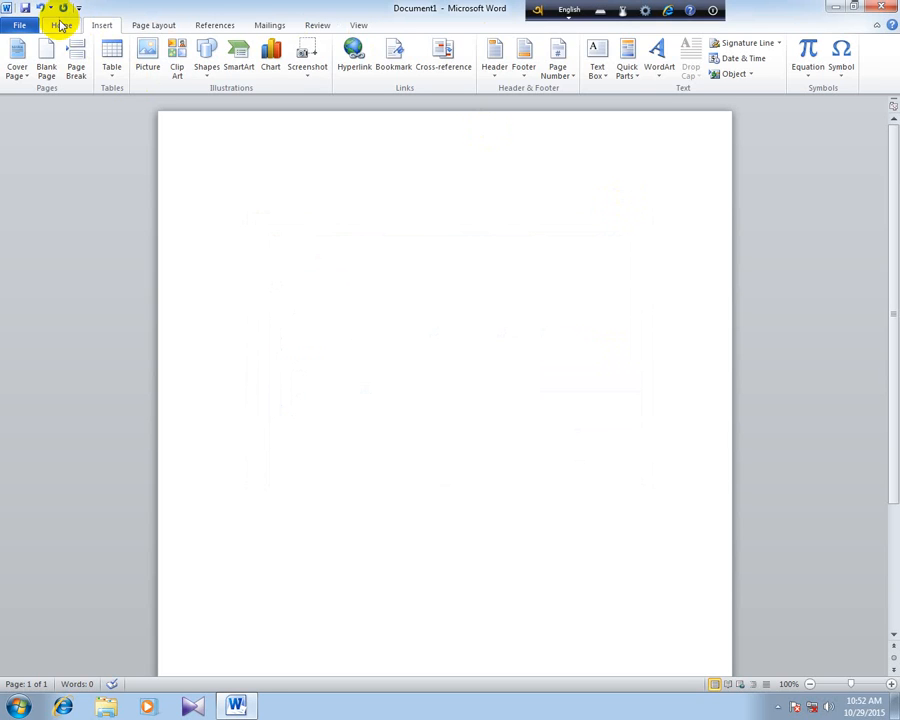
click(61, 25)
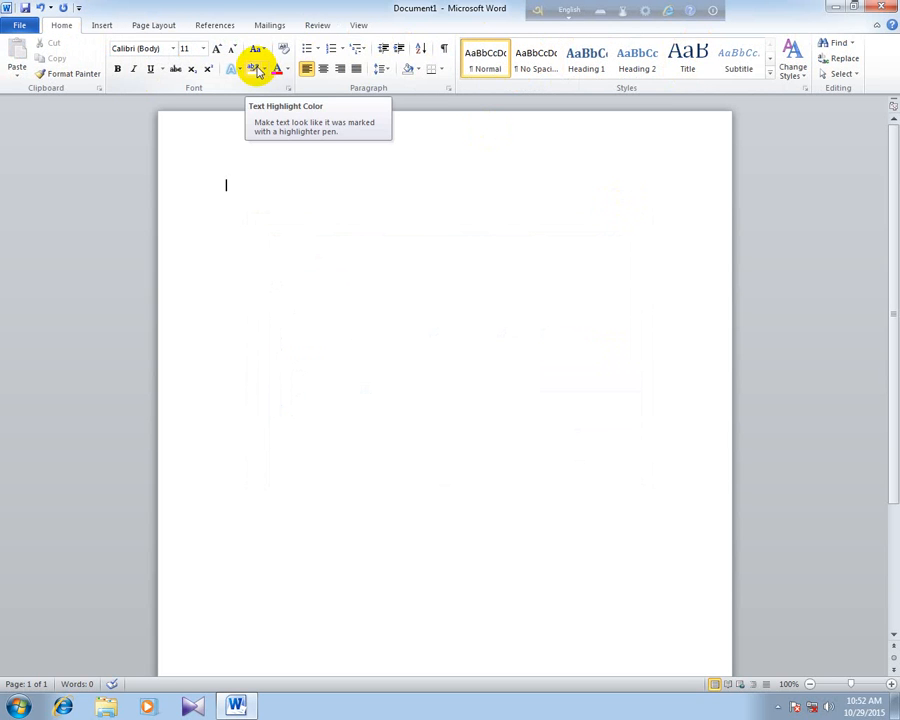
- Insert a stacked cylinder column chart with its sample data and delete it from the page again
click(104, 25)
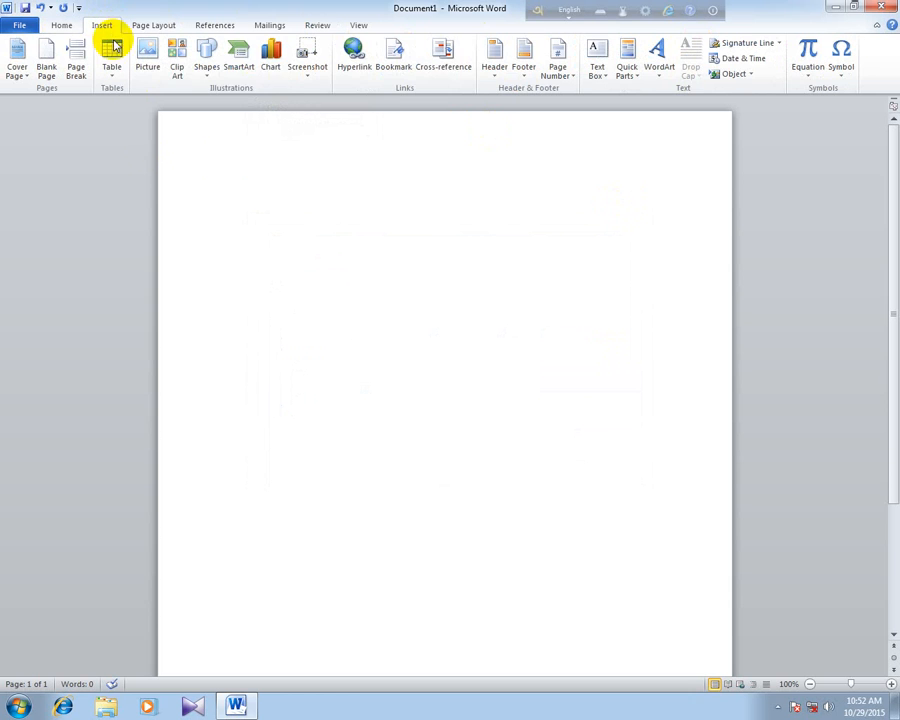
click(271, 66)
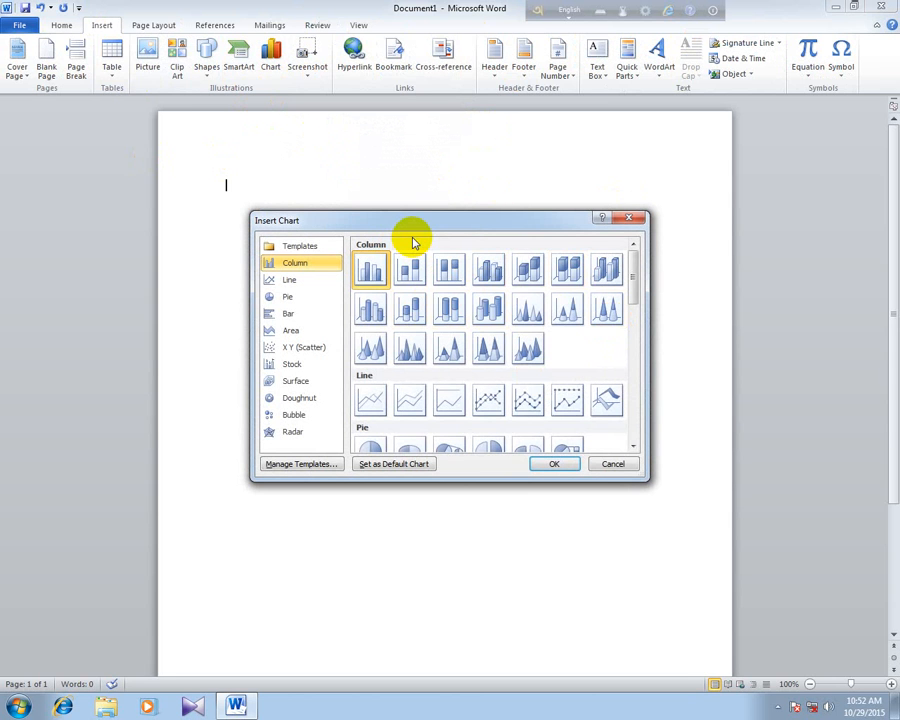
drag(412, 225, 499, 195)
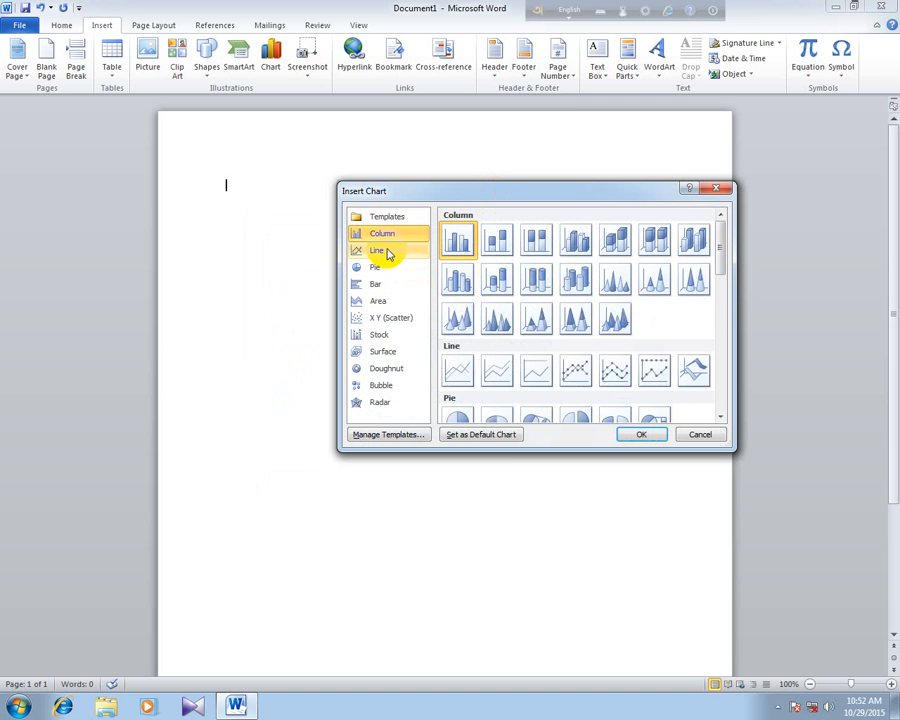
click(497, 279)
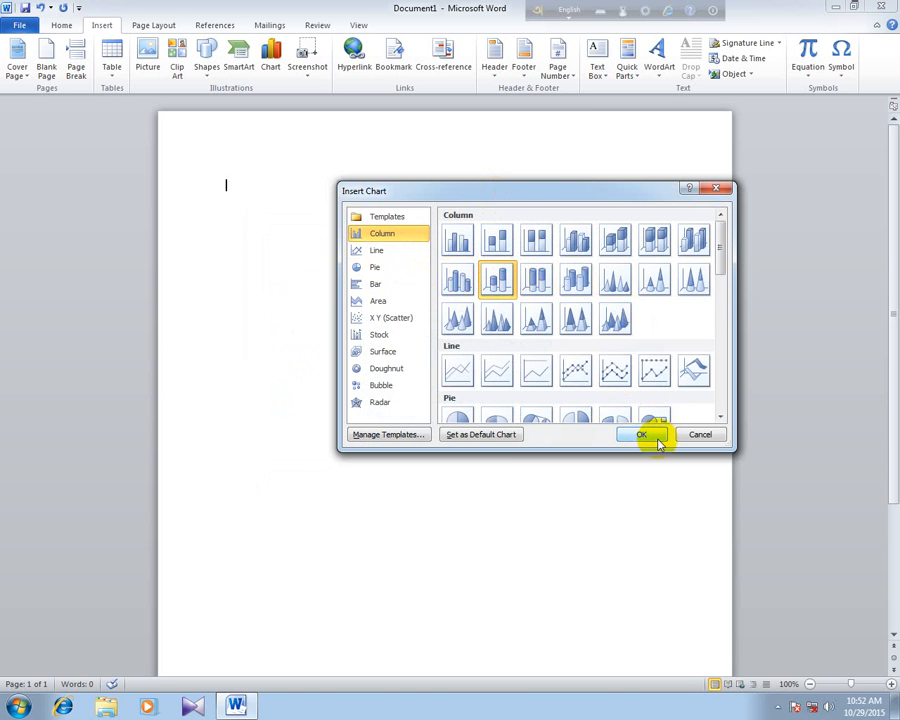
click(659, 437)
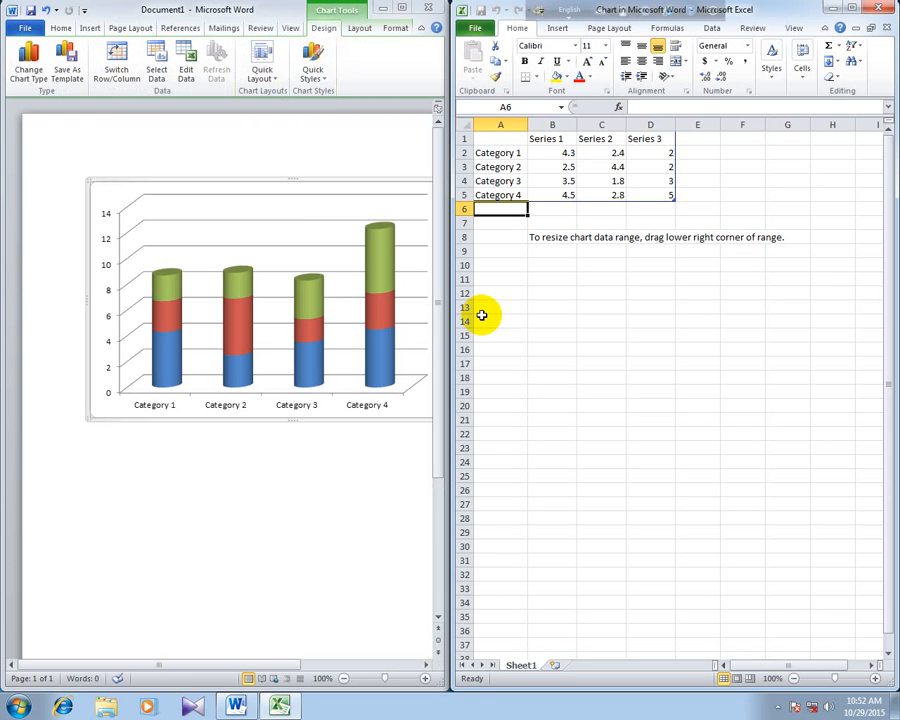
click(875, 10)
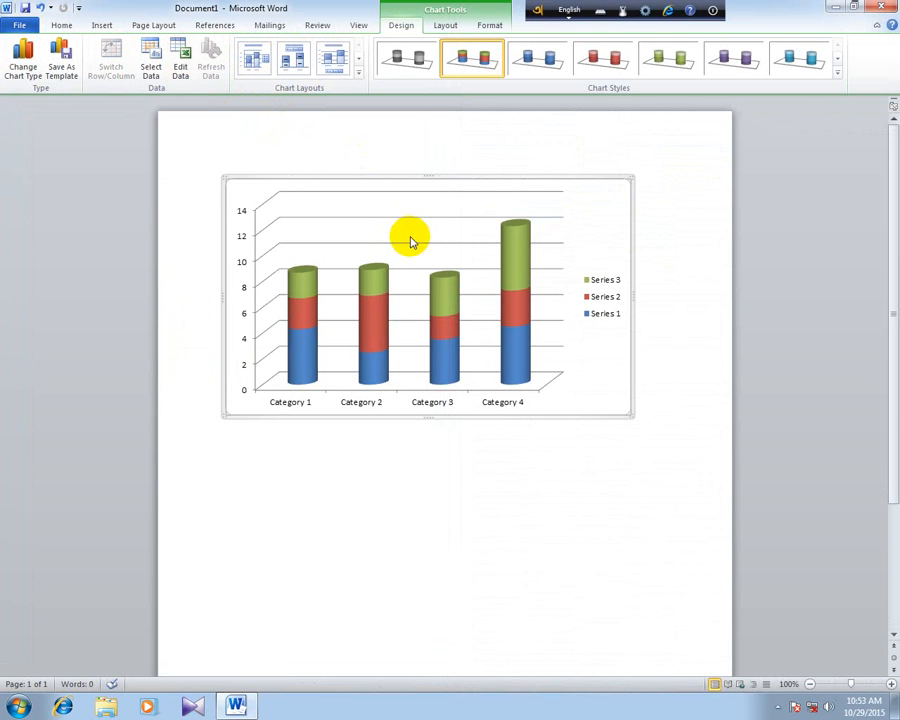
key(Delete)
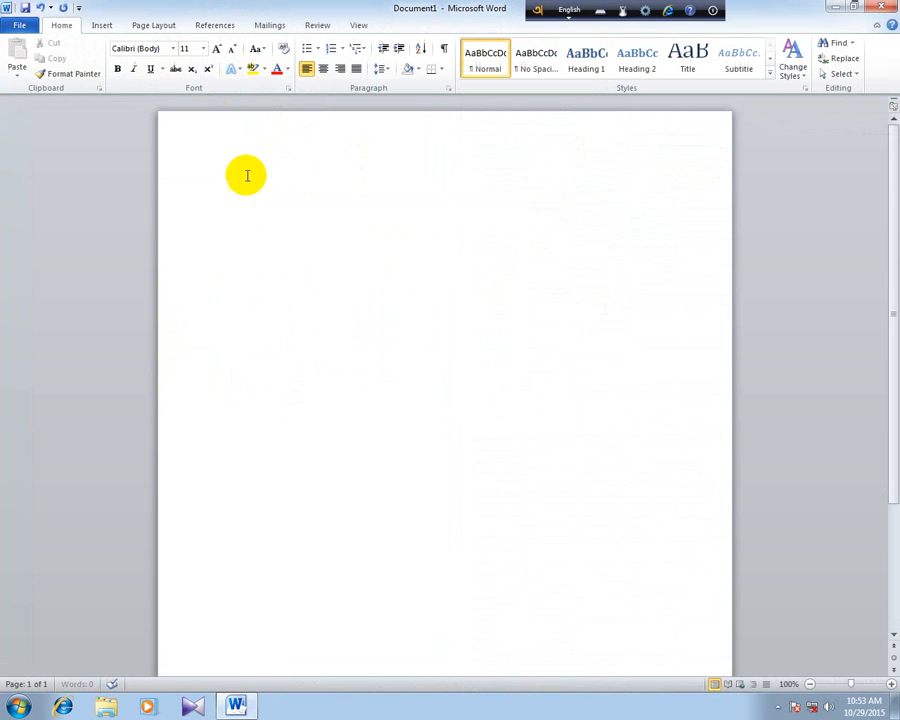
- Examine the Line, Pie, Bar, Area and X Y (Scatter) chart types available for insertion
click(108, 25)
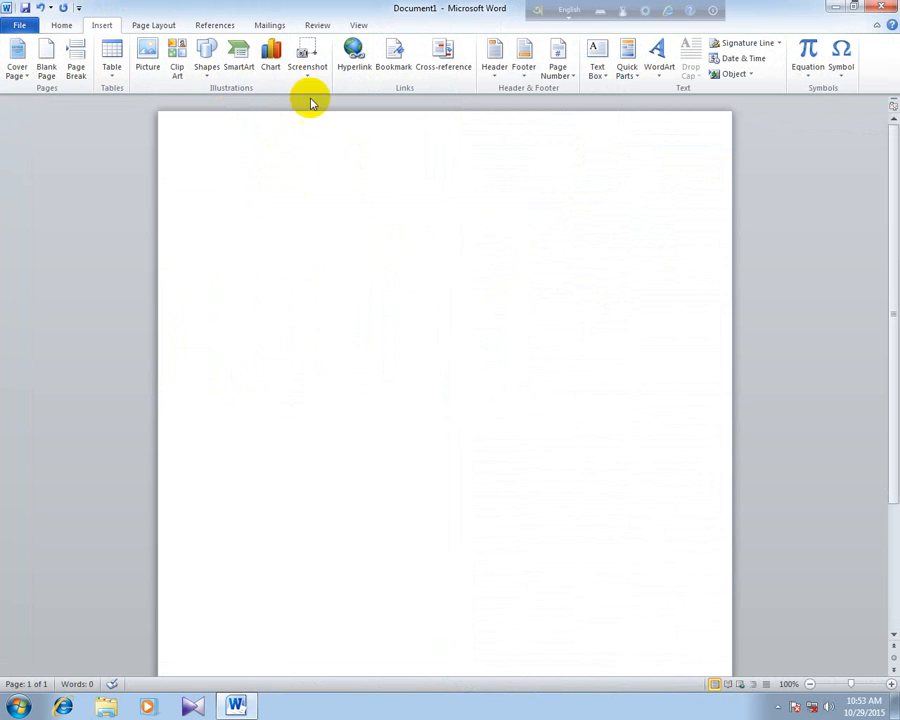
click(271, 70)
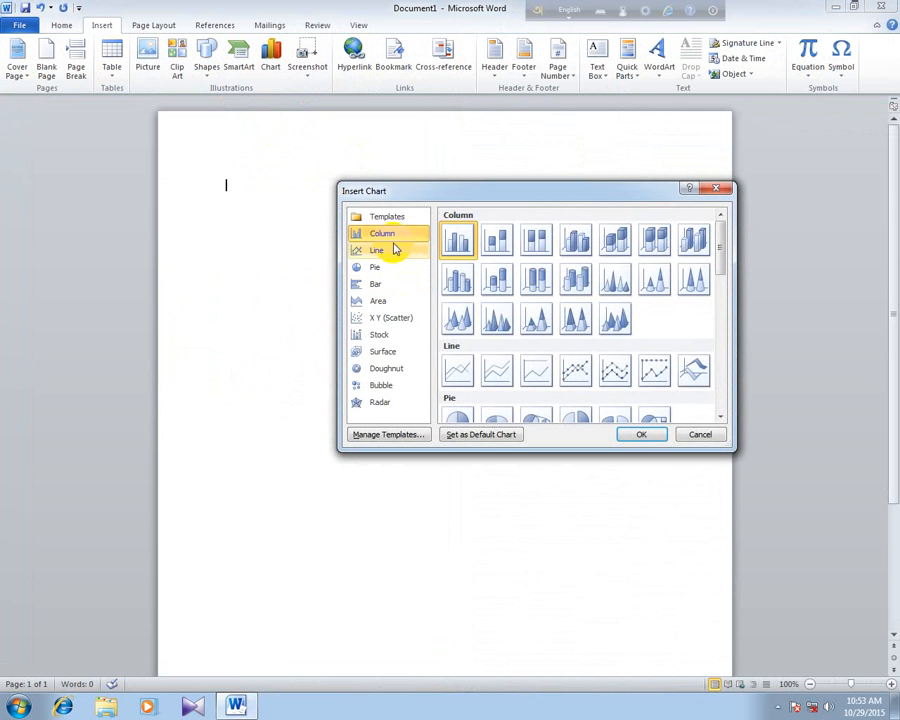
click(381, 253)
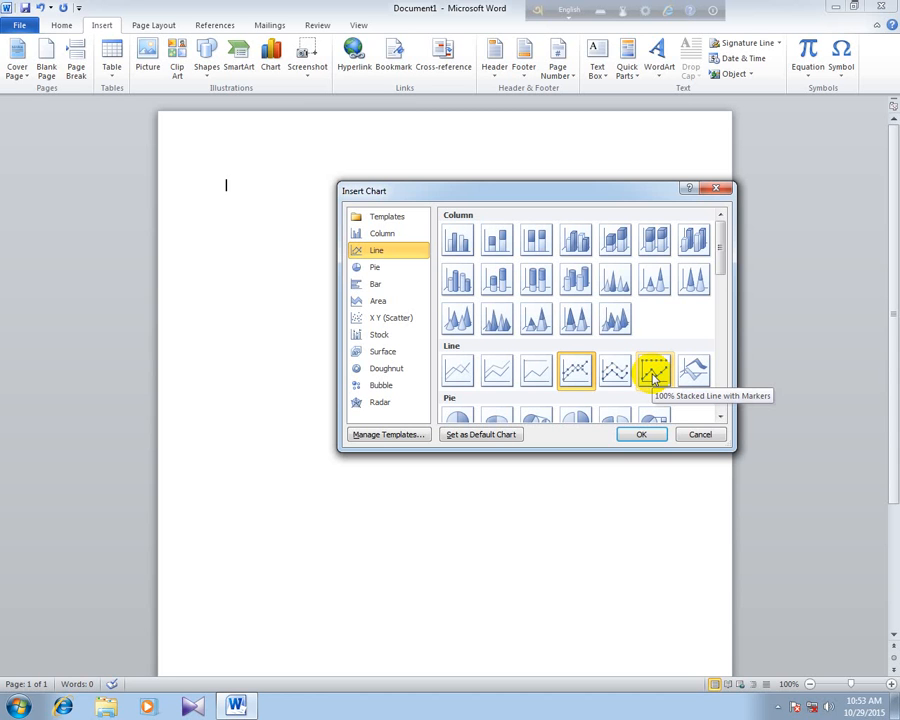
click(374, 269)
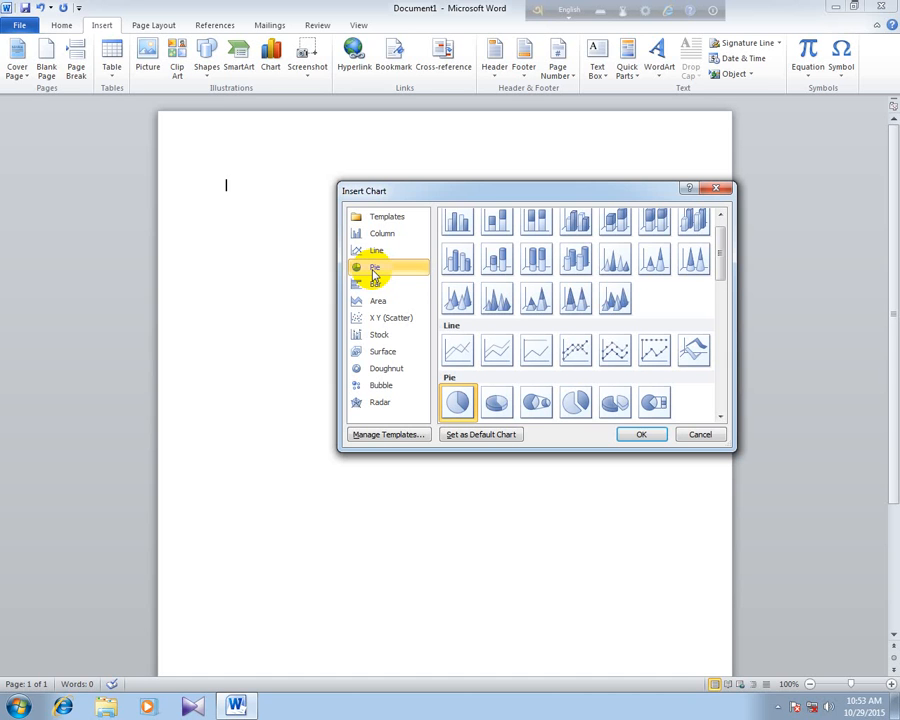
click(372, 285)
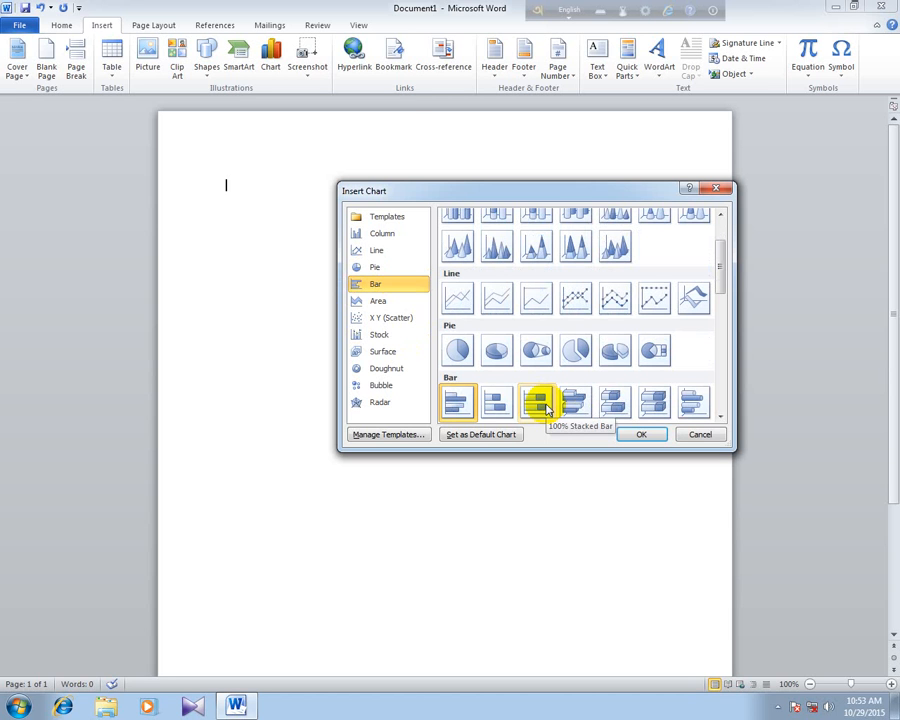
click(377, 303)
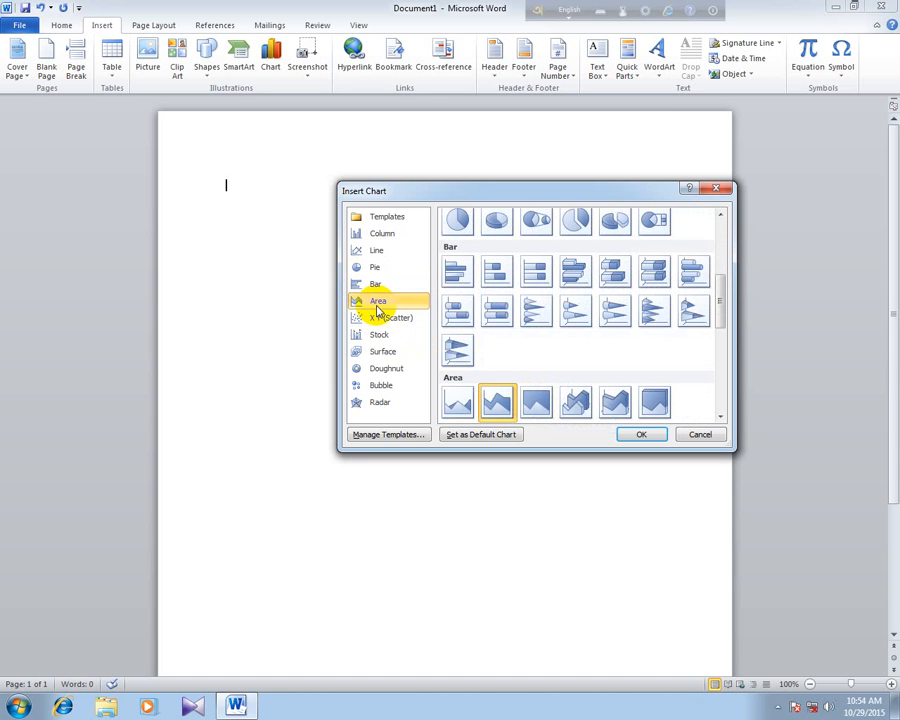
click(381, 317)
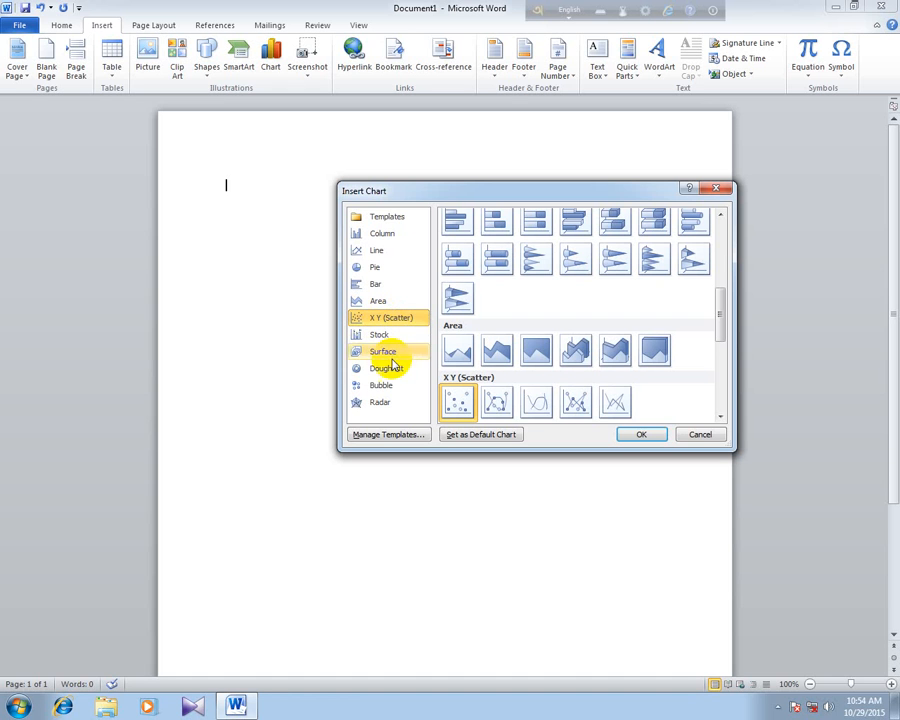
- Insert a basic pie chart with the sample sales data and compare its slices with the quarterly entries in the data sheet
click(379, 270)
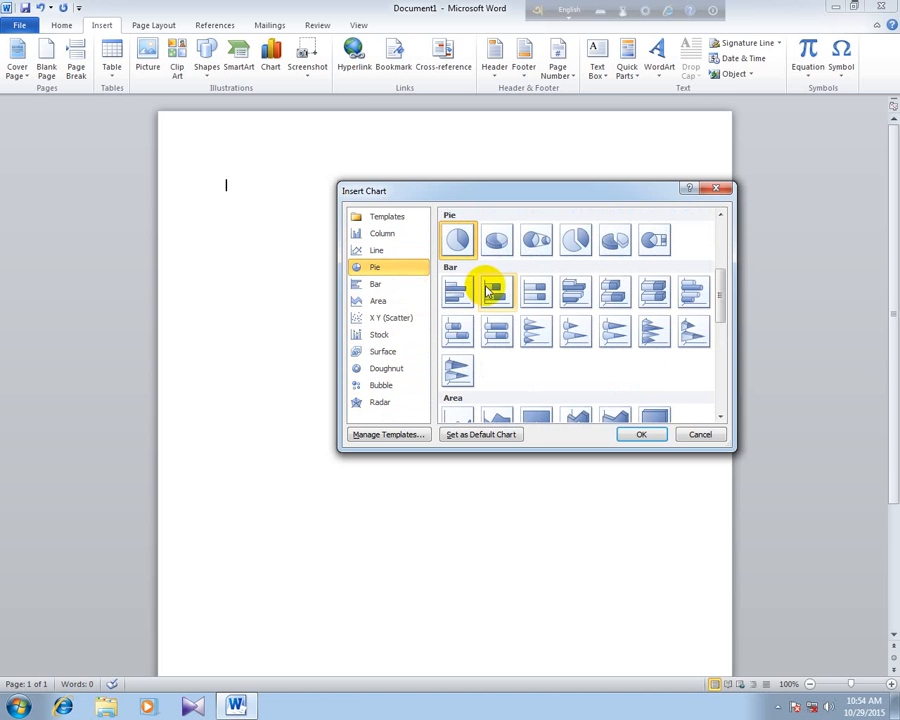
click(636, 434)
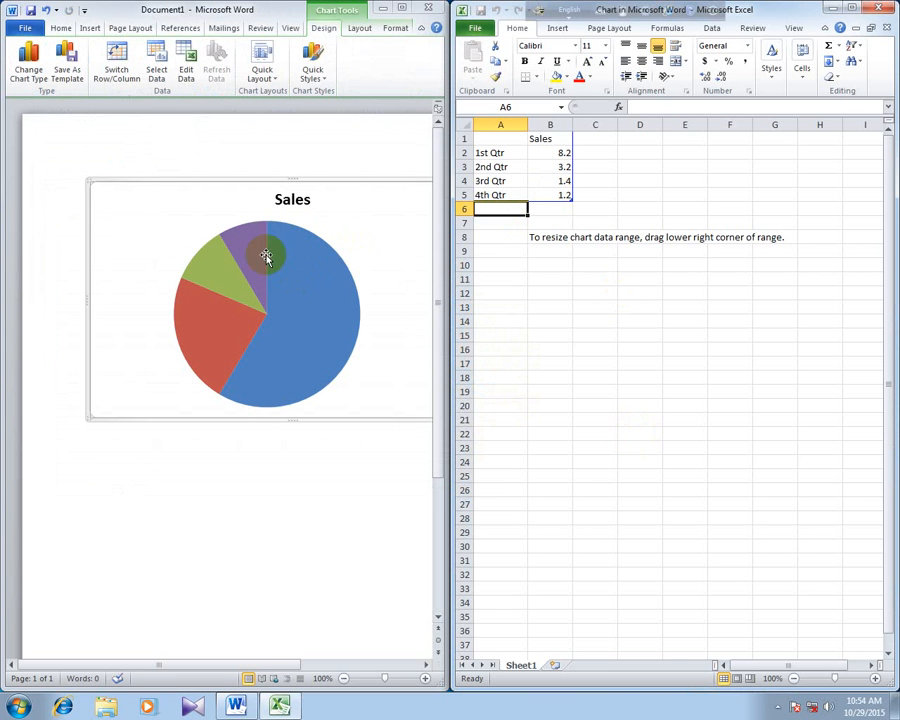
mouse_move(288, 291)
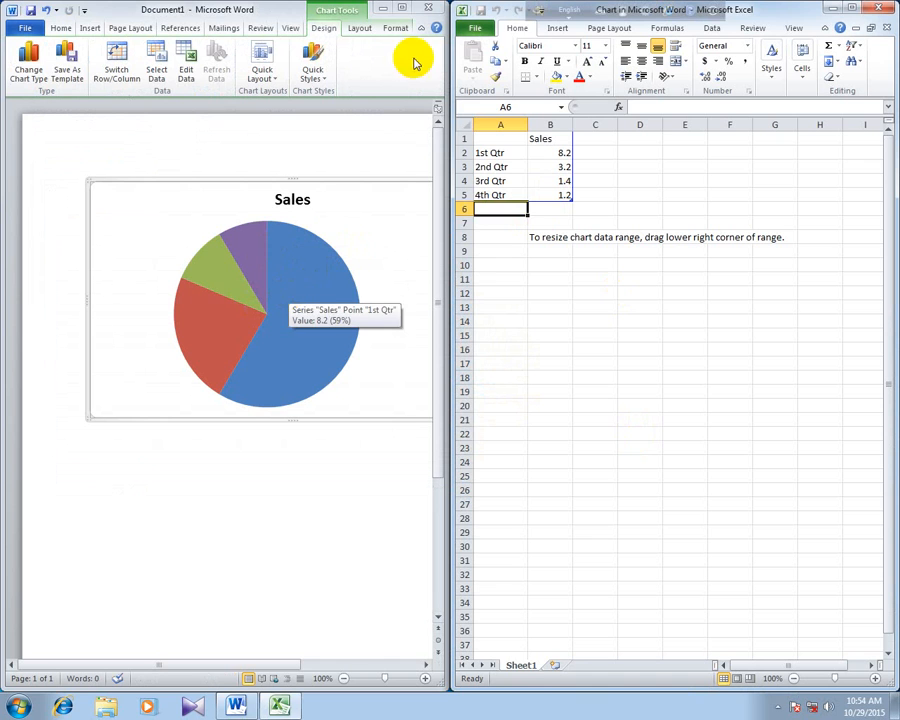
click(507, 150)
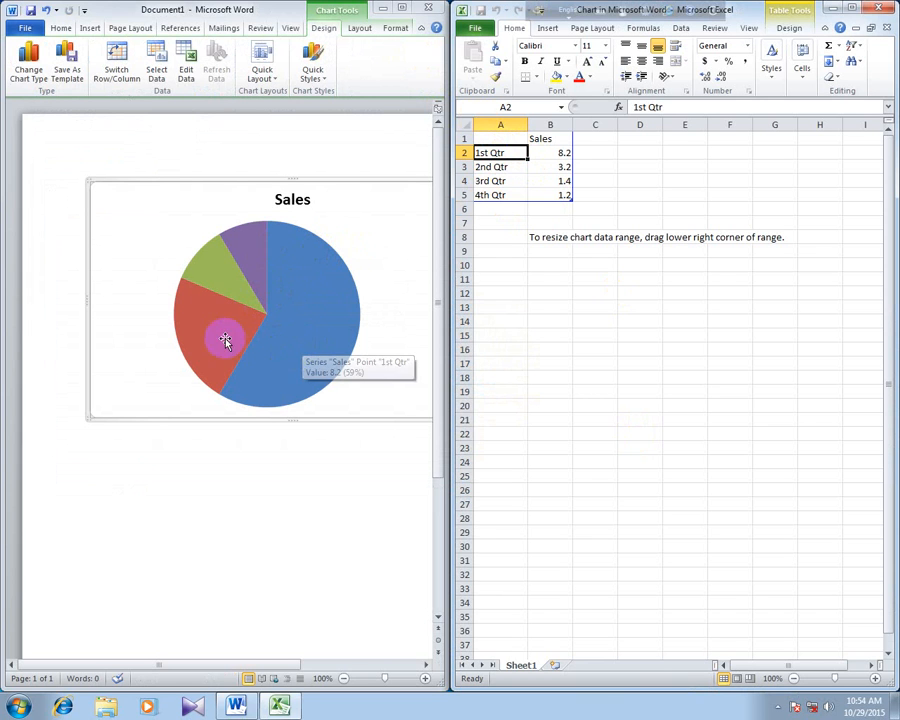
mouse_move(297, 256)
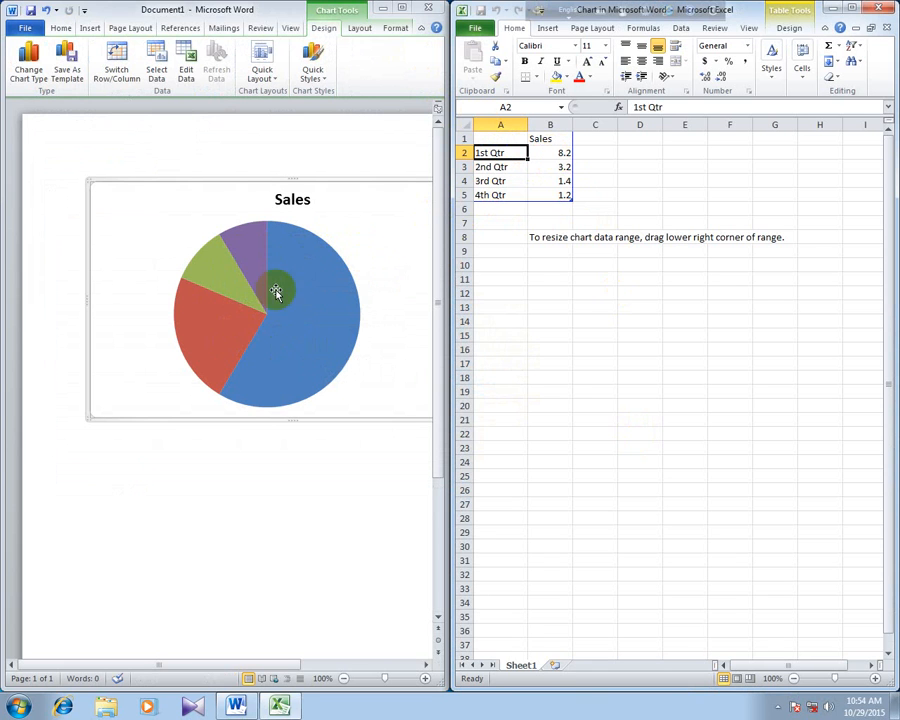
mouse_move(233, 319)
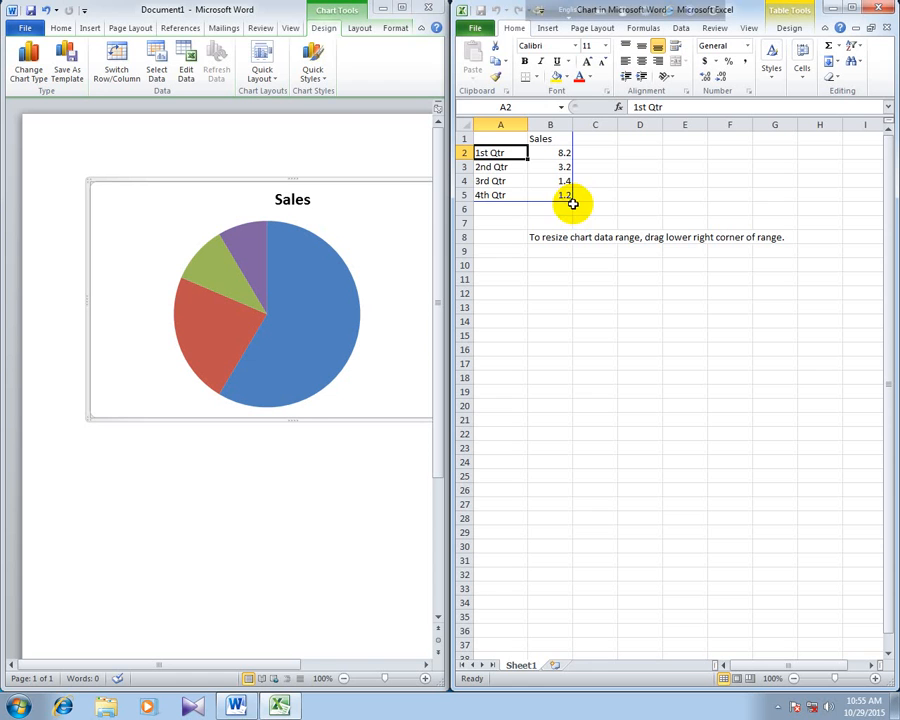
- Extend the pie chart's data range through column F and down to row 11
drag(573, 203, 750, 300)
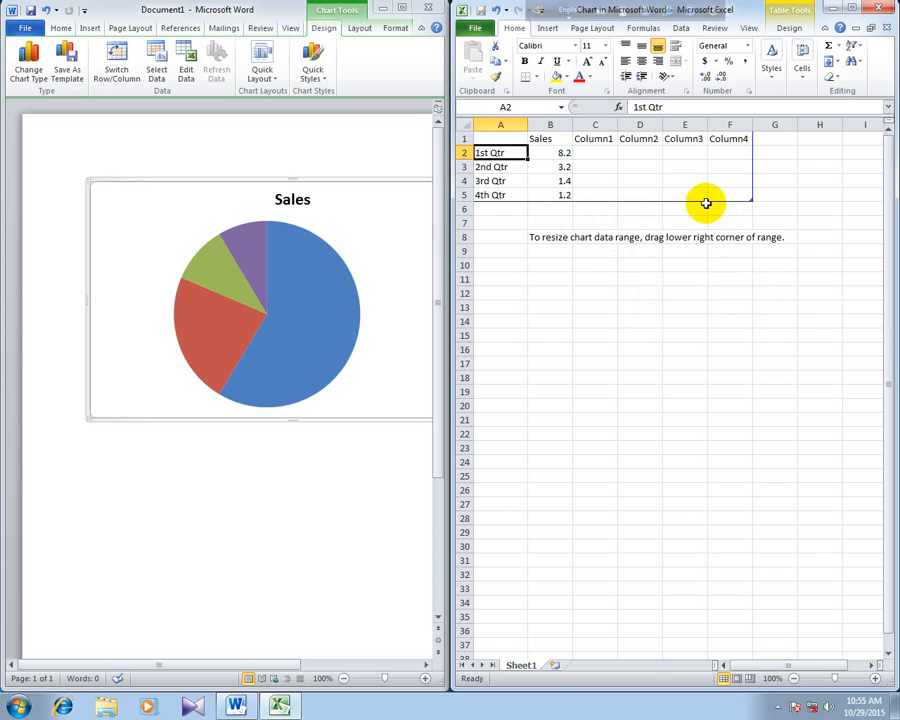
drag(702, 200, 705, 229)
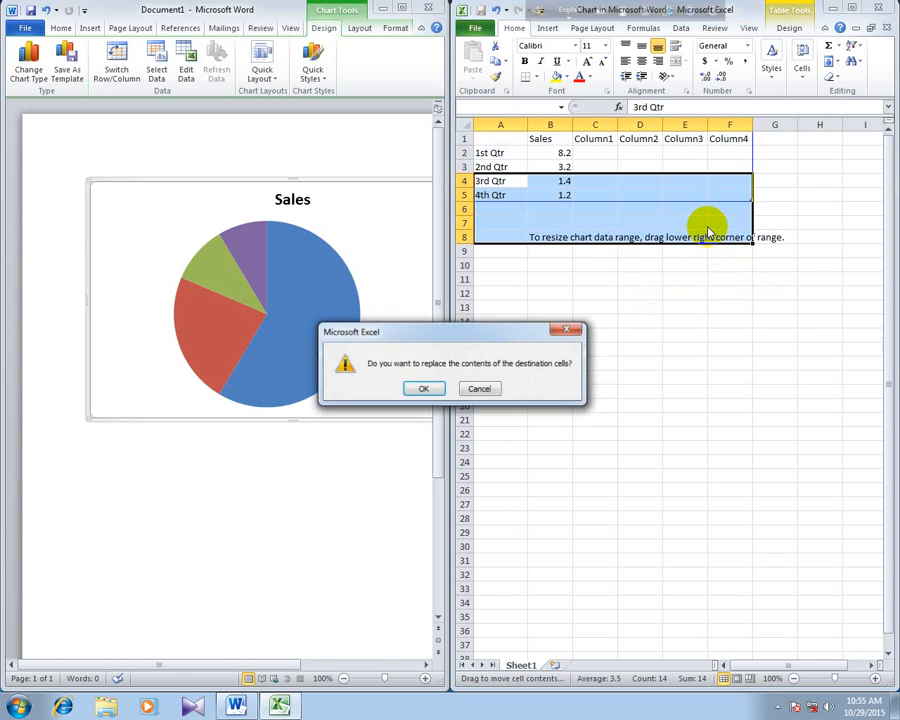
click(479, 388)
drag(747, 197, 777, 287)
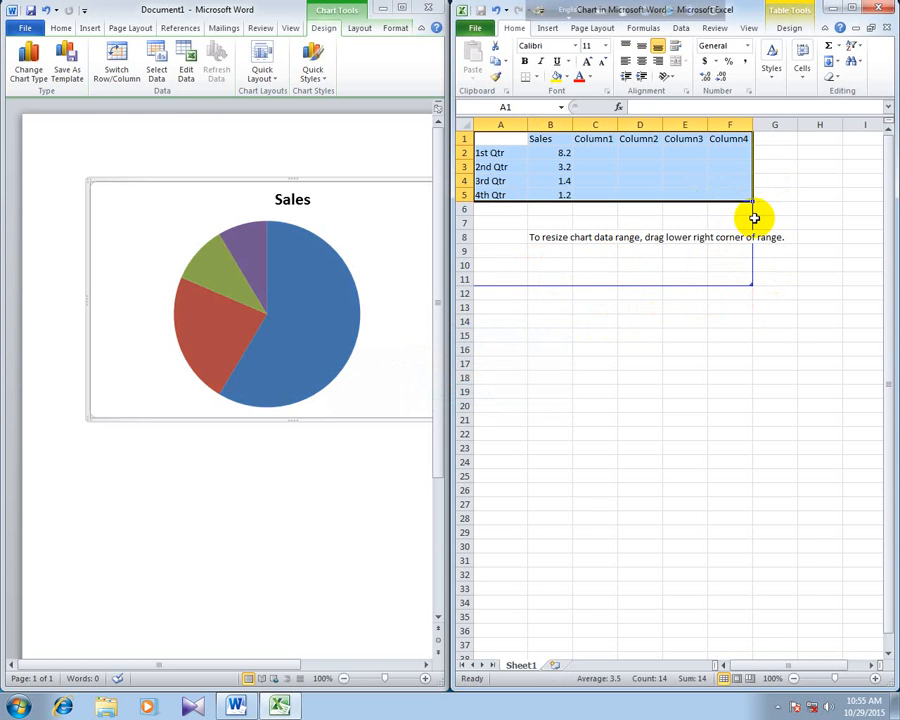
- Delete the range-resizing hint text from row 8 of the data sheet
click(721, 236)
drag(536, 237, 764, 237)
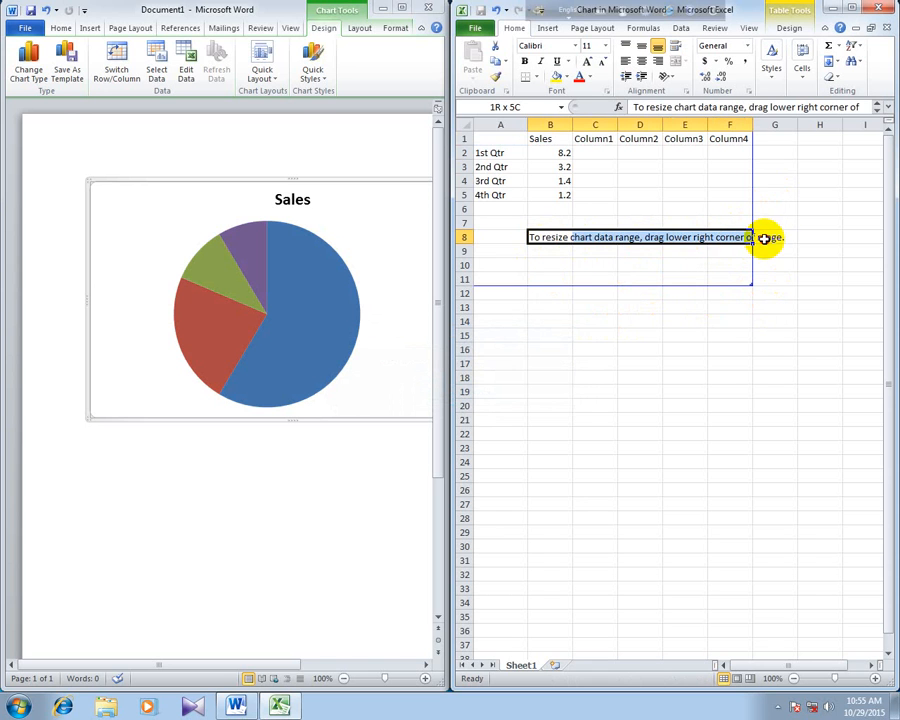
key(Delete)
click(680, 374)
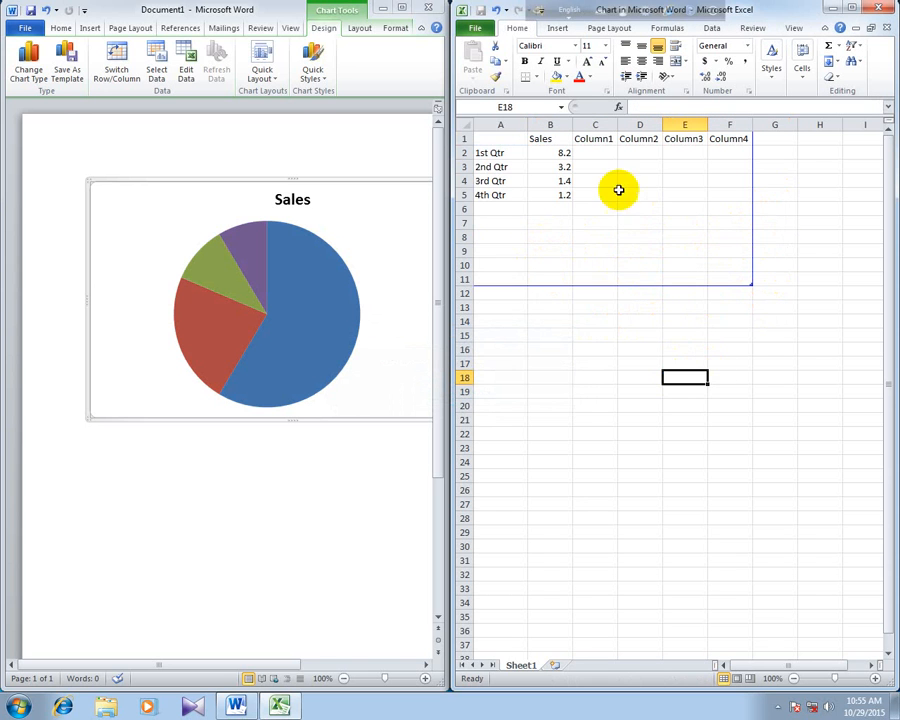
- Replace the 1st Qtr and 2nd Qtr labels in A2 and A3 with two people's first names
click(496, 152)
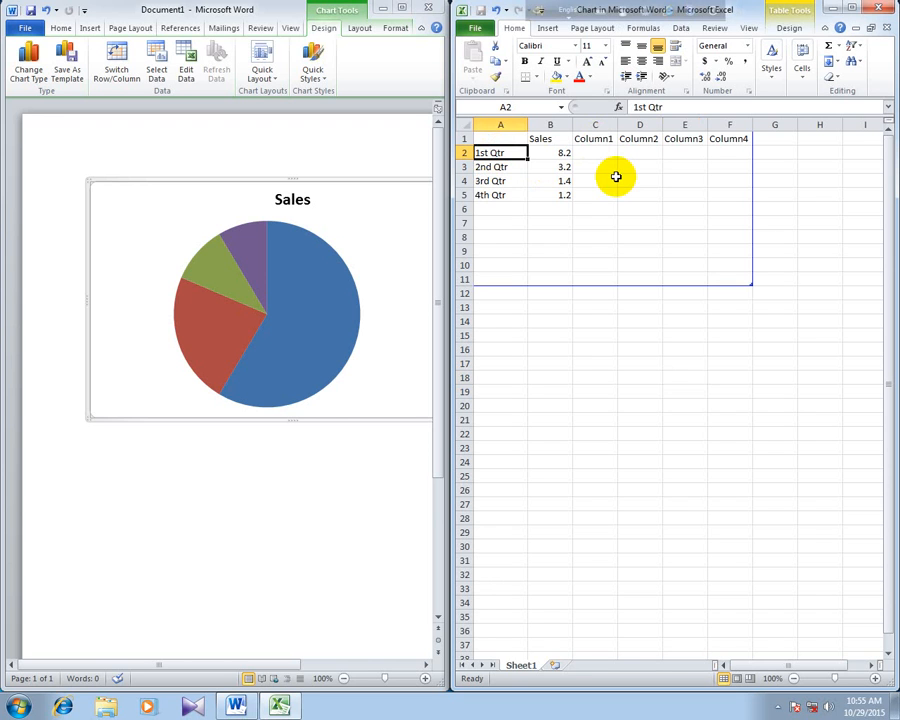
text(Hassan)
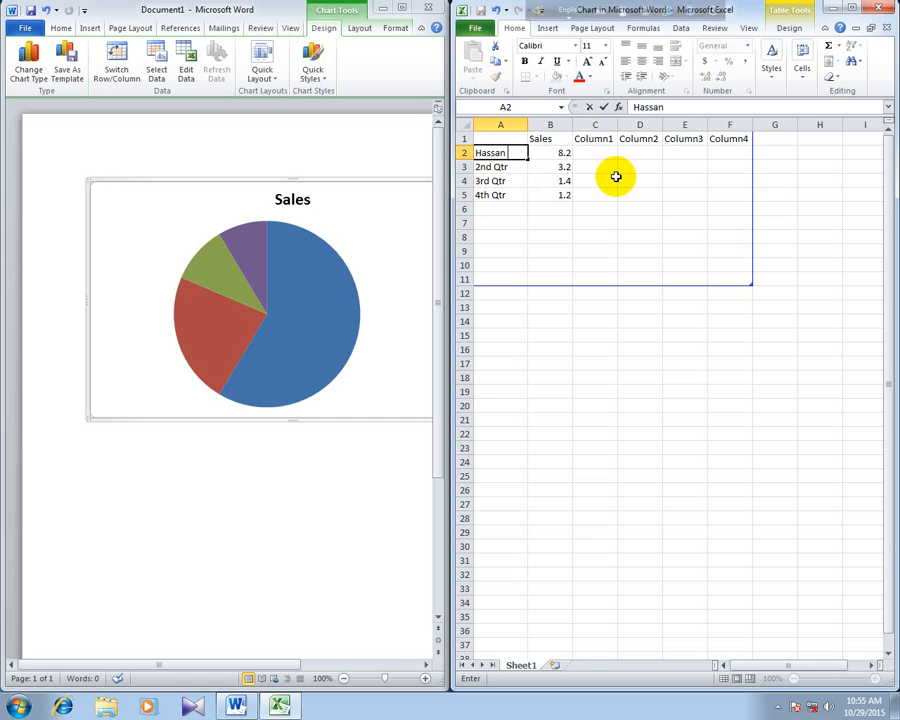
key(Return)
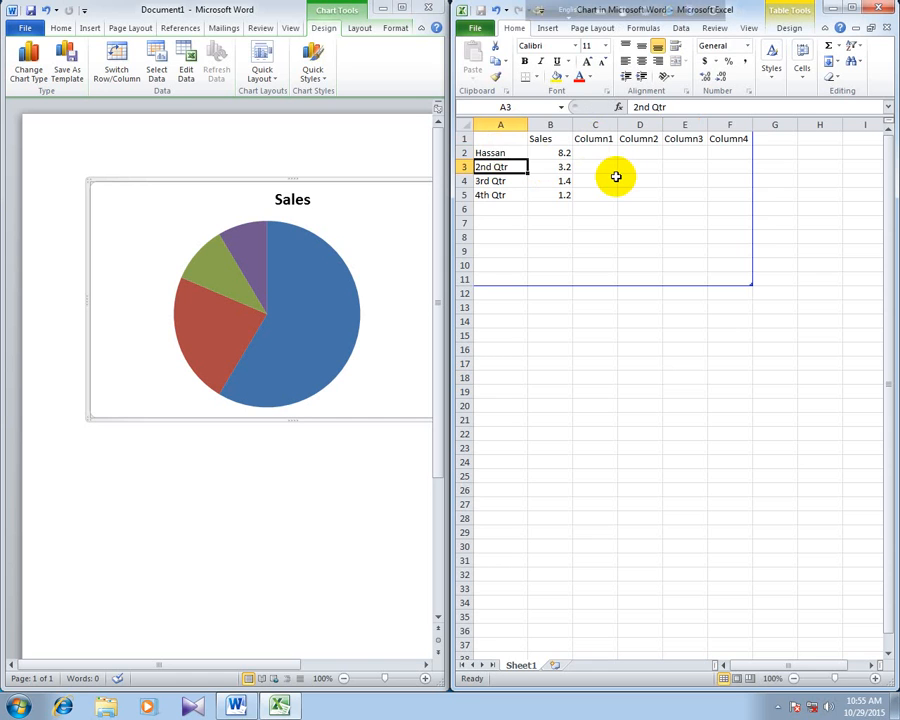
text(Rofiq)
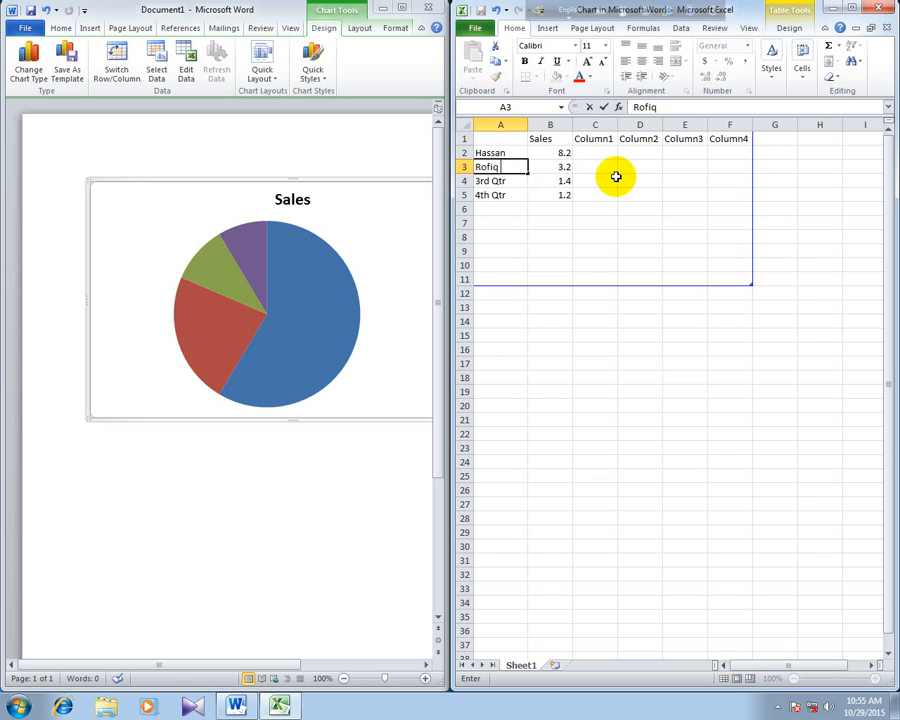
key(Return)
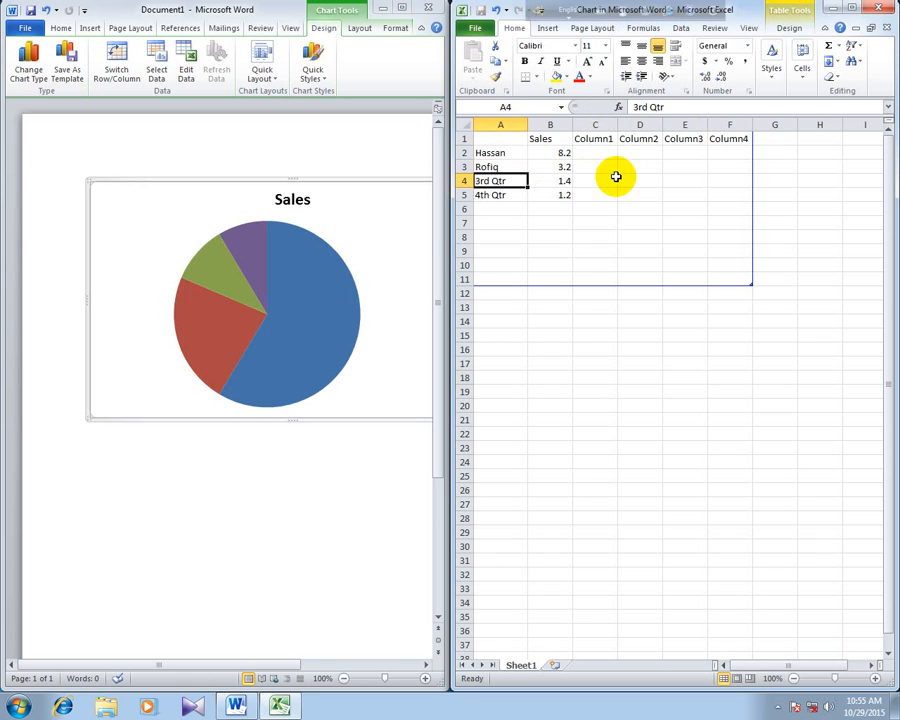
- Replace the 3rd Qtr and 4th Qtr labels in A4 and A5 with two more first names
text(H)
key(BackSpace)
key(BackSpace)
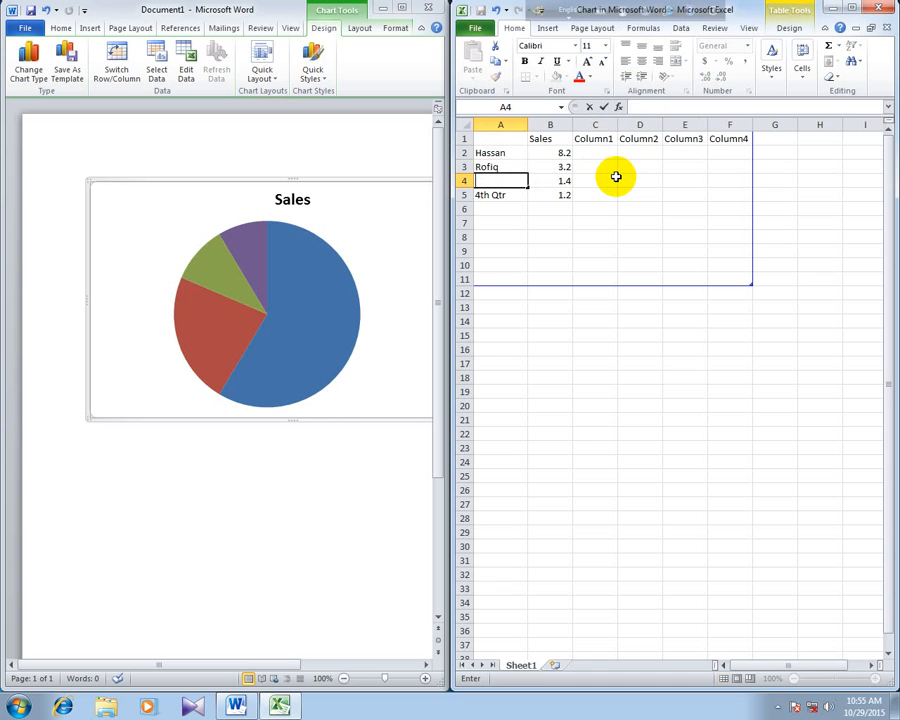
text(Mohasan)
key(BackSpace)
key(BackSpace)
key(BackSpace)
key(BackSpace)
text(on)
key(Return)
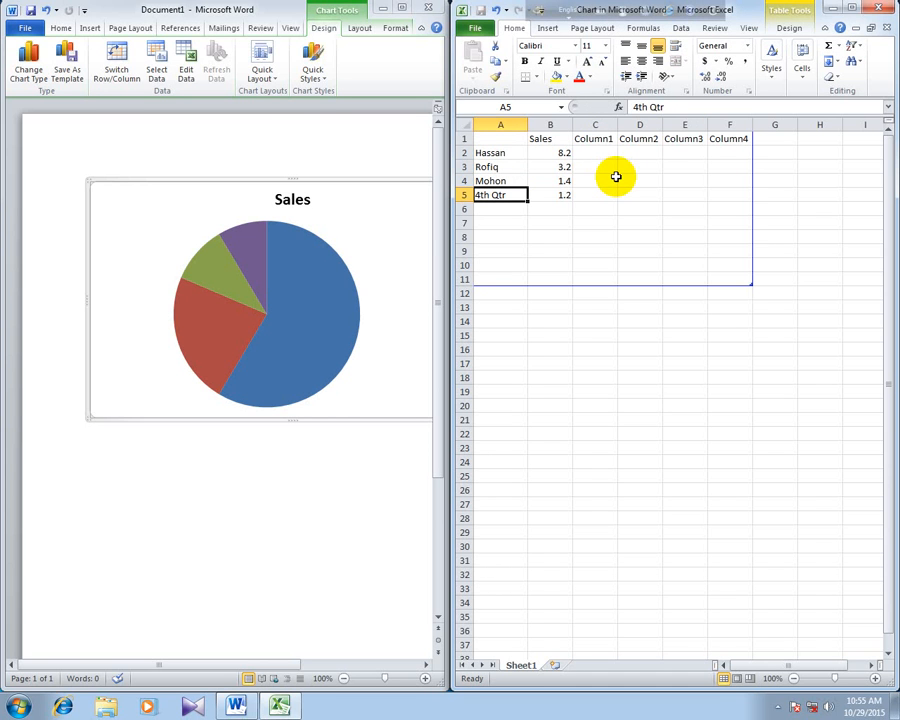
text(Roni)
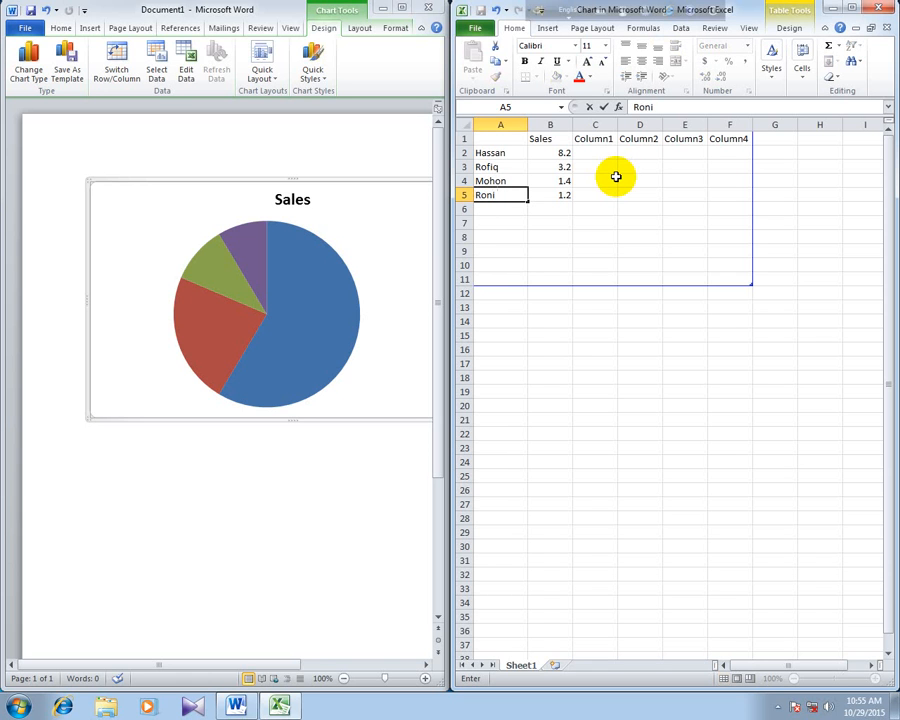
- Rename the headers in B1 and C1 to "Acc." and "Eco"
click(545, 139)
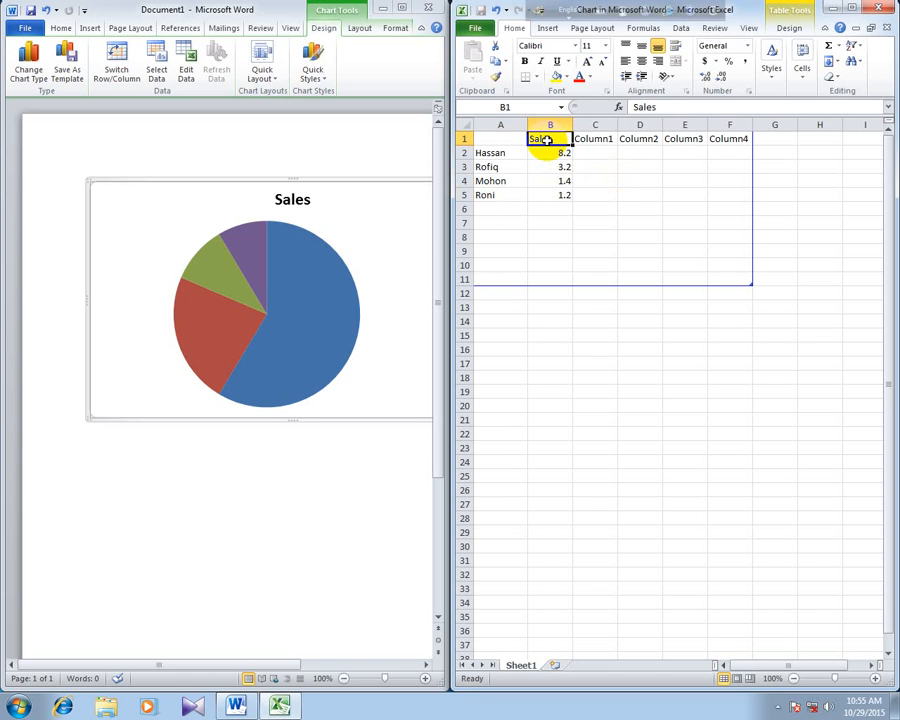
text(Acc)
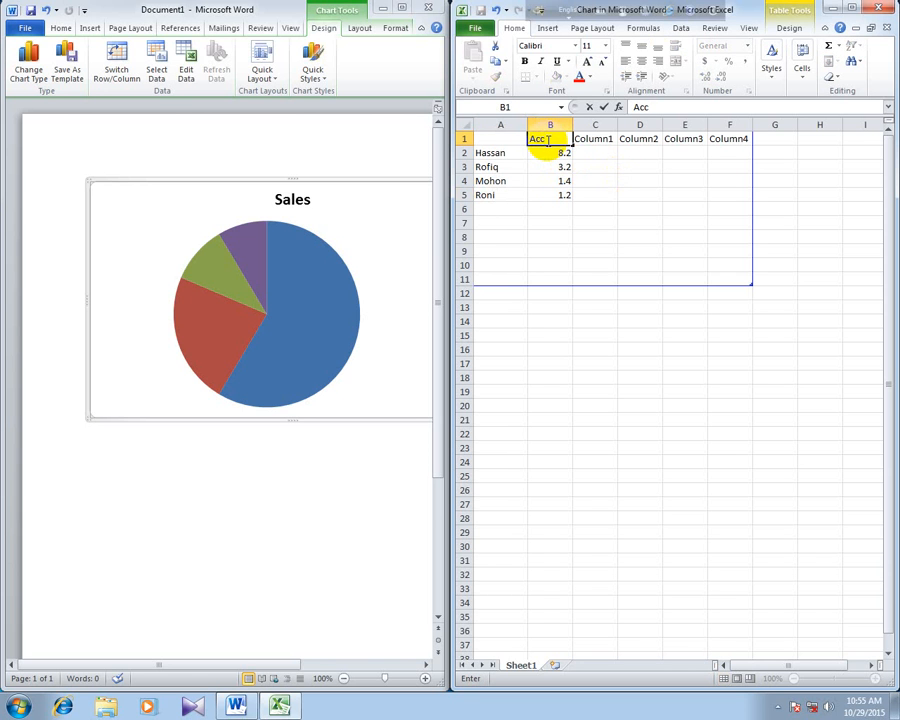
text(.)
key(Tab)
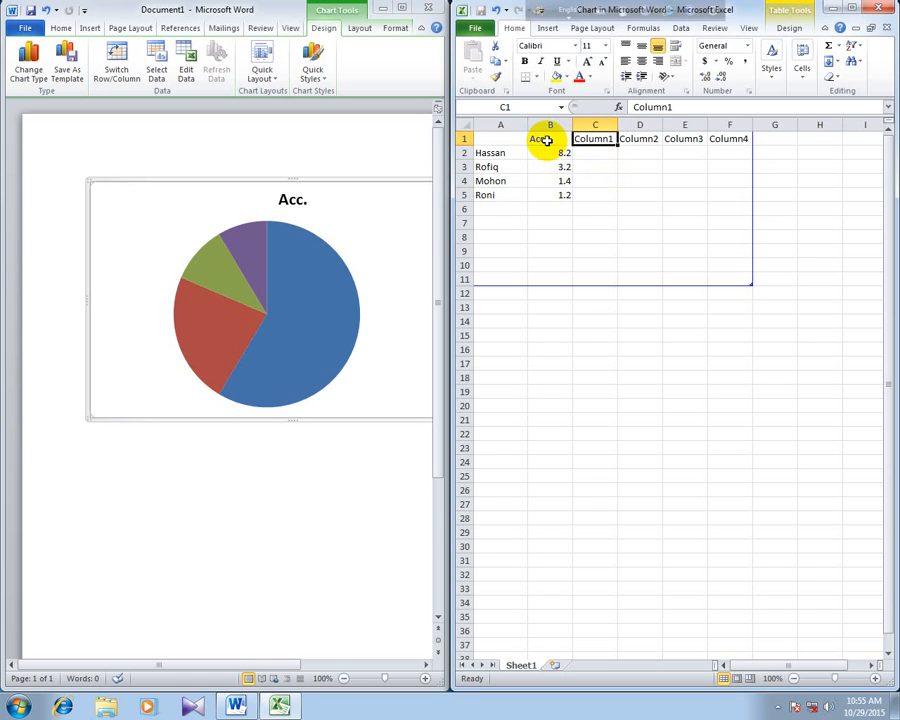
text(Eco)
key(Tab)
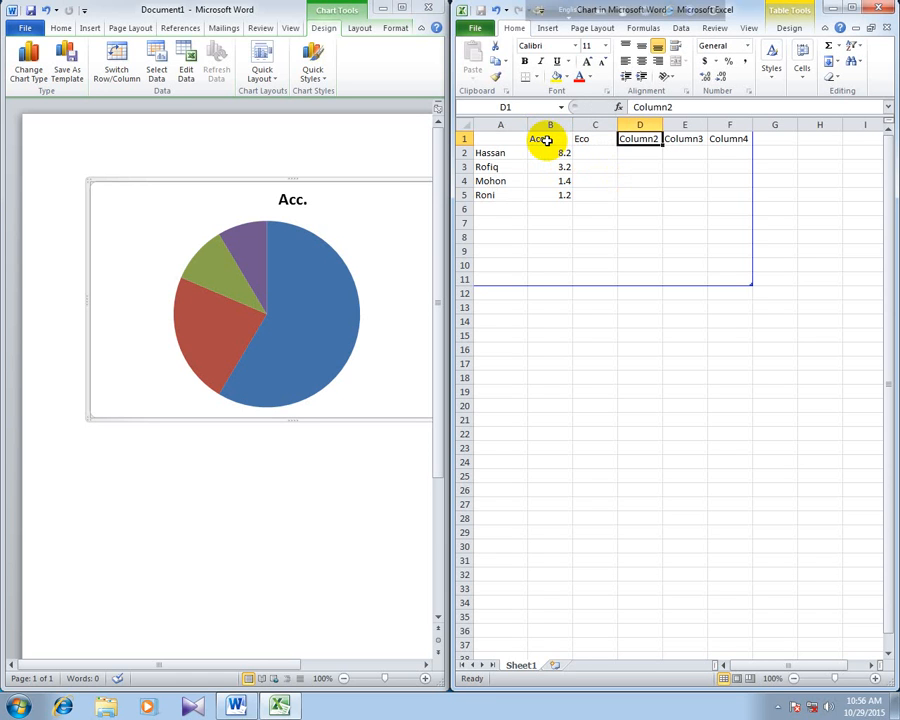
- Rename the headers in D1, E1 and F1 to "Manag", "F" and "Marketing"
text(Manag)
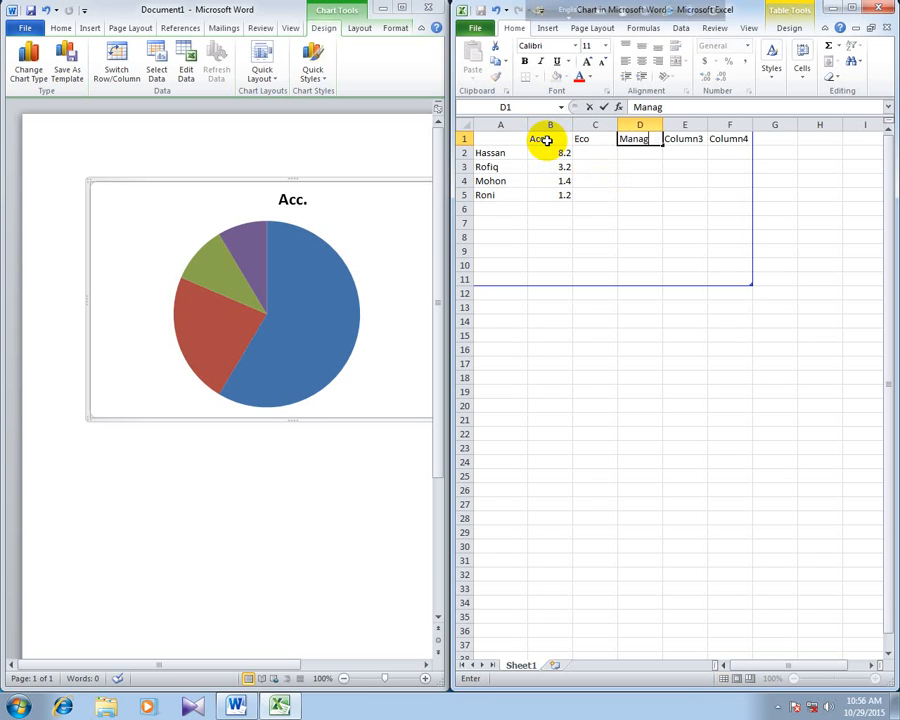
key(Tab)
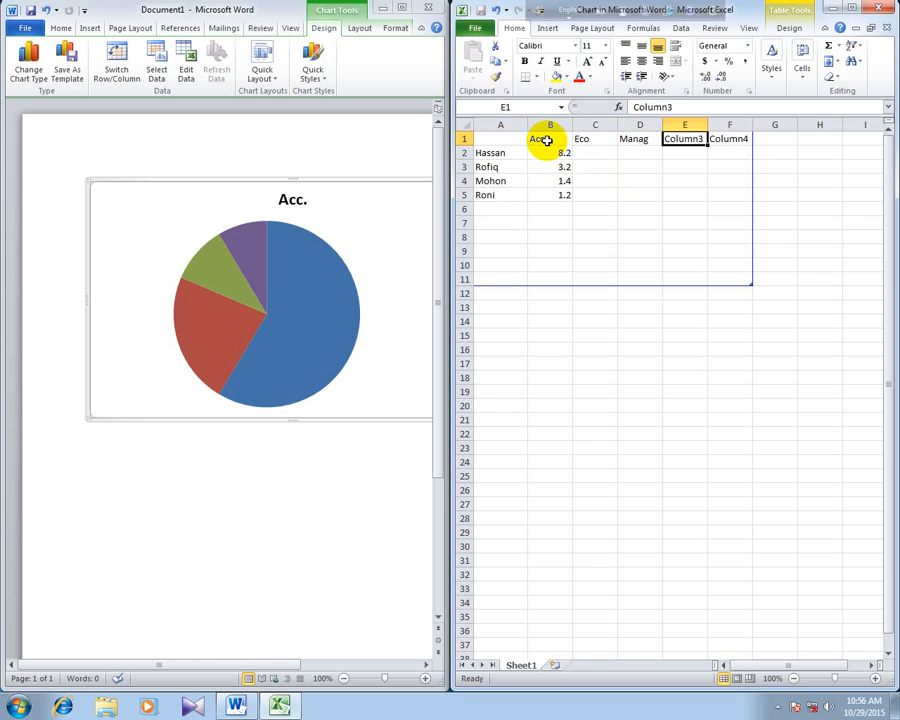
text(F)
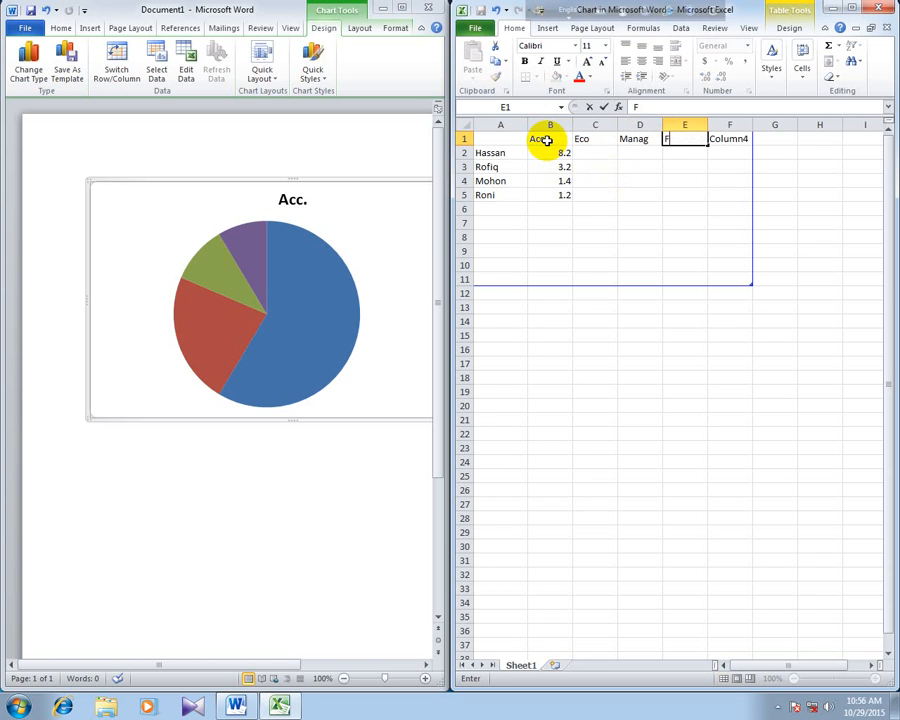
key(Tab)
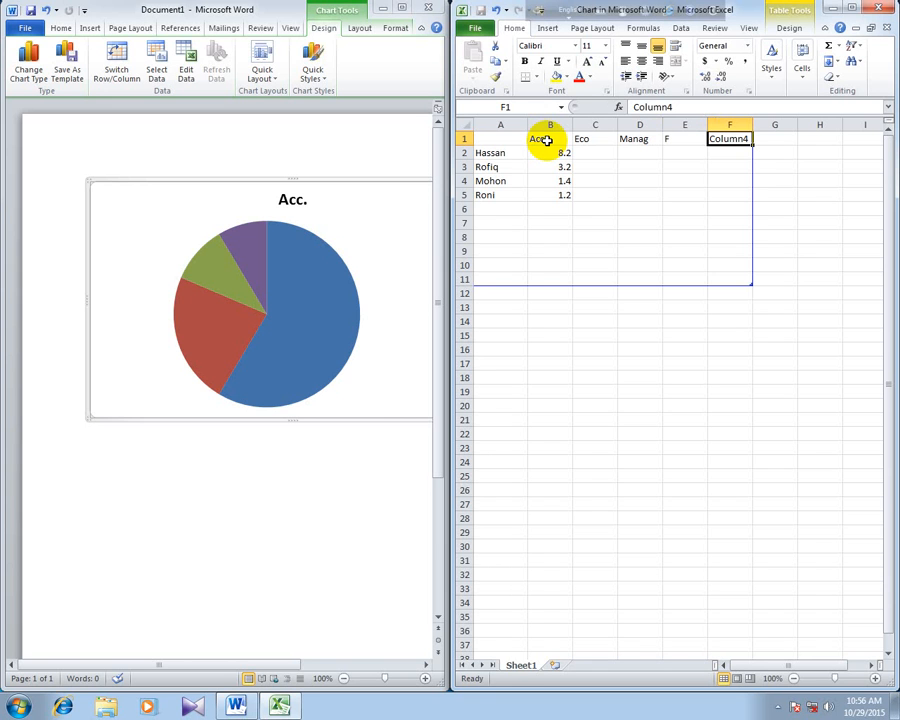
text(Marketi)
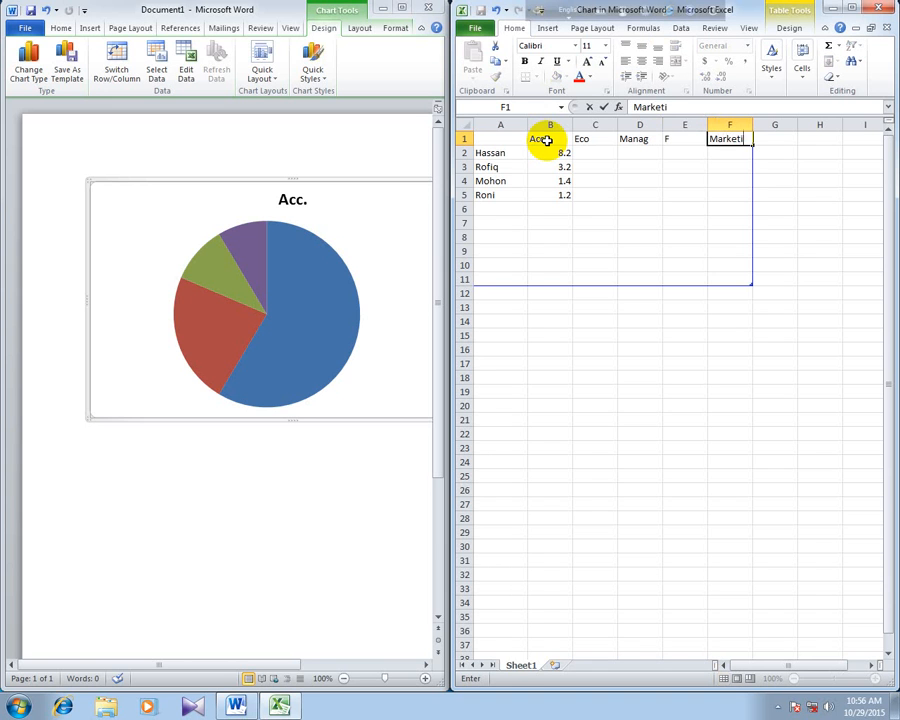
text(ng)
click(667, 348)
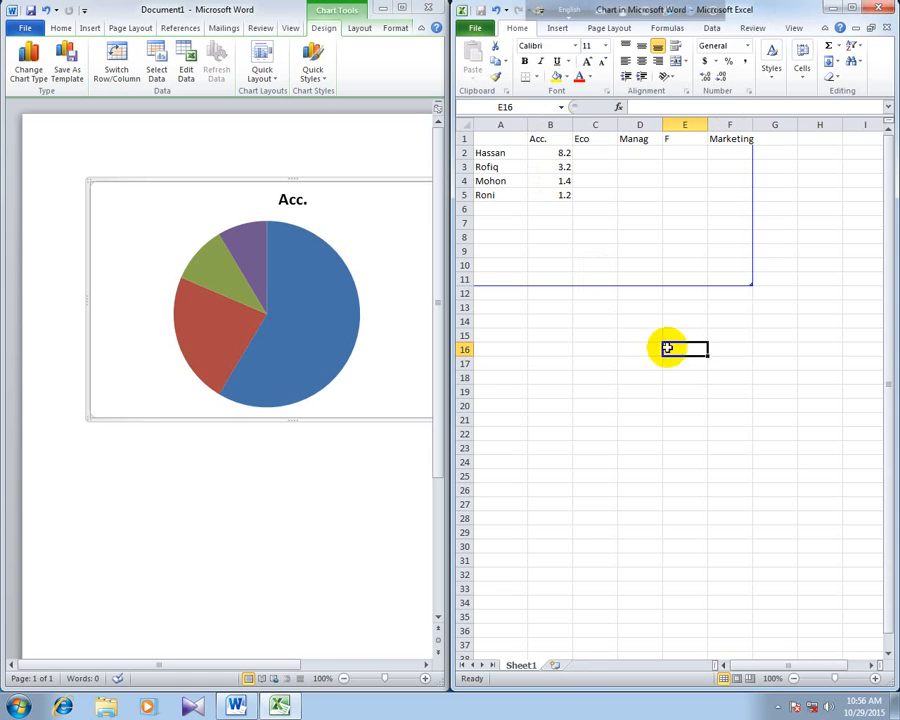
- Set the first person's Acc. value in B2 to 3.75 and check the resized pie slices
click(560, 152)
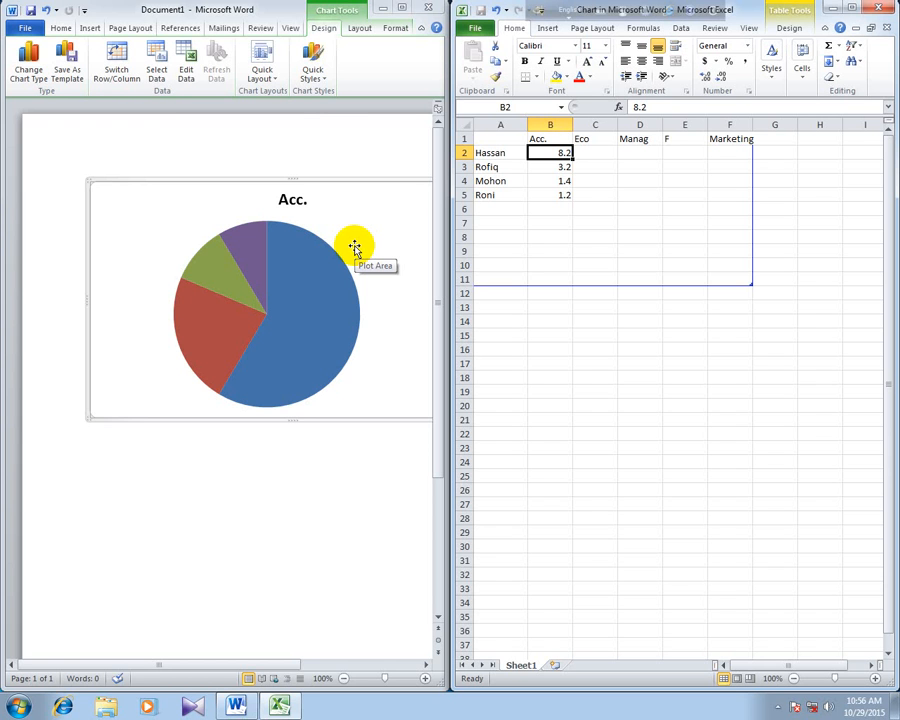
text(3.7)
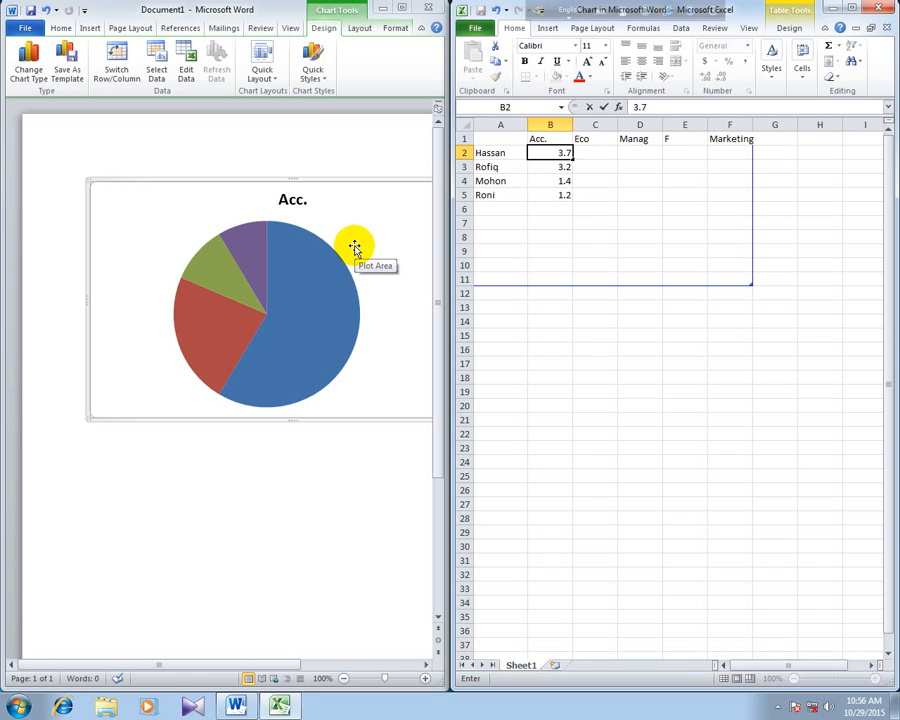
text(5)
click(518, 240)
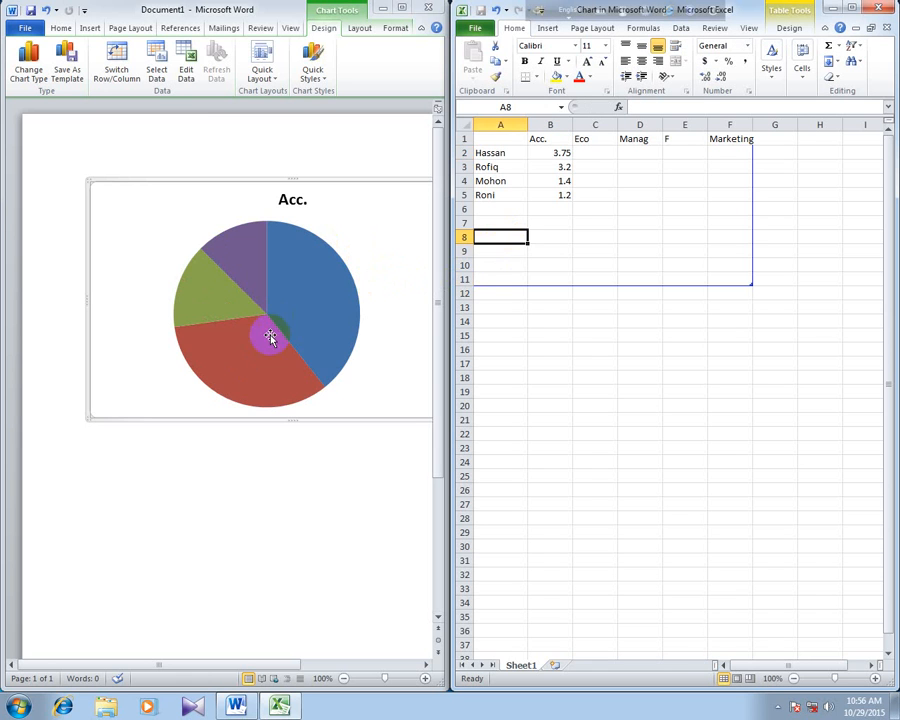
mouse_move(248, 354)
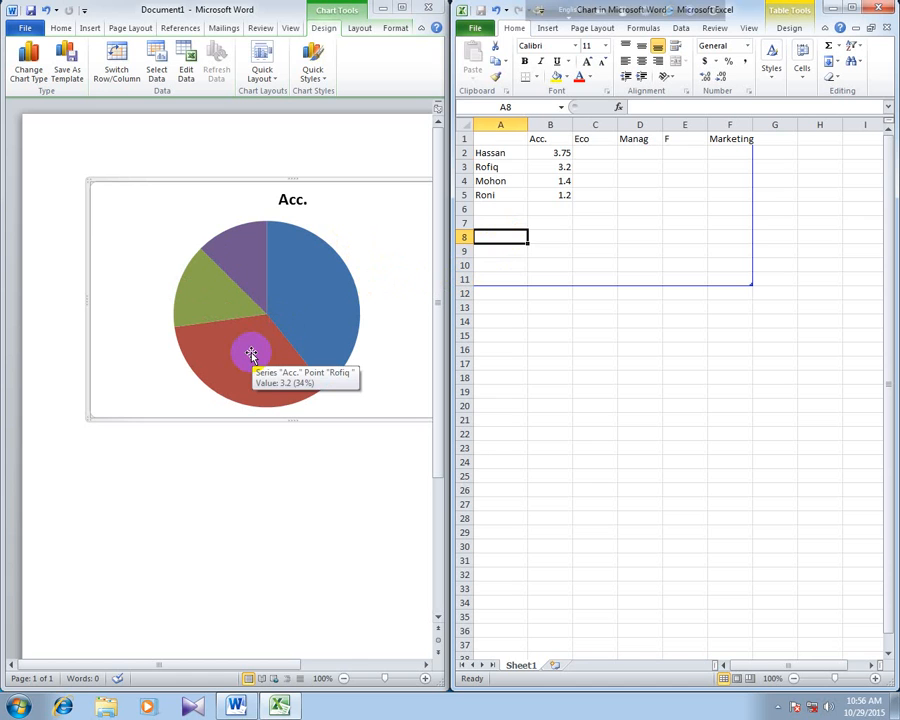
- Apply the quick chart layout with a title, percentage labels on the slices and a legend beside the pie
click(587, 155)
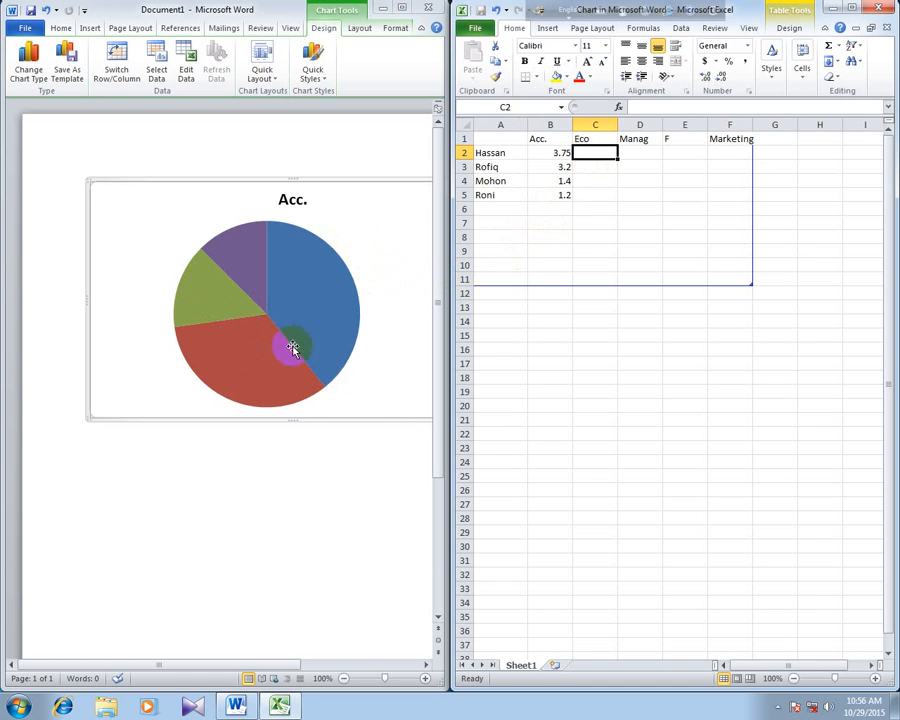
mouse_move(257, 360)
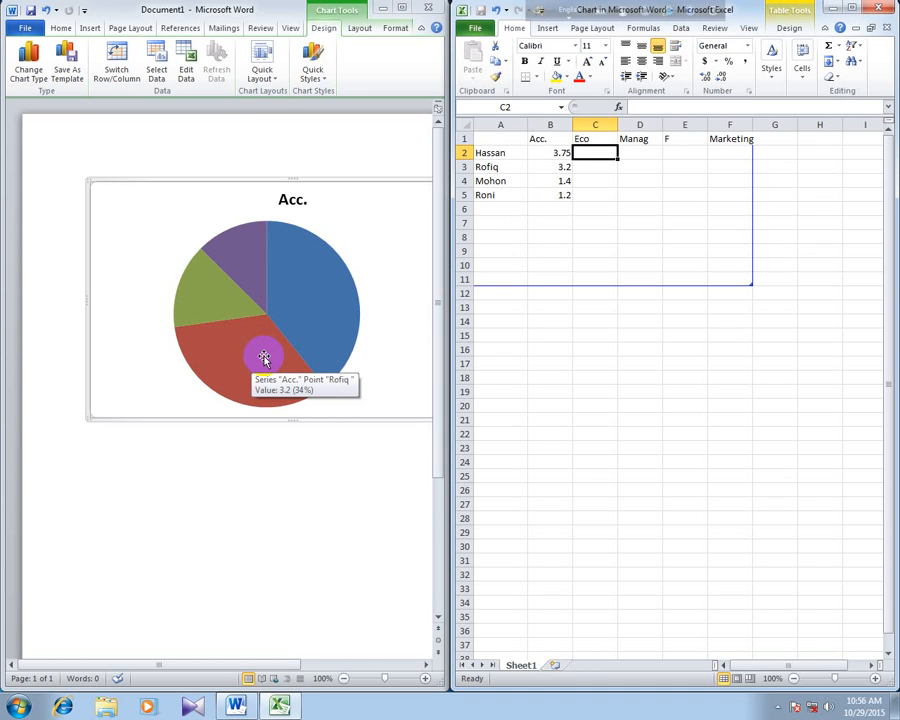
click(278, 82)
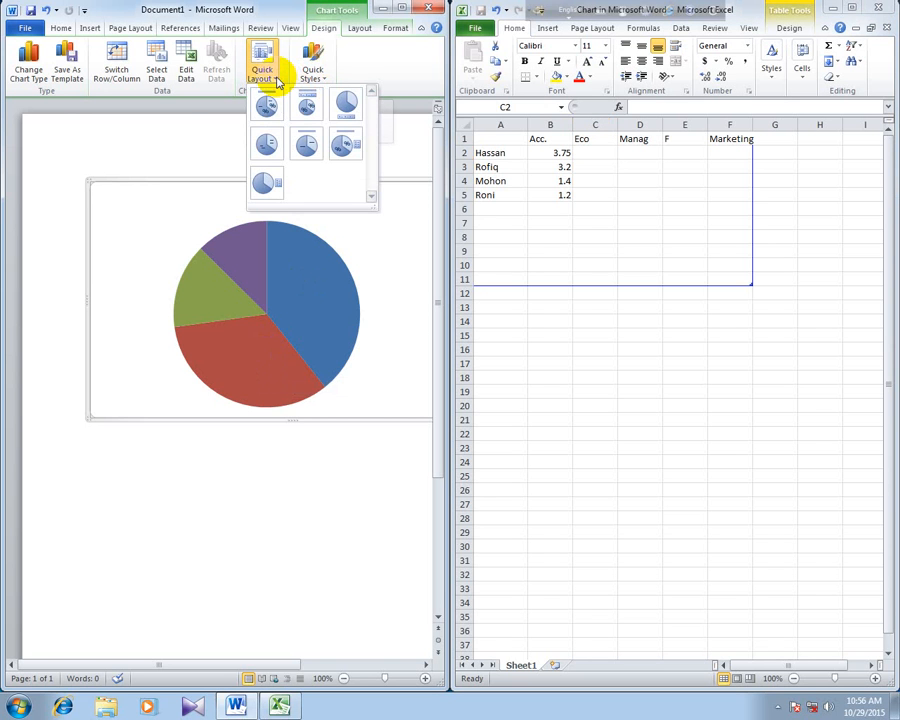
click(344, 146)
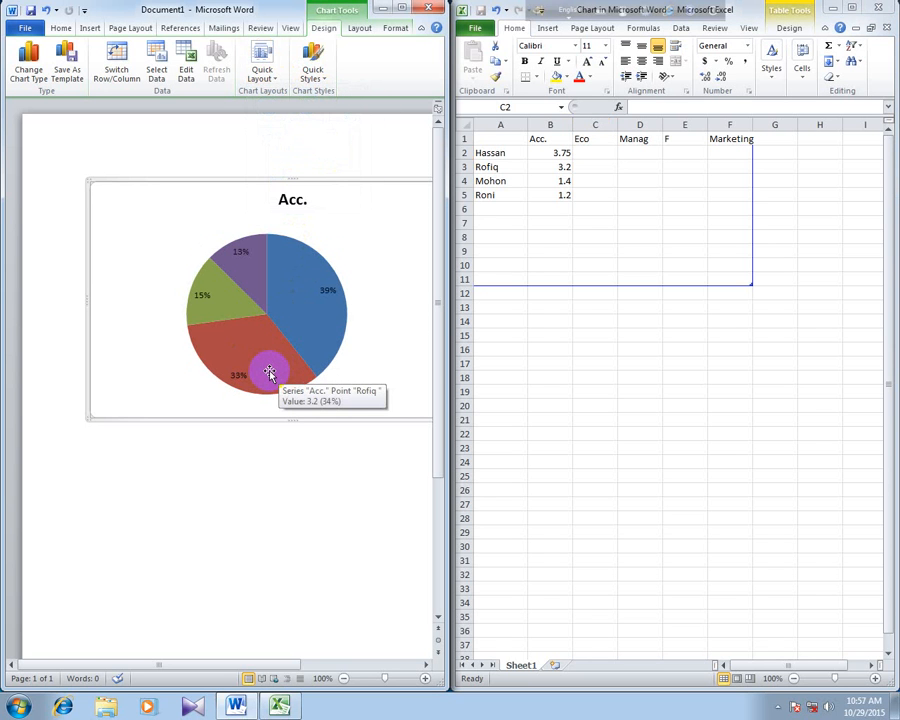
- Enter 3.25 as the first person's Eco value in C2 and select the adjacent Manag cell
click(584, 150)
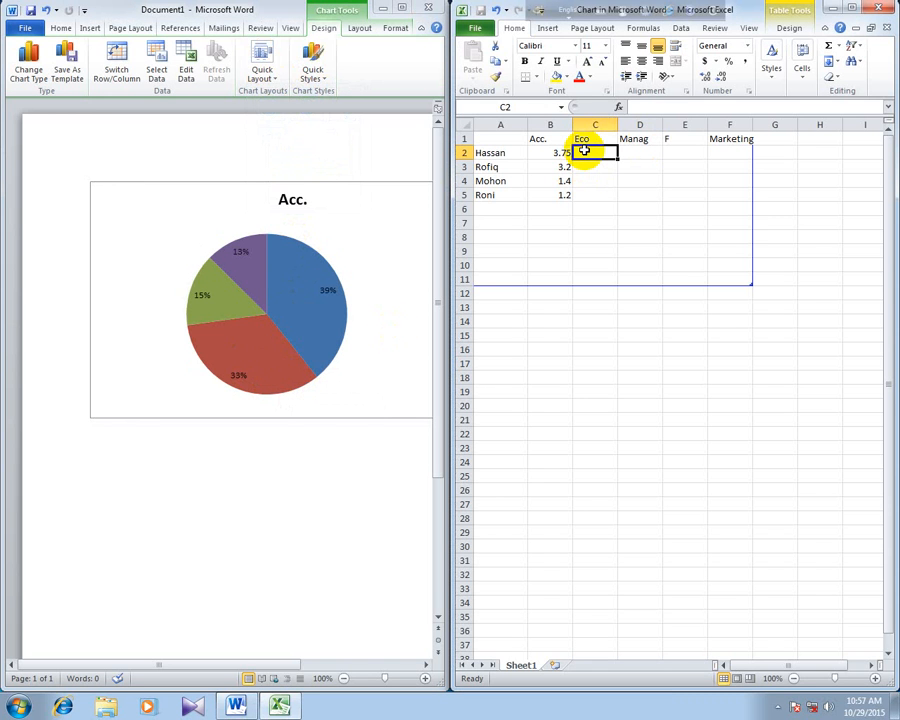
text(3.25)
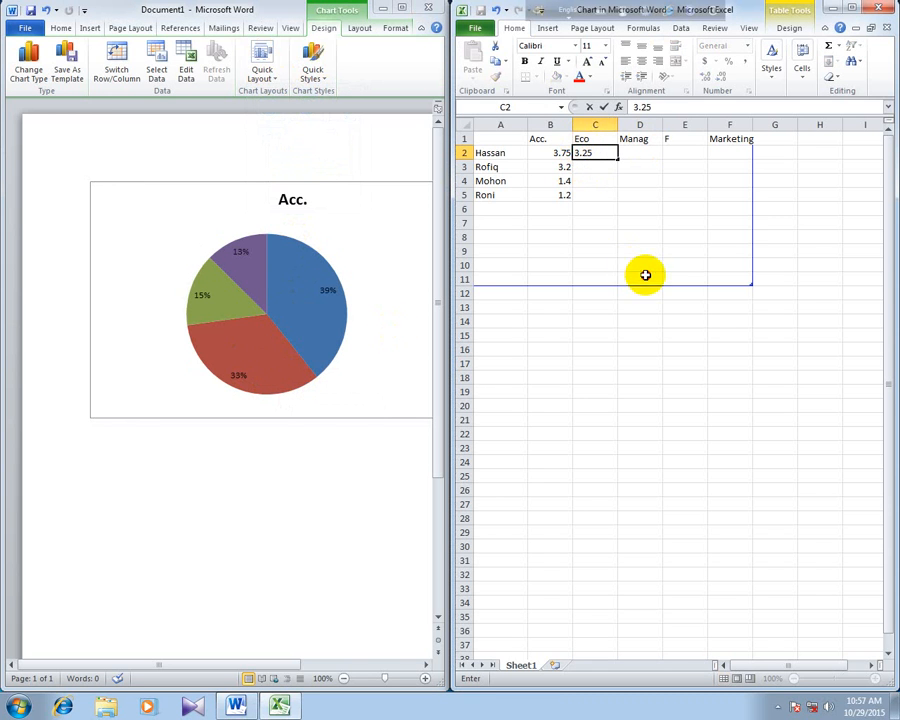
click(645, 275)
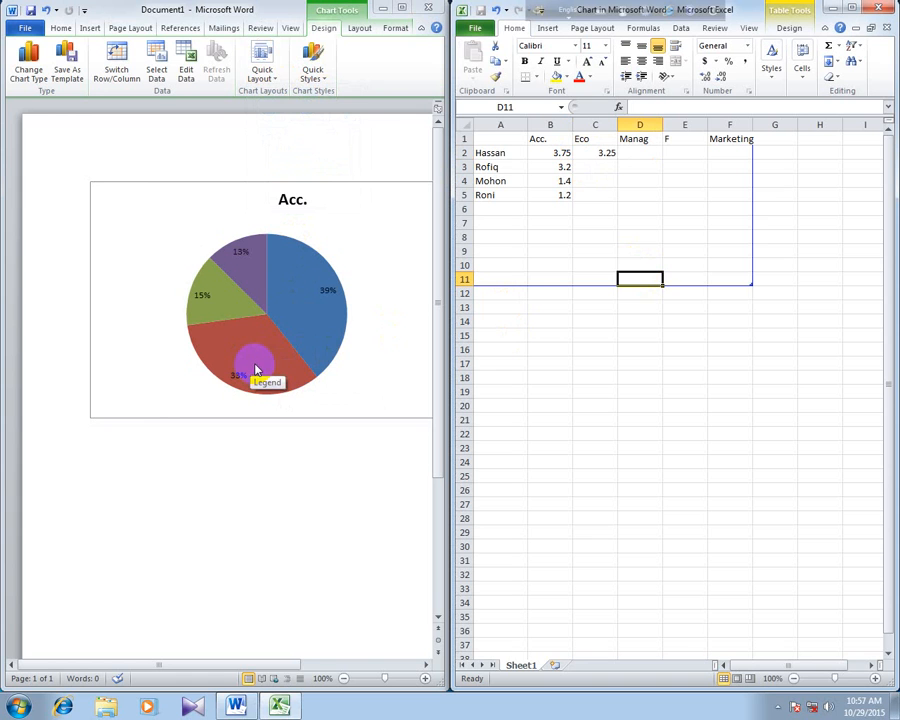
click(647, 154)
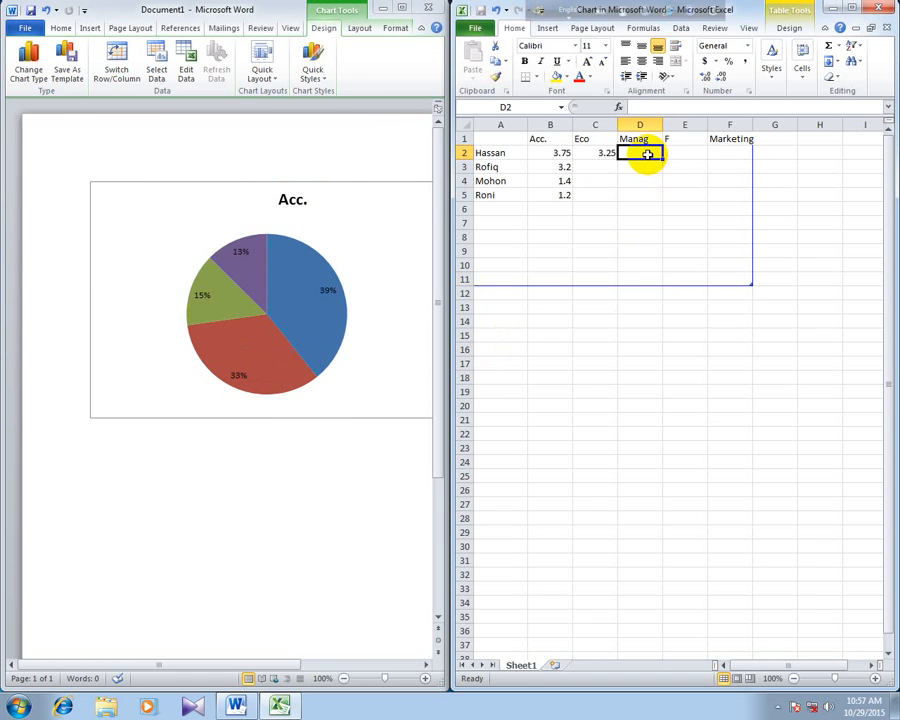
- Enter 2.75 as the first person's Manag value in D2 and return to the pie chart
text(2.75)
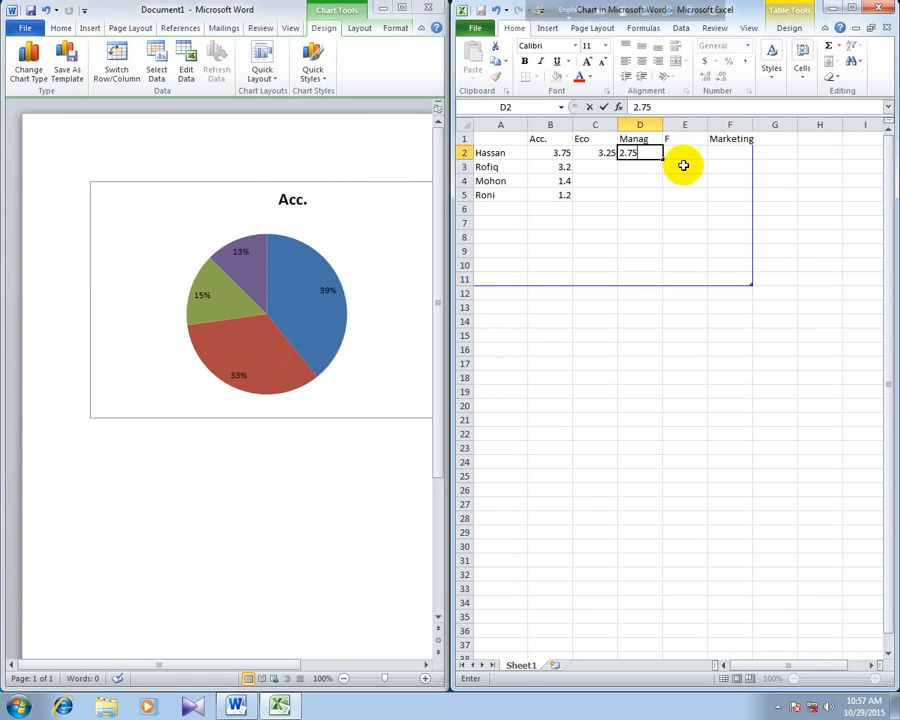
click(691, 155)
click(246, 354)
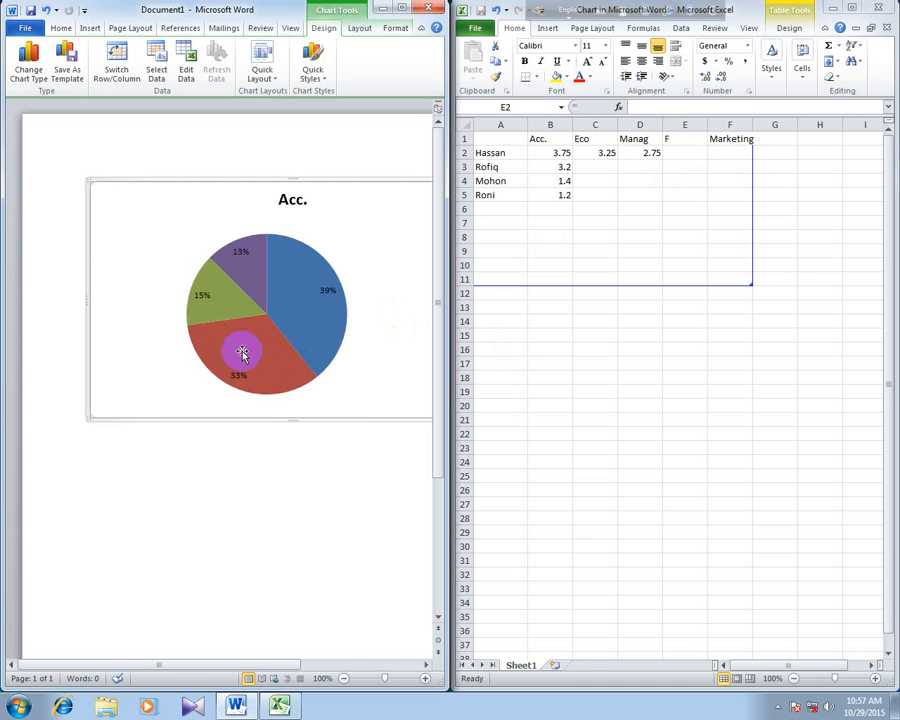
- Set the Acc. values in B3, B4 and B5 to 3.50, 2.75 and 2.99
click(560, 167)
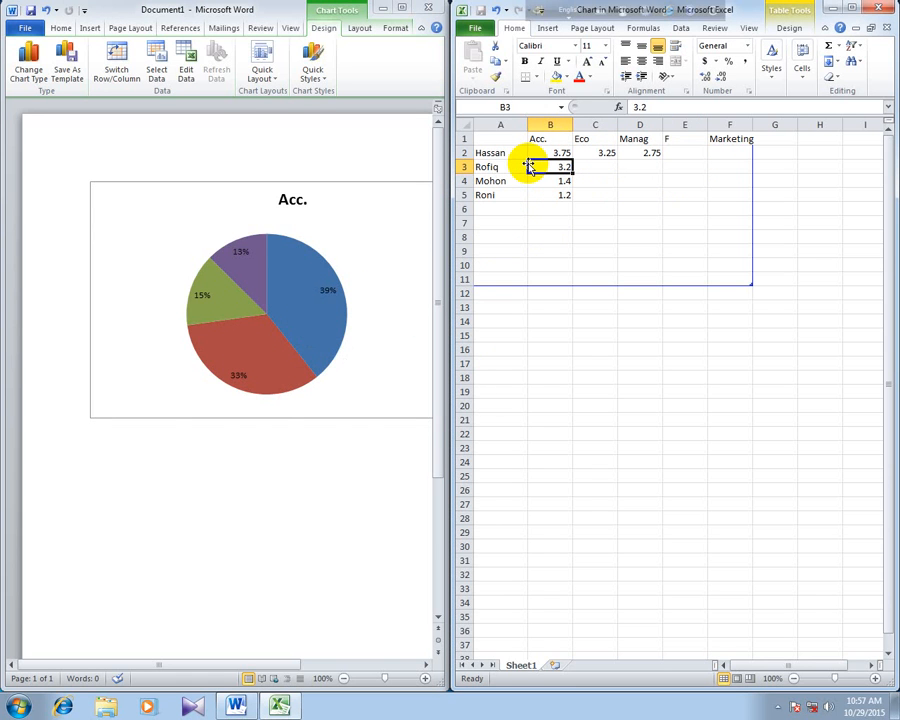
text(3.50)
click(308, 342)
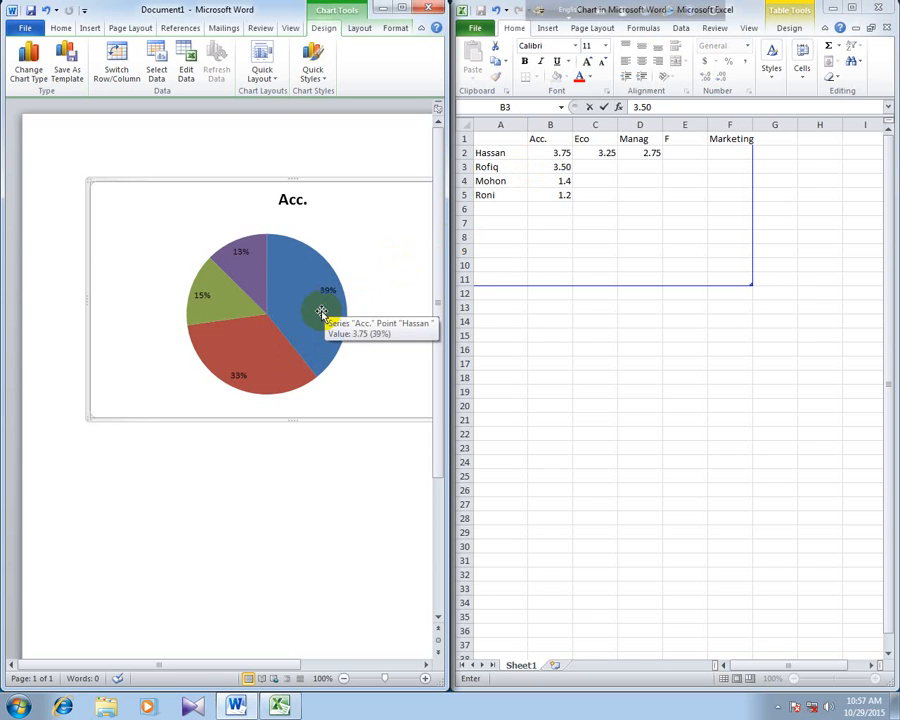
click(558, 181)
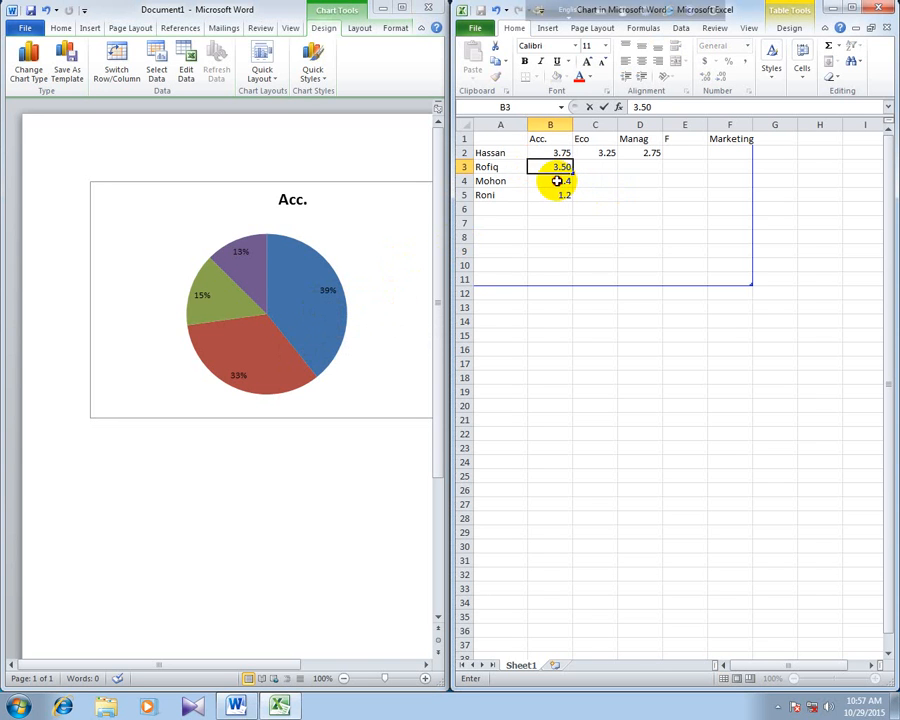
click(557, 181)
text(2.7)
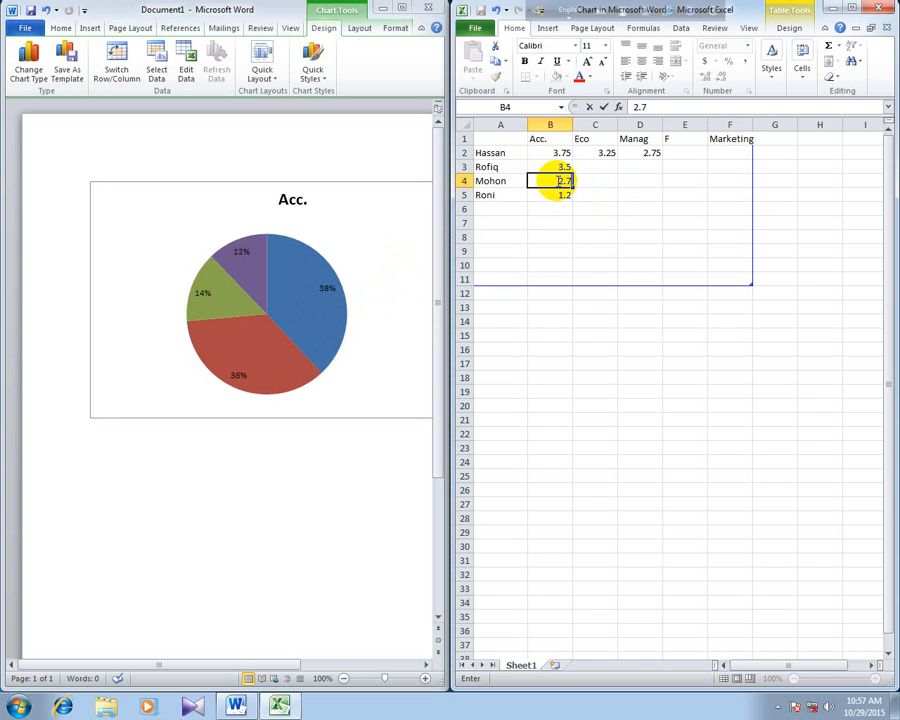
text(5)
click(600, 220)
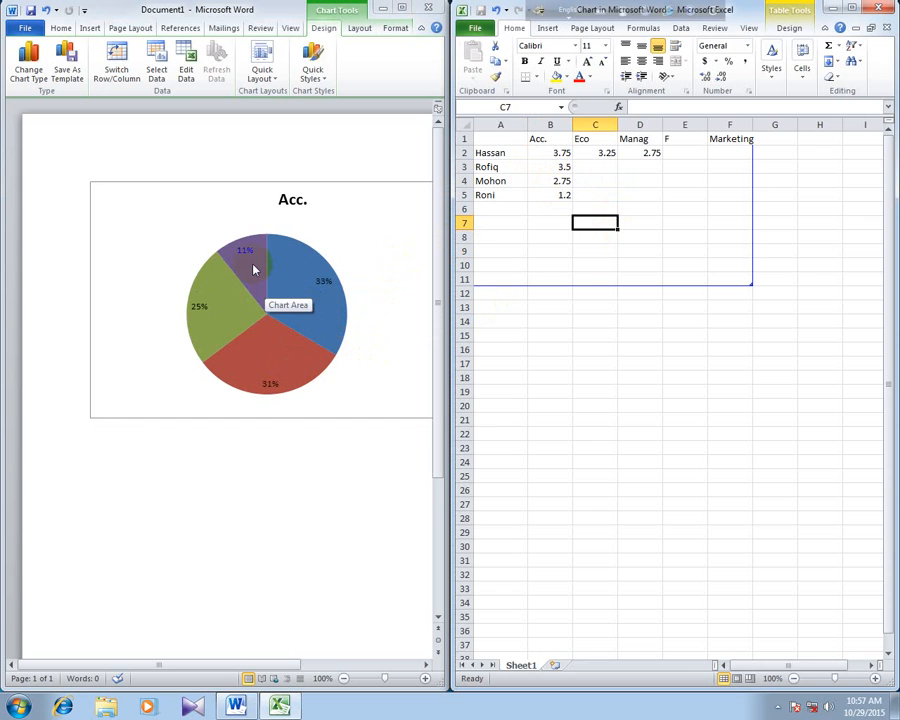
click(564, 195)
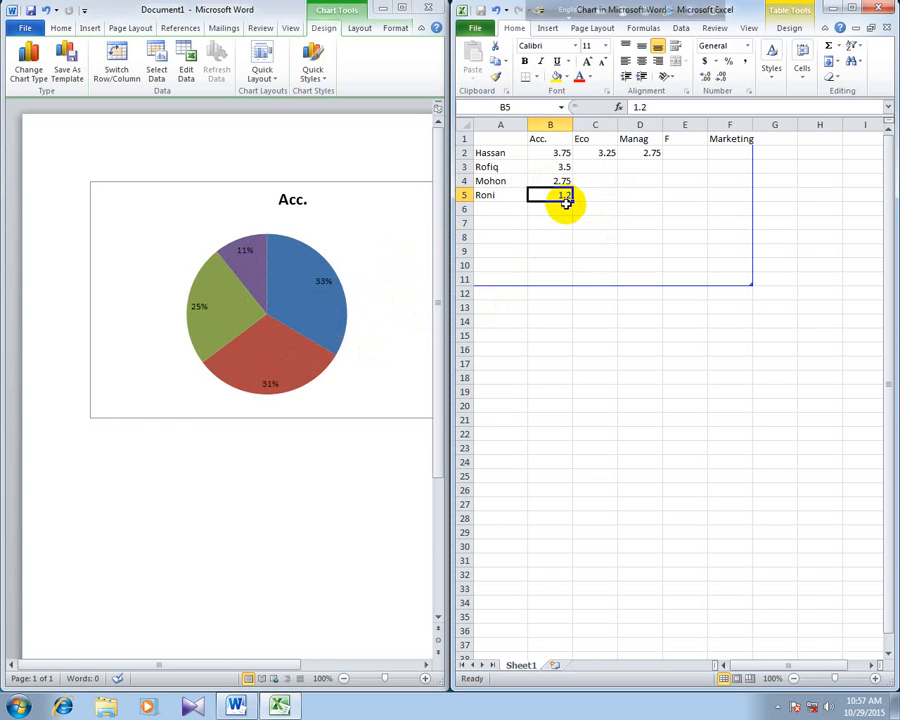
text(2.99)
click(640, 236)
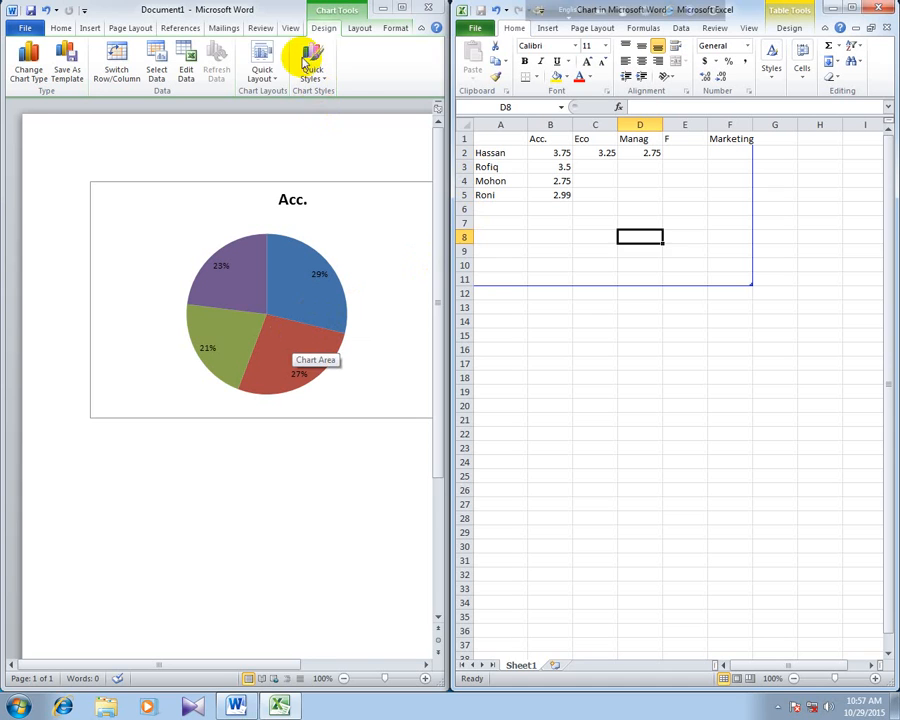
- Apply the quick chart layout with a title and both name and percentage labels on the pie slices
click(268, 70)
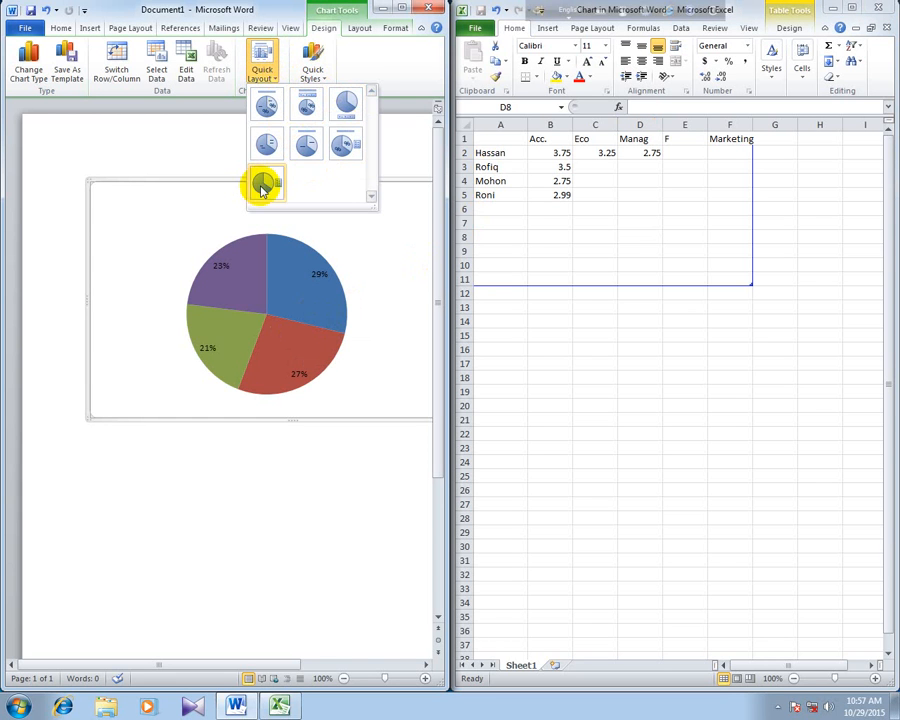
click(262, 189)
click(267, 68)
click(272, 111)
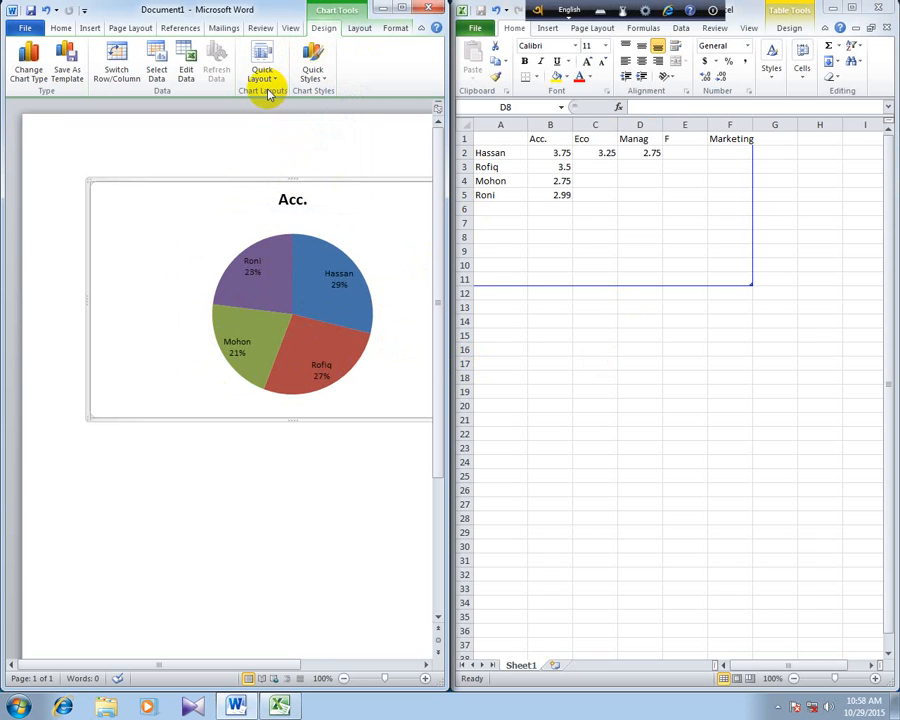
- Maximize the Word window and fill only the 29% pie slice with standard Light Blue
click(325, 291)
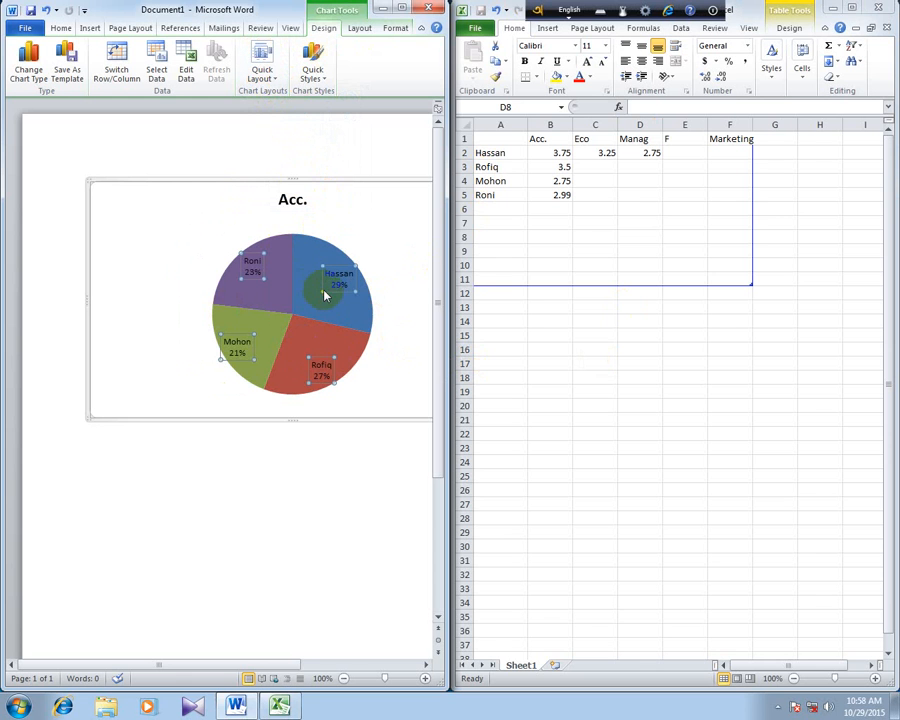
click(355, 307)
double_click(355, 307)
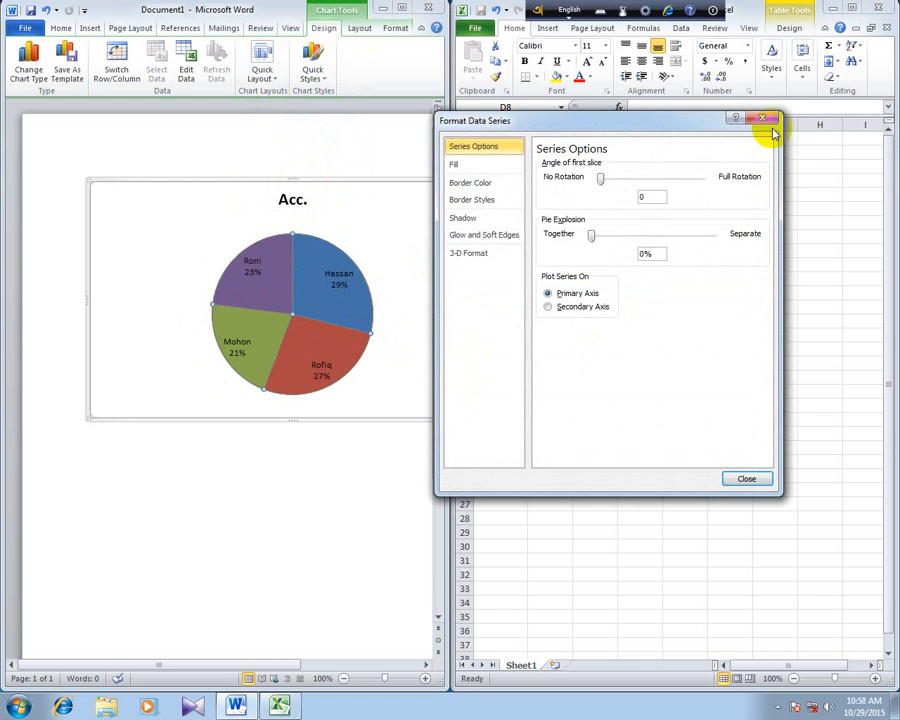
click(760, 125)
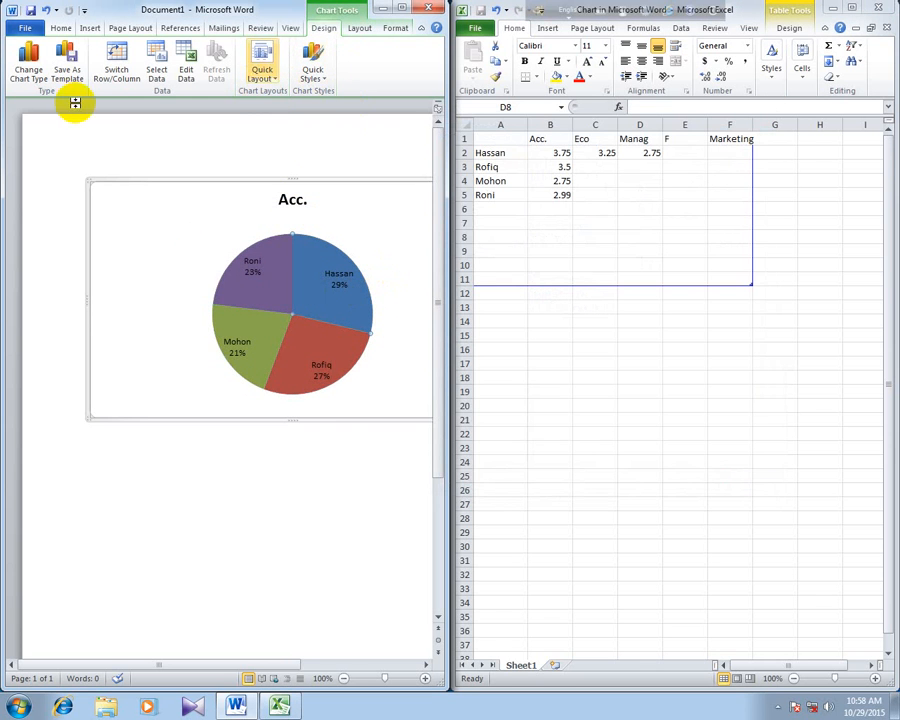
click(405, 10)
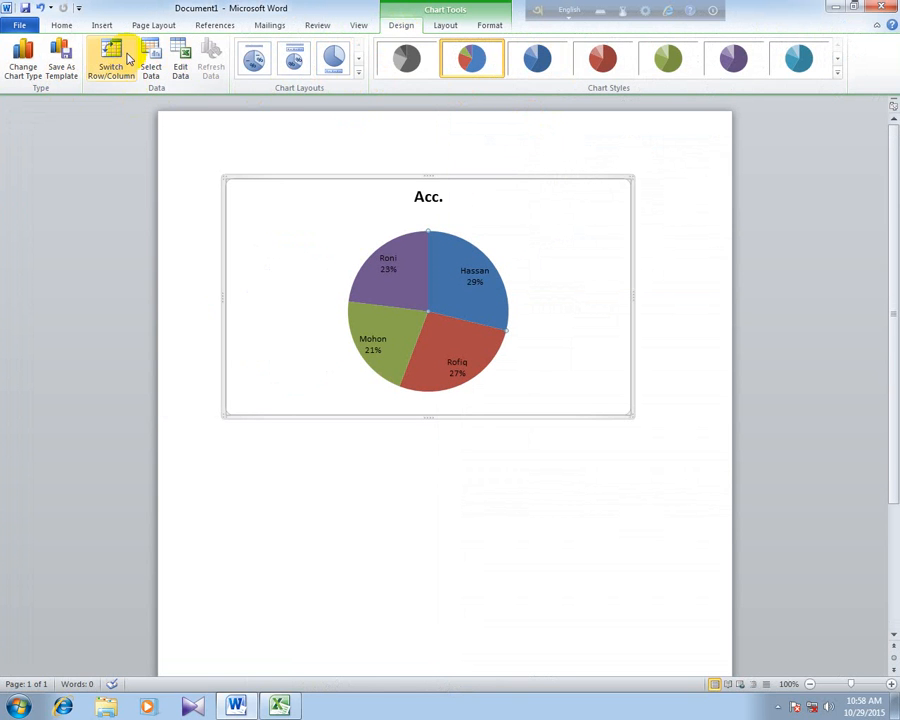
click(488, 26)
click(277, 43)
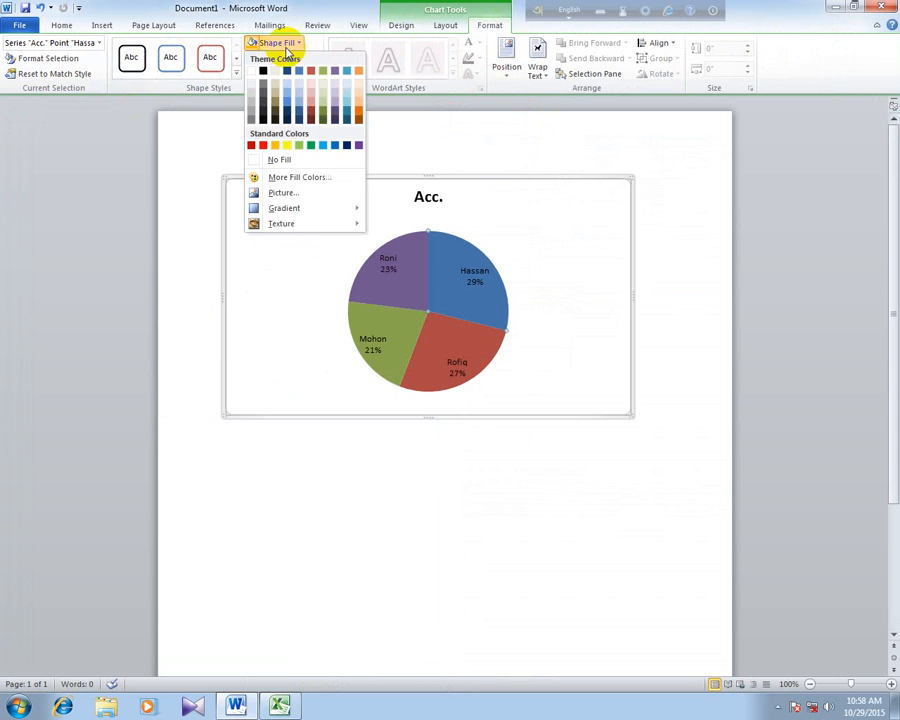
click(323, 145)
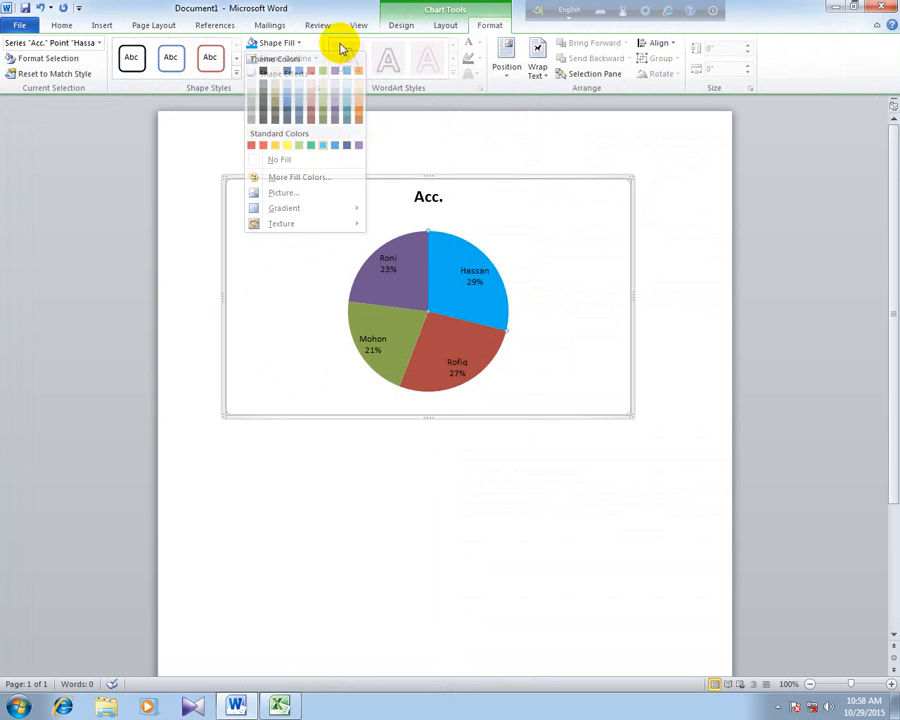
- Fill the whole pie series with standard Purple and undo the fill
click(391, 260)
click(417, 240)
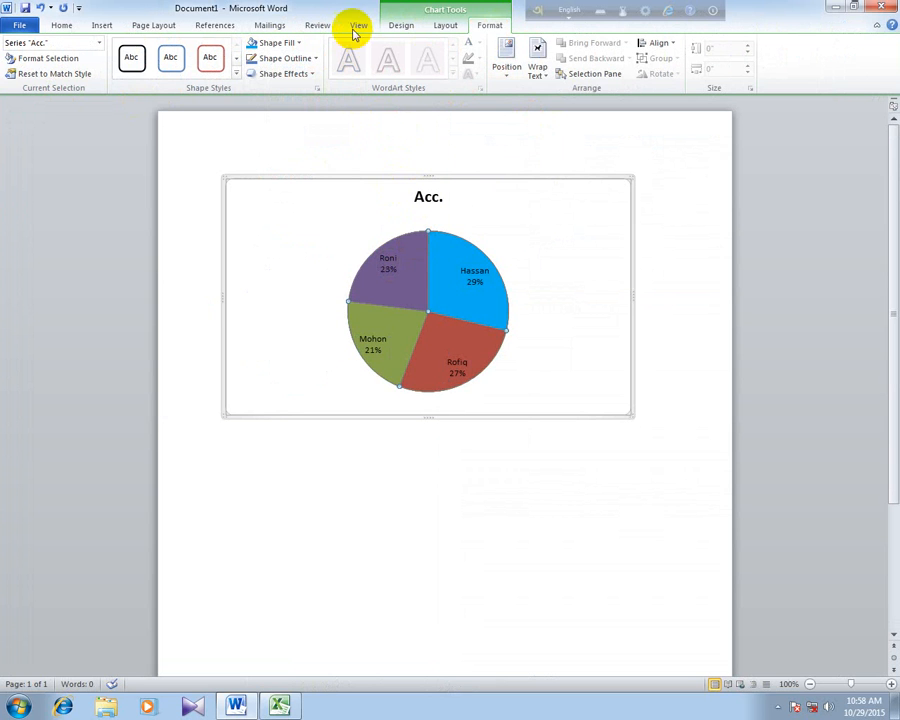
click(290, 45)
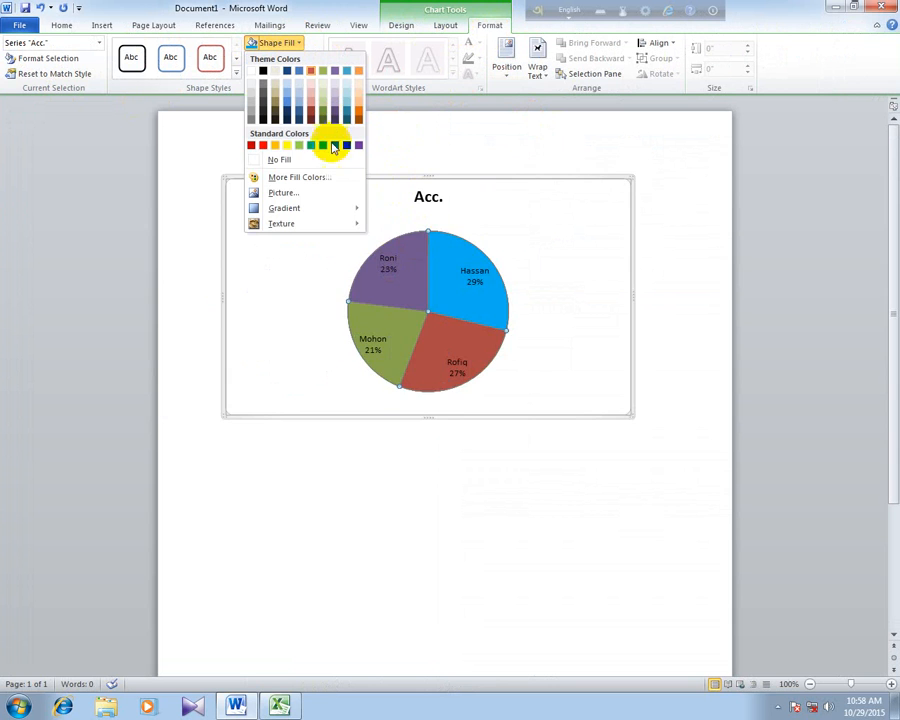
click(358, 145)
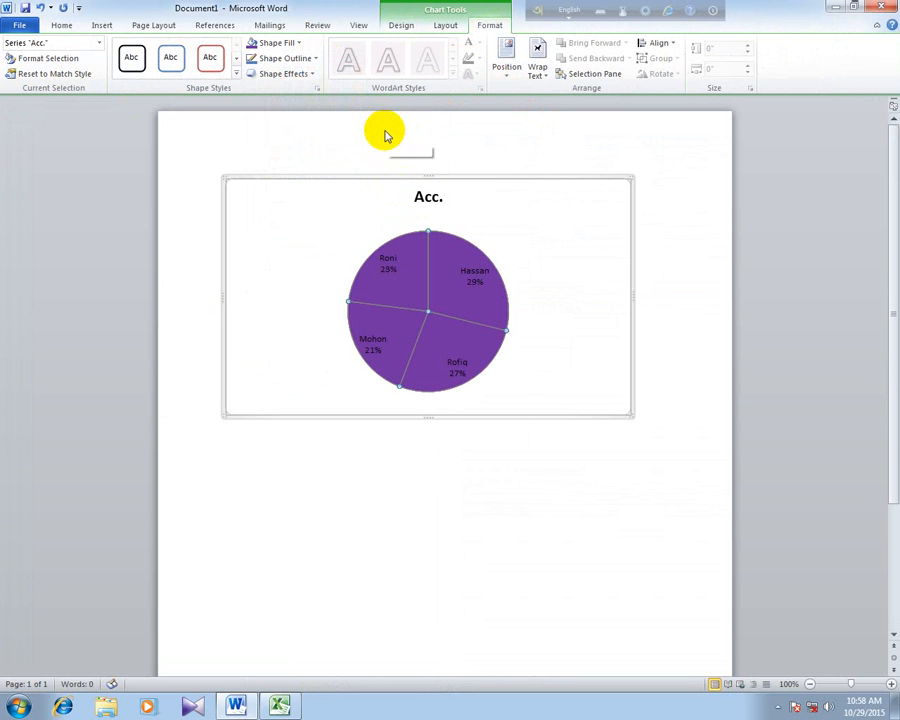
key(ctrl+z)
- Fill the 23% pie slice with standard Yellow and the 21% slice with standard Green
click(409, 245)
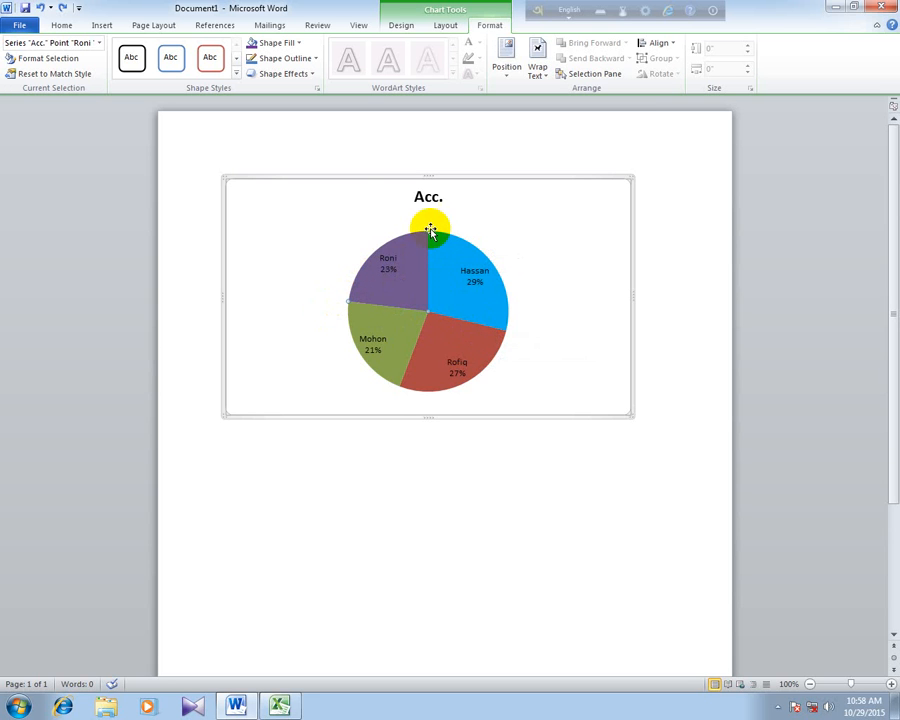
click(274, 42)
click(287, 145)
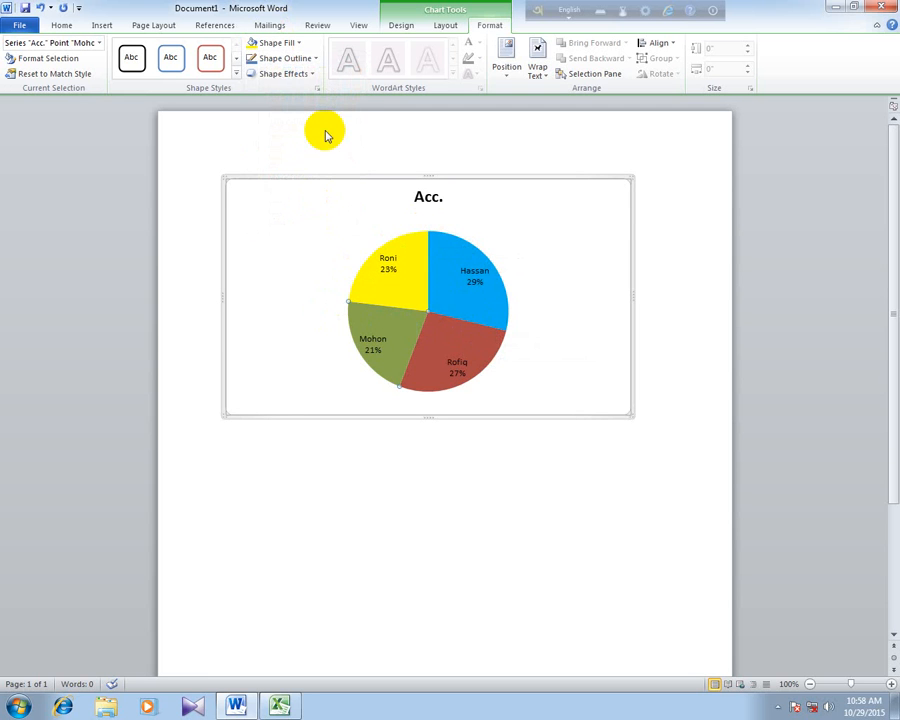
click(278, 42)
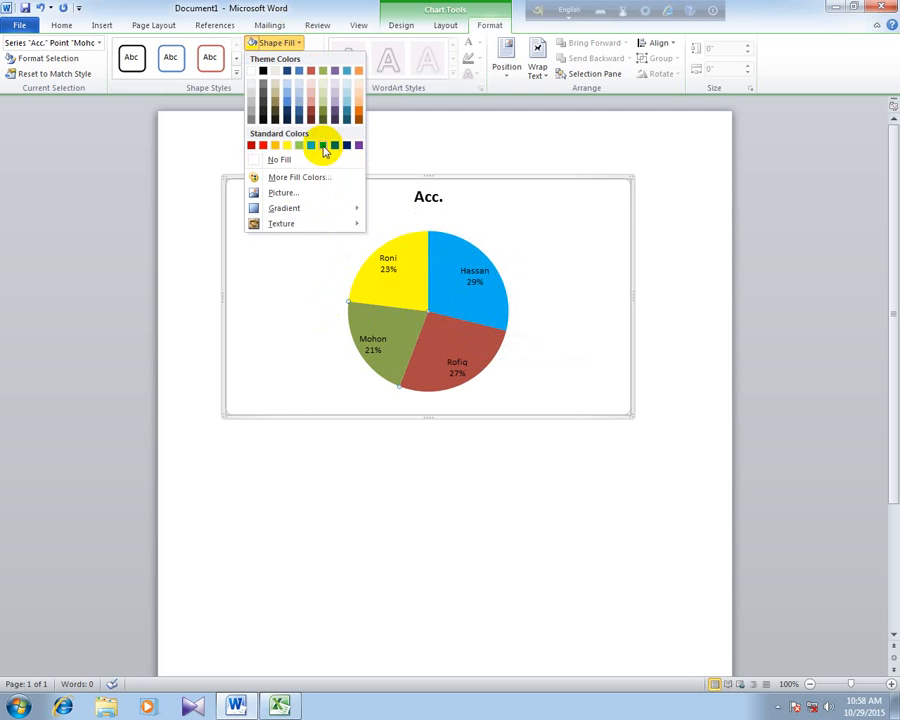
click(312, 146)
- Fill the 27% pie slice with standard Red and deselect the slice
click(476, 334)
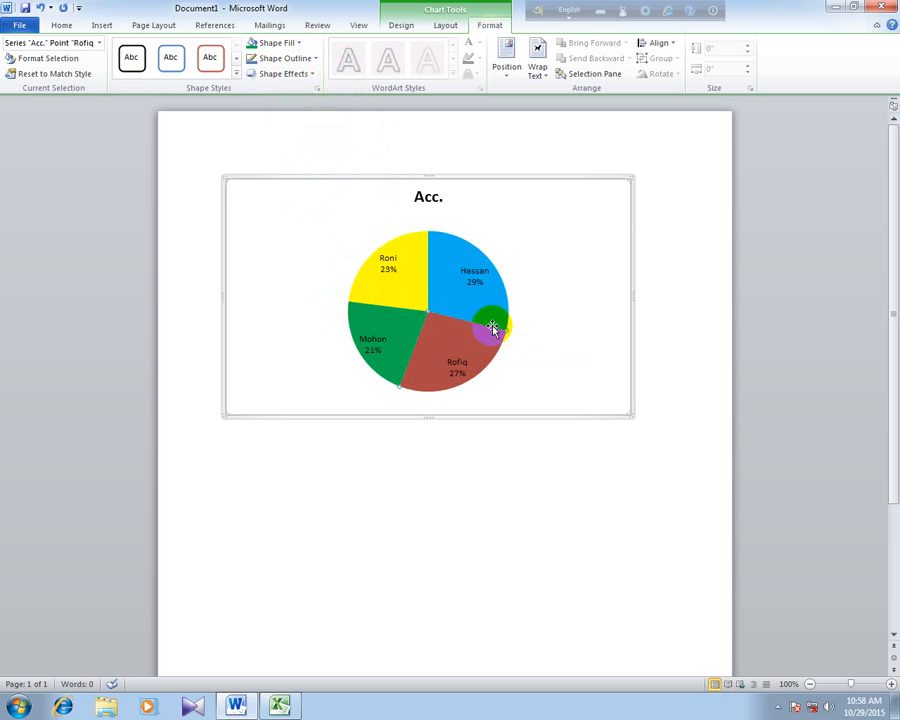
click(272, 42)
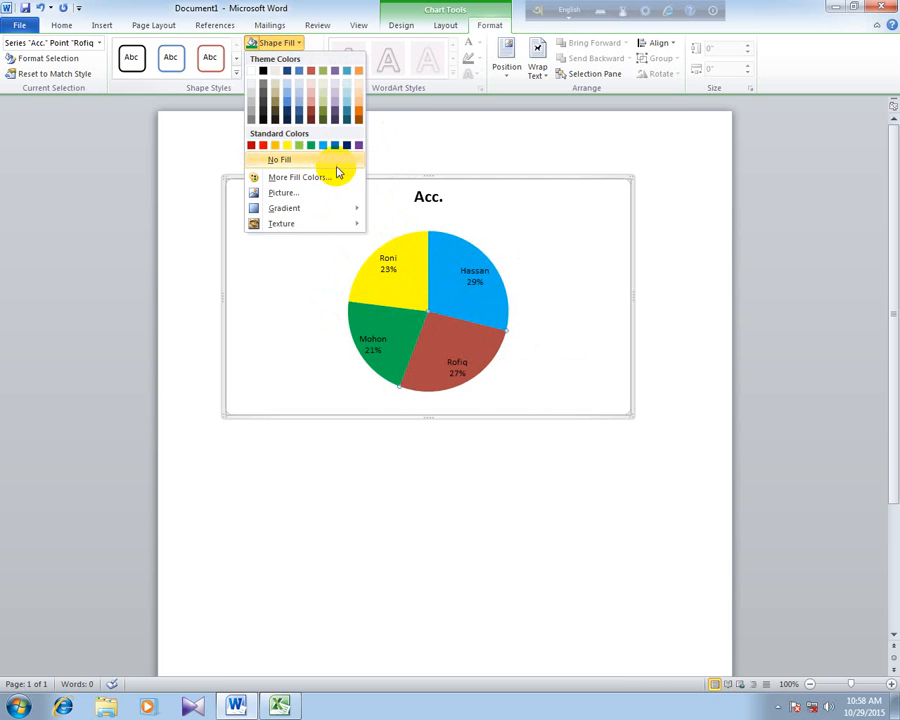
click(263, 145)
click(568, 260)
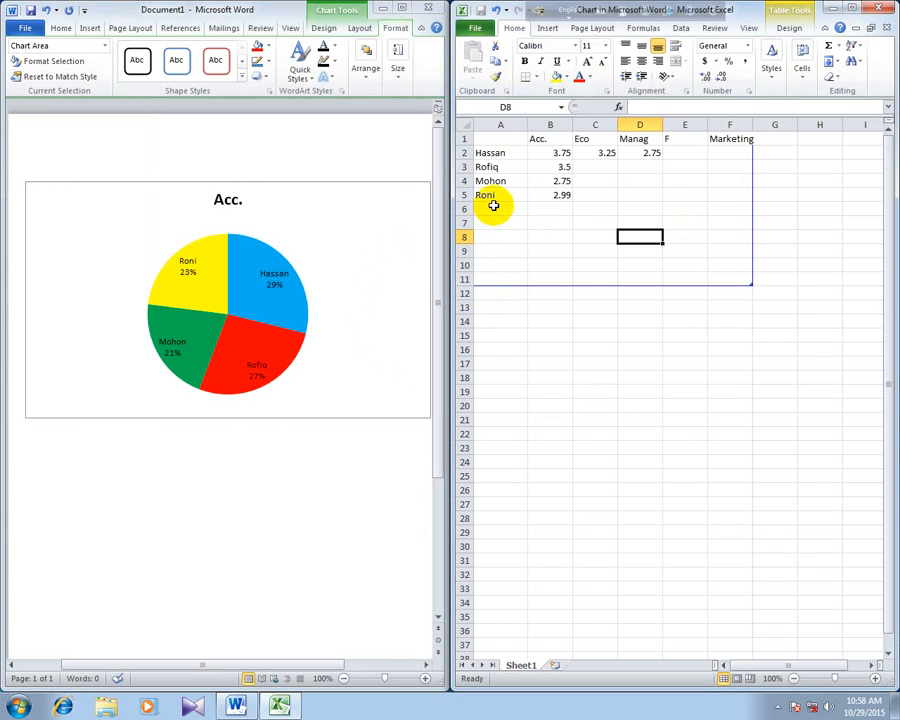
- Add five more people's names to the chart data in A6 to A10 and select cell B6
click(494, 207)
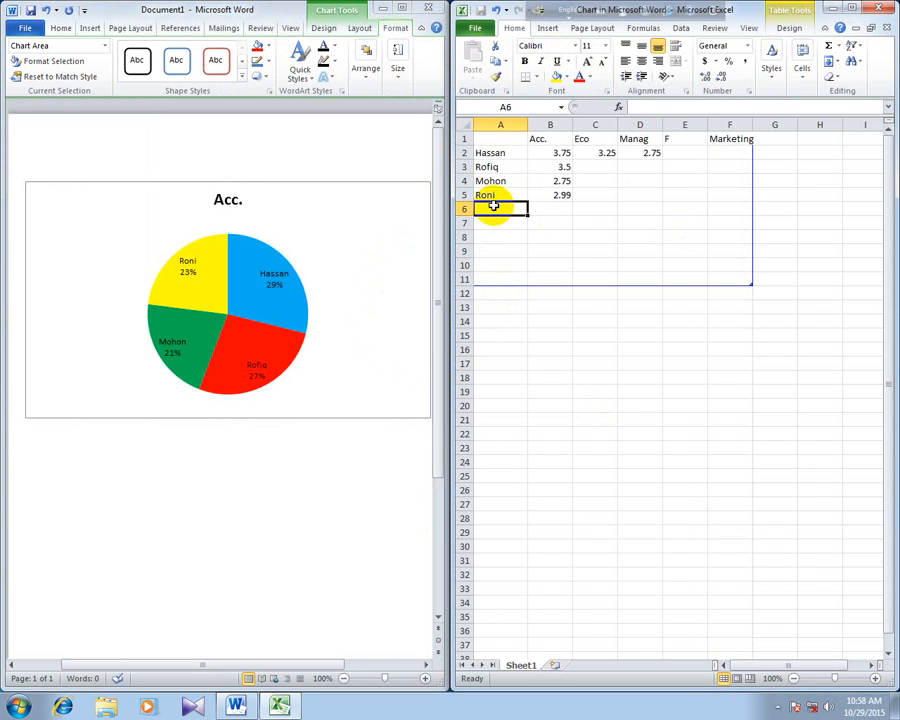
text(H)
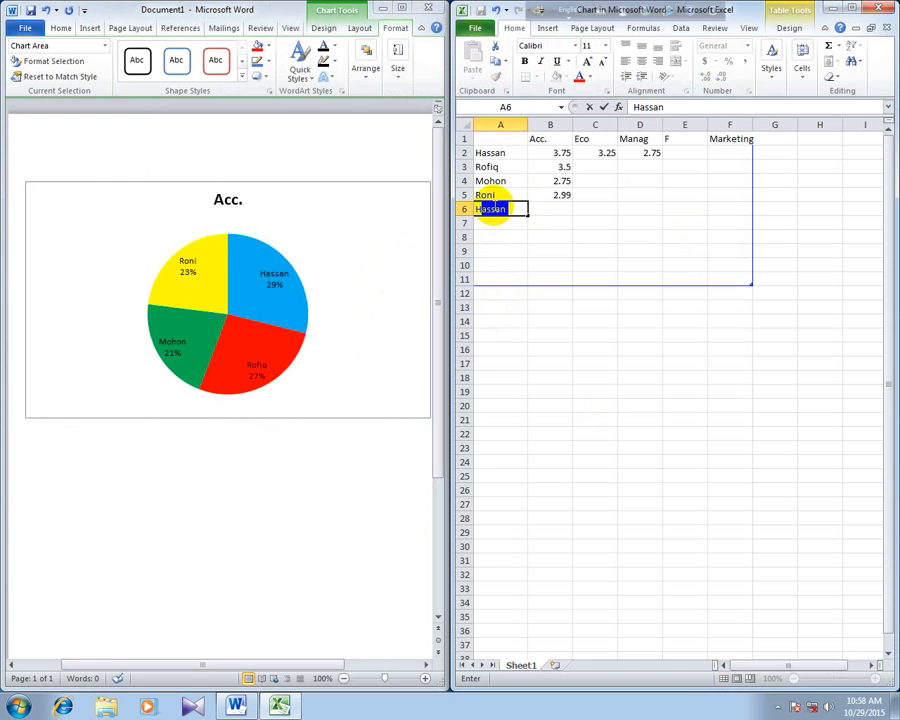
text(asina)
key(Return)
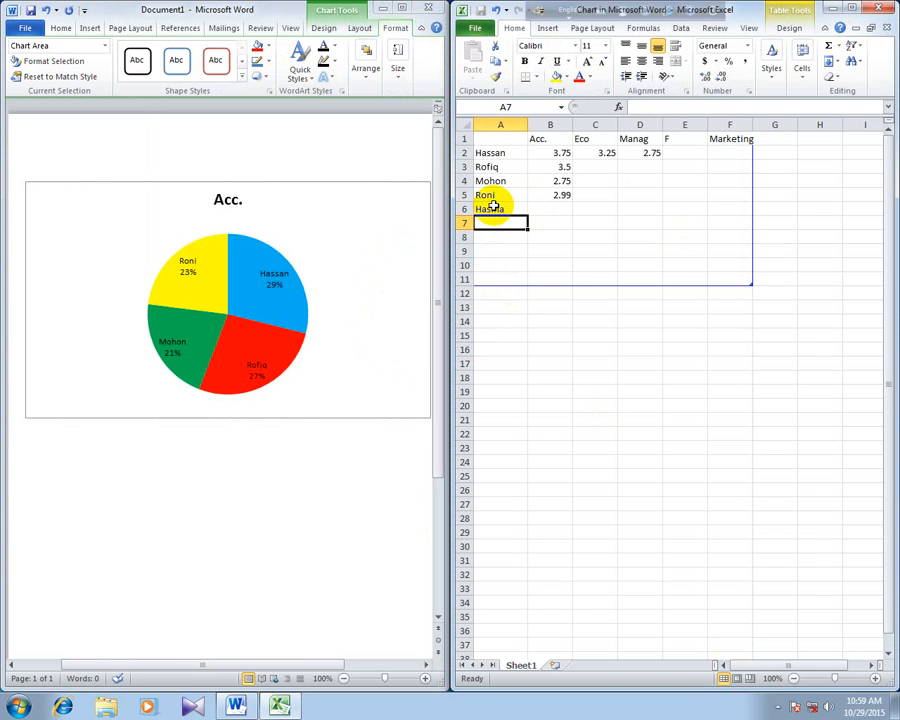
text(saan)
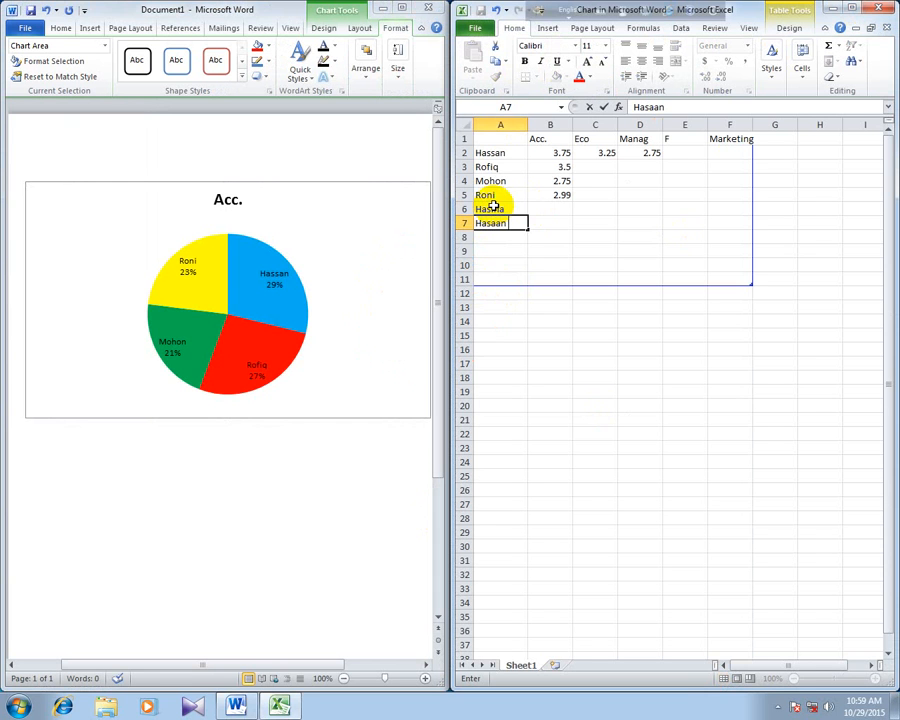
key(Return)
text(Atik)
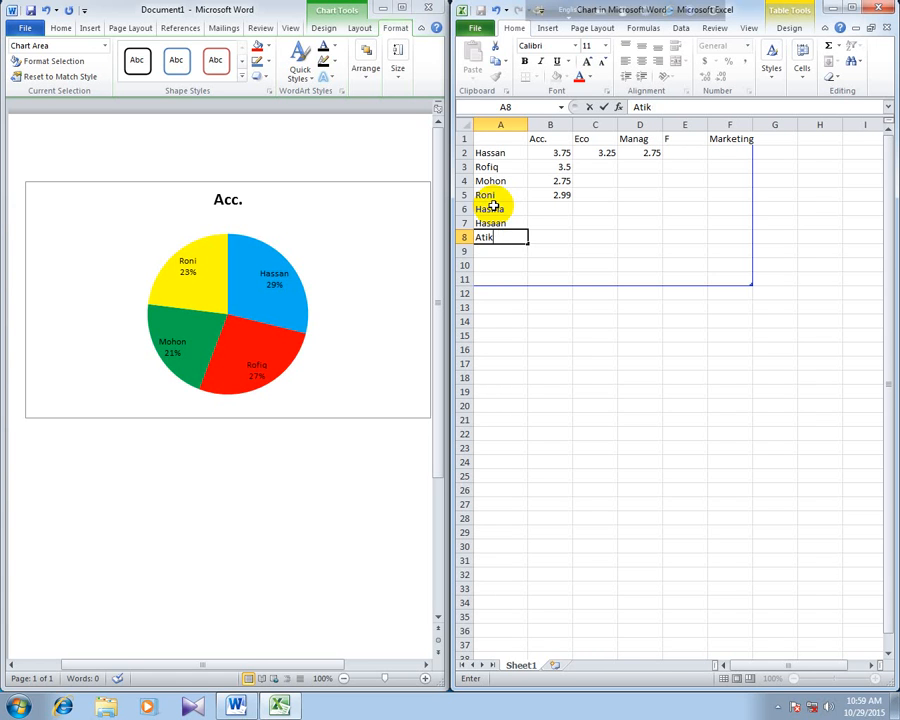
key(Return)
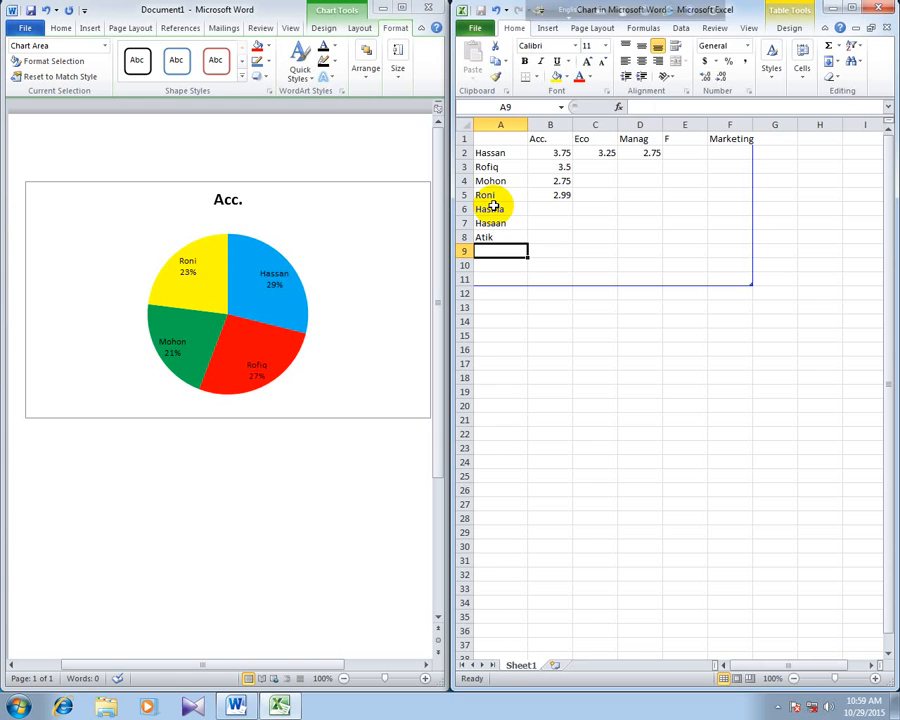
text(saju)
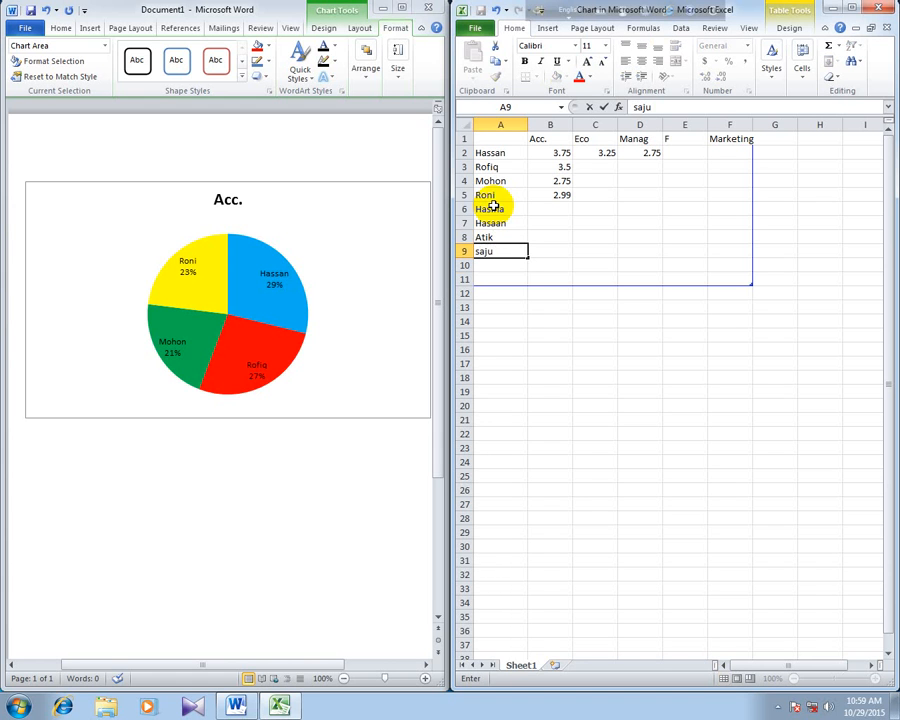
key(Return)
text(Komol)
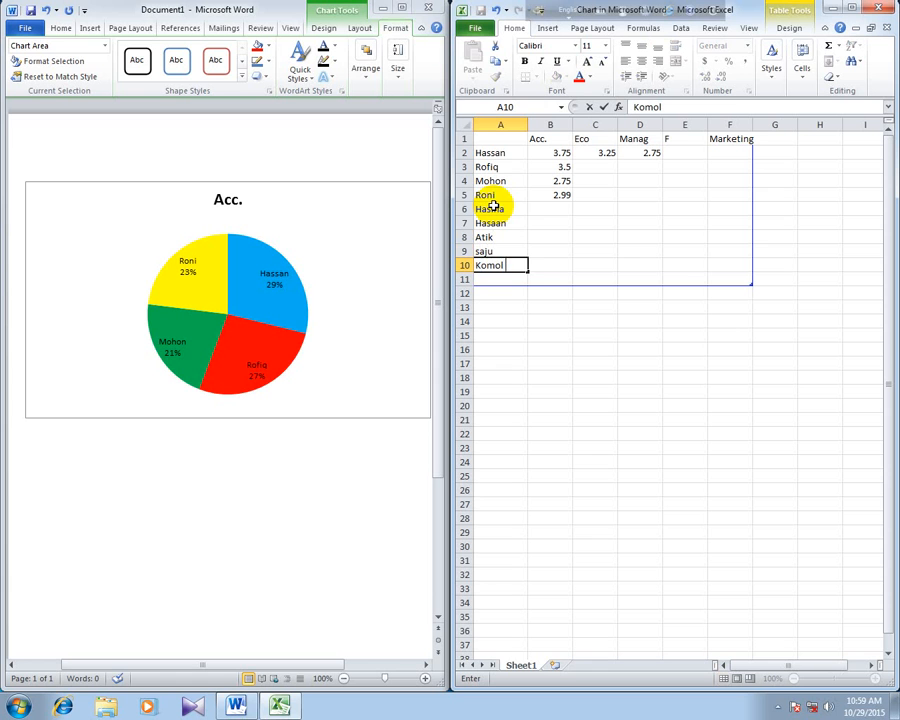
click(536, 209)
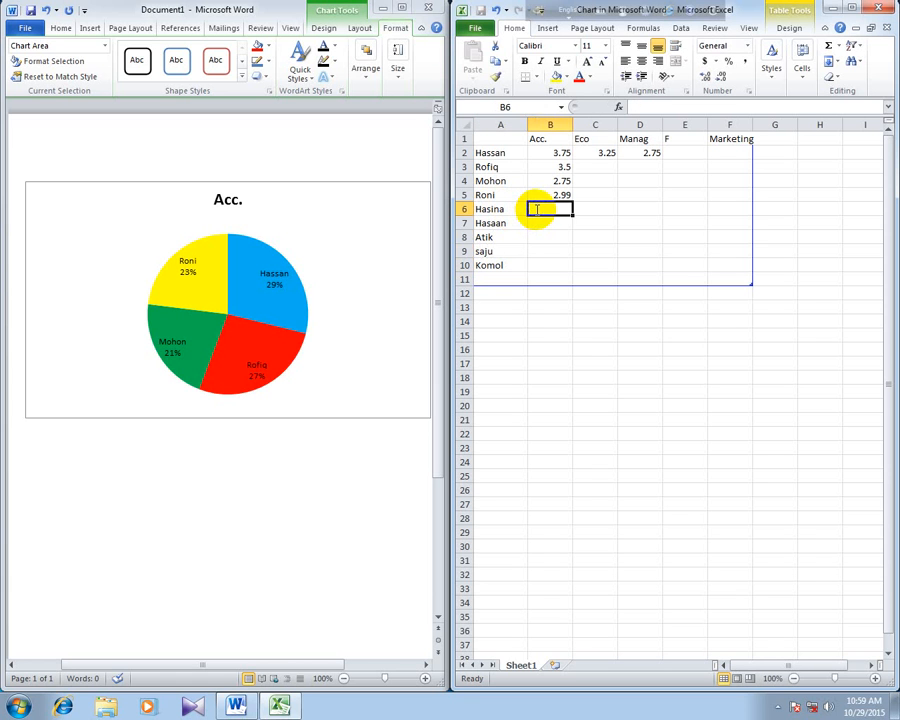
- Enter the Acc. scores 4.00, 3.12 and 3.24 in cells B6 to B8 of the chart data
text(4.00)
click(548, 226)
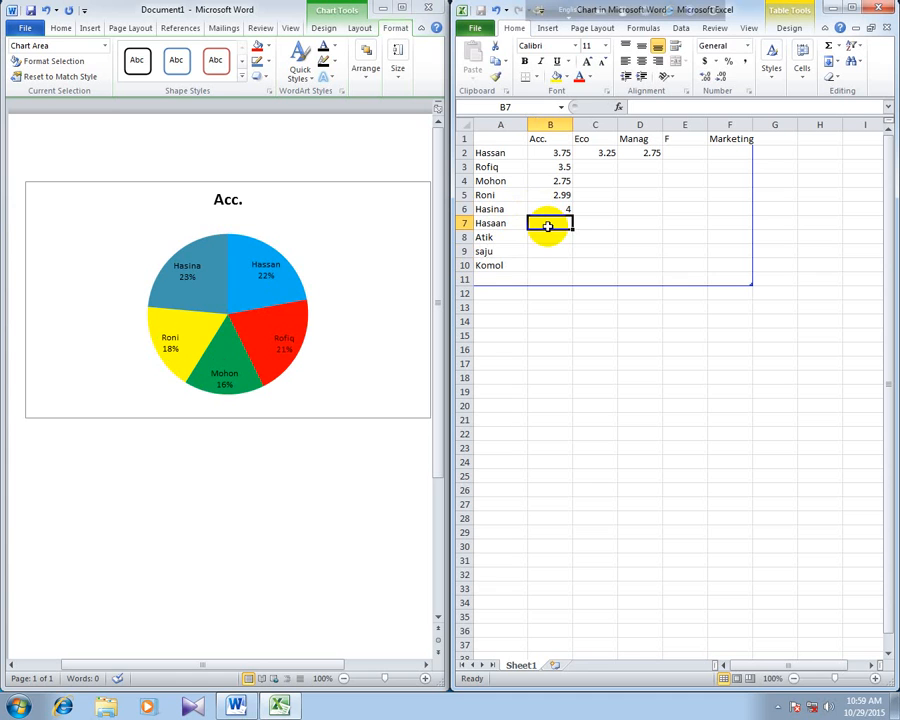
text(.)
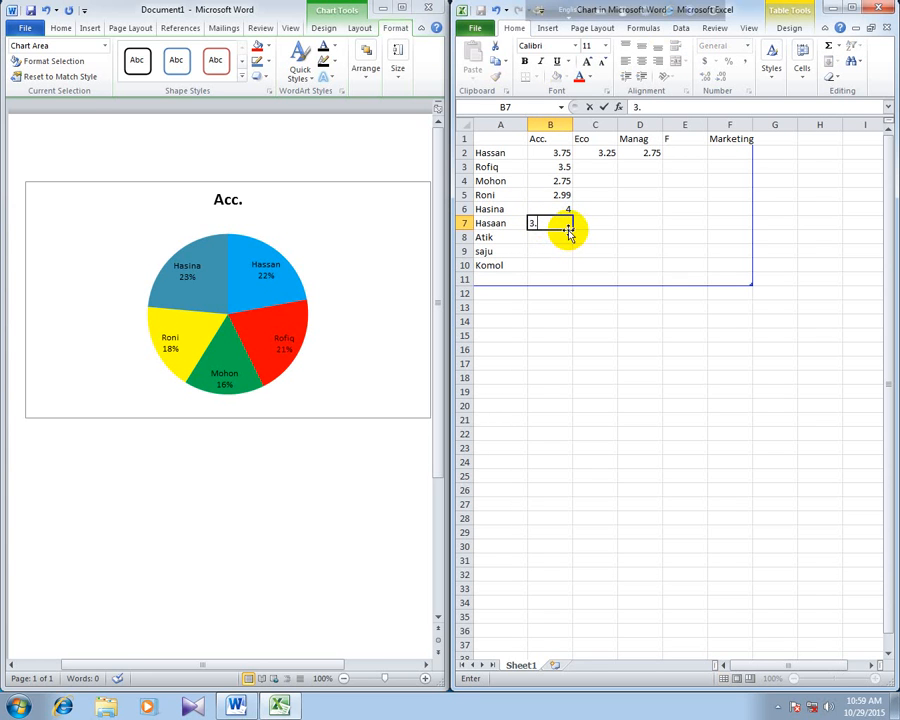
text(12)
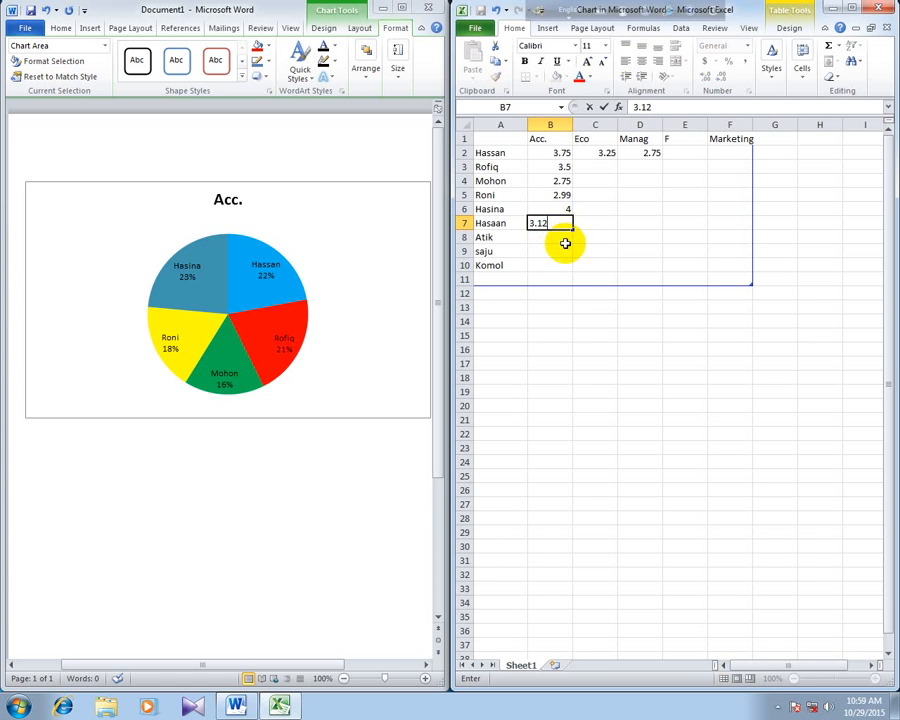
key(Return)
text(3.)
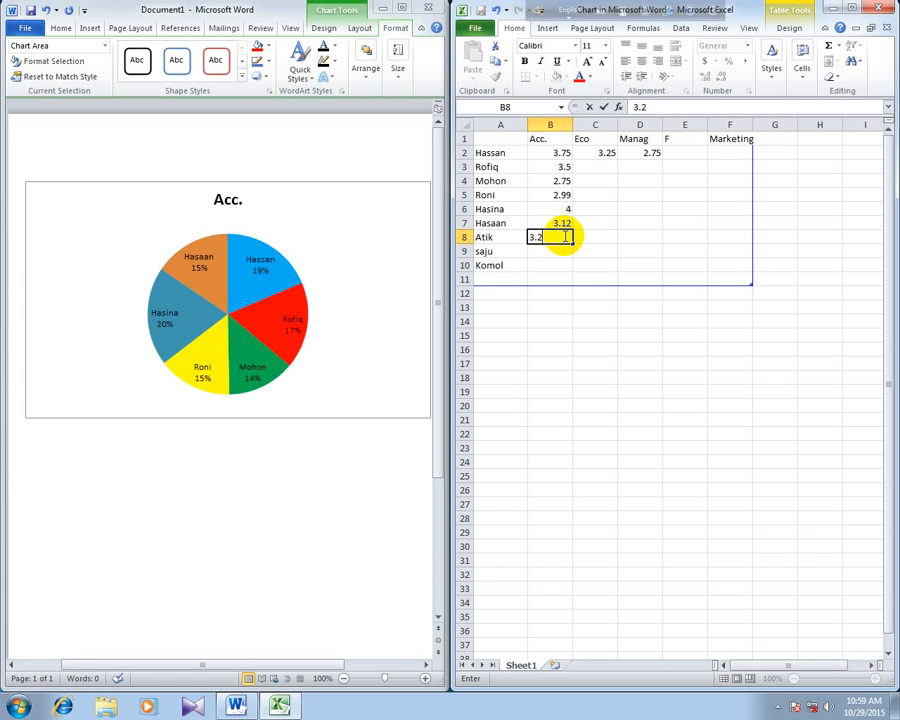
text(24)
key(Return)
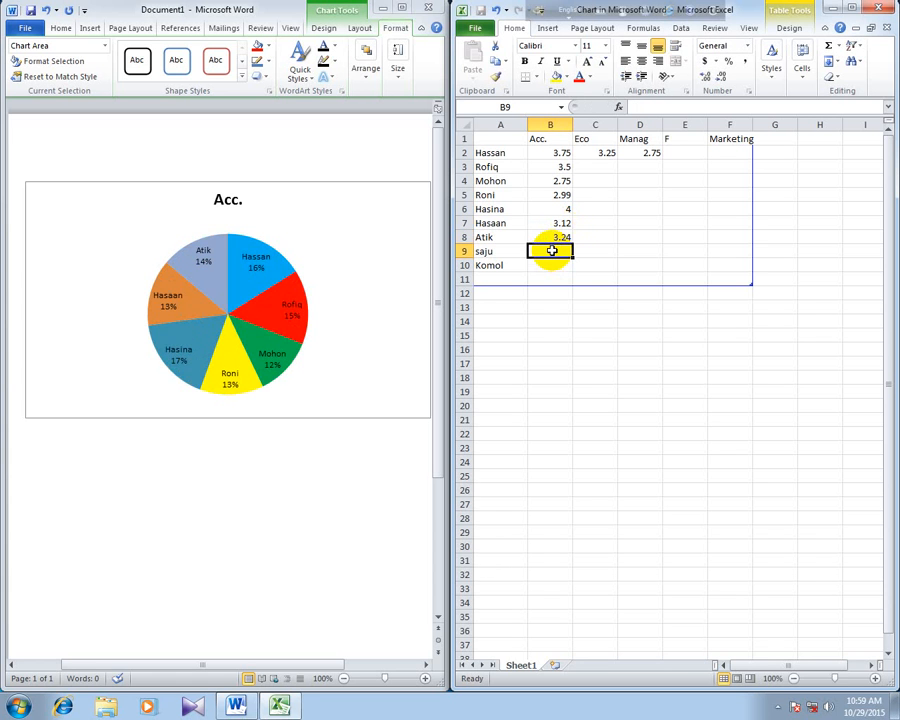
- Enter the Acc. scores 3.66 and 3.10 in cells B9 and B10
text(.)
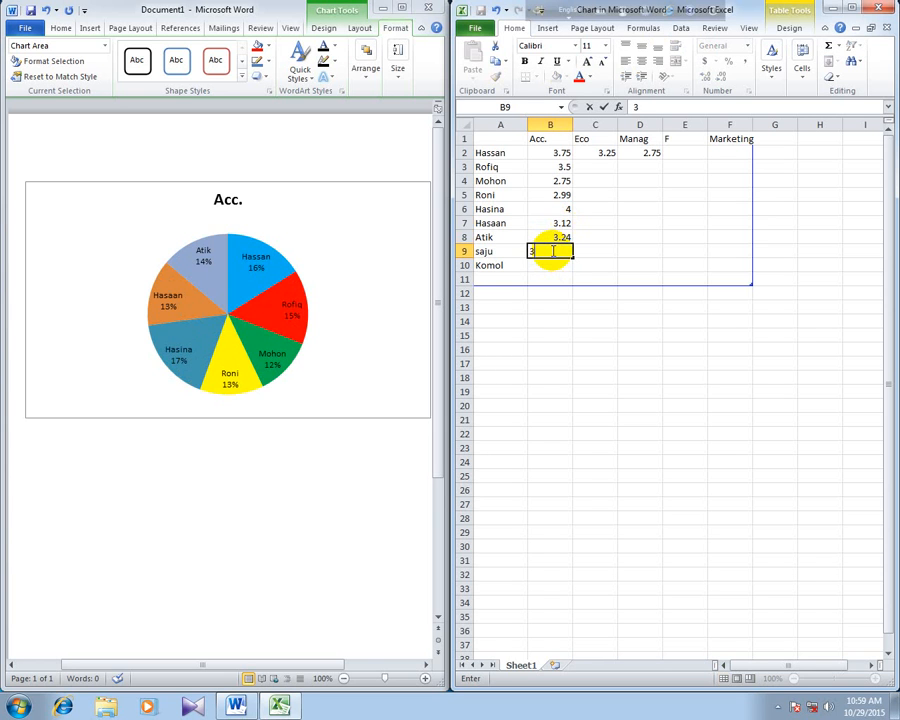
text(66)
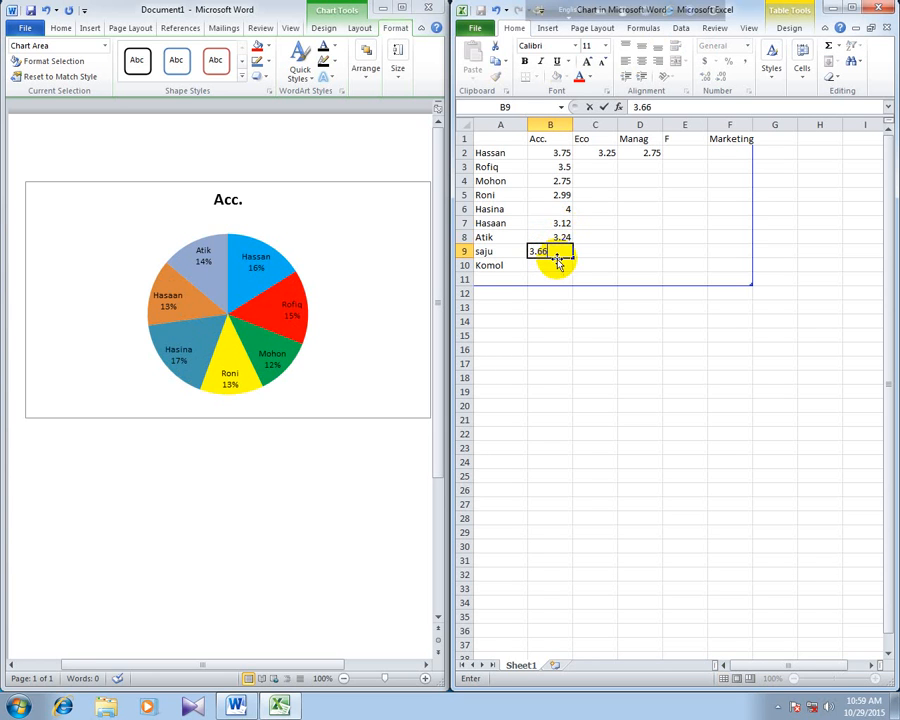
key(Return)
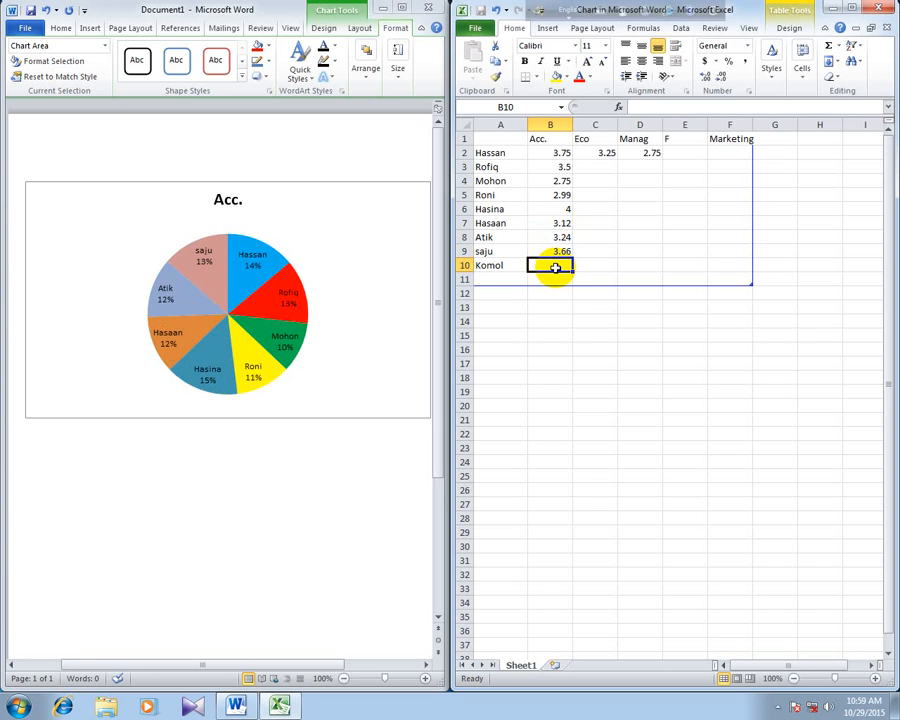
text(3.1)
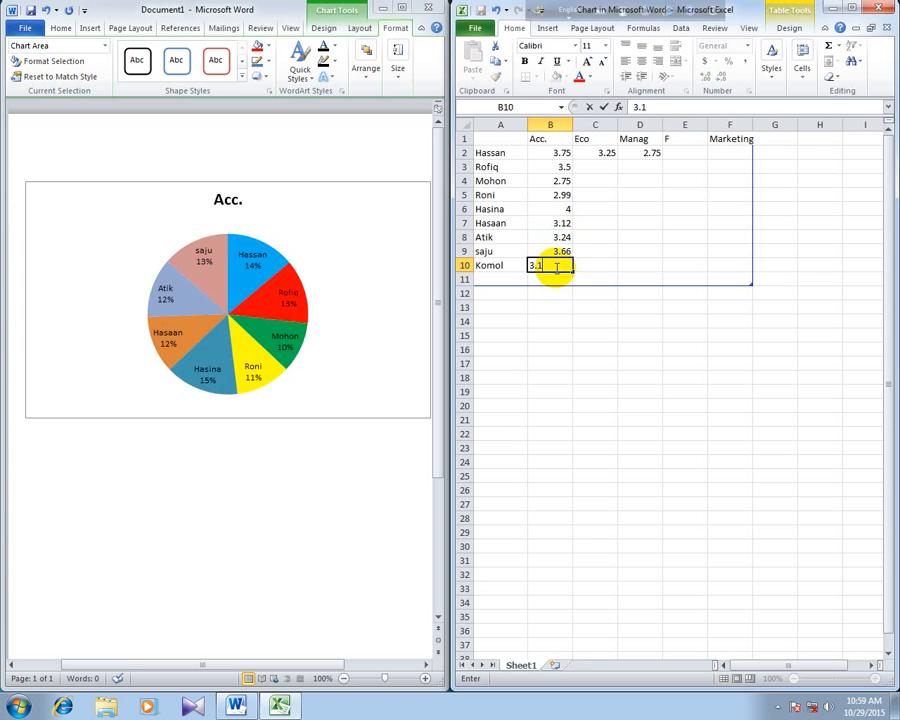
text(0)
click(595, 320)
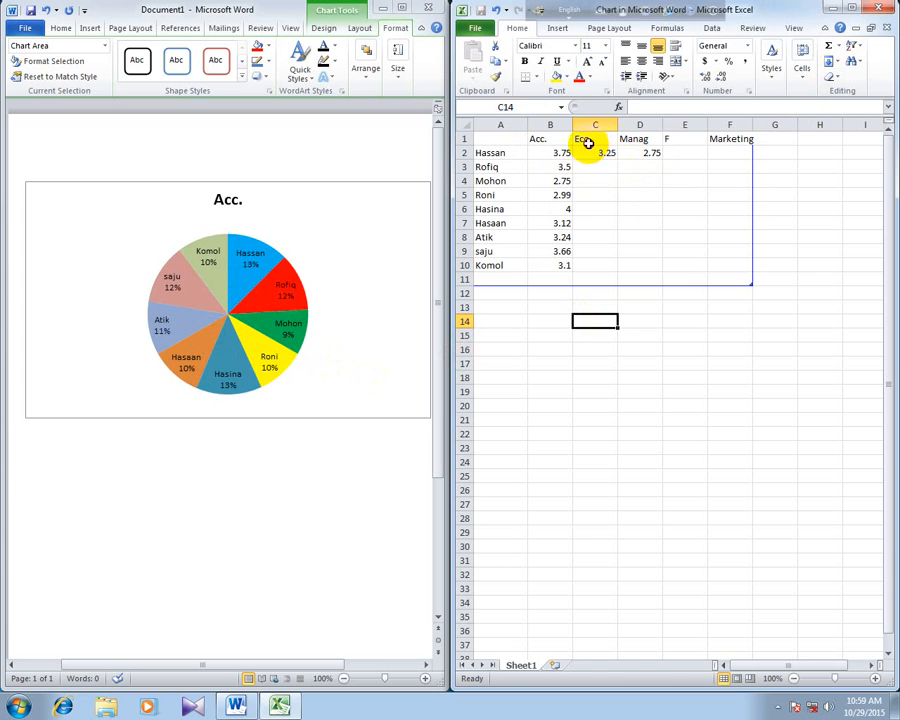
- Clear the Eco, Manag, F and Marketing data in columns C to F and close the chart data sheet
drag(587, 140, 725, 266)
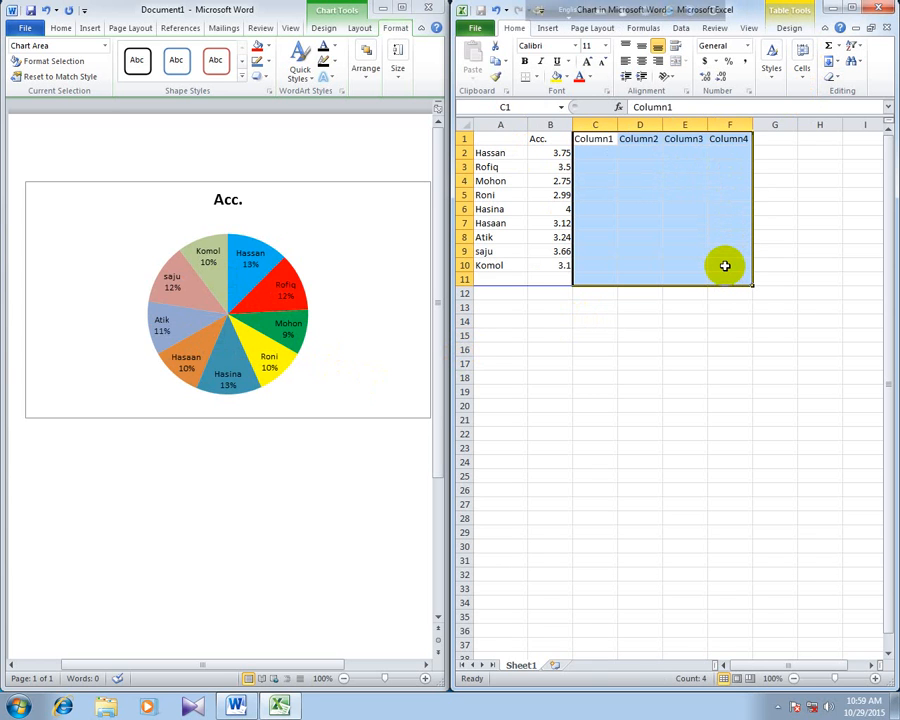
click(620, 364)
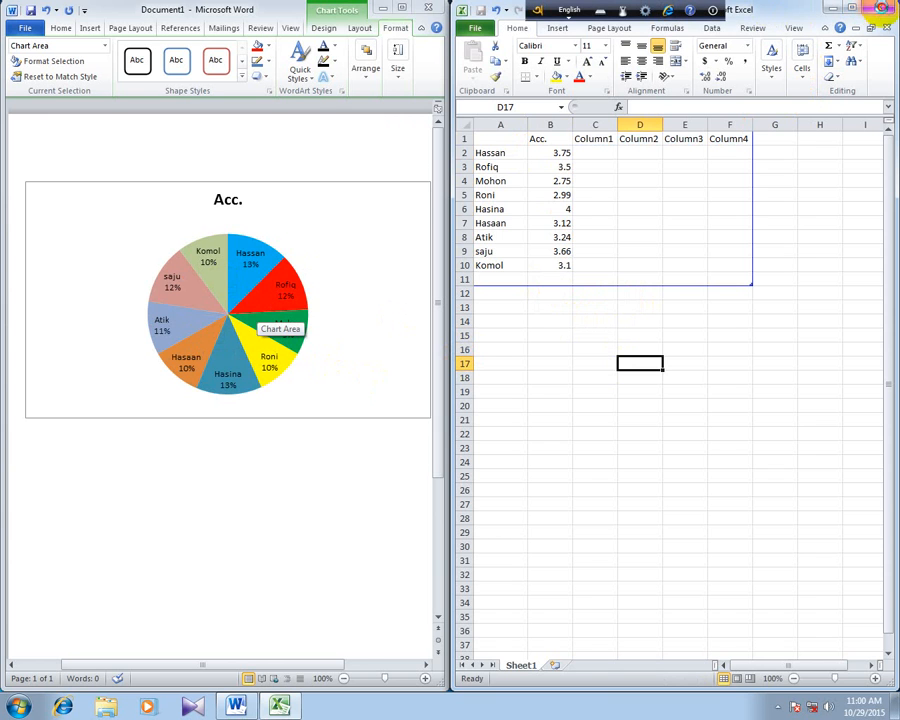
click(877, 8)
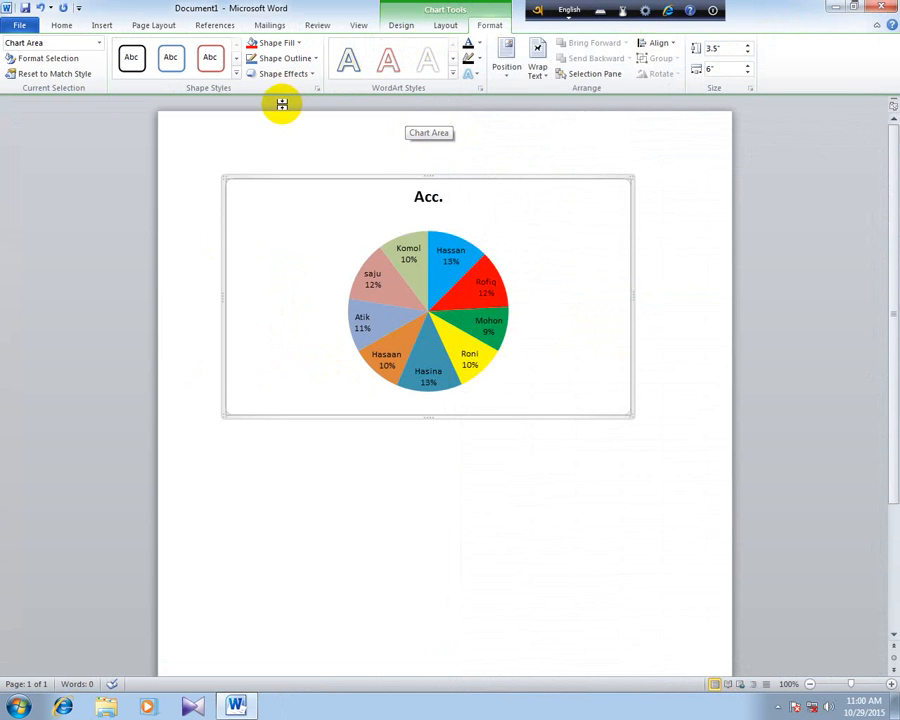
- Change the pie chart to the 3-D Cylinder column chart type
click(418, 30)
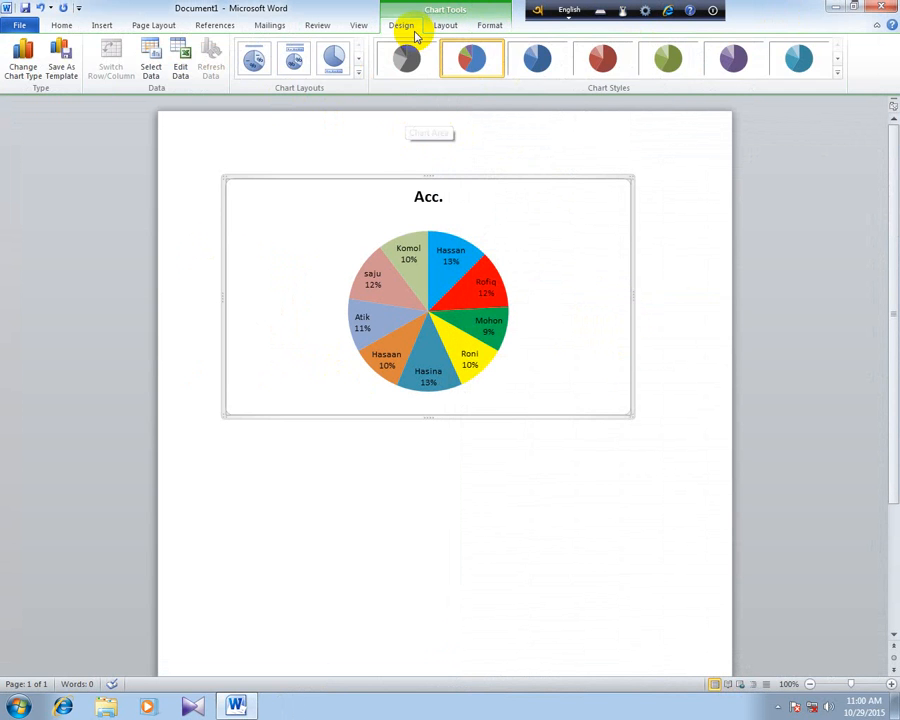
click(23, 68)
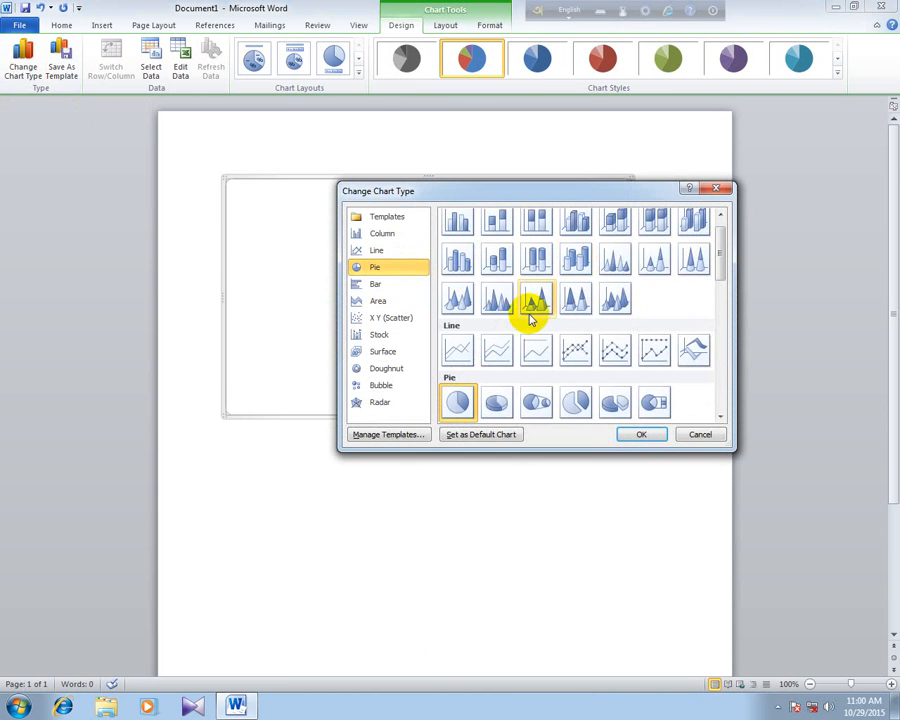
click(385, 234)
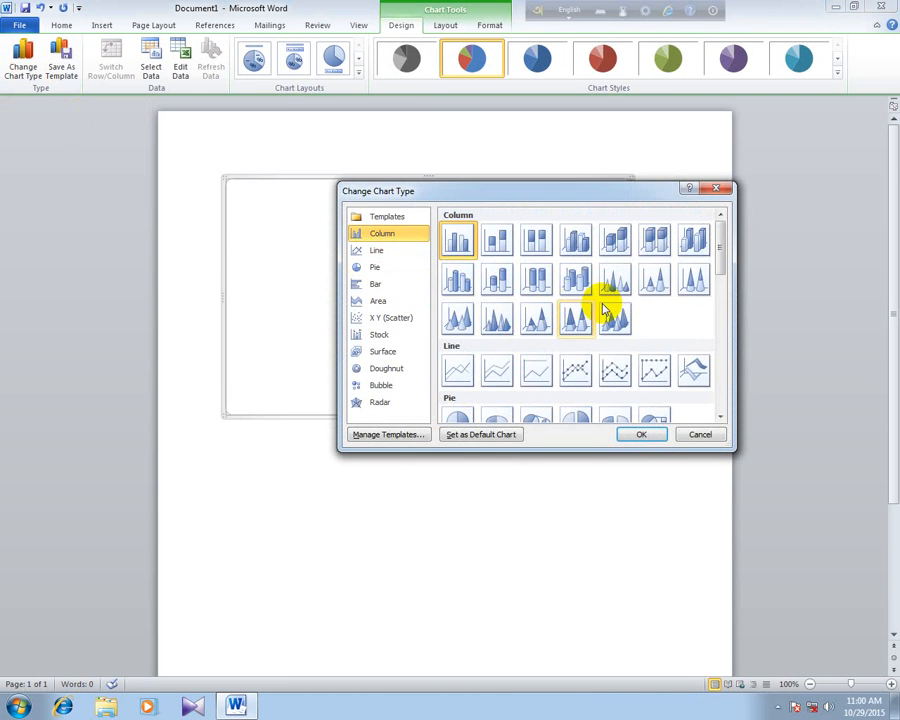
click(576, 282)
click(650, 434)
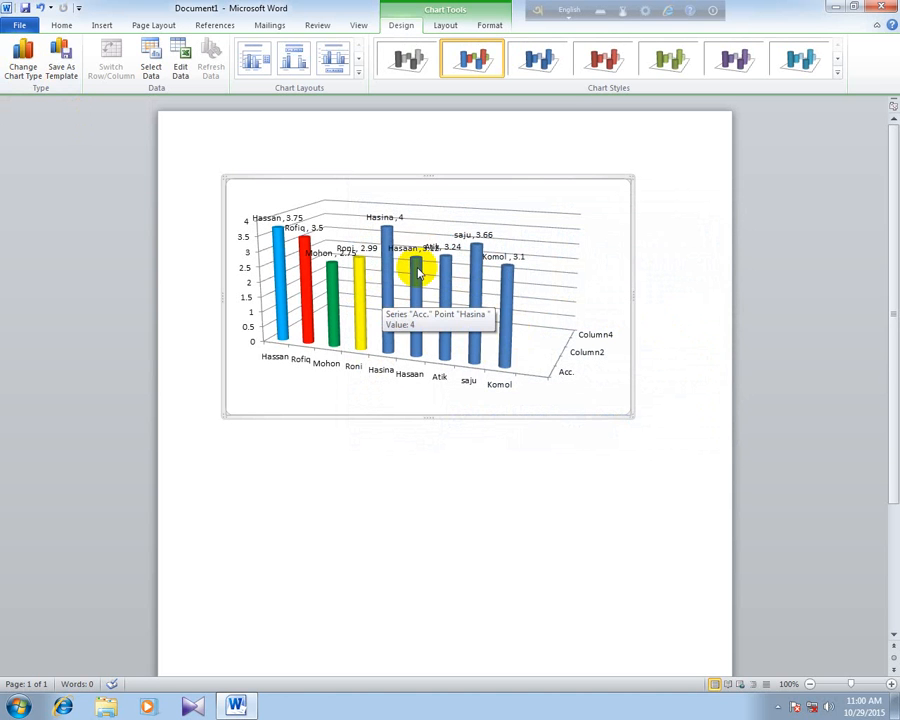
- Open the chart's data sheet beside the document and rename the Column1 header in C1 to Manag
click(858, 8)
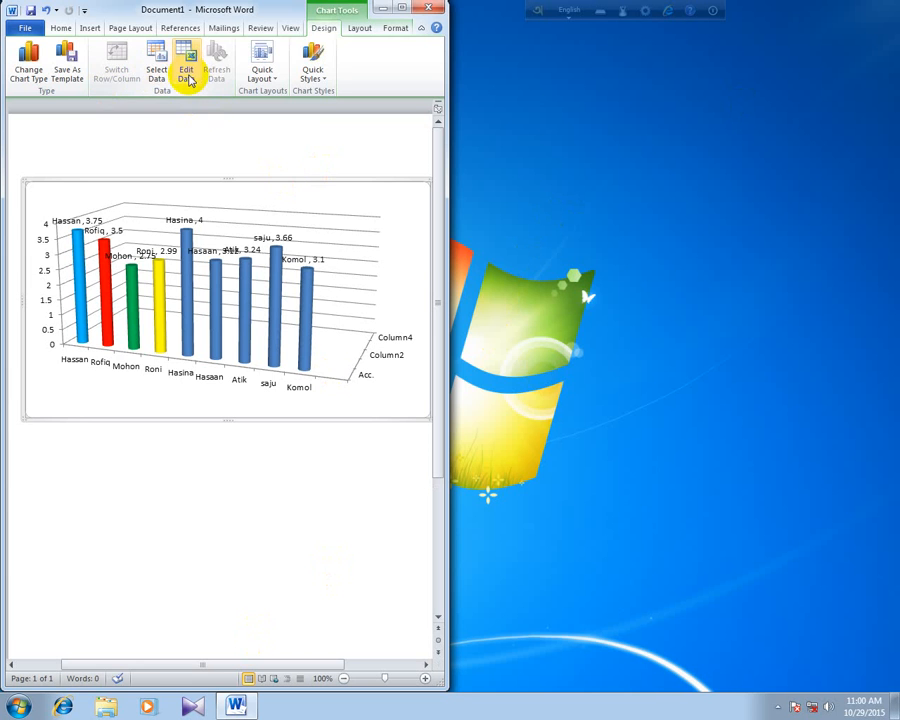
click(187, 70)
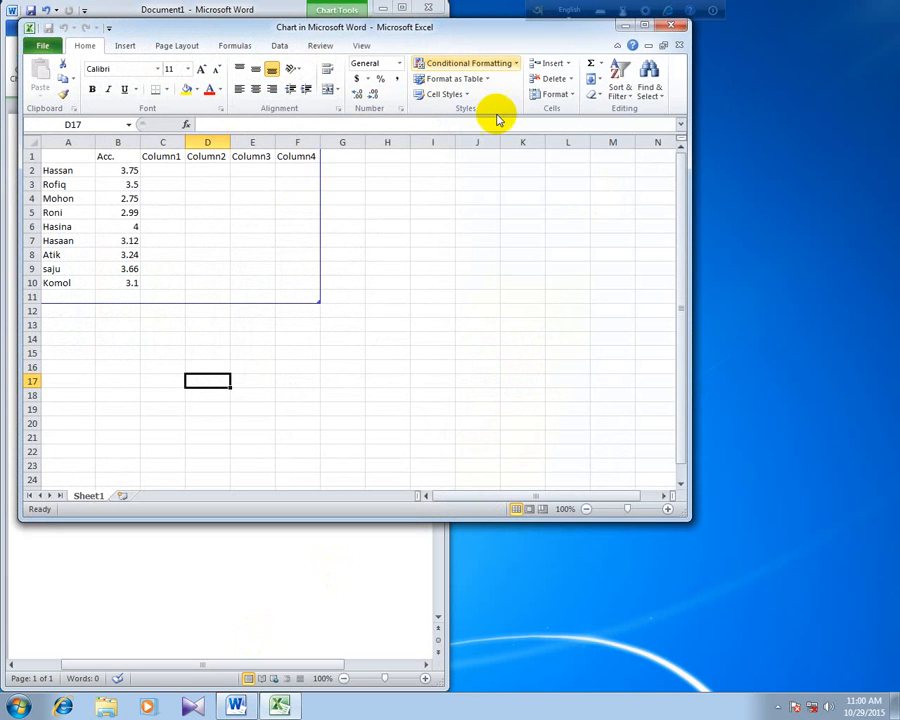
drag(380, 38, 680, 78)
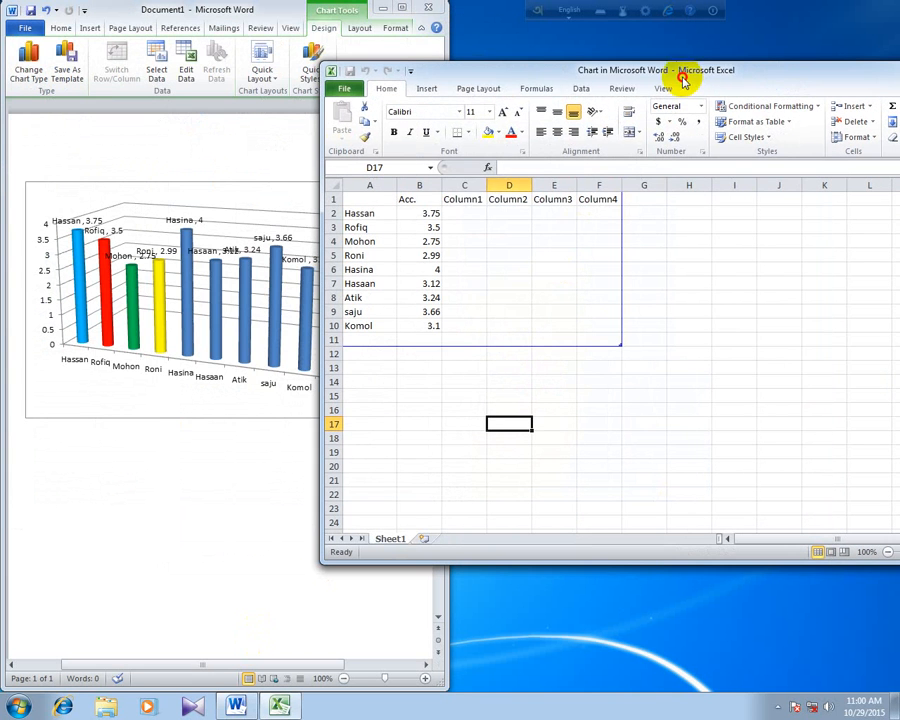
click(464, 198)
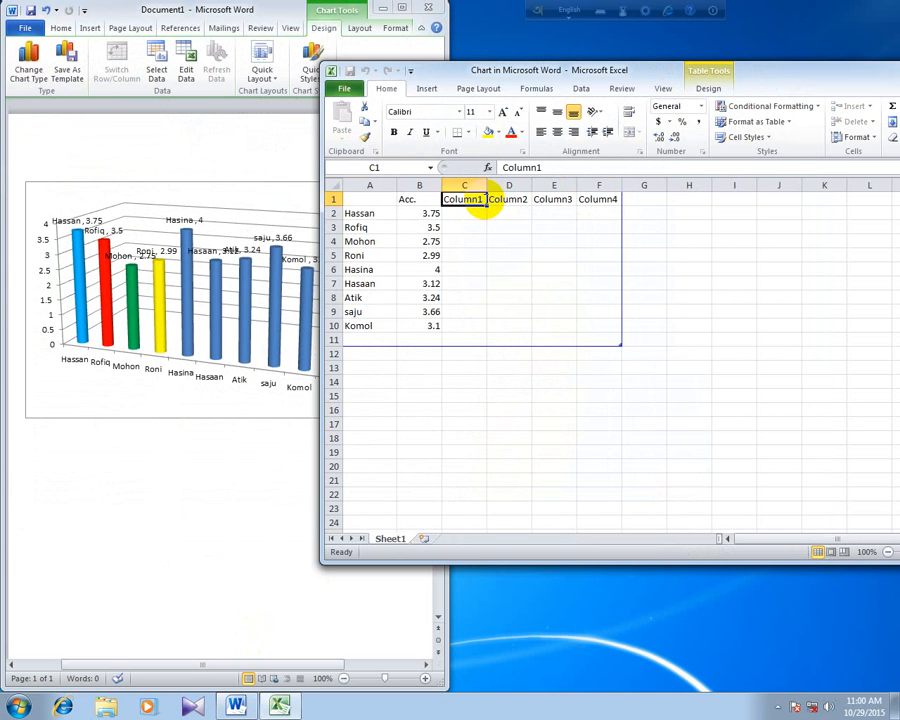
text(Manag)
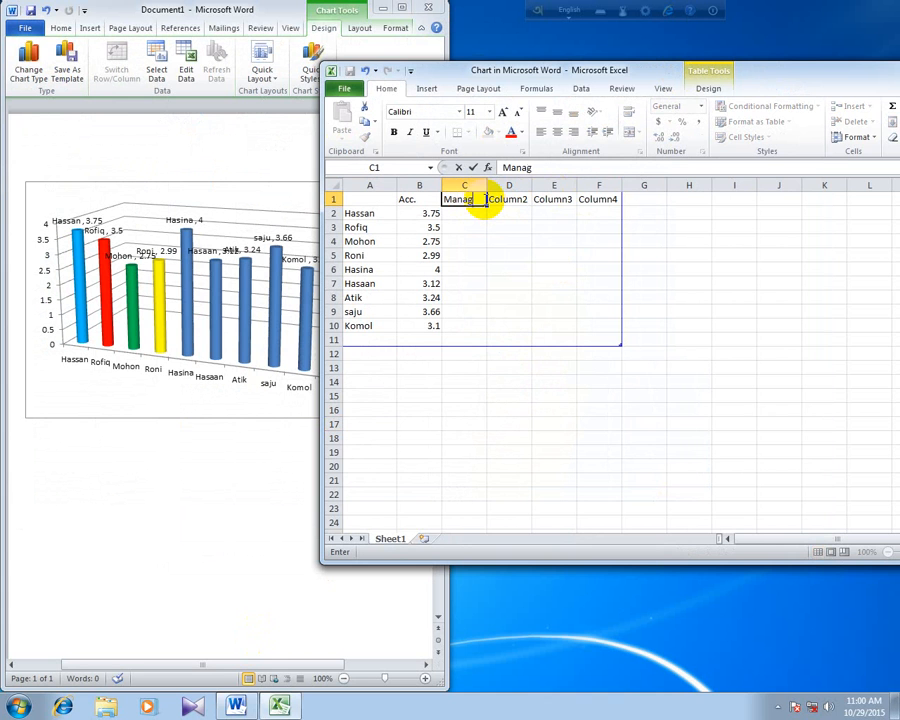
key(Return)
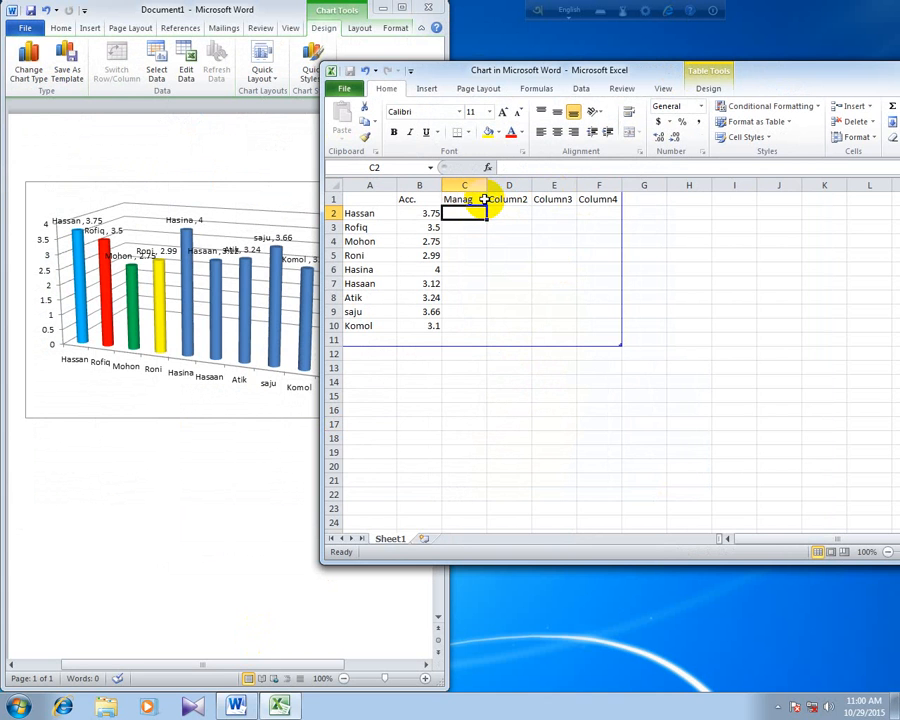
- Enter the Manag scores 3.26, 3.2, 3.01 and 3.25 in cells C2 to C5
text(3.26)
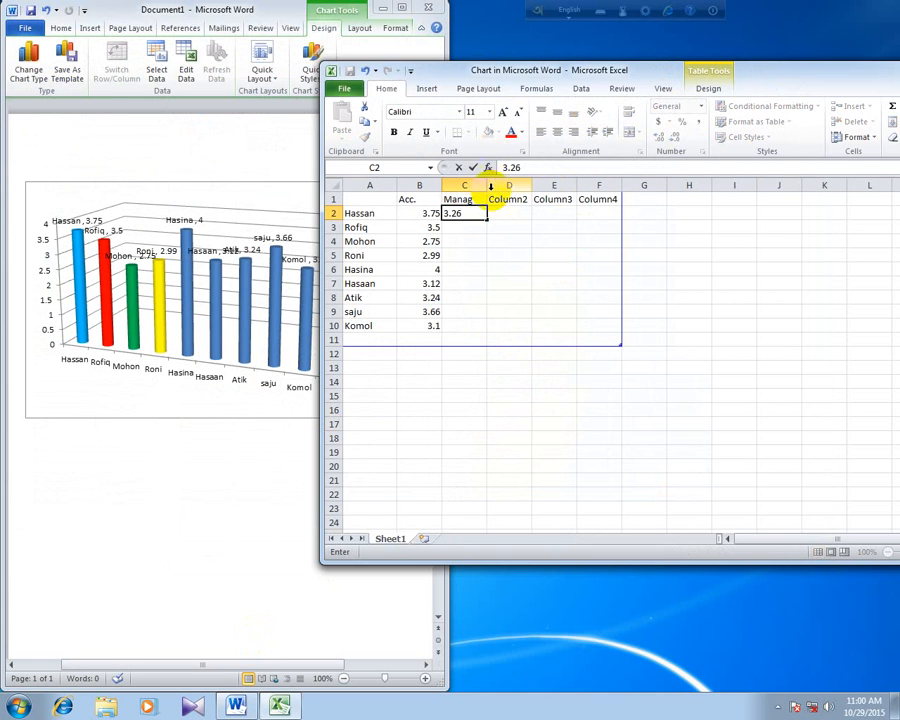
click(458, 226)
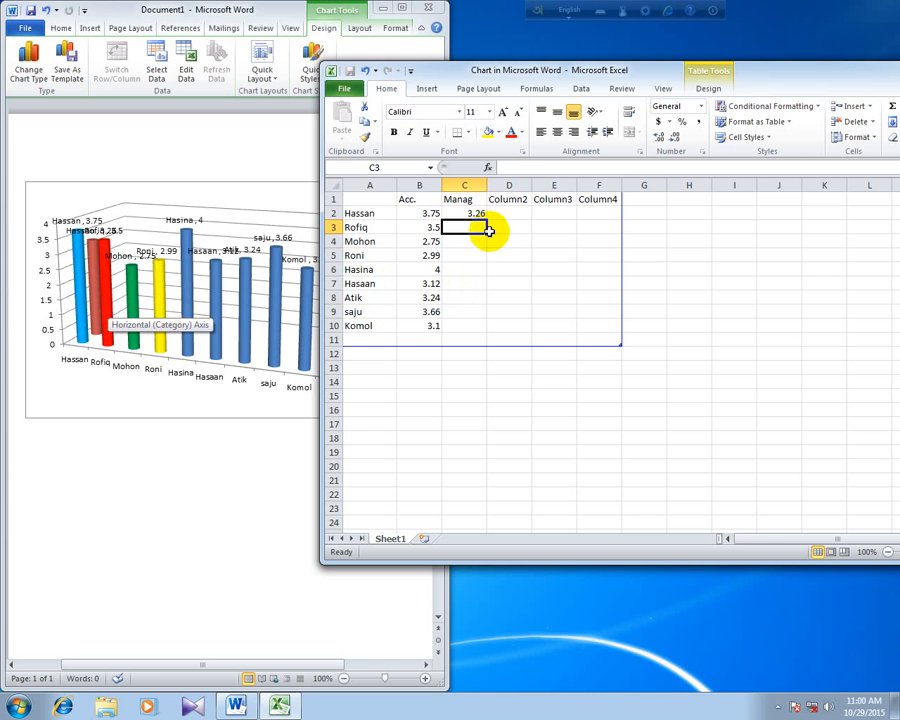
text(3.20)
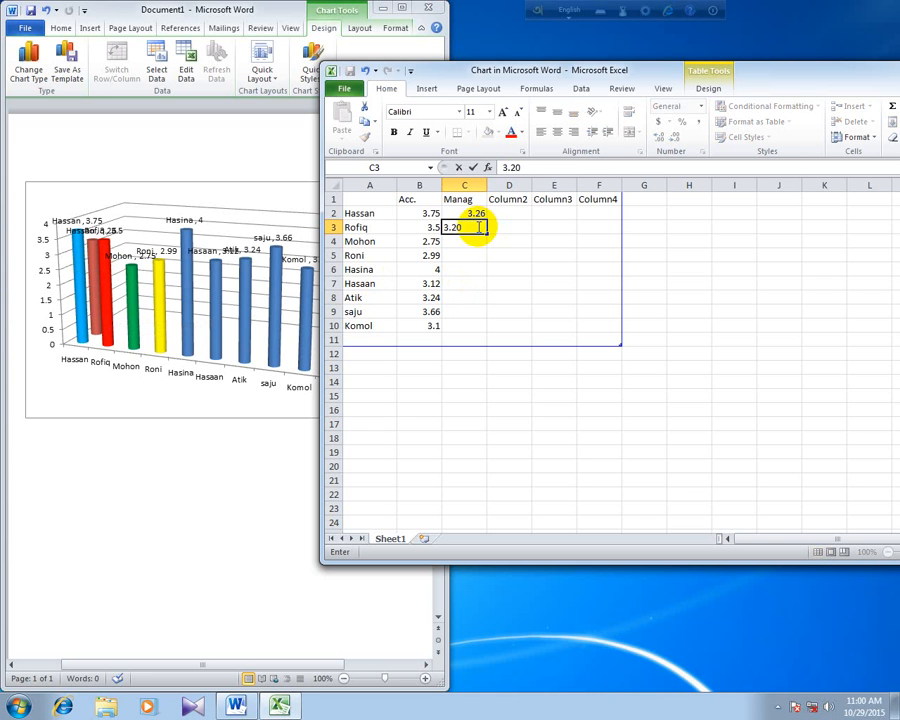
key(Return)
text(3.0)
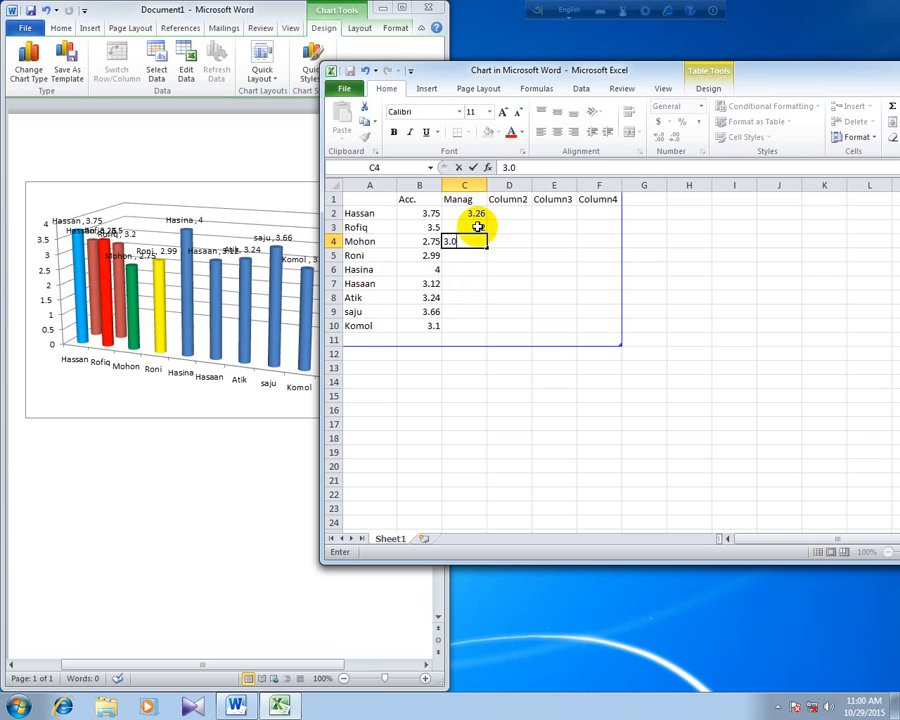
text(10)
key(Return)
text(3.)
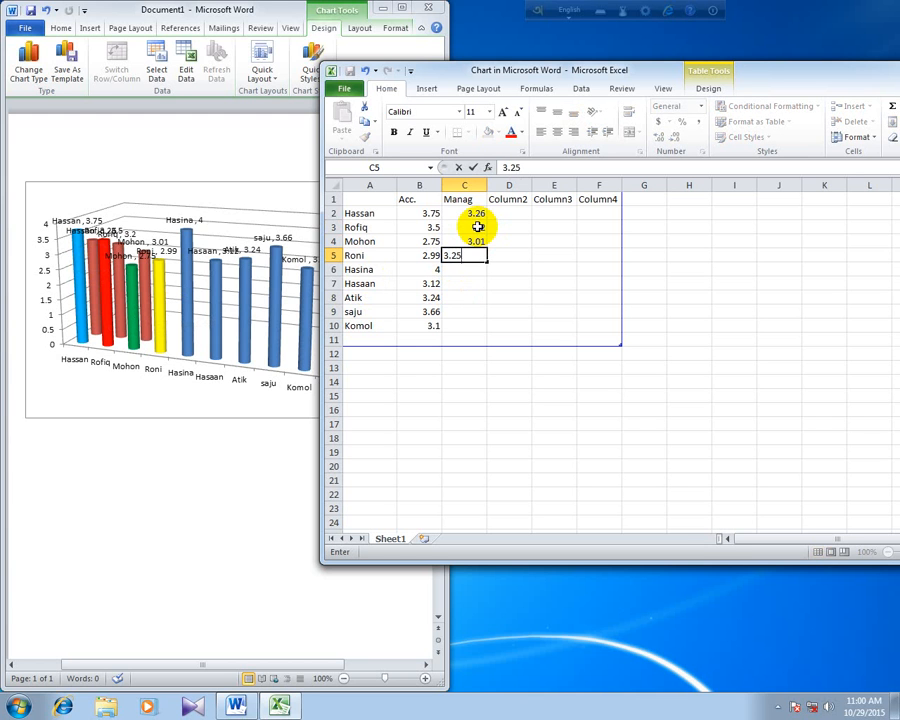
text(25)
key(Return)
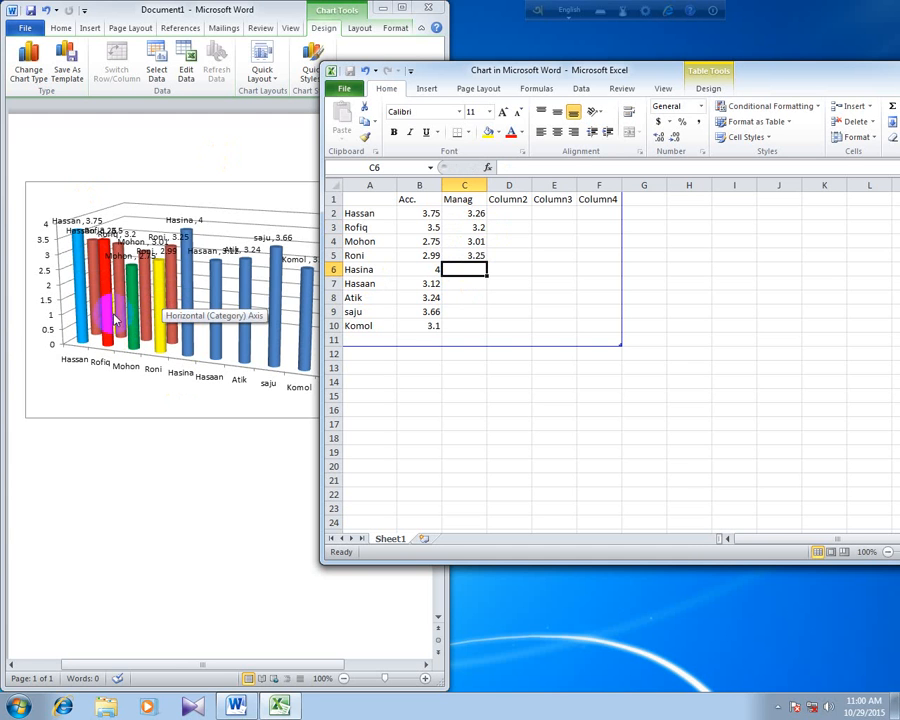
- Minimize the chart data sheet and maximize the document window
drag(893, 72, 797, 74)
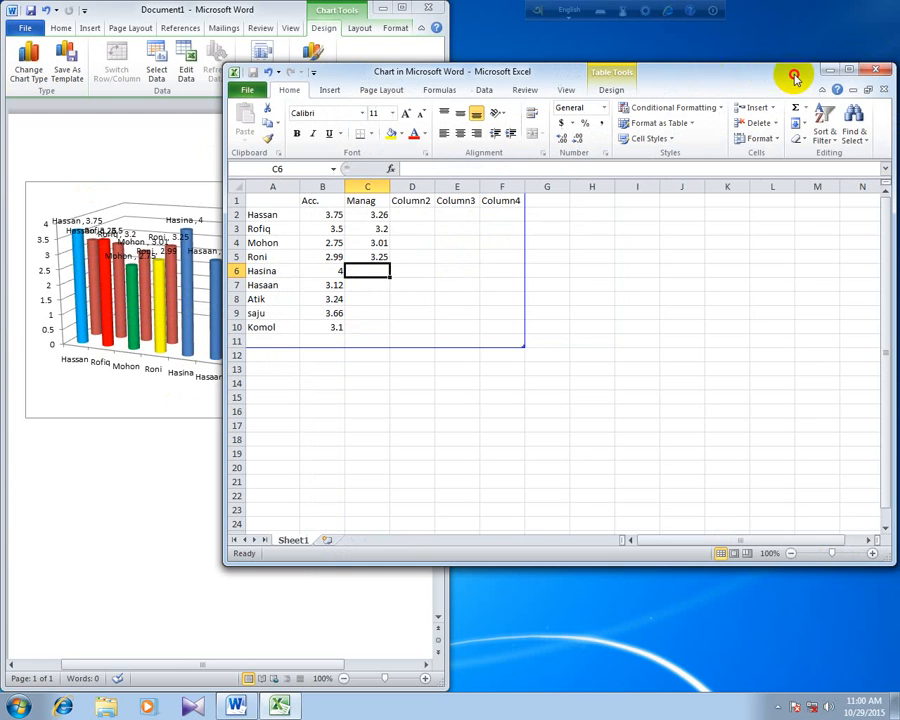
click(831, 70)
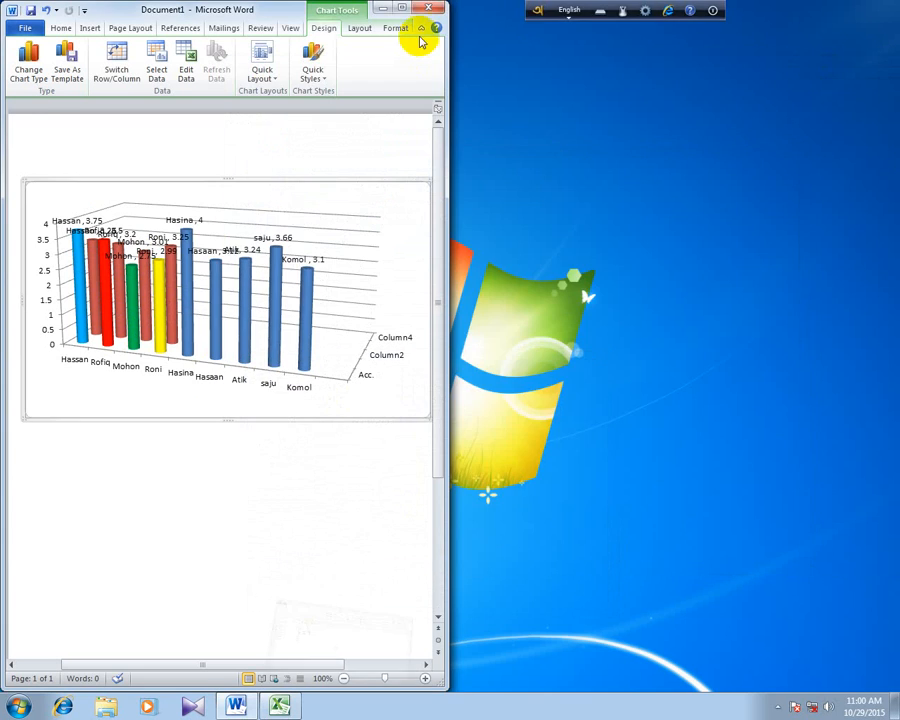
click(401, 8)
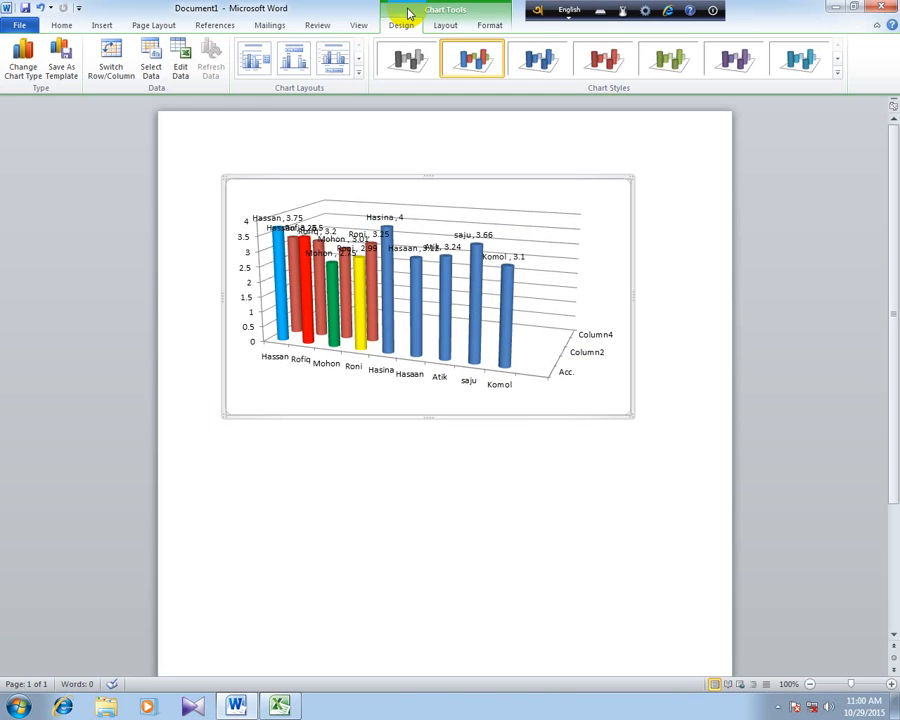
- Try chart Layout 9 with title, axis titles and legend, and switch the chart to Layout 7 with dense gridlines and no title
click(359, 72)
click(326, 141)
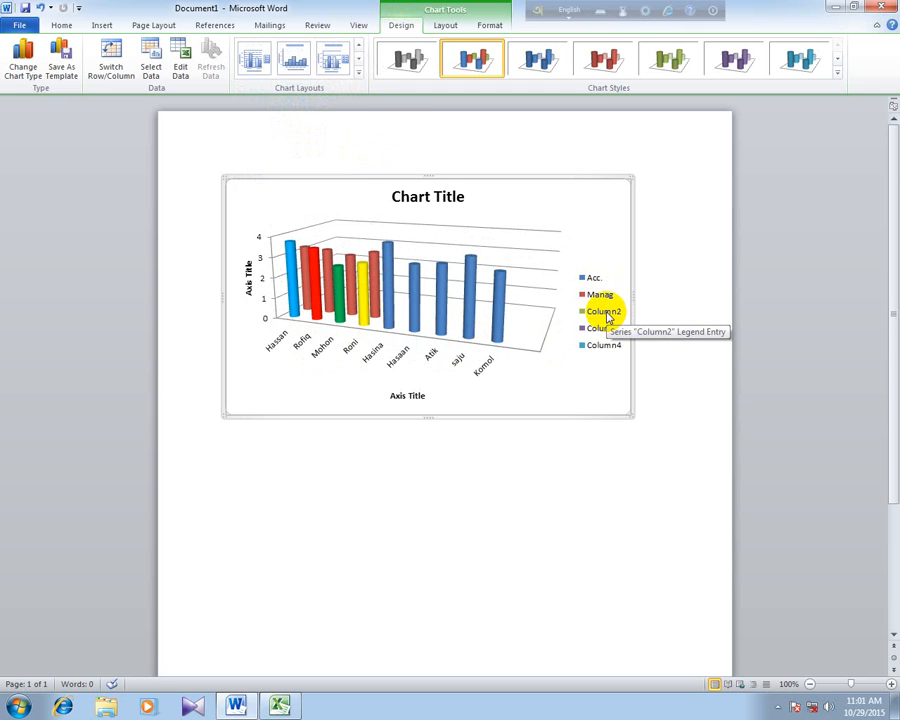
click(358, 73)
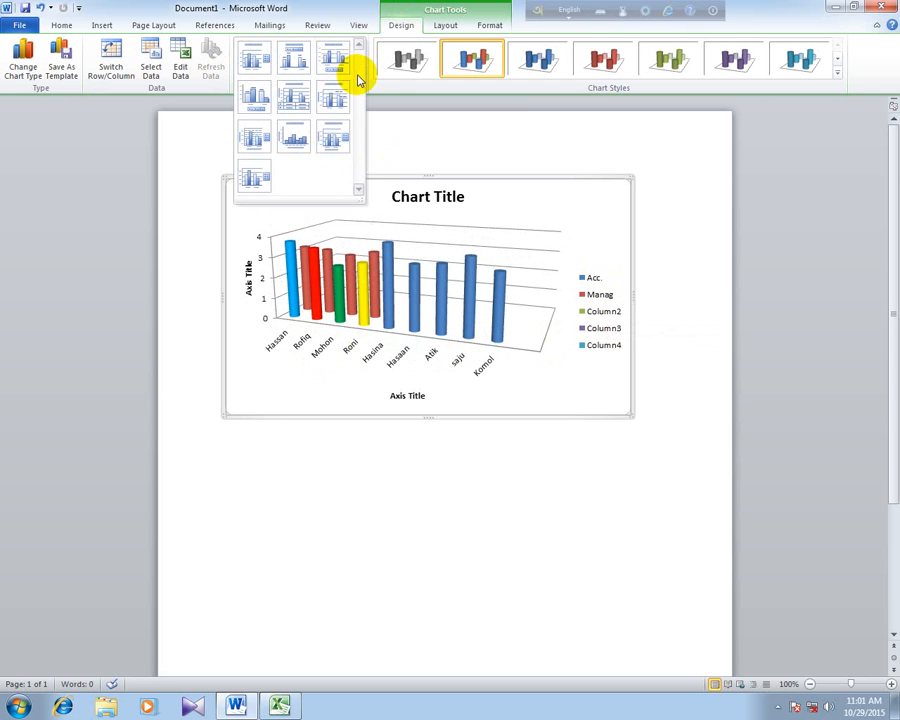
click(255, 138)
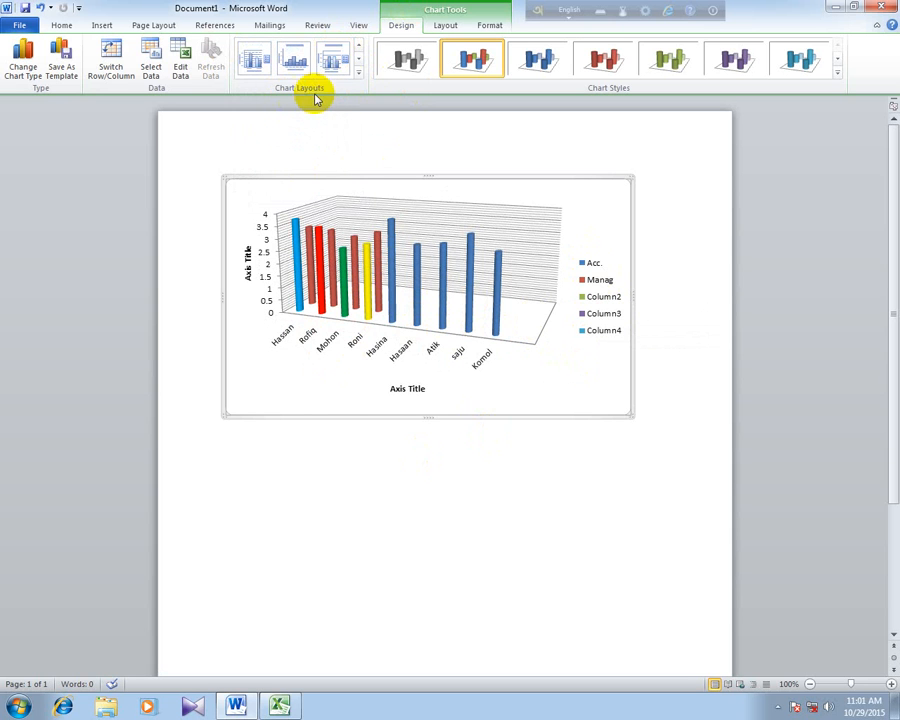
- Apply the chart layout with a title, a vertical axis title and a data table beneath the plot
click(358, 72)
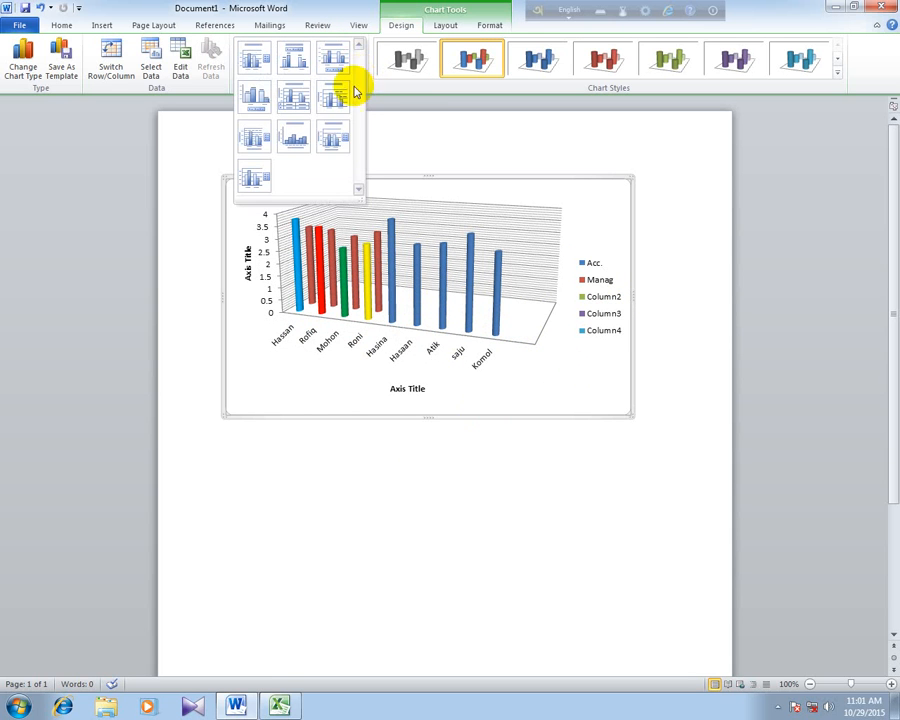
click(298, 99)
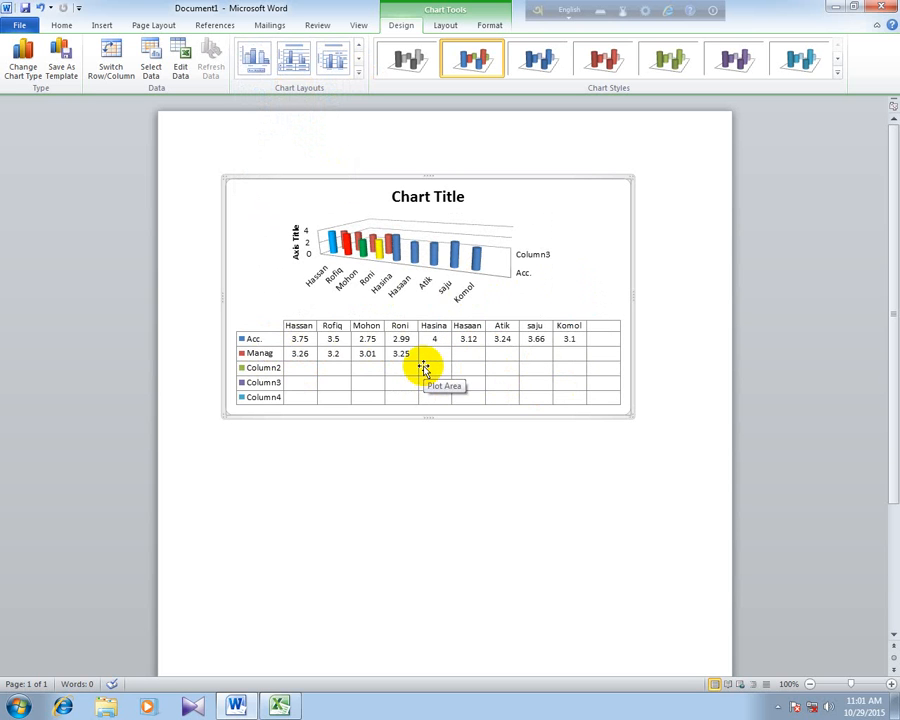
- Enter the Manag scores 2.90, 2.0, 1.99 and -3.99 in cells C6 to C9 of the chart data sheet, and minimize the sheet
click(280, 706)
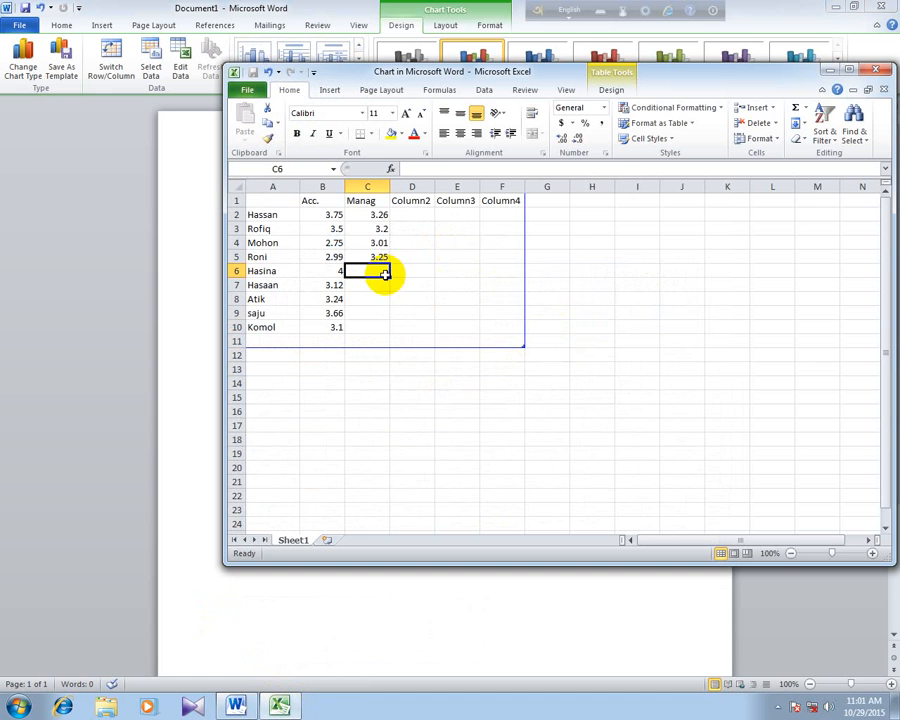
text(2.90)
key(Return)
text(2.)
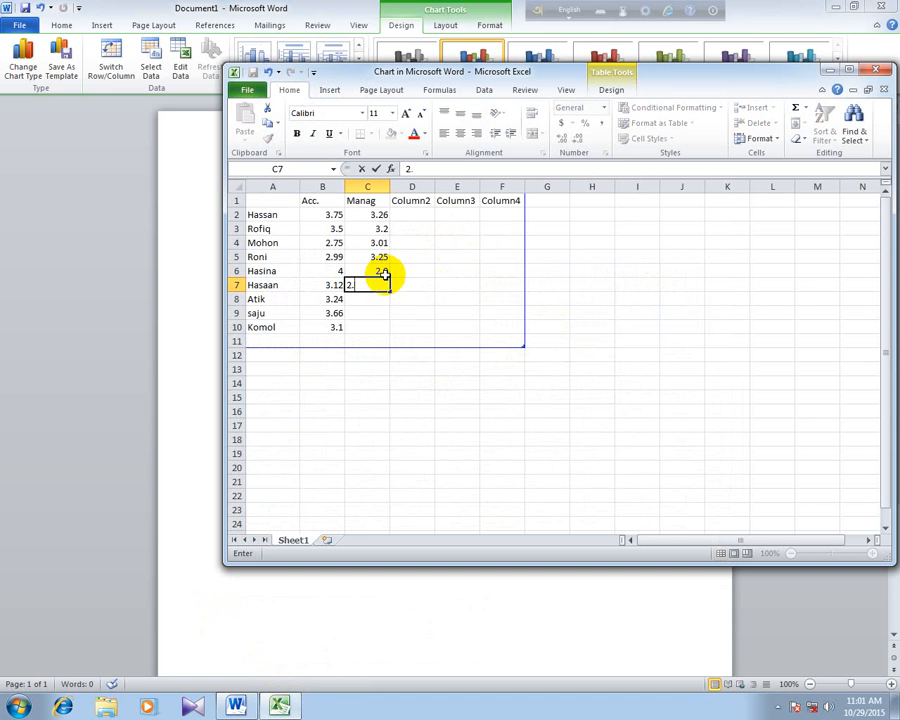
text(0)
key(Return)
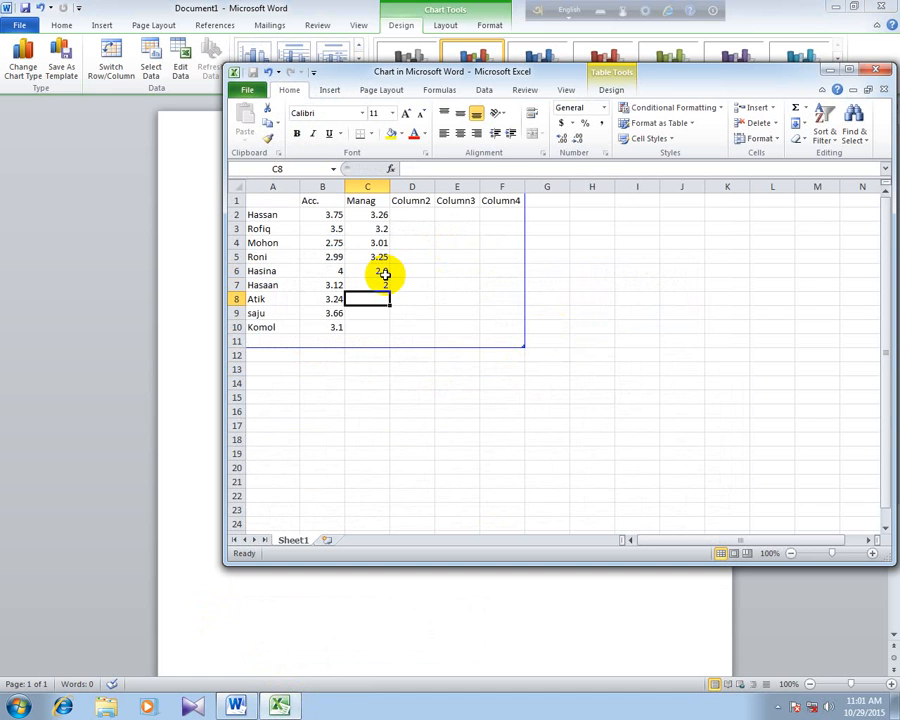
text(1.99)
key(Return)
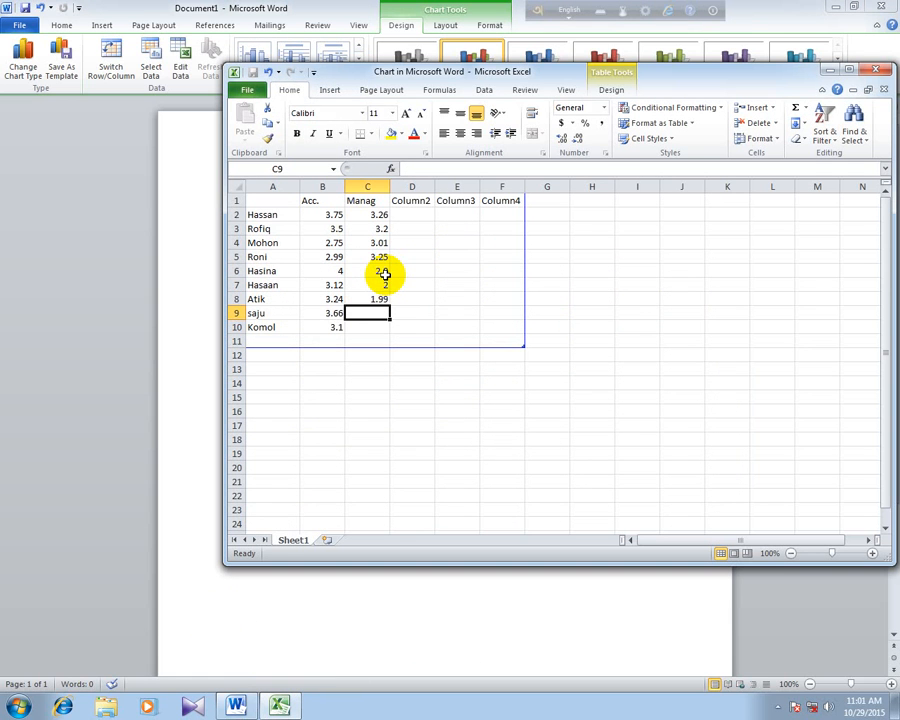
text(-)
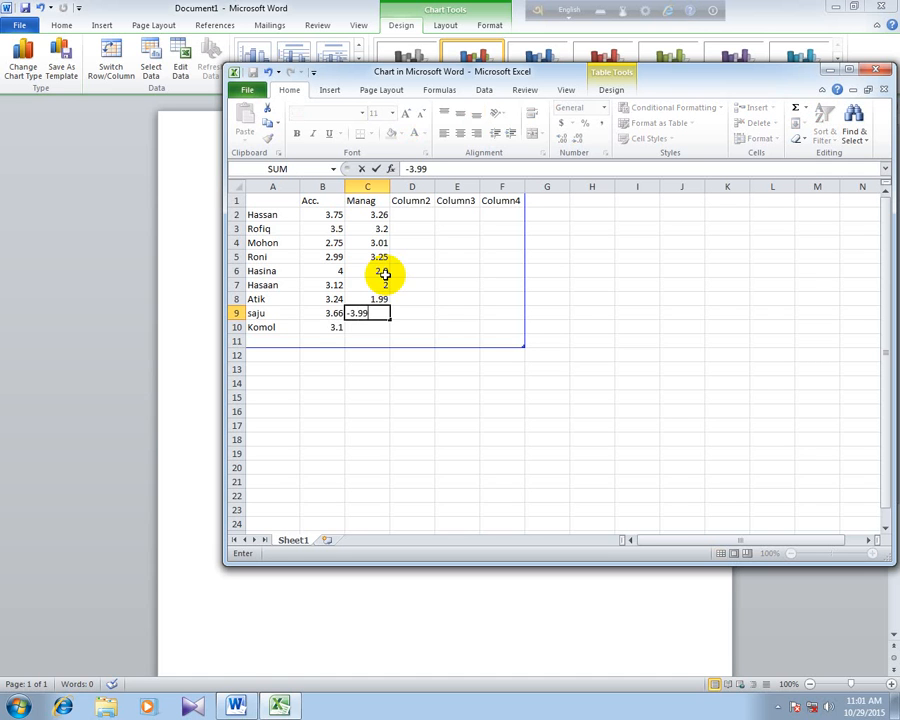
text(3.99)
click(369, 328)
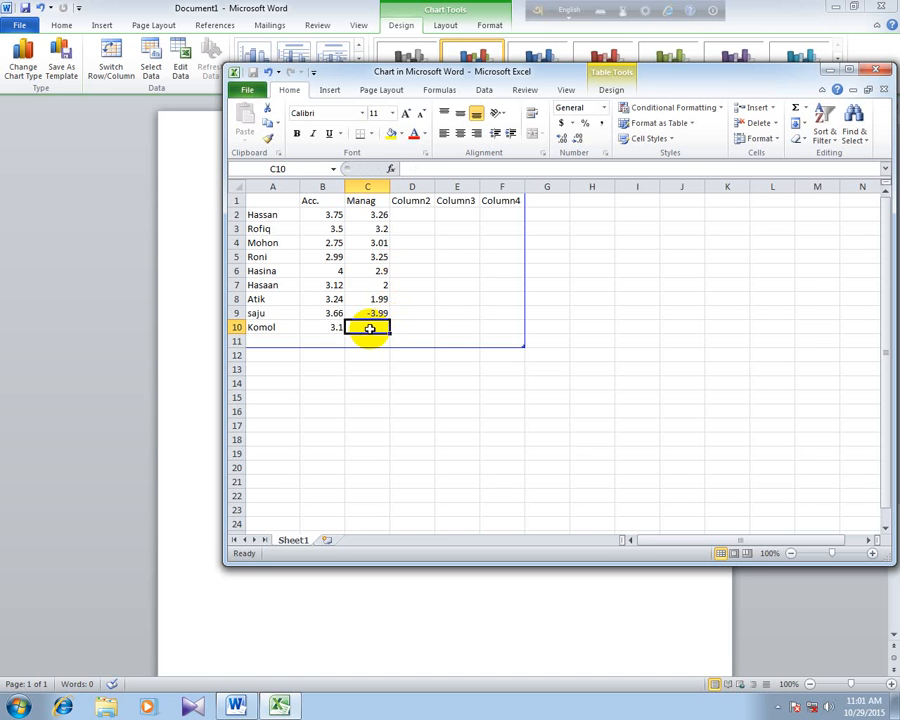
click(828, 69)
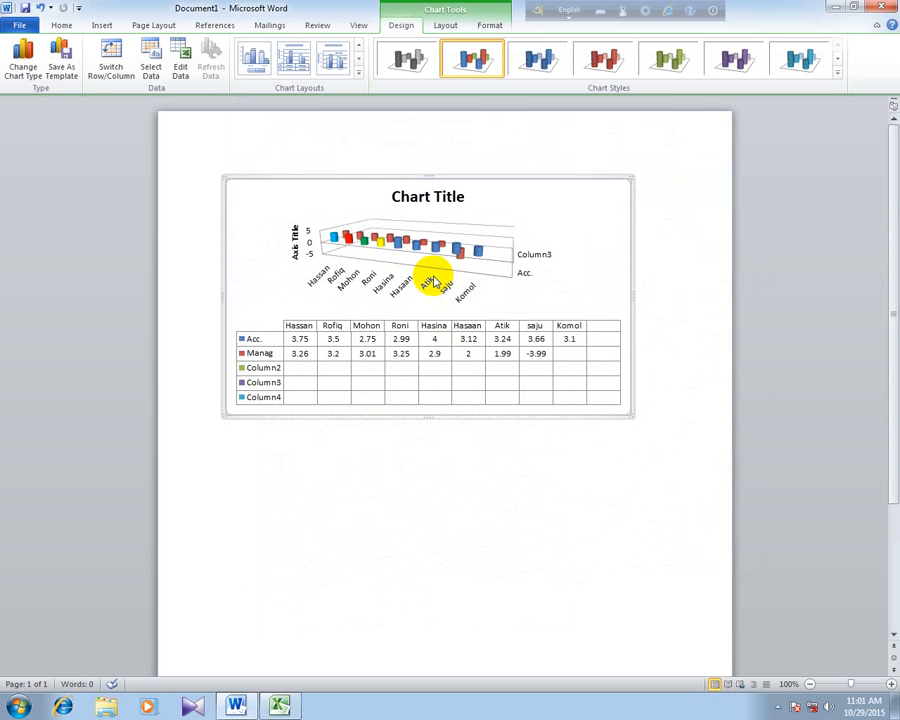
- Switch the chart to the layout with data labels on the cylinders, a legend below the plot and no title
click(362, 79)
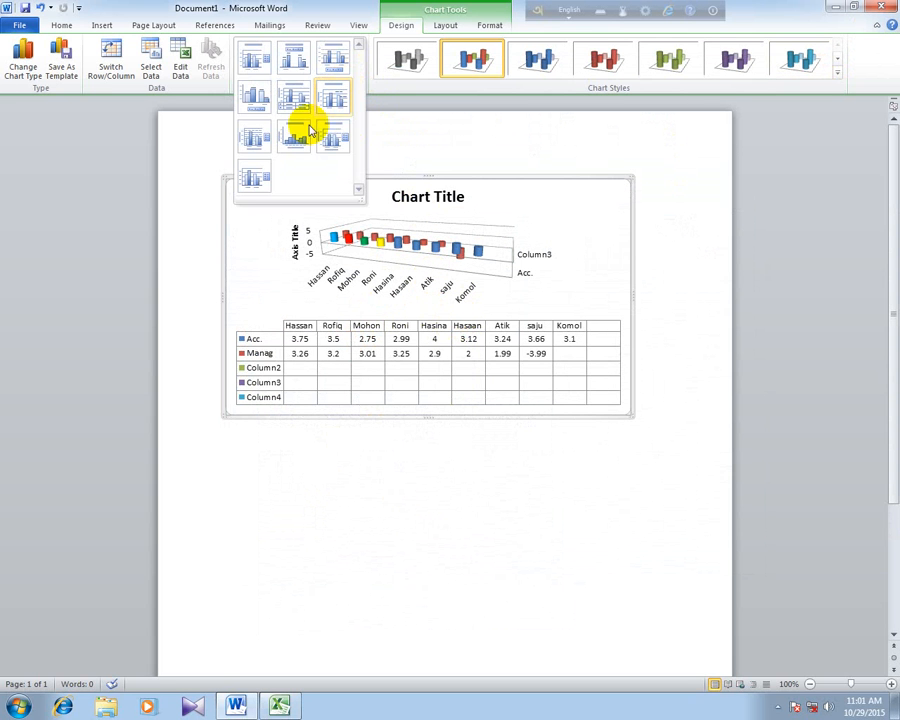
click(333, 145)
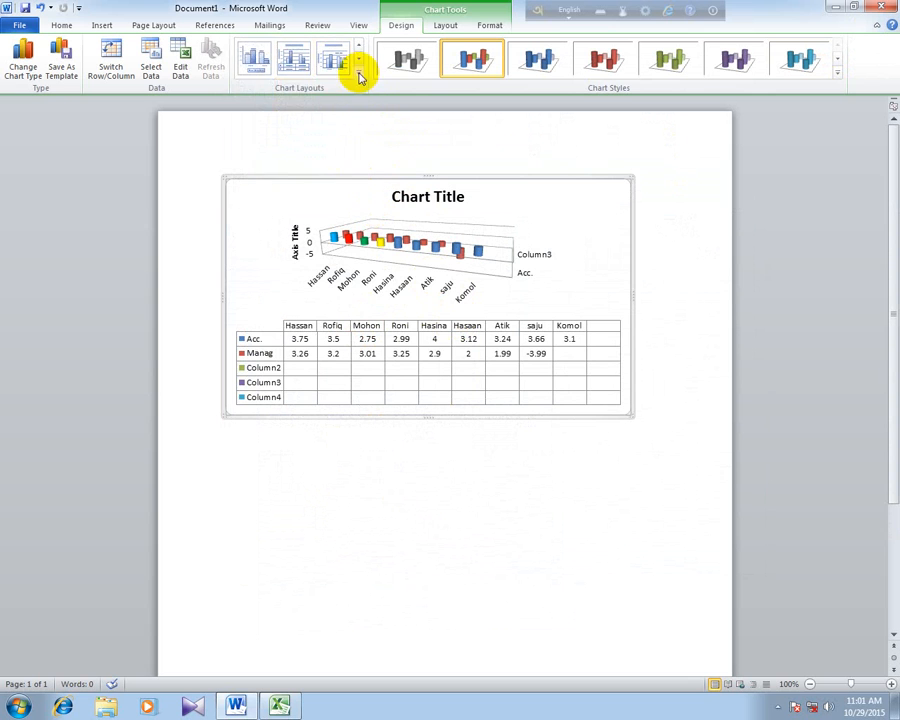
click(359, 73)
click(253, 107)
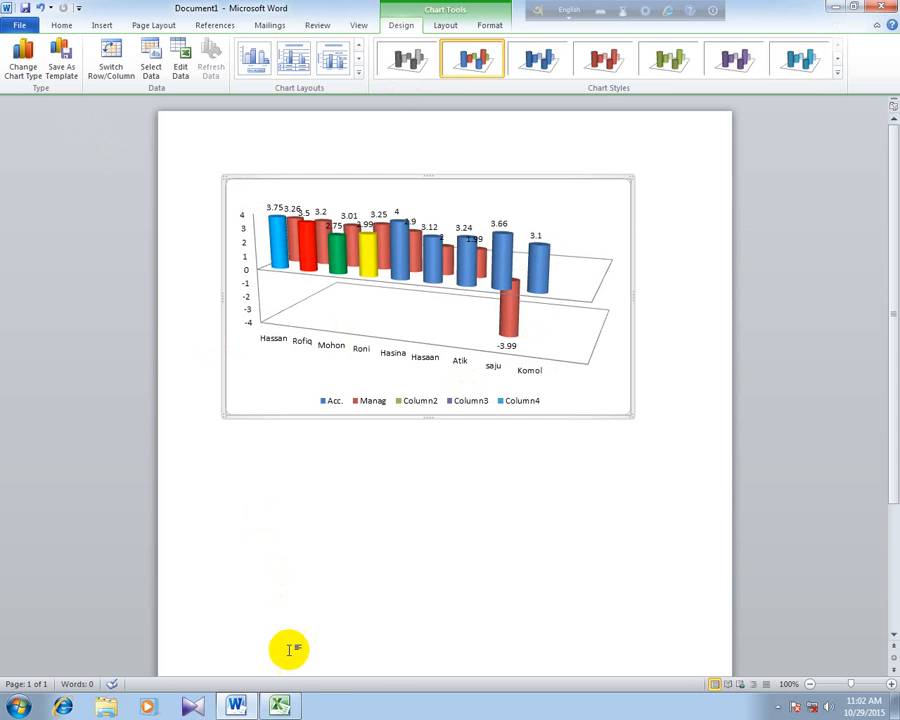
- Reopen the chart data sheet and rename the Column2 header in D1 to Marketing
click(283, 707)
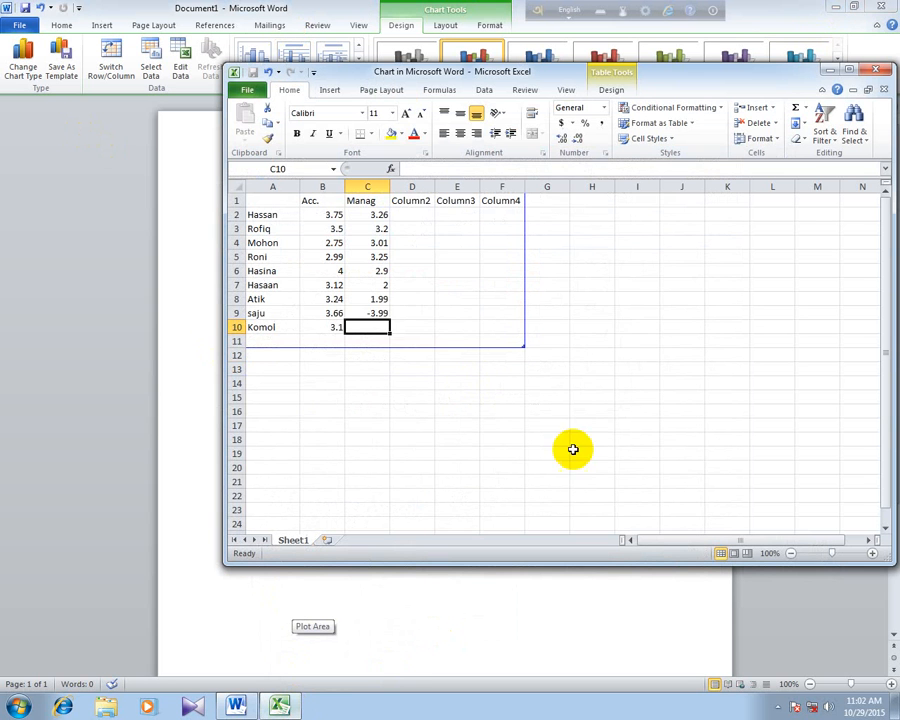
click(416, 224)
click(417, 199)
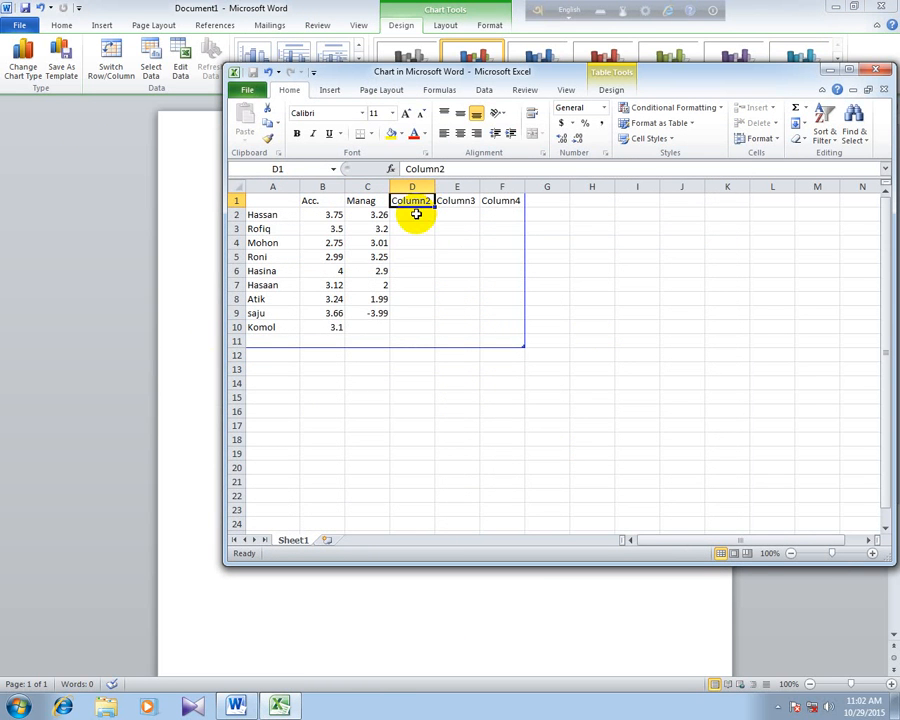
text(Marketing)
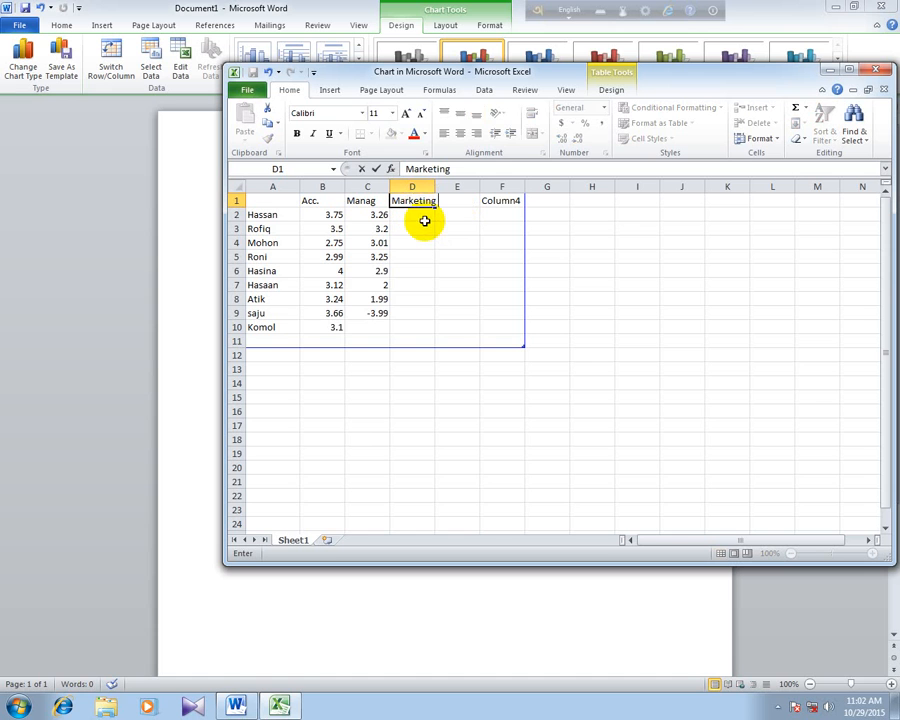
key(Return)
- Enter Marketing scores 2.0 in D2 and 3.8 in D3, fill 3.8 down to D9, and minimize the data sheet
text(2.0)
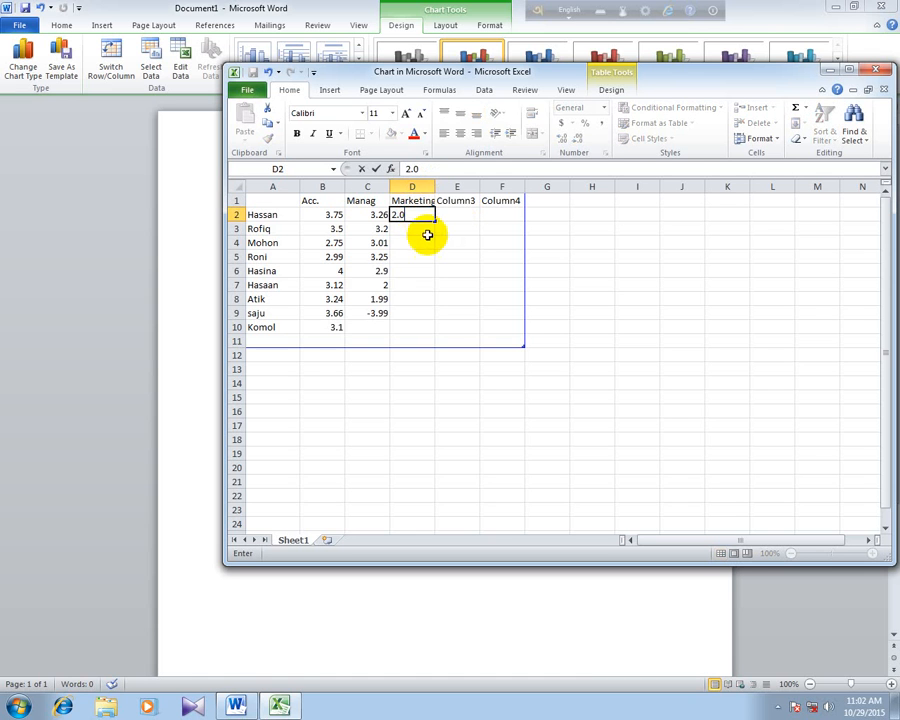
key(Return)
text(3.8)
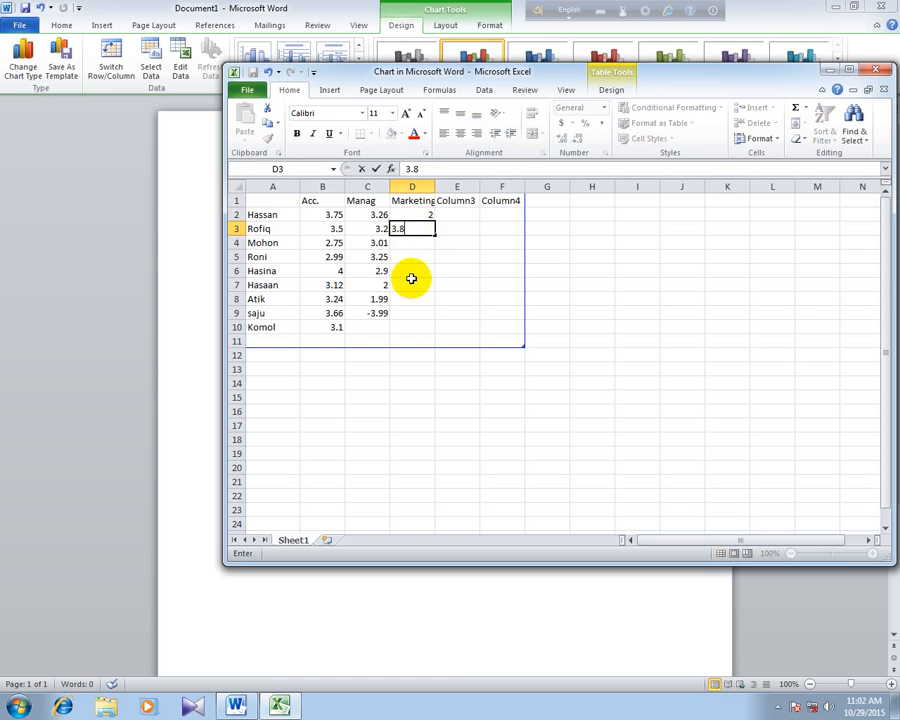
key(Return)
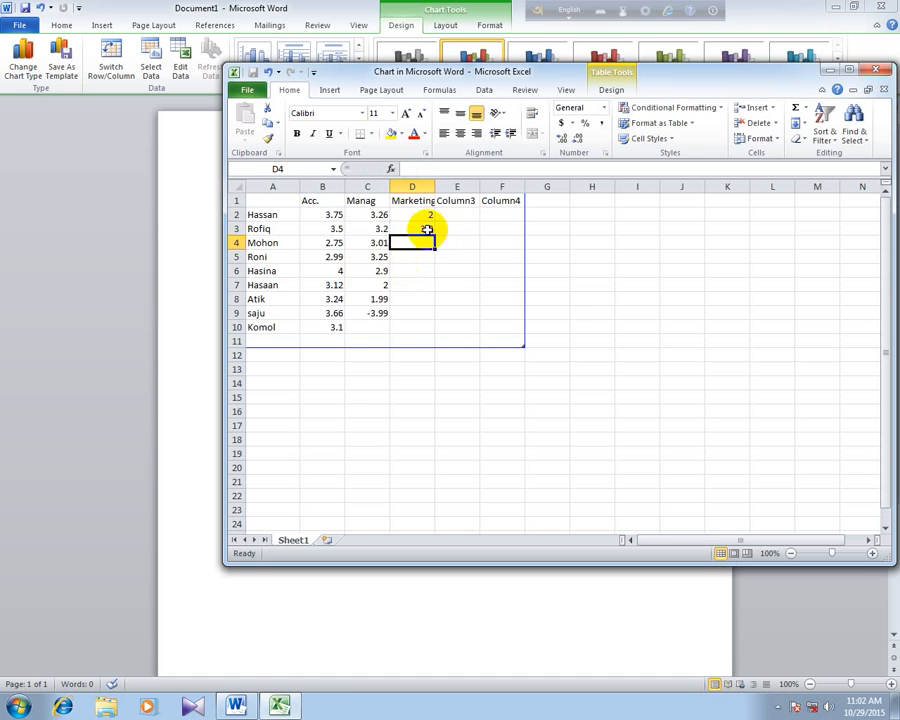
click(430, 228)
drag(436, 236, 434, 318)
click(481, 254)
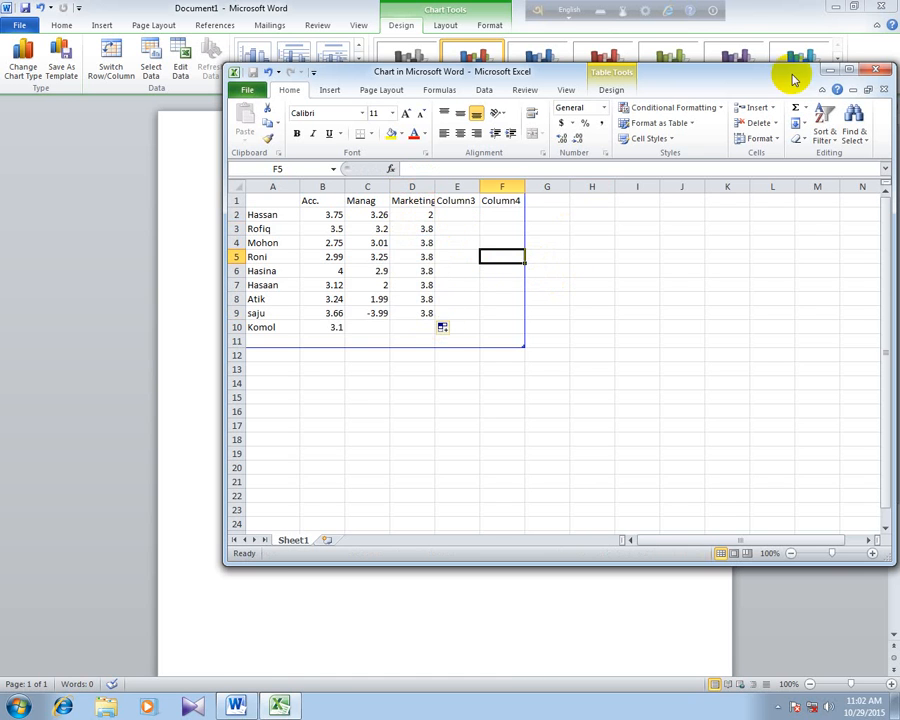
click(830, 70)
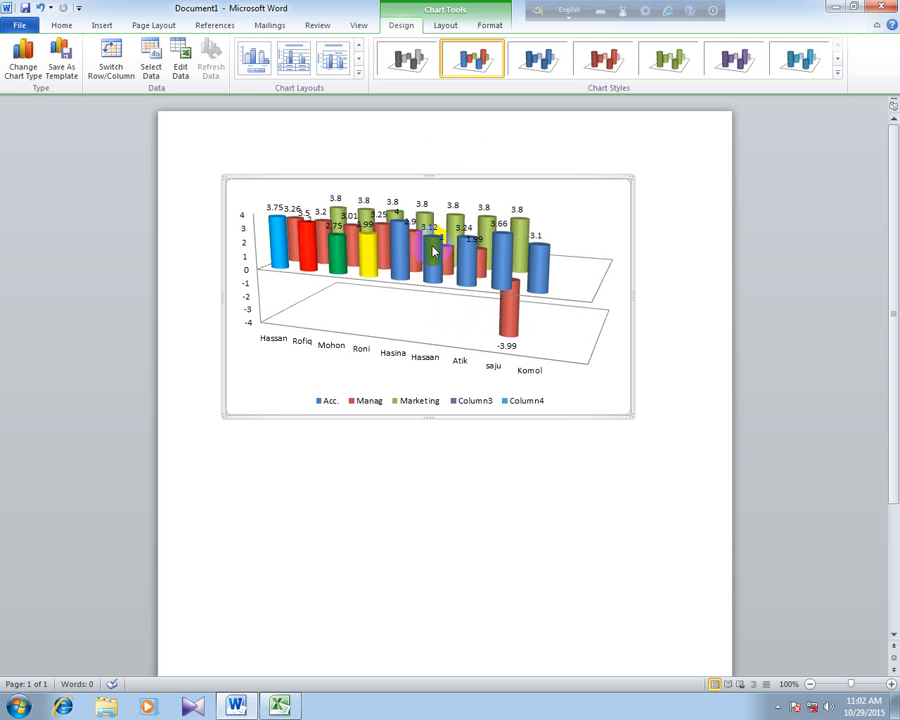
- Apply the chart layout with a chart title, both axis titles and a legend beside the plot
click(357, 72)
click(333, 143)
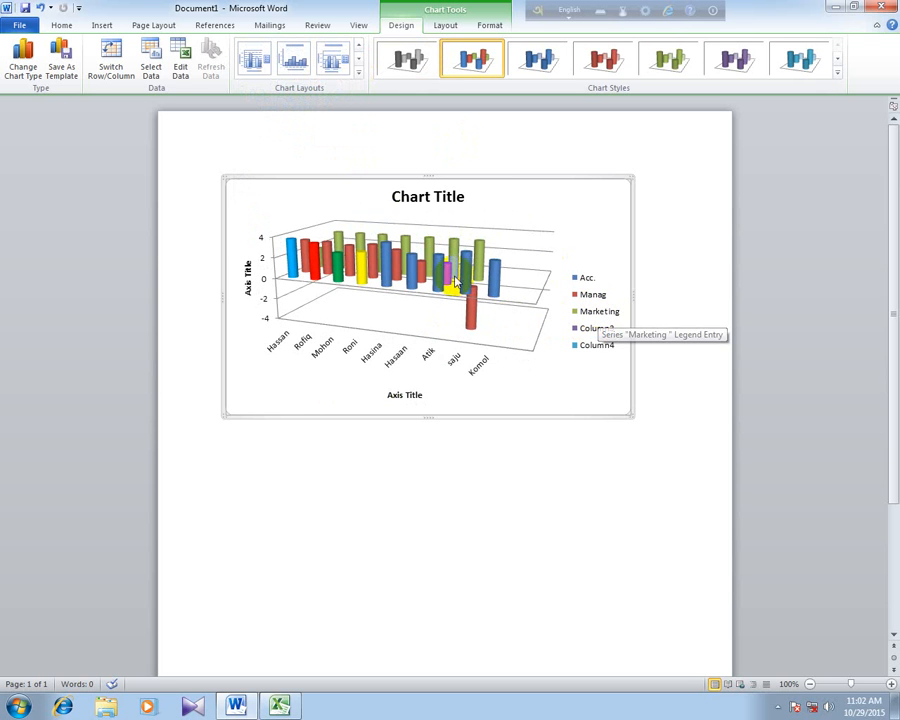
- Try the red chart style with shaded walls, switch to the green style with floor shadows, and select the Acc. series
click(837, 72)
click(591, 222)
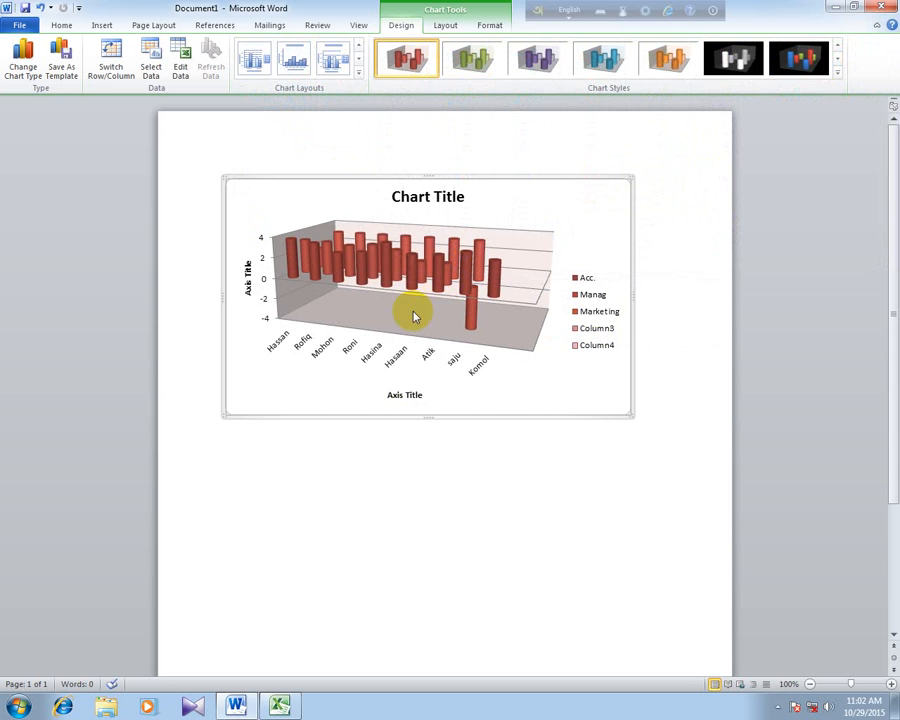
click(838, 76)
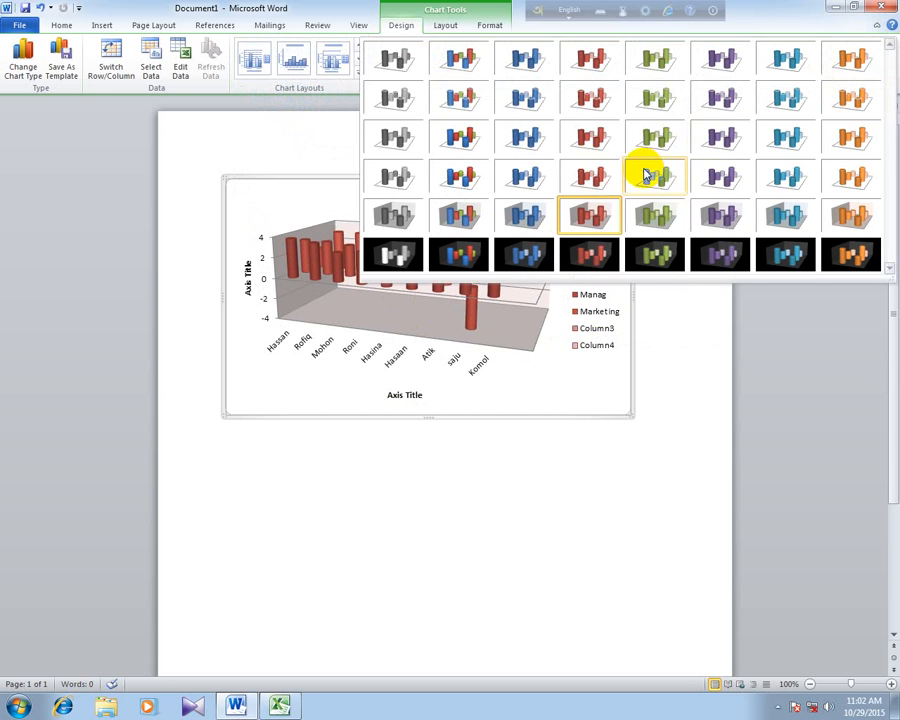
click(640, 175)
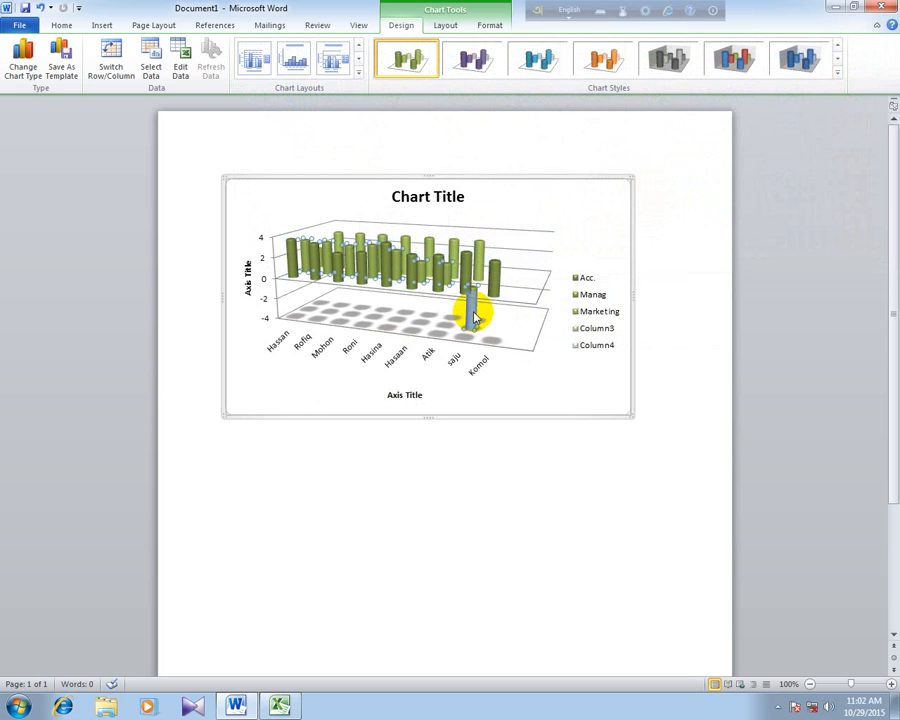
click(499, 273)
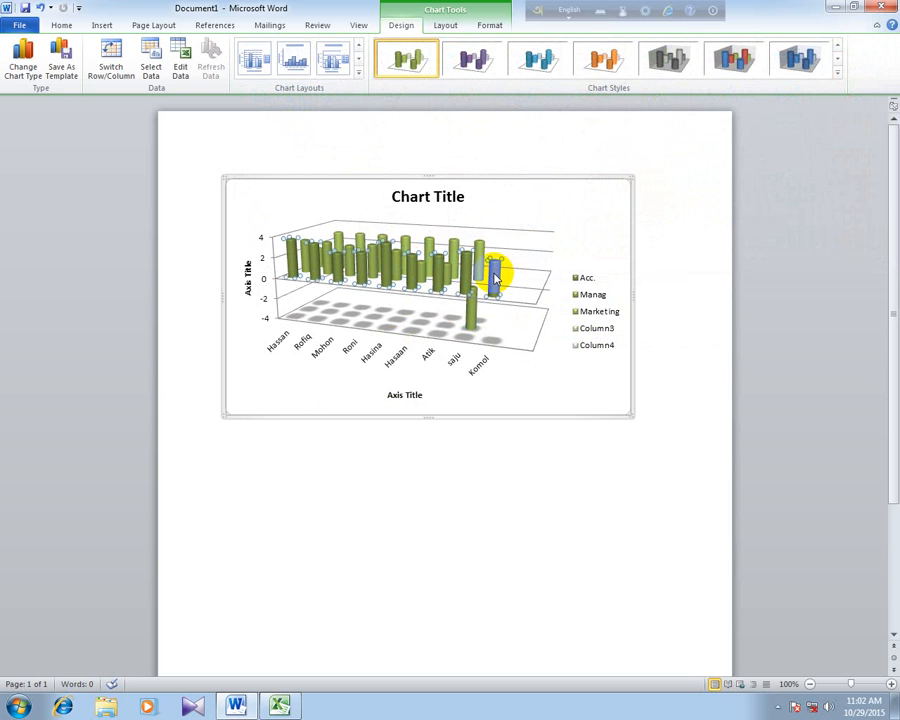
click(361, 244)
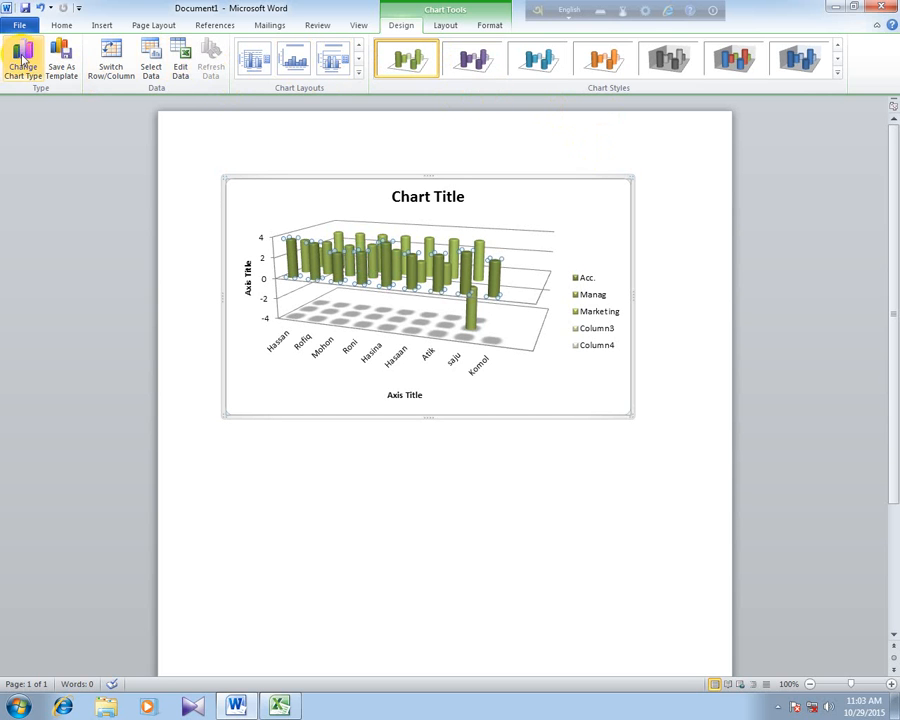
- Change the chart type to 100% stacked column in 3-D, accepting the conversion of the other data series
click(22, 58)
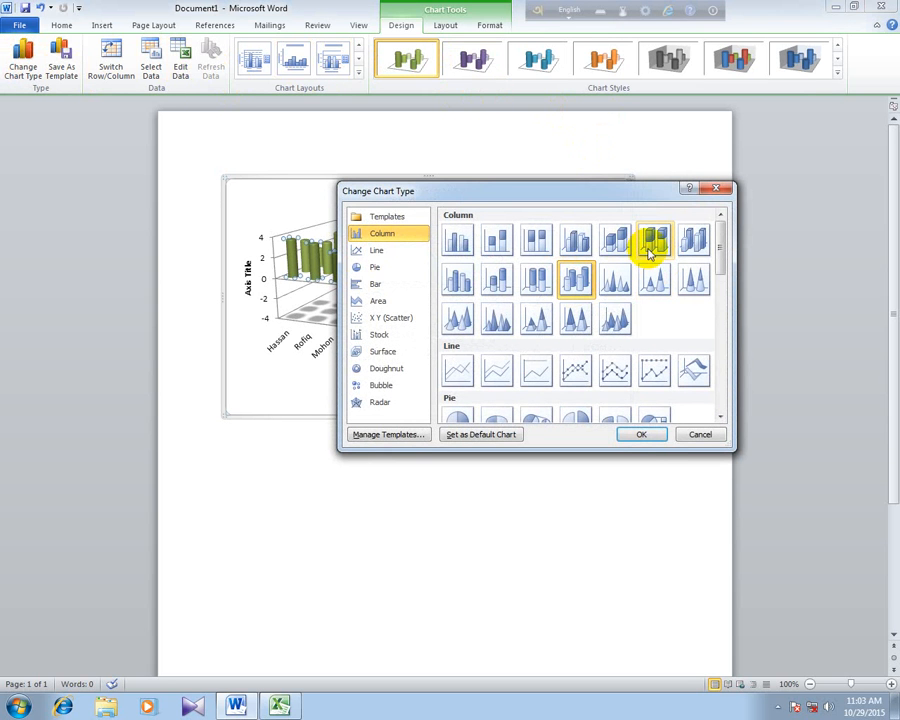
click(650, 242)
click(640, 435)
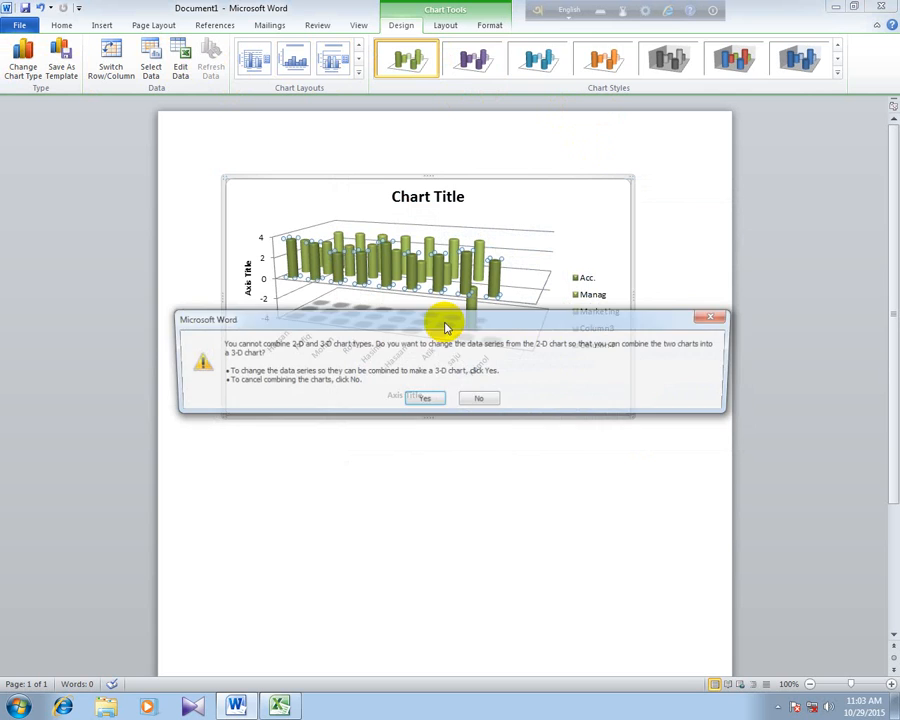
click(426, 399)
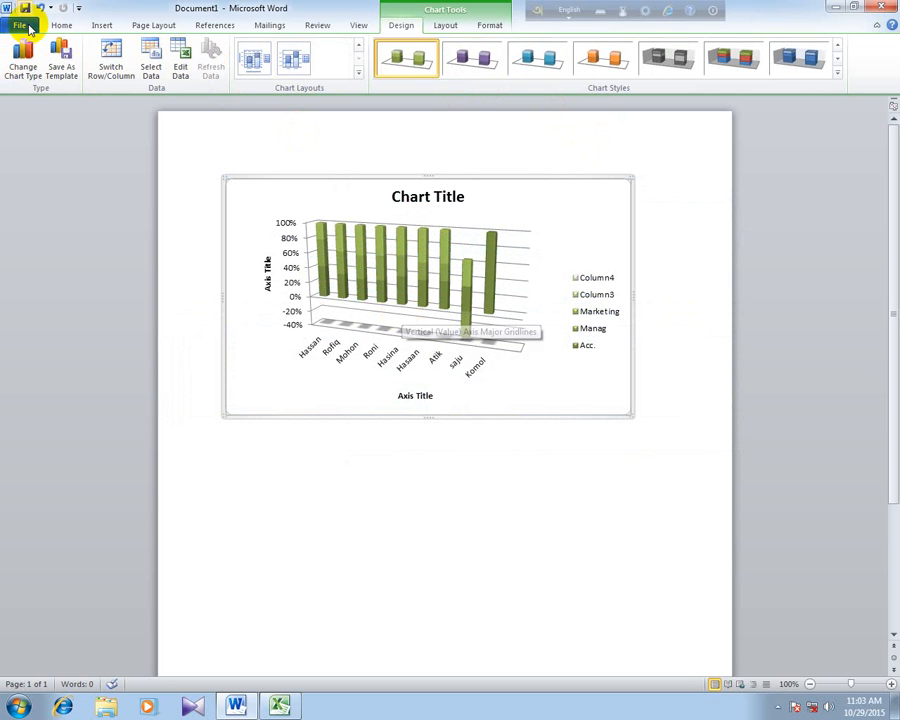
- Change the chart type to clustered cylinder
click(22, 58)
click(458, 279)
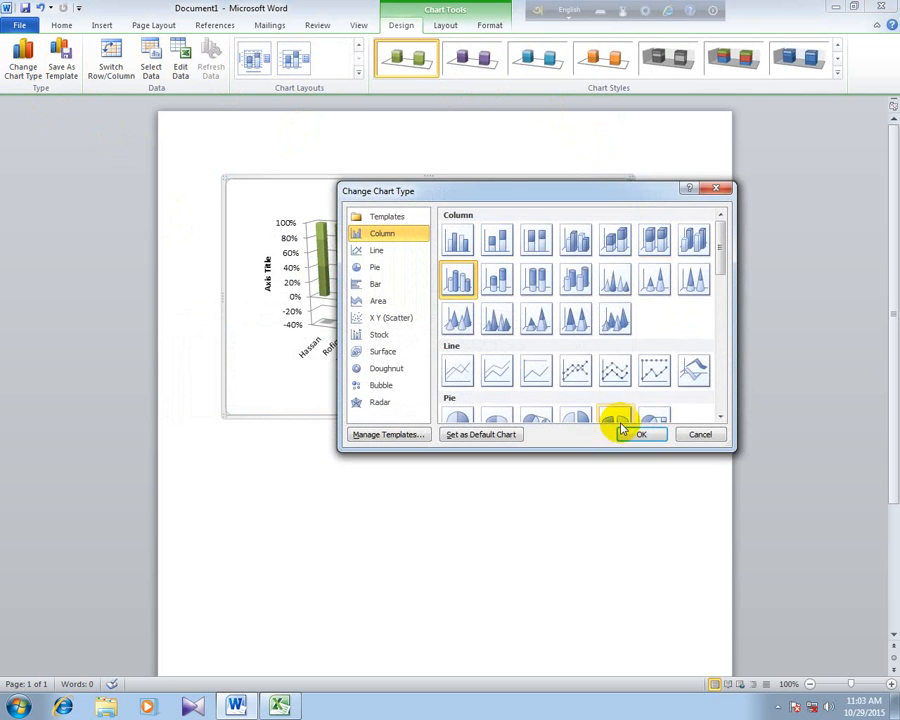
click(641, 434)
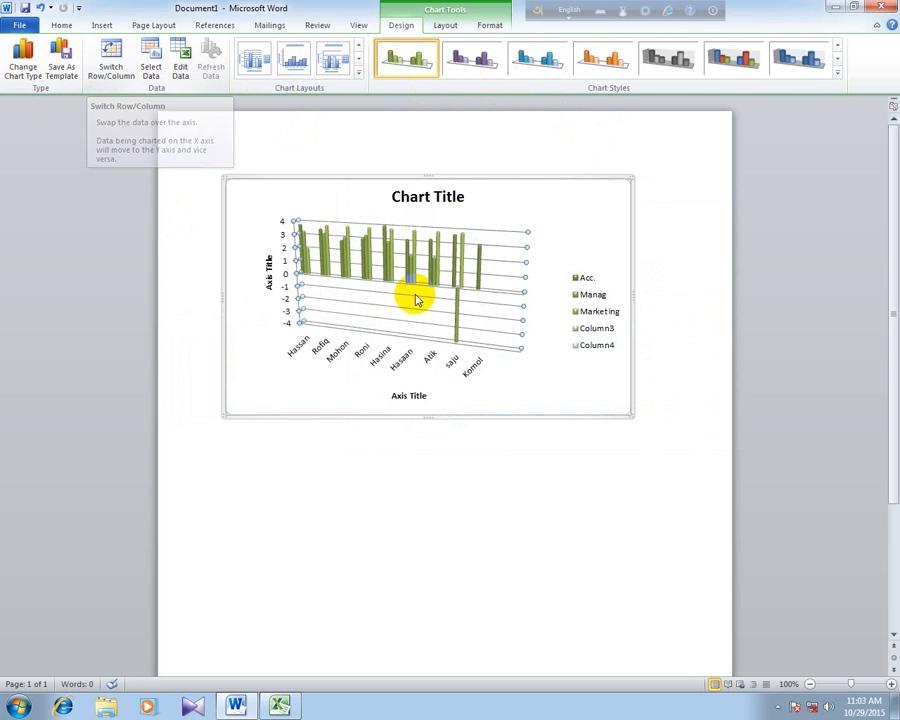
- Apply the red chart style with shaded walls and enlarge the chart from its lower-right corner to nearly the page's right edge
click(837, 72)
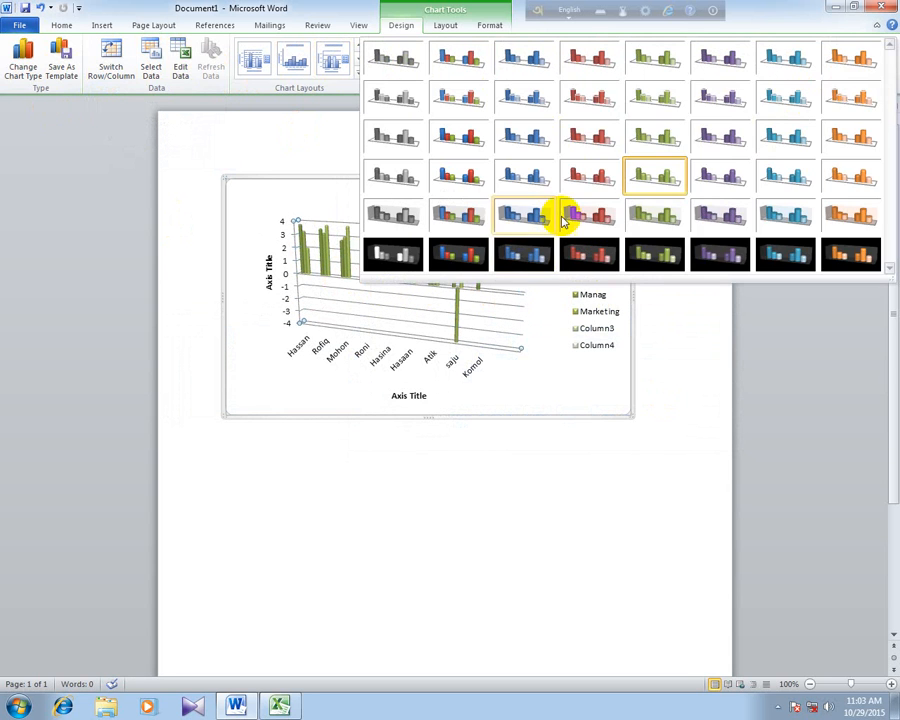
click(589, 176)
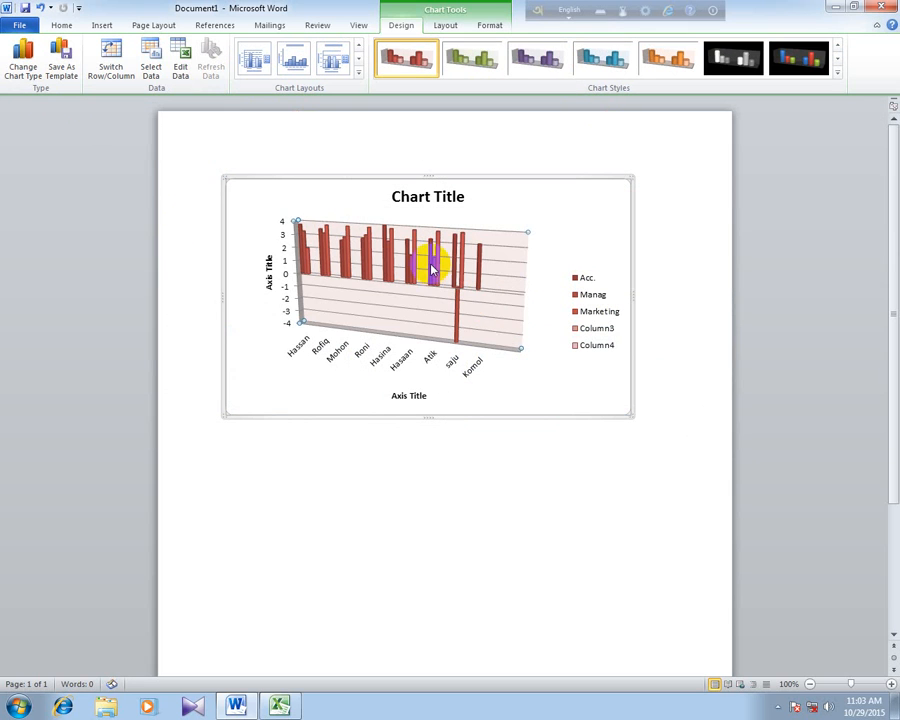
click(510, 306)
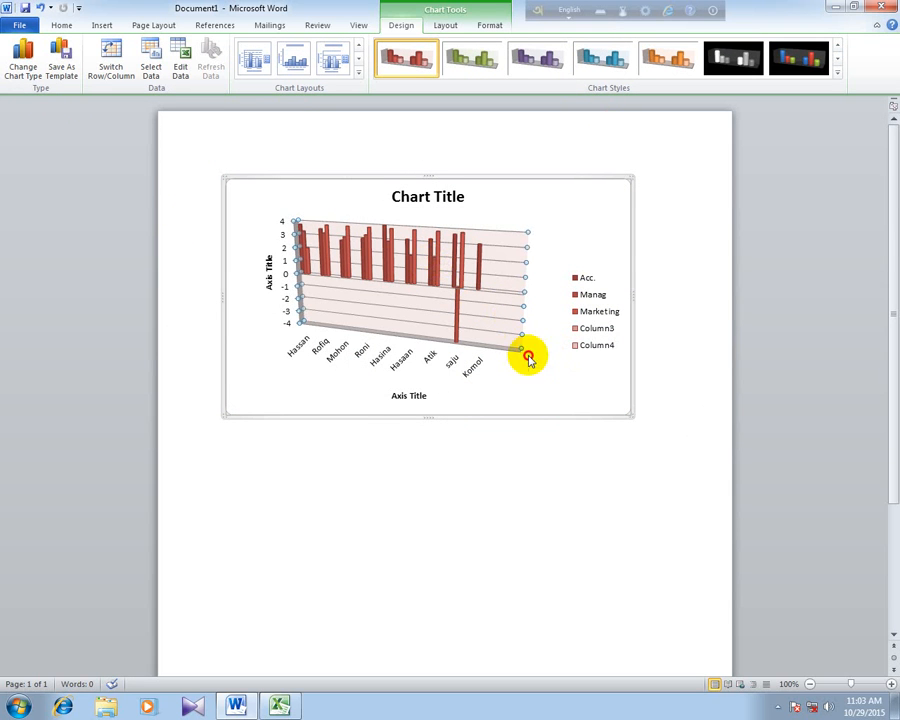
drag(631, 416, 713, 575)
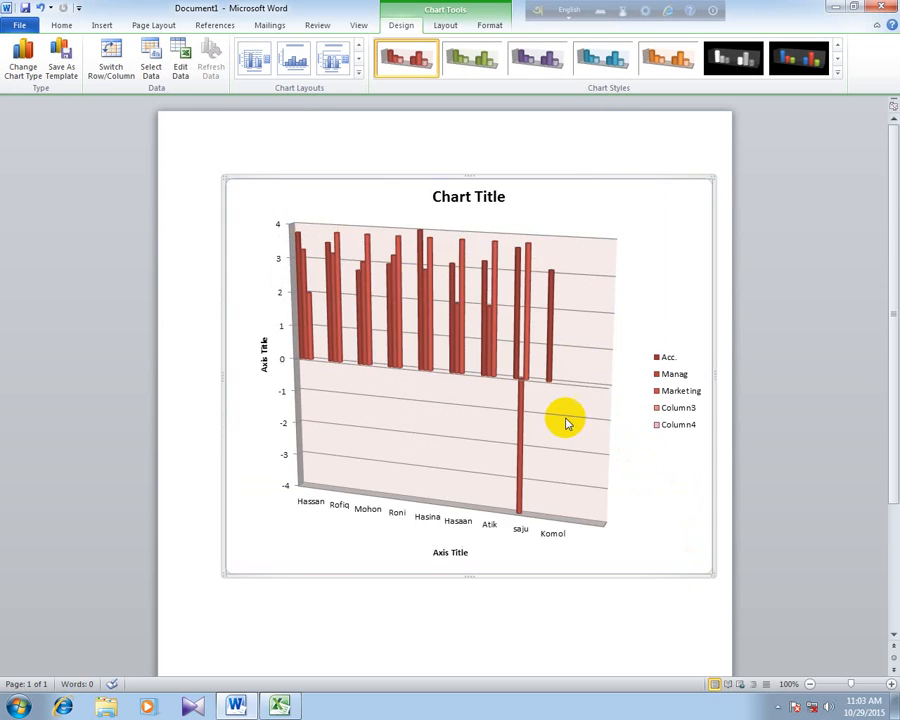
- Fill the sixth category's Marketing cylinder with light blue
click(465, 335)
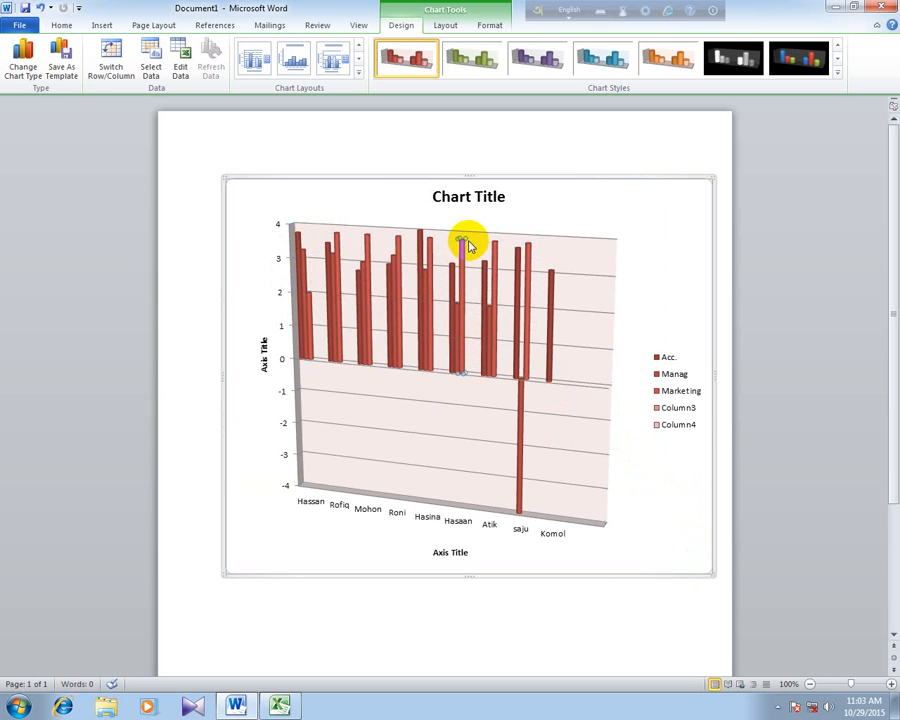
click(484, 30)
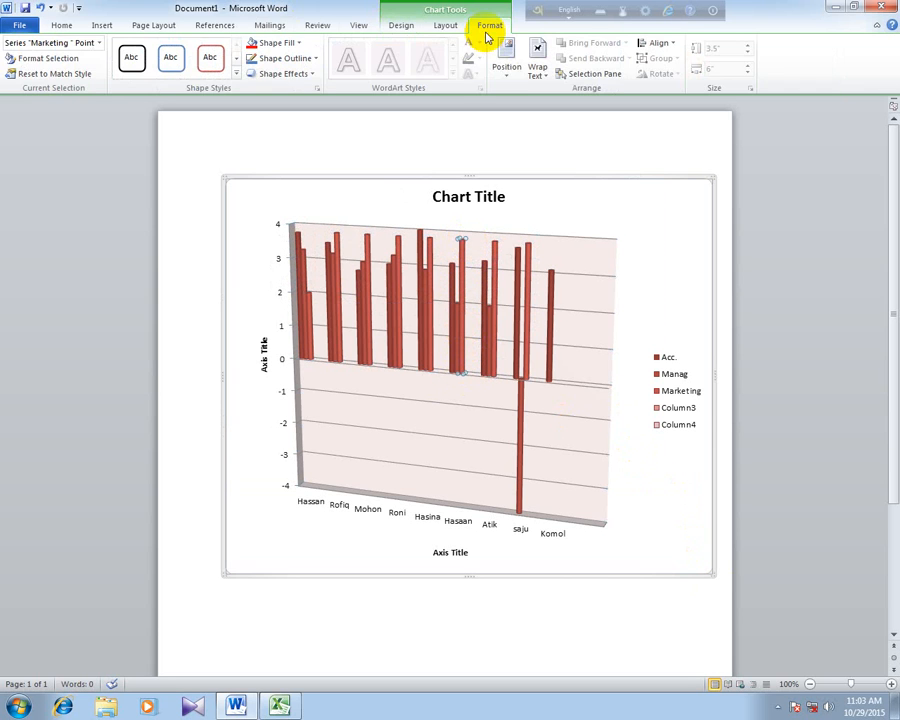
click(274, 42)
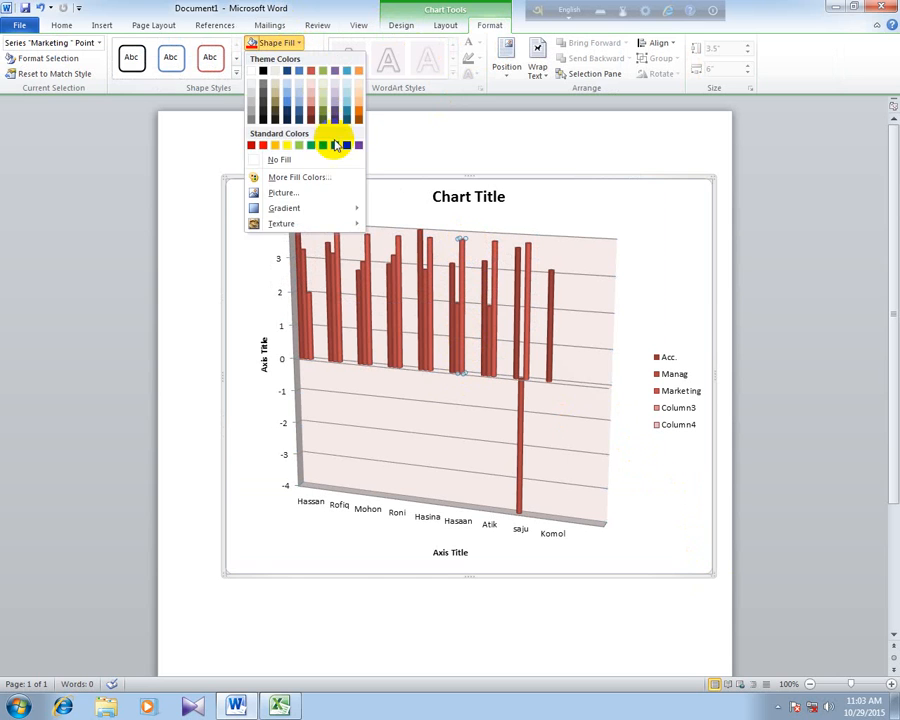
click(325, 146)
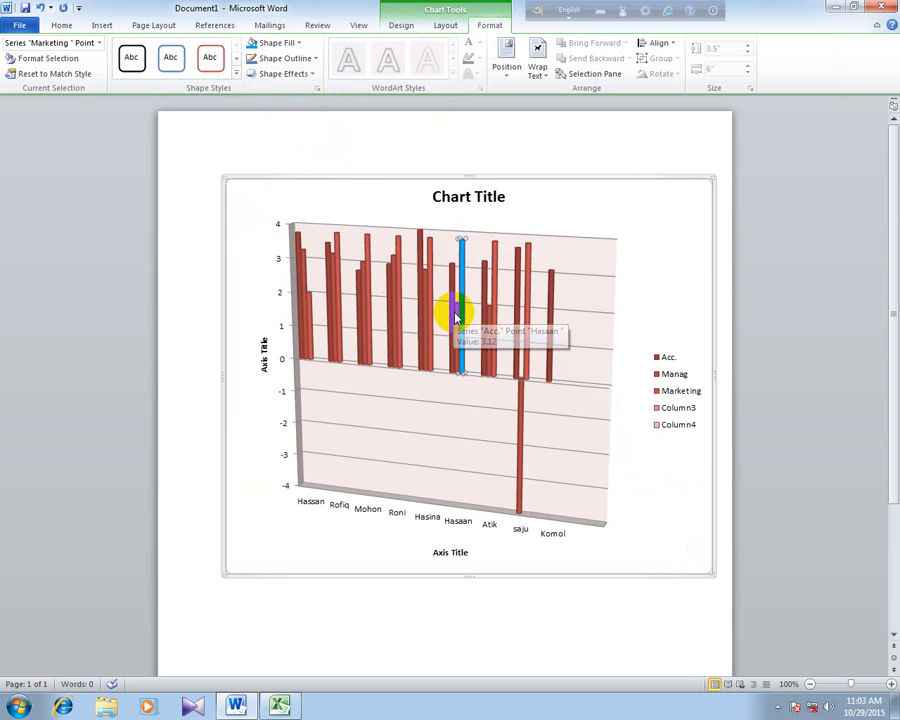
- Fill the sixth category's Acc. cylinder with light green and its Manag cylinder with blue
click(456, 318)
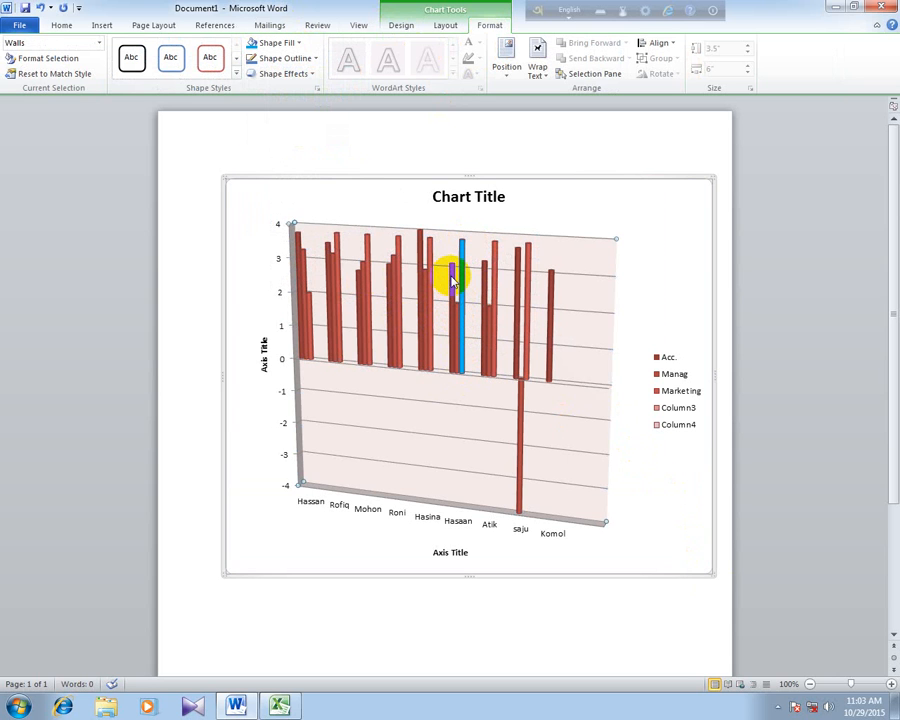
click(453, 283)
click(452, 281)
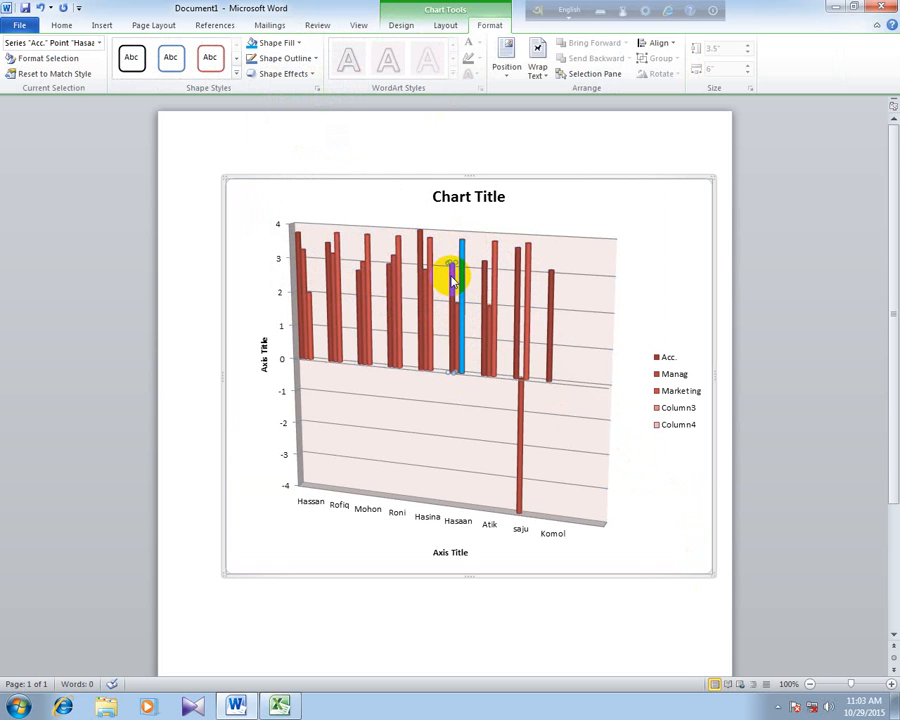
click(270, 42)
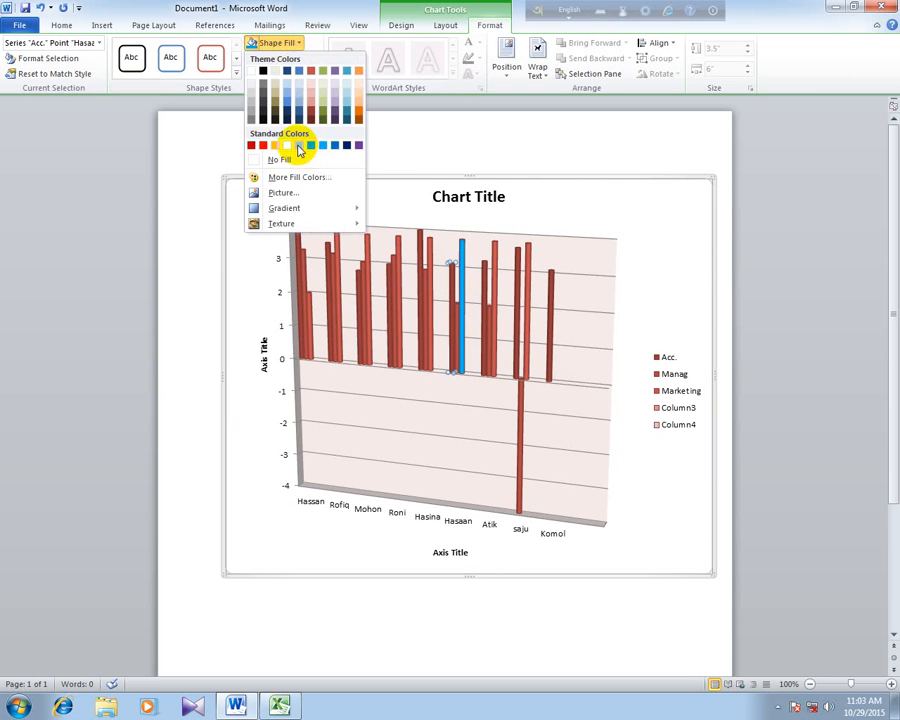
click(298, 145)
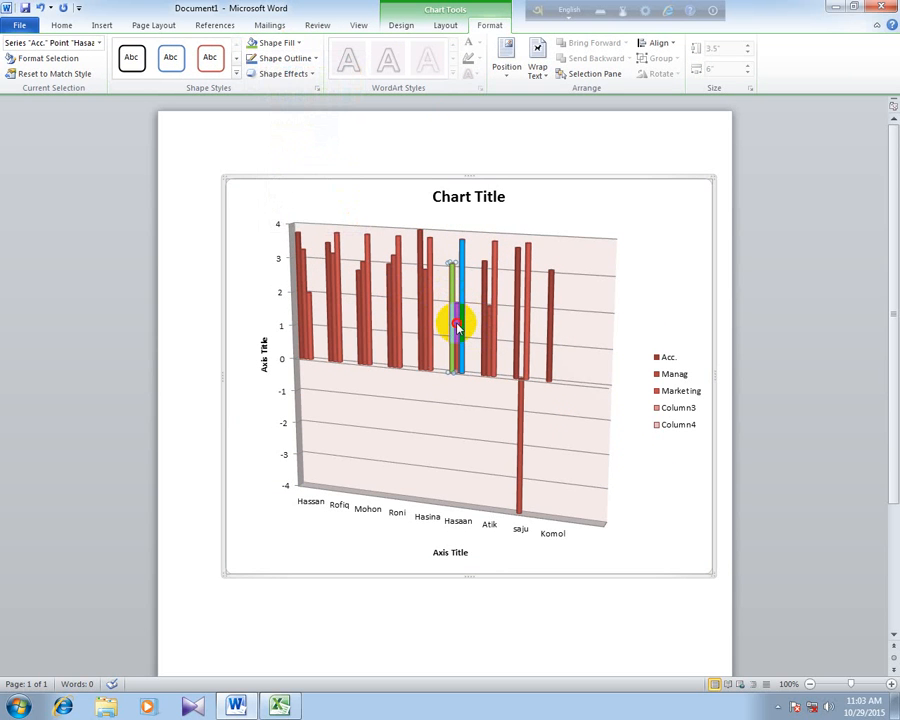
click(267, 42)
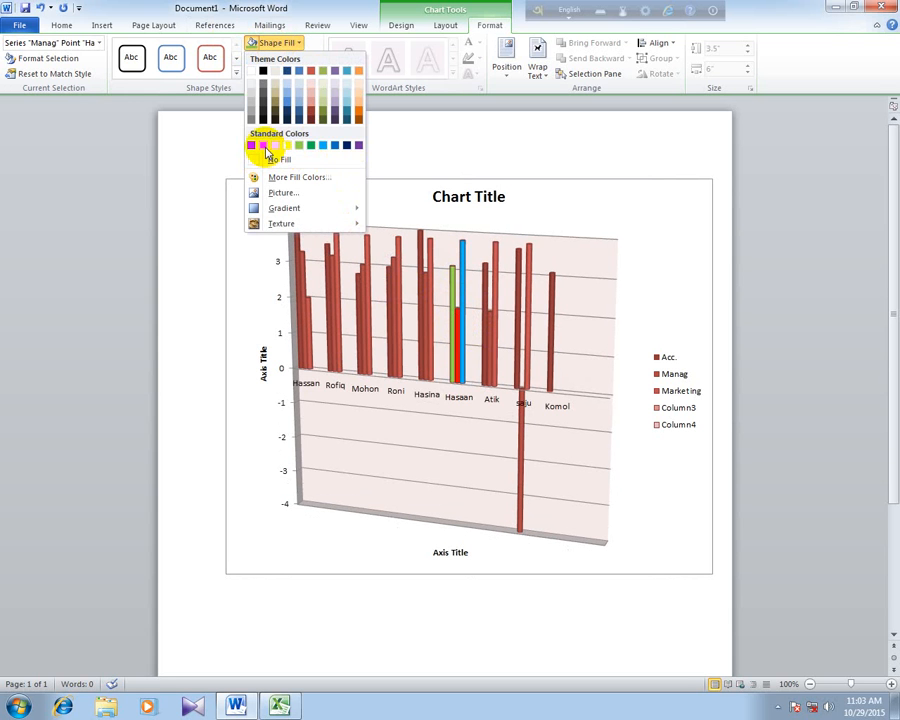
click(336, 124)
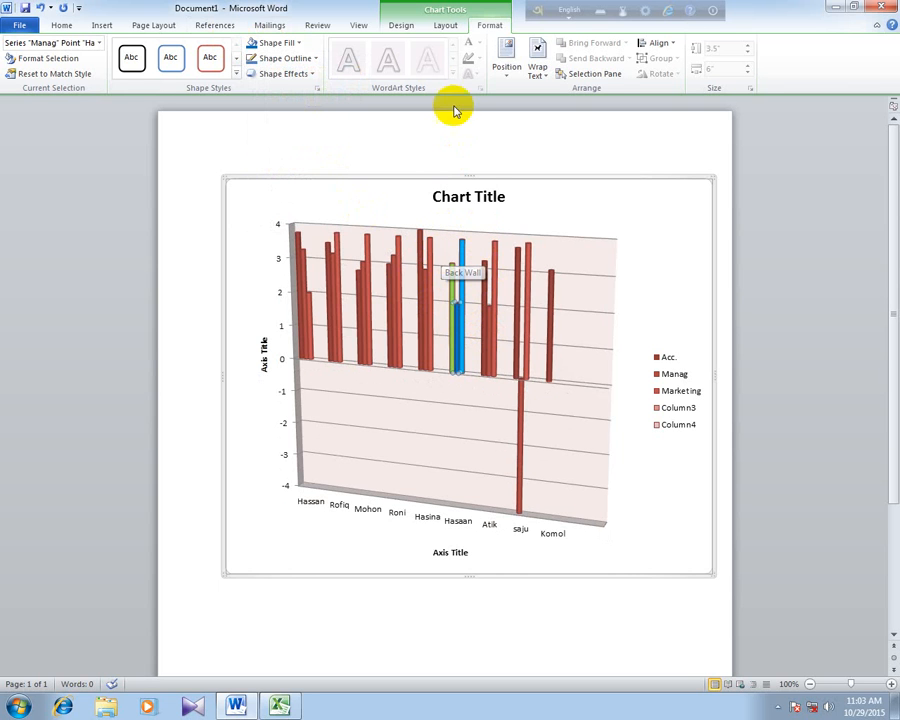
click(406, 26)
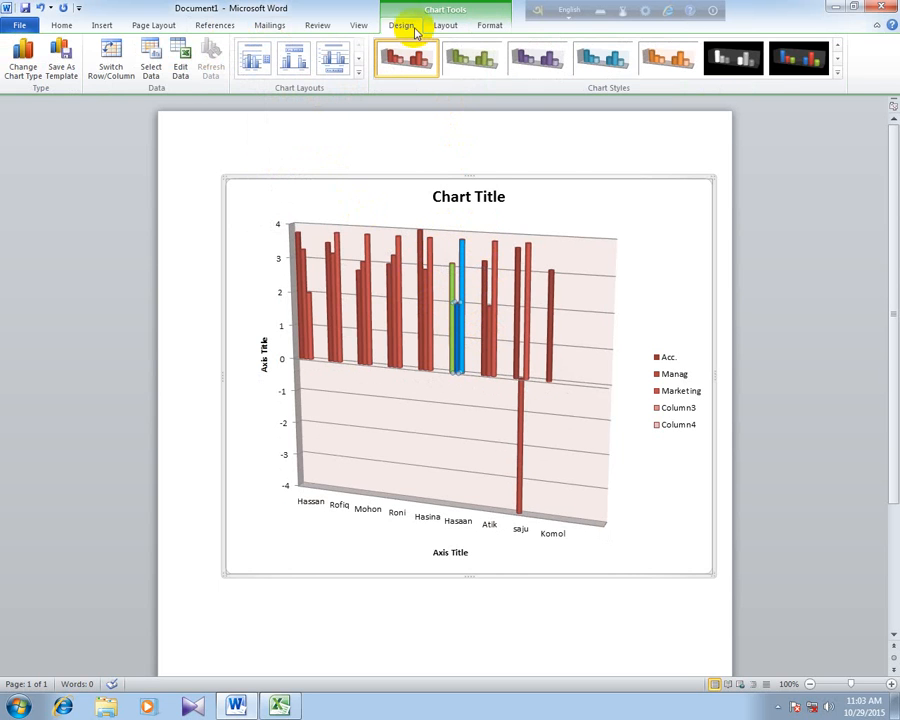
click(841, 72)
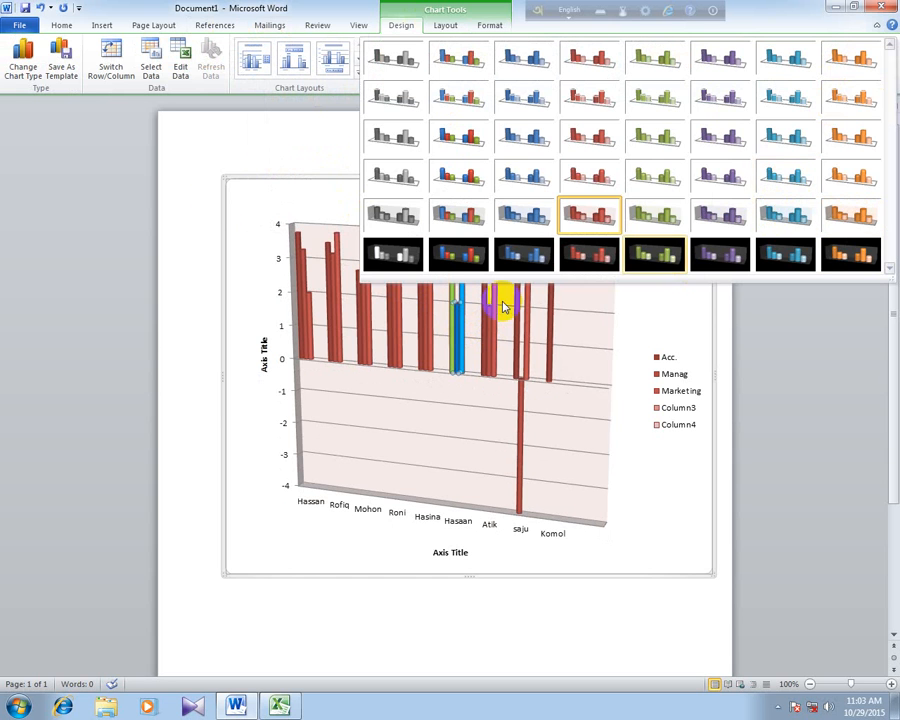
click(225, 156)
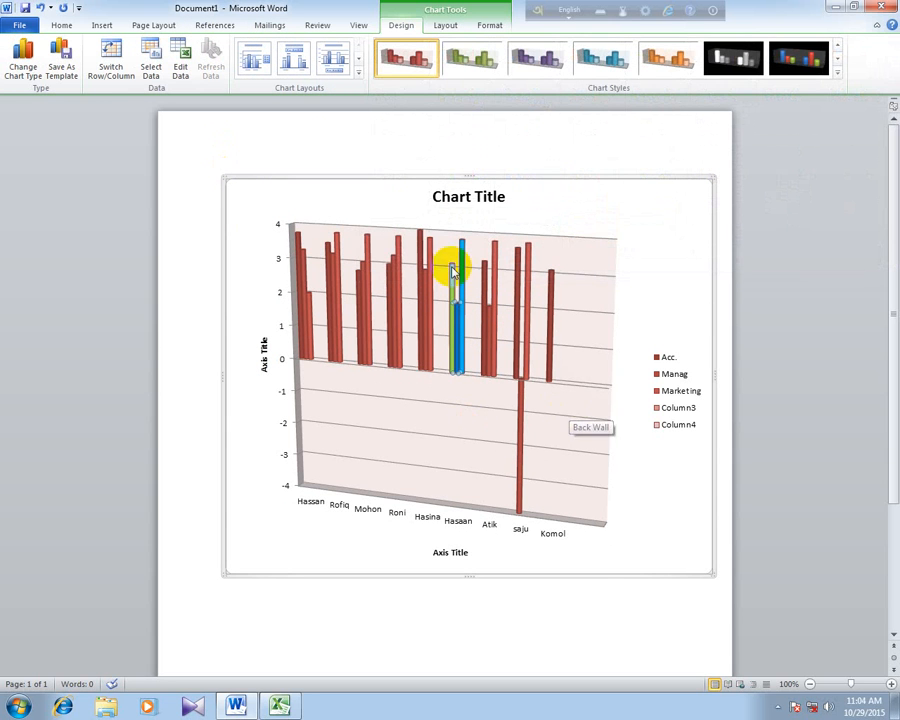
- Change the chart type to scatter with straight lines and markers, accepting the conversion of the data series to 2-D
click(105, 26)
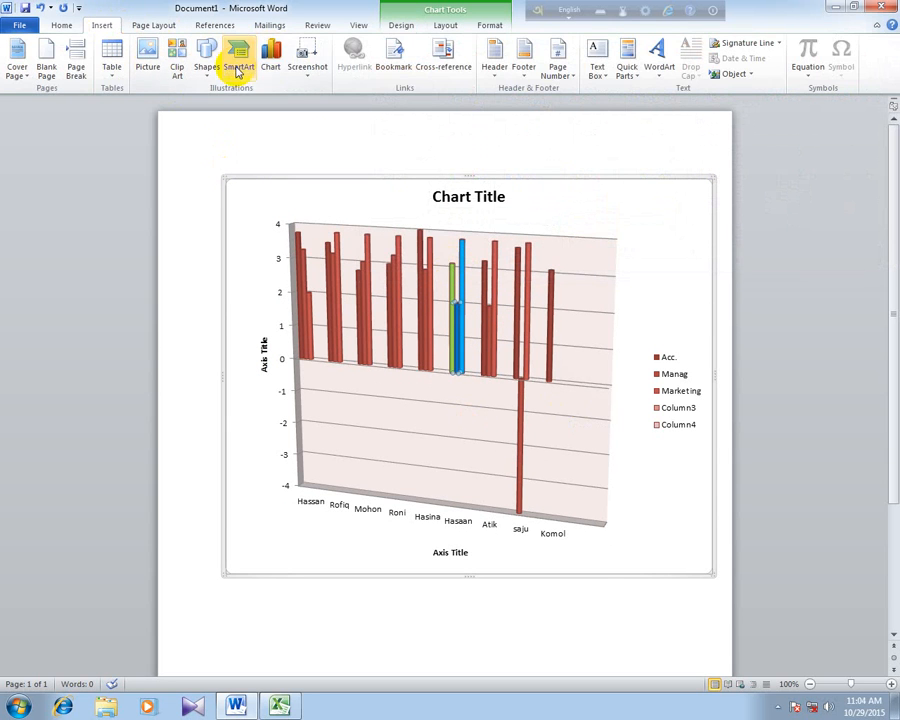
click(270, 58)
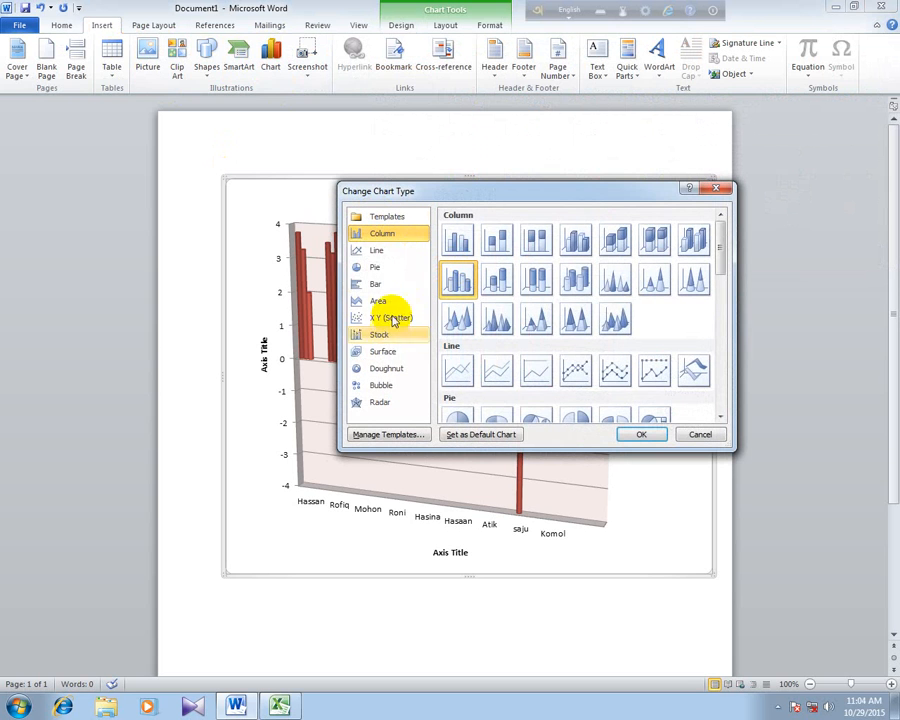
click(393, 319)
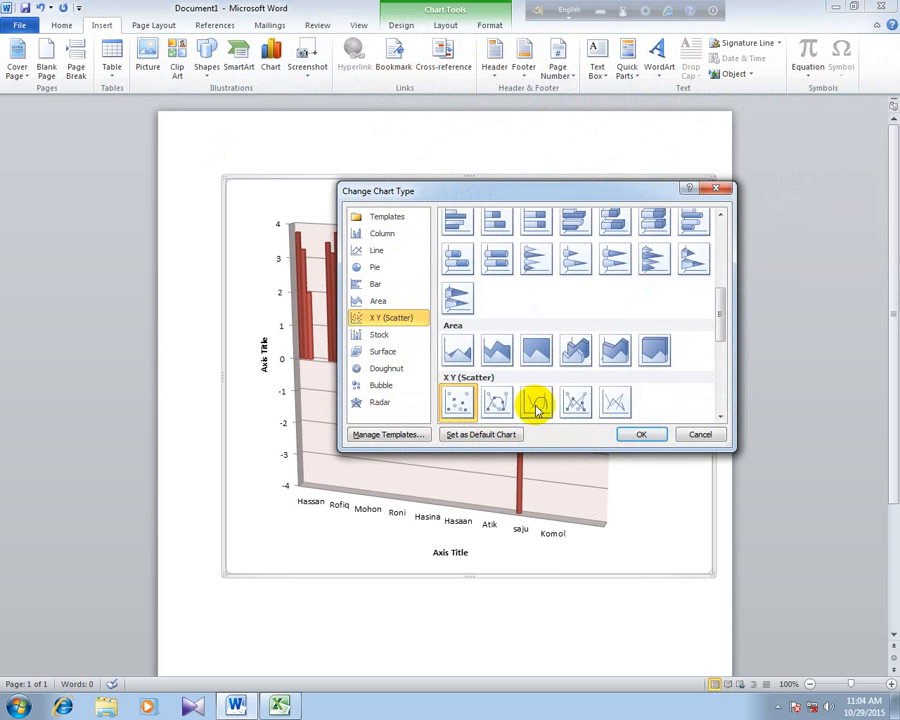
click(576, 401)
click(633, 438)
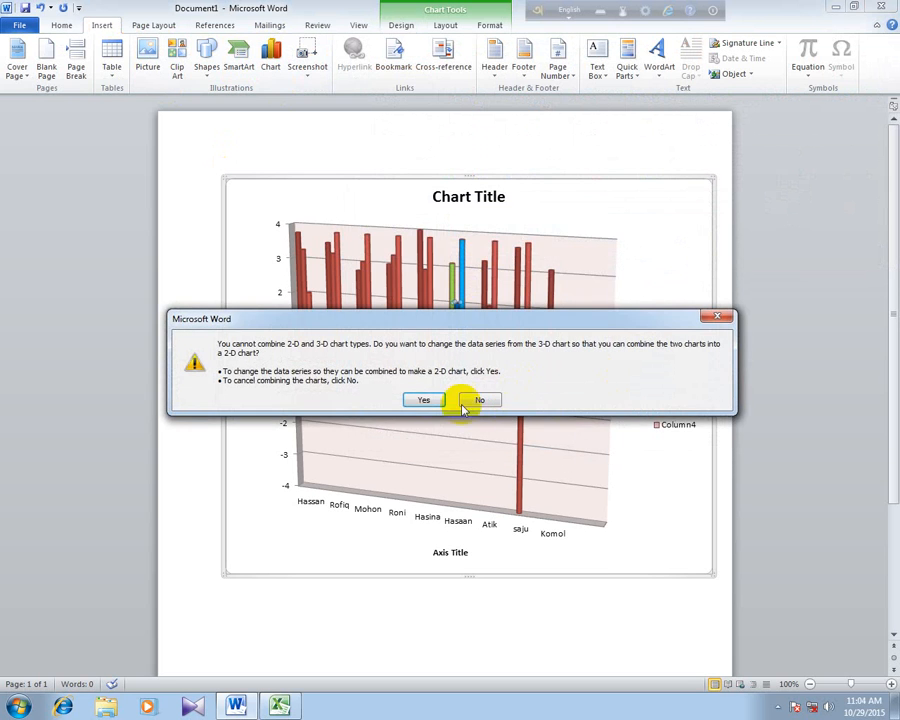
click(423, 398)
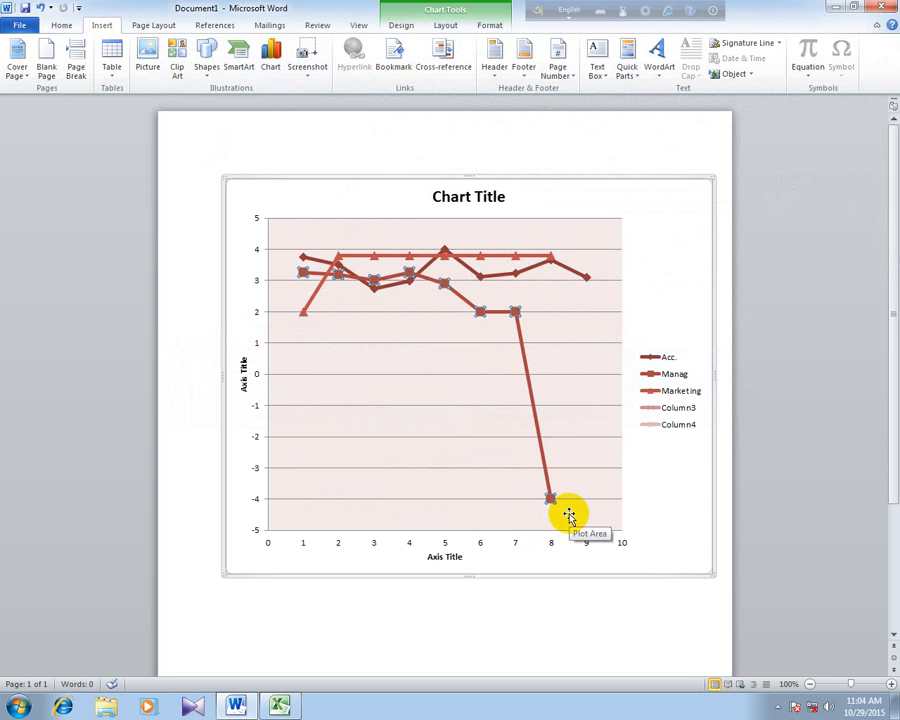
- Try to change the chart to the first stock chart type
click(270, 50)
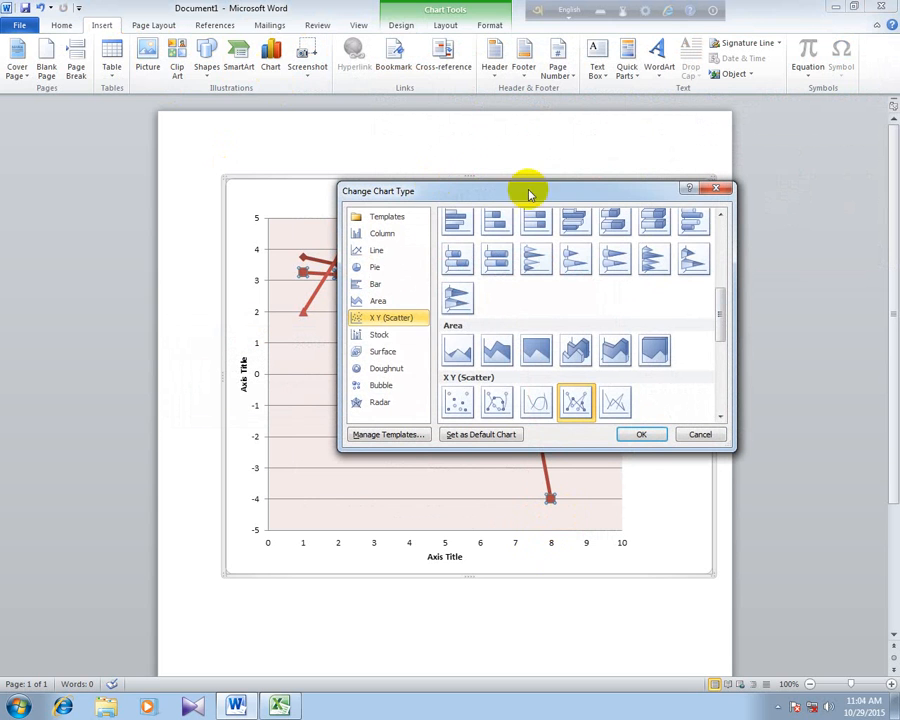
click(385, 336)
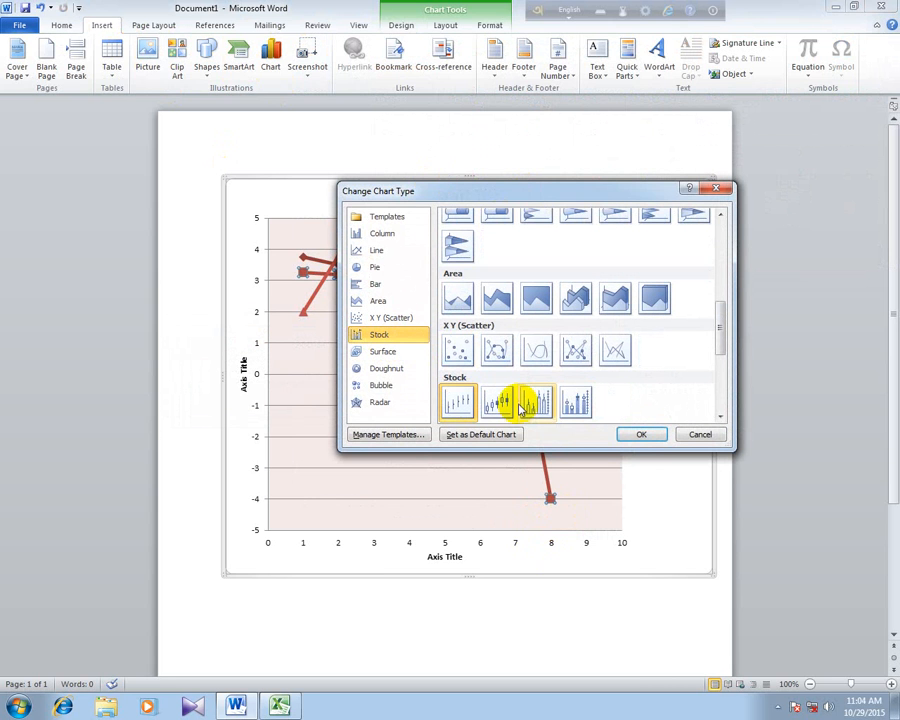
click(641, 434)
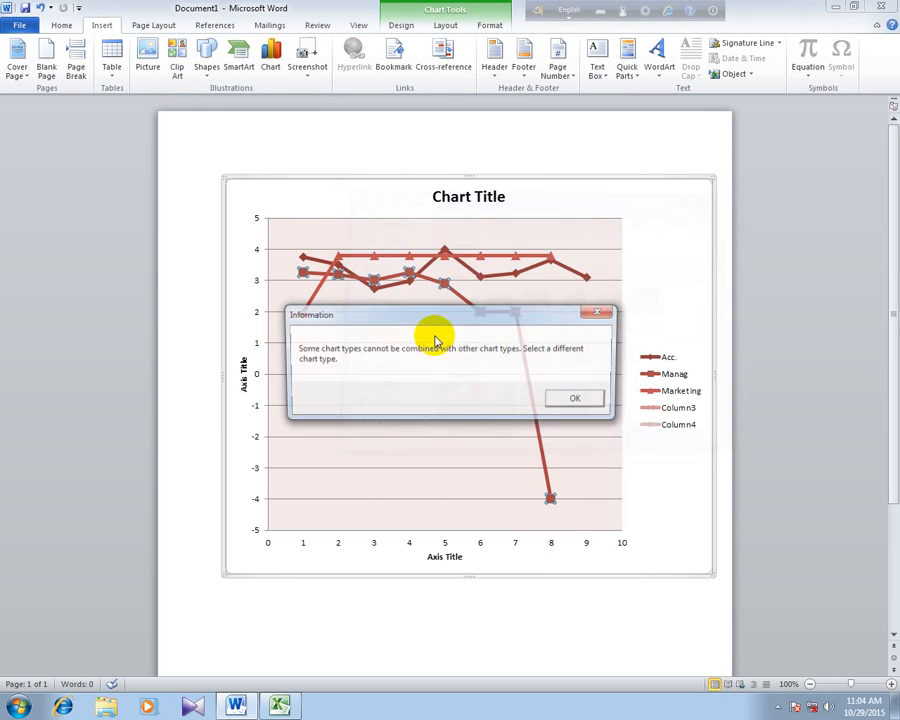
click(590, 397)
- Change the chart type to the contour surface chart
drag(714, 296, 719, 356)
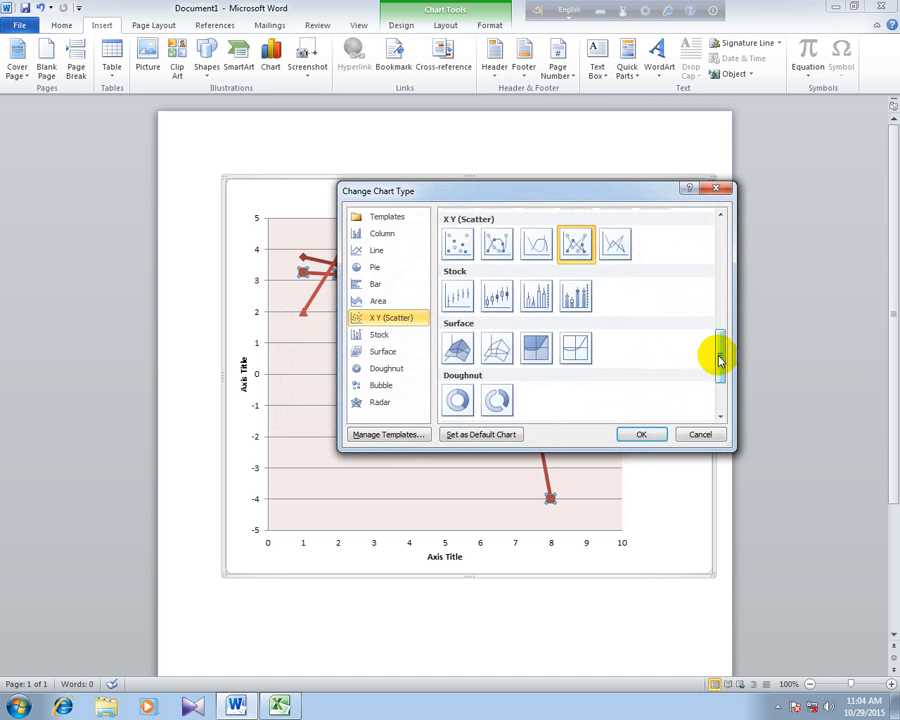
click(536, 346)
click(638, 434)
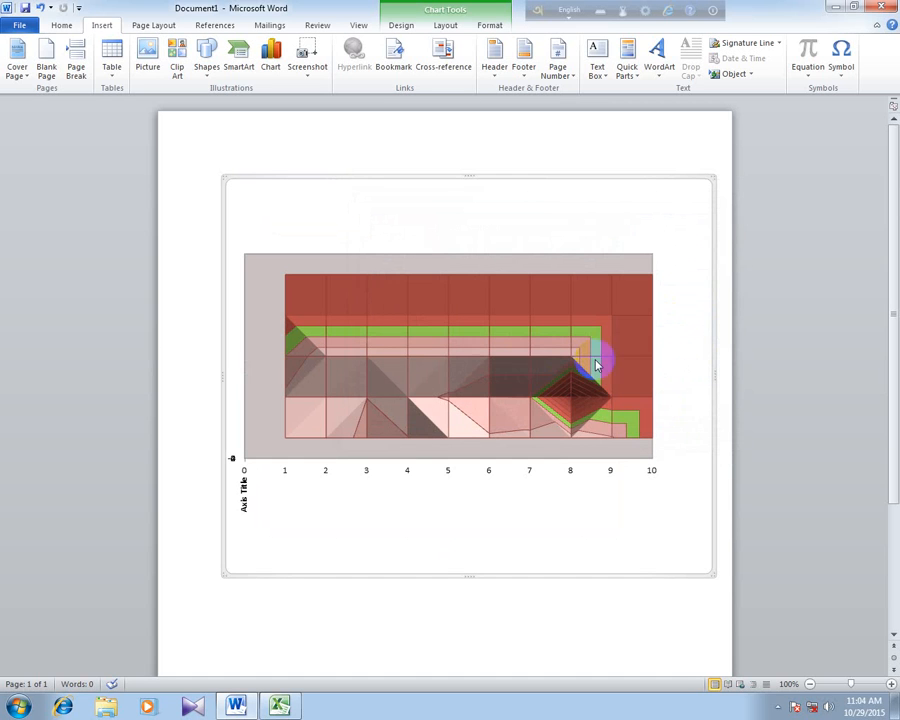
- Change the chart type to the basic 2-D pie
click(271, 70)
click(382, 234)
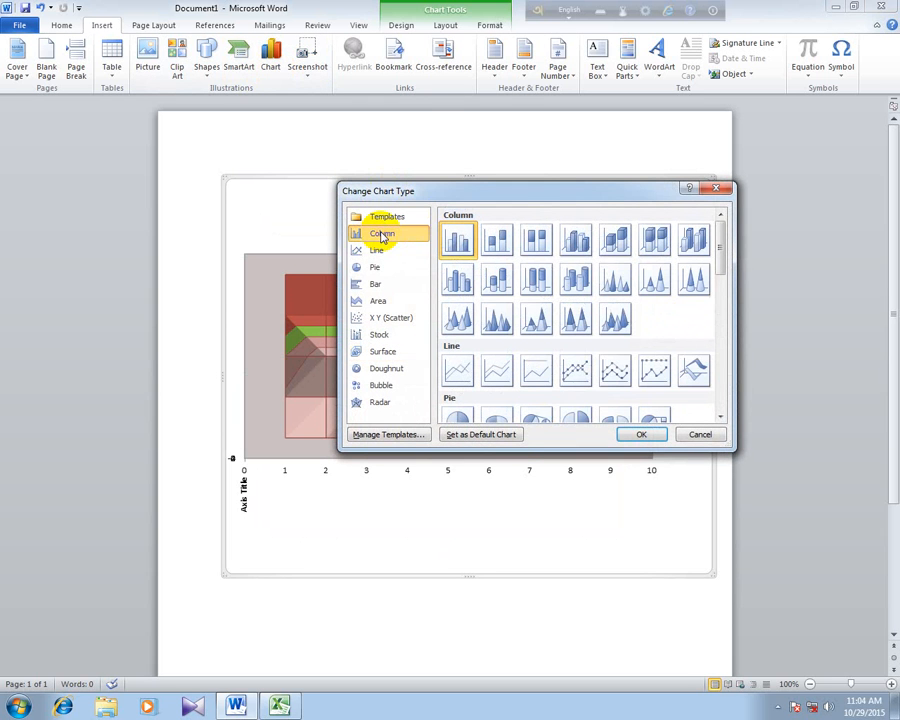
click(405, 252)
click(395, 275)
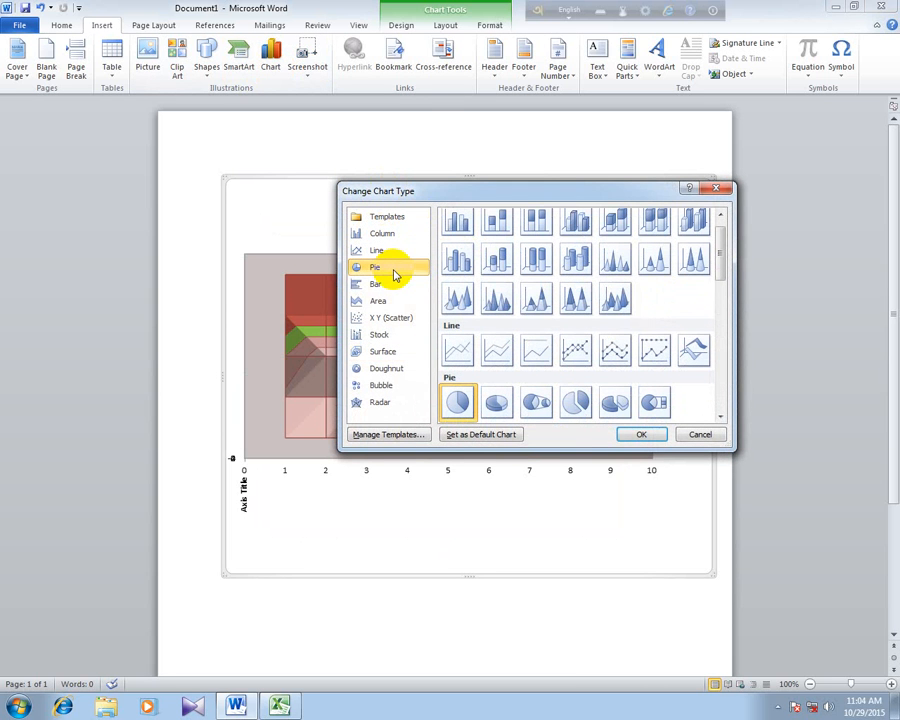
click(641, 434)
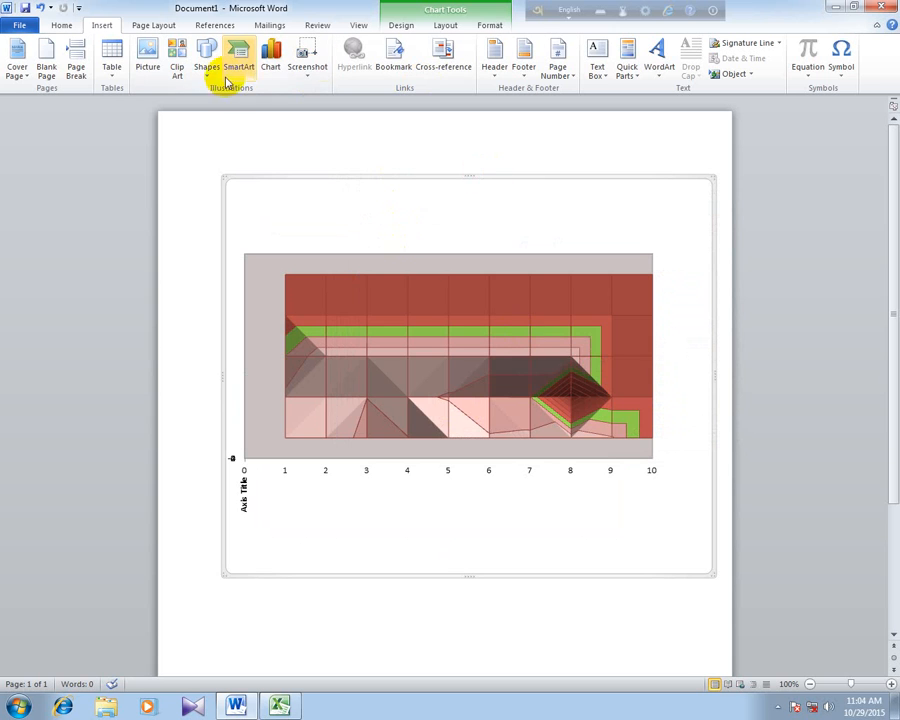
- Try the exploded pie in 3-D chart type
click(272, 70)
click(370, 248)
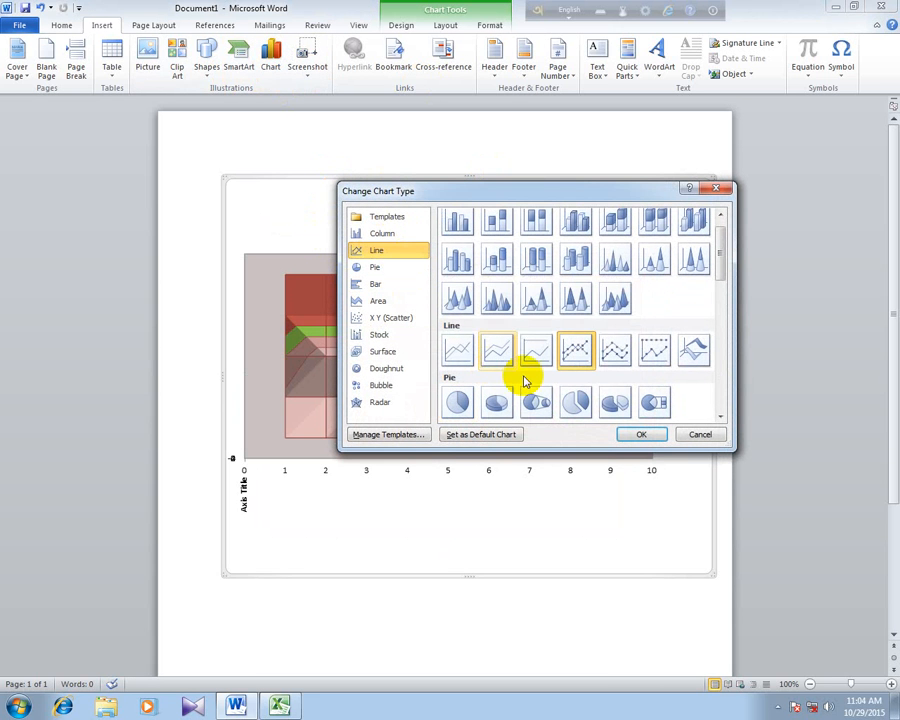
click(498, 257)
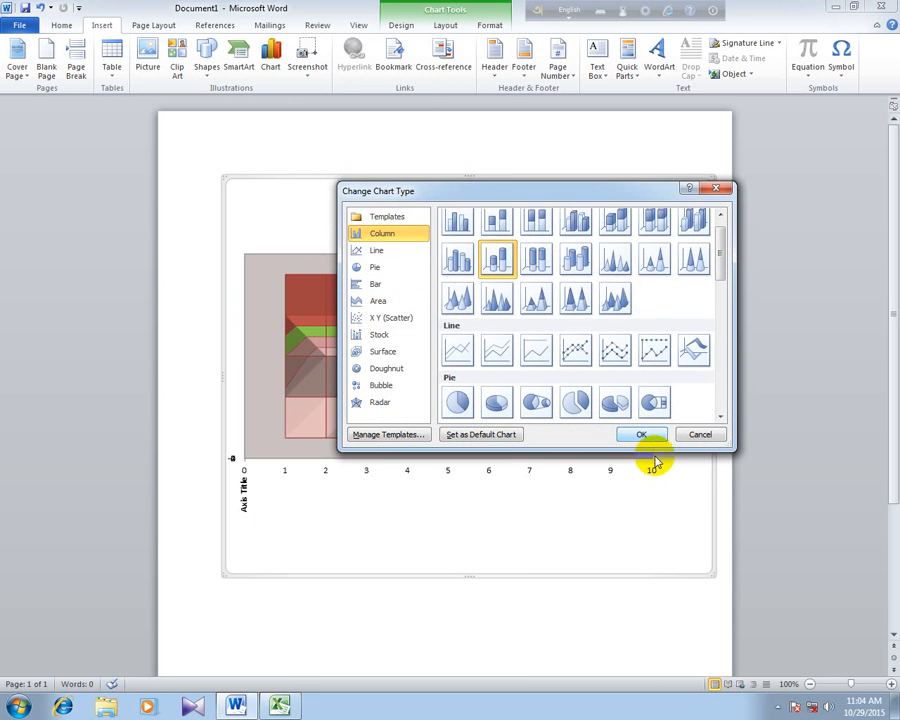
click(615, 402)
click(641, 435)
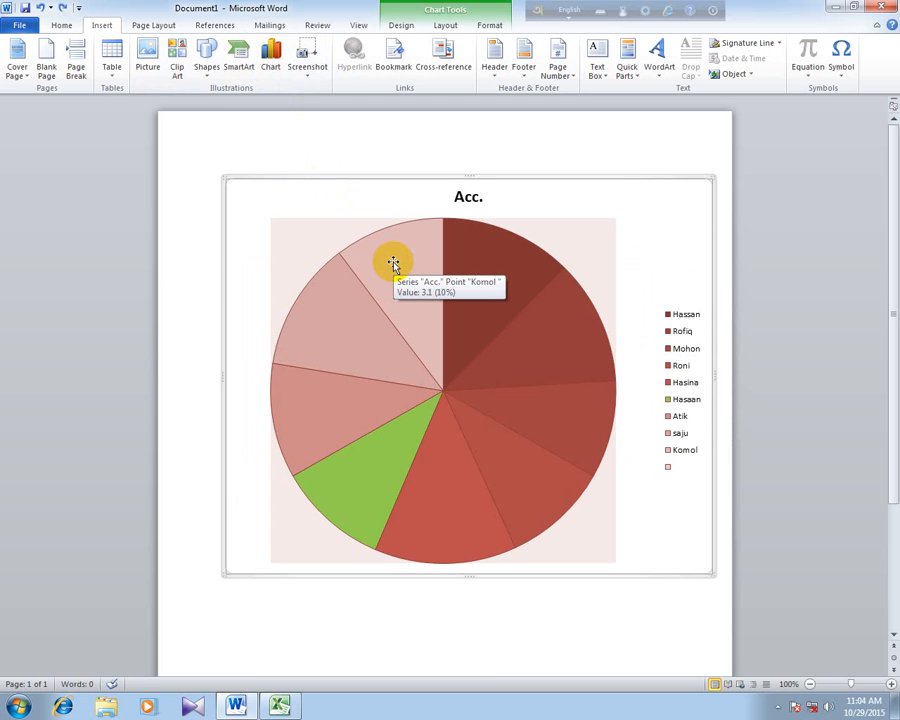
- Select the first dark red slice of the Acc. pie and inspect the values of the slices opposite
click(473, 272)
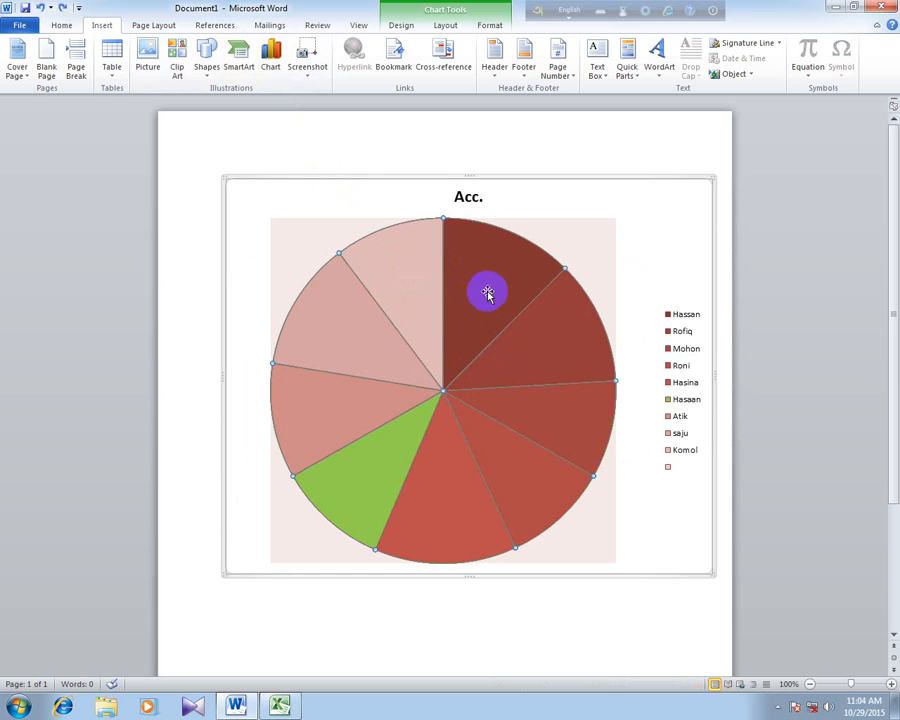
click(486, 293)
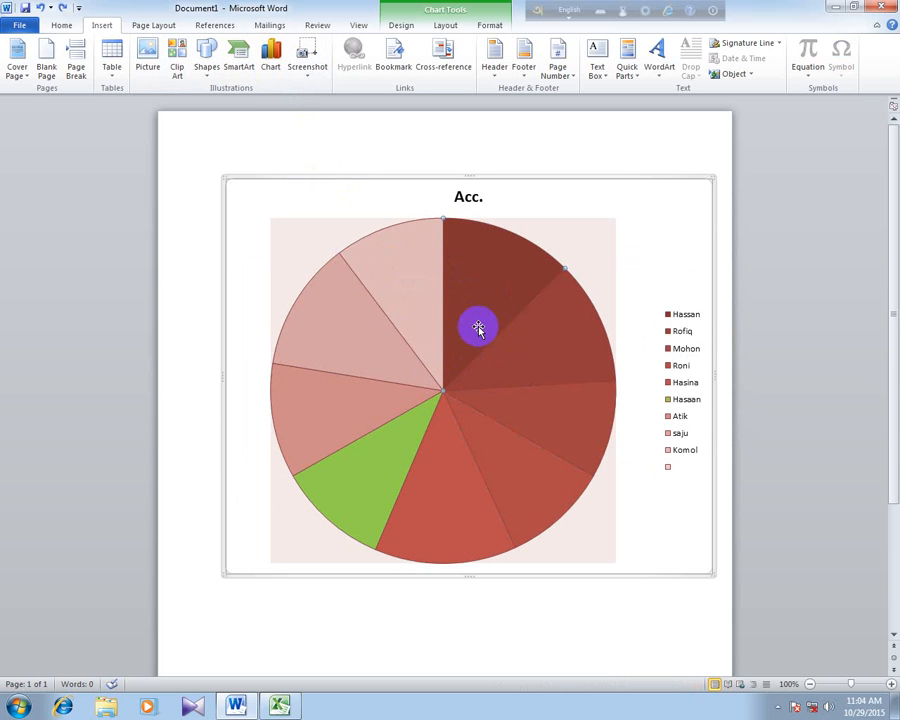
click(272, 68)
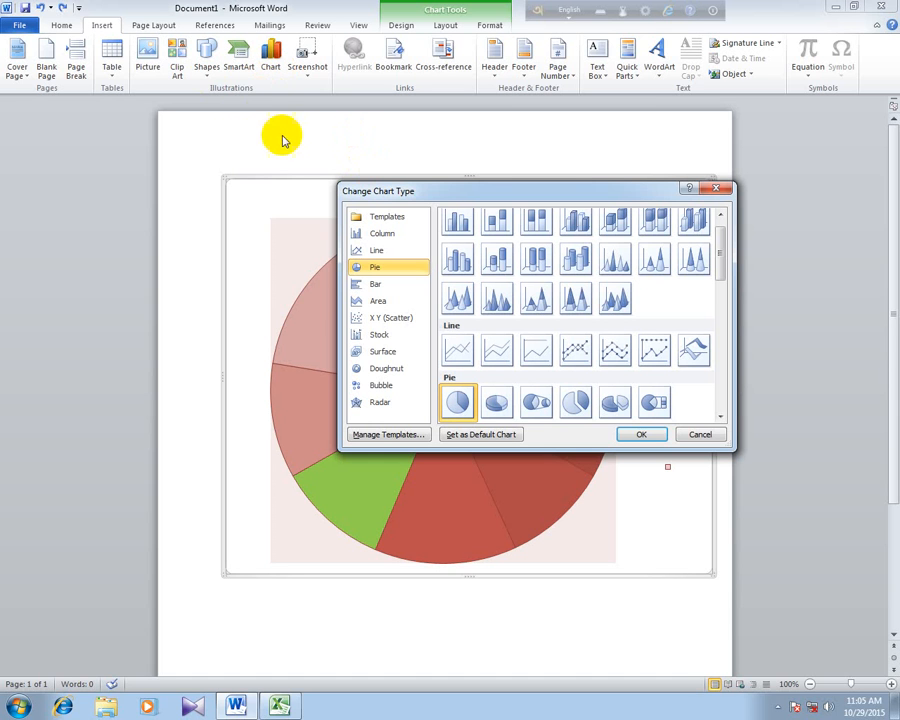
click(719, 190)
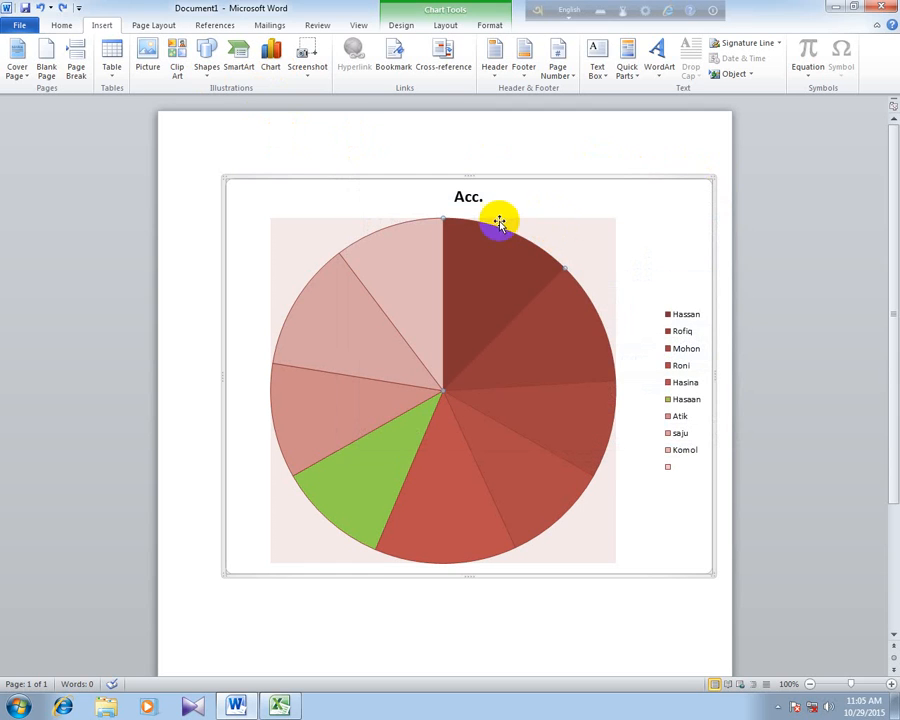
scroll(318, 286, down, 2)
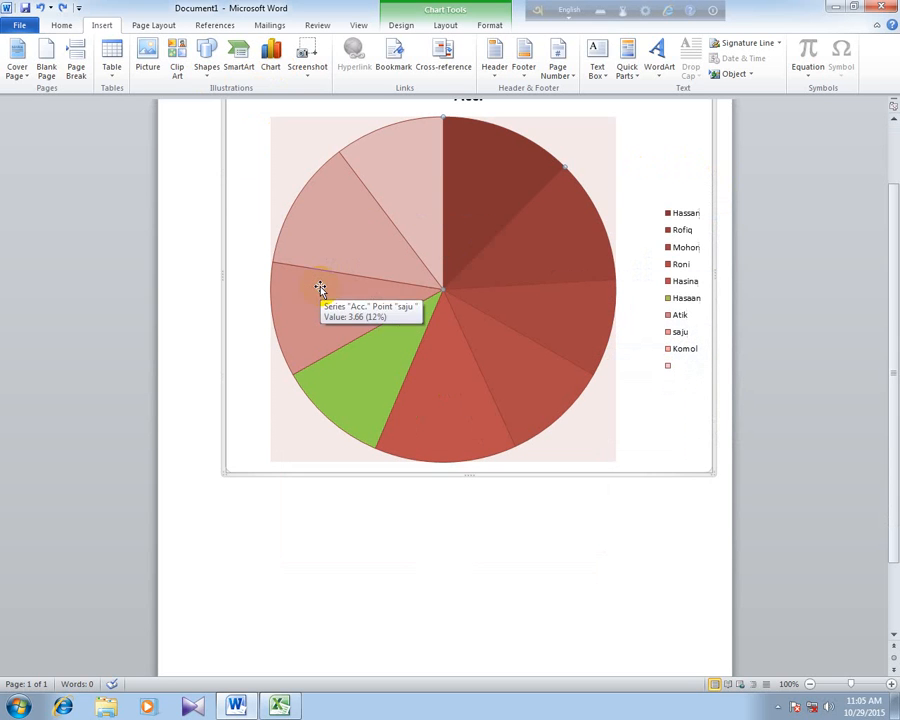
mouse_move(318, 282)
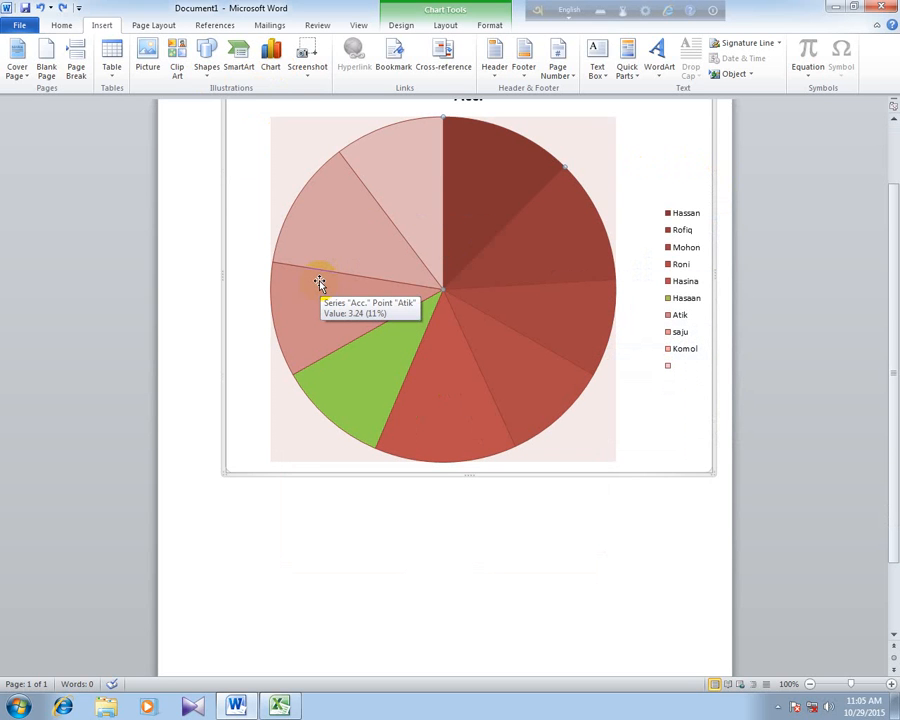
- Open the Edited photo folder on Soft (D:) in Windows Explorer, under College Photo, college photo and clg photos
scroll(522, 258, up, 2)
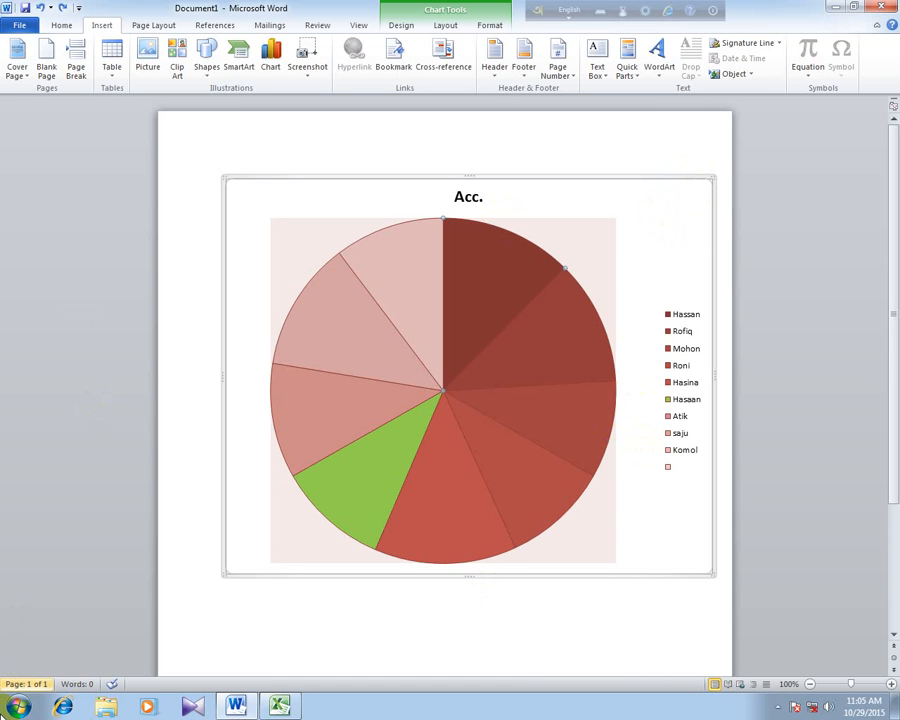
click(18, 706)
click(224, 516)
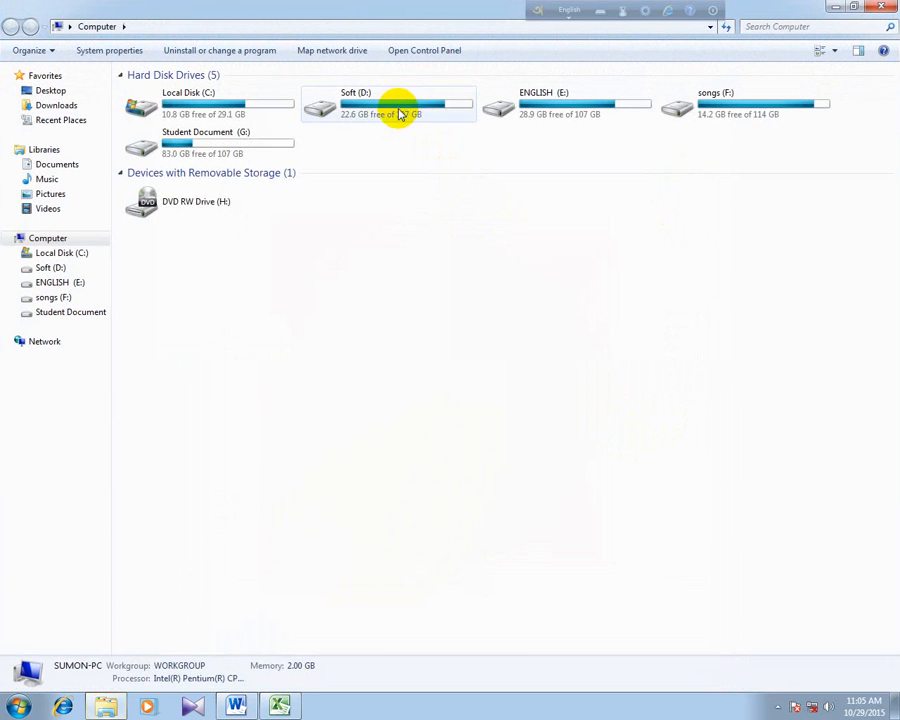
double_click(400, 113)
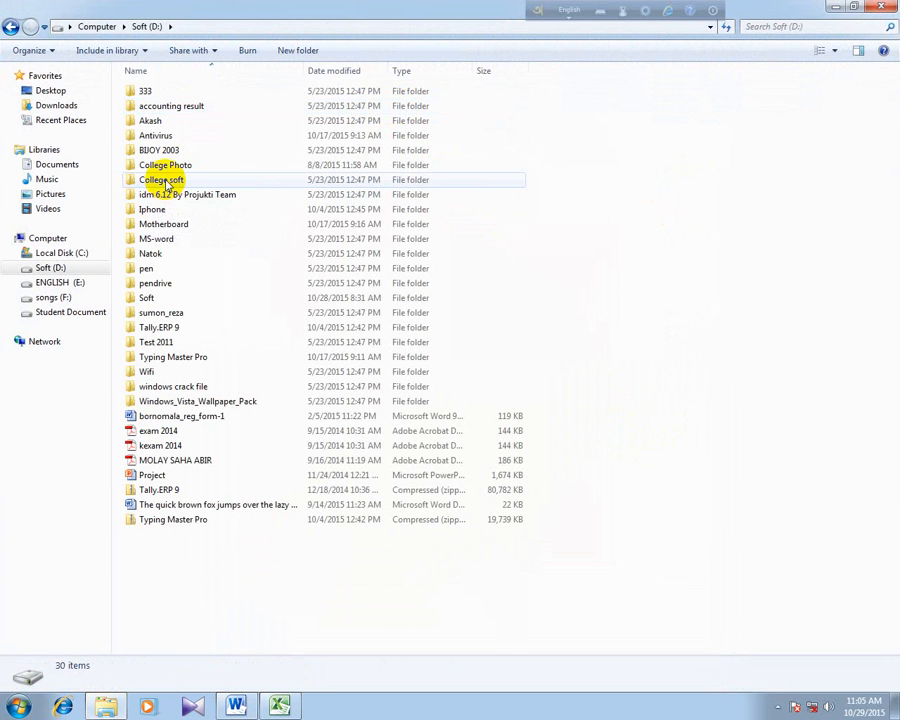
double_click(172, 165)
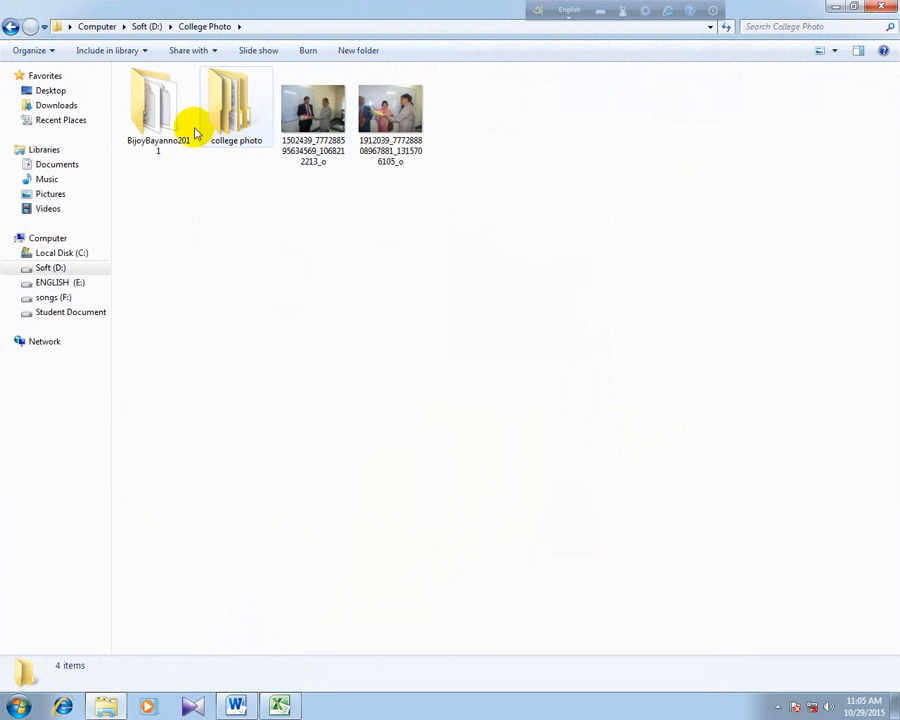
double_click(240, 120)
double_click(160, 91)
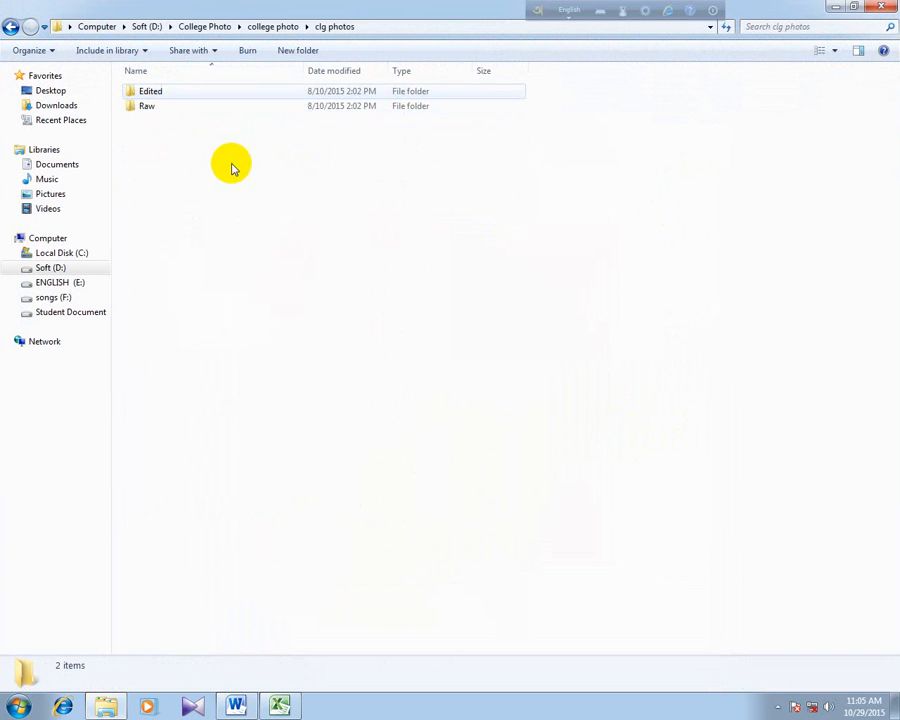
double_click(167, 93)
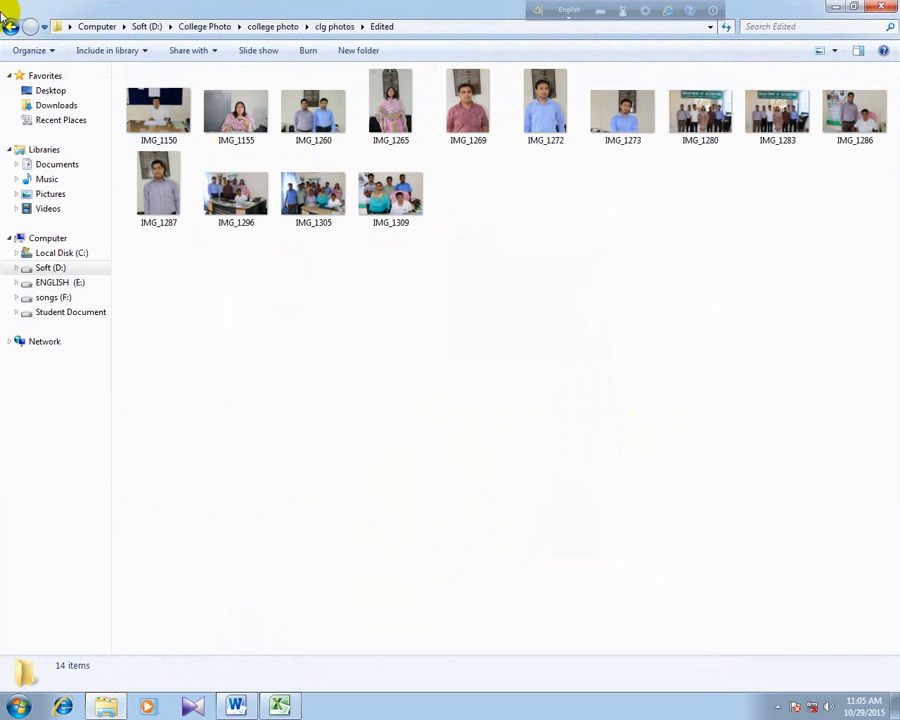
- Look through the neighbouring Raw photo folder and return to the root of Soft (D:)
click(7, 28)
double_click(126, 106)
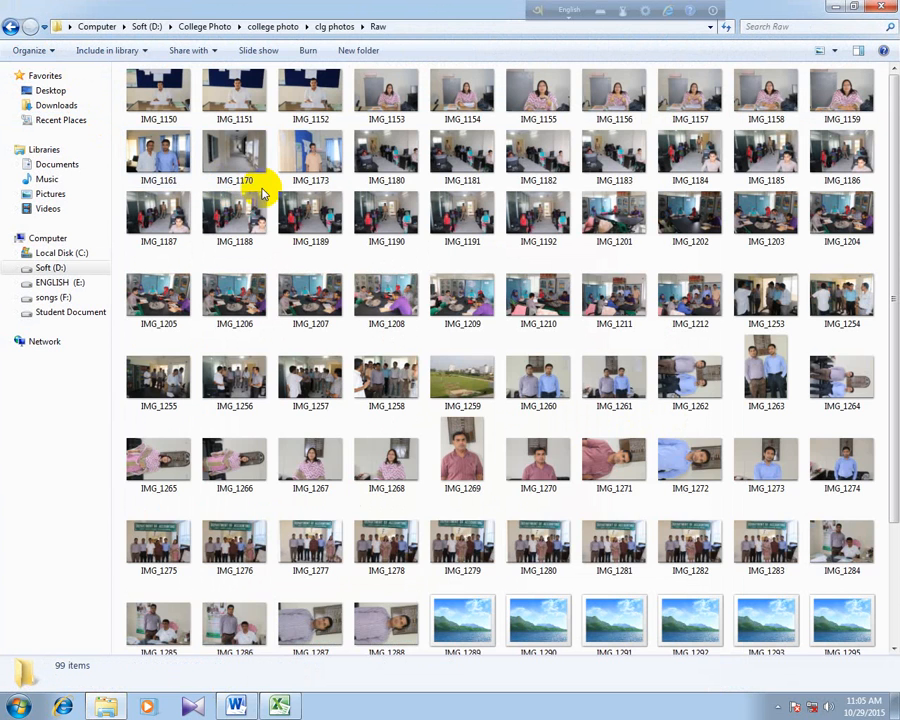
scroll(332, 322, down, 3)
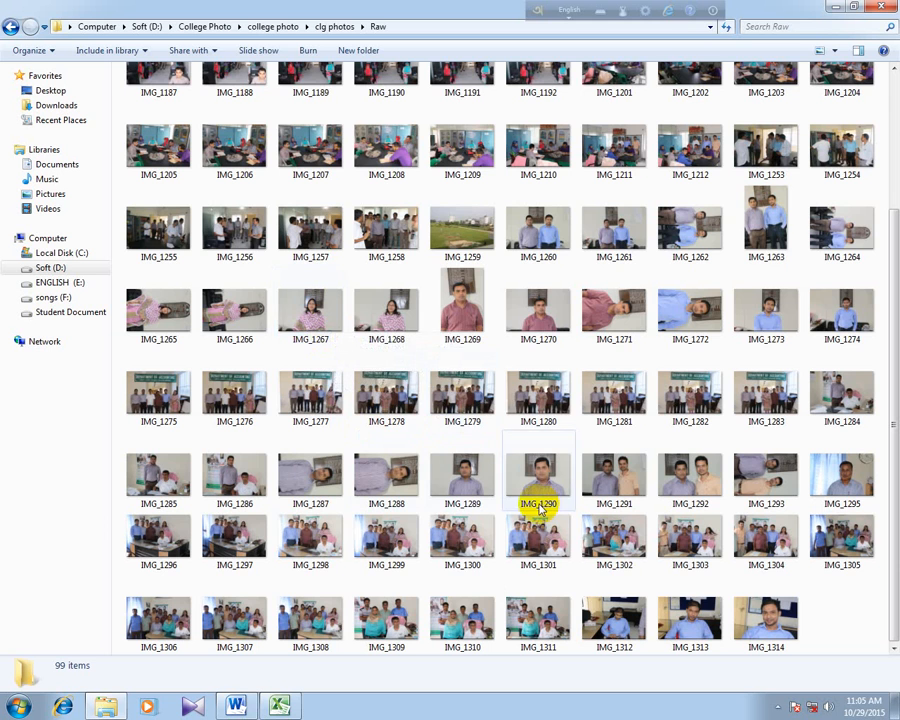
click(9, 28)
click(9, 28)
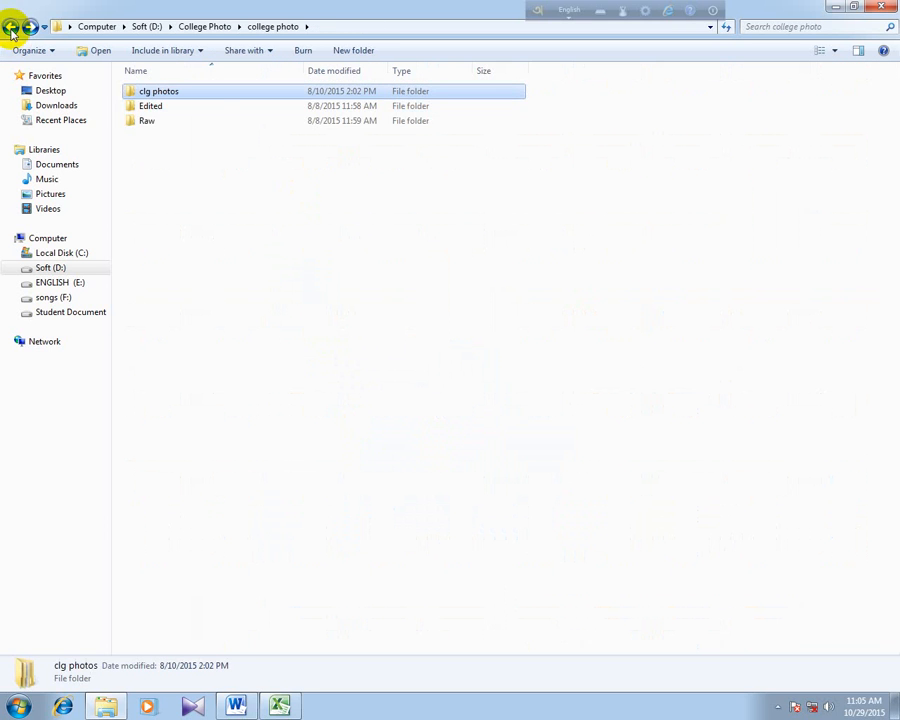
click(9, 28)
click(9, 28)
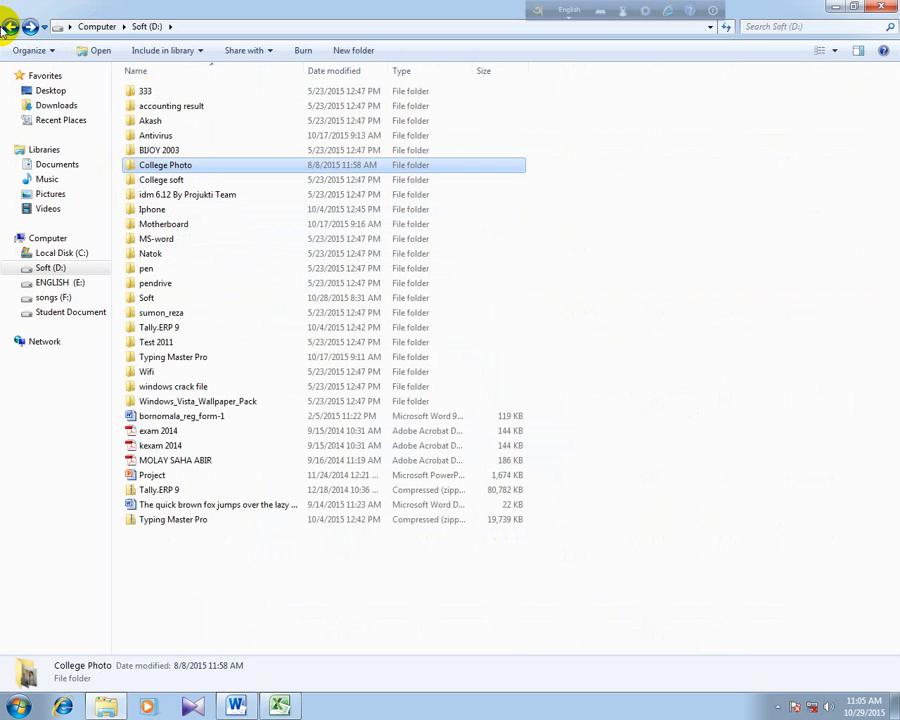
- Browse the photo thumbnails in the third folder on Soft (D:) down to about IMG_4518
double_click(150, 120)
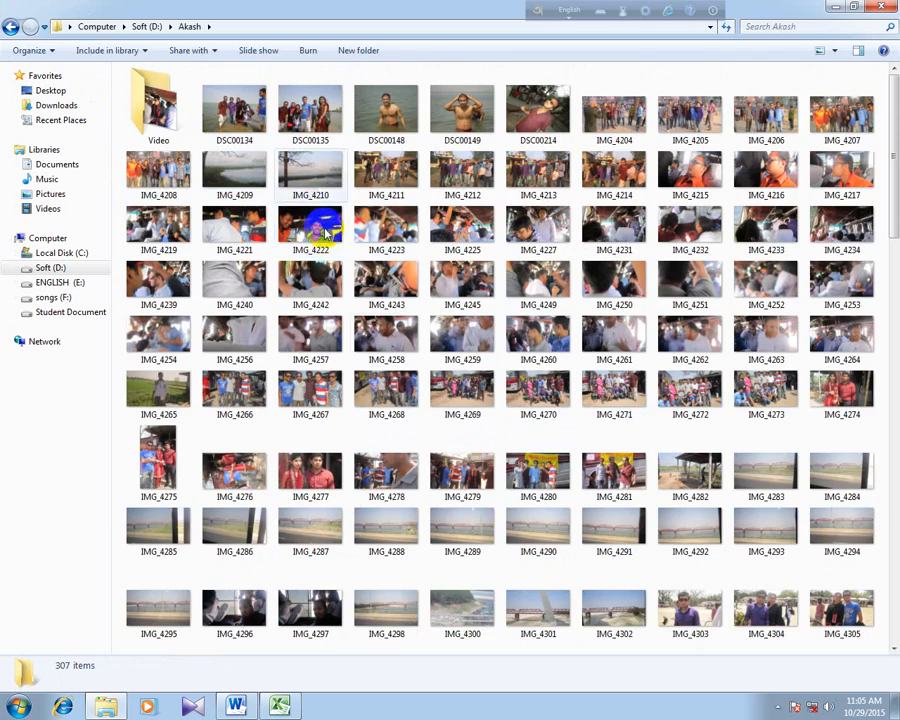
scroll(418, 321, down, 10)
scroll(394, 321, up, 7)
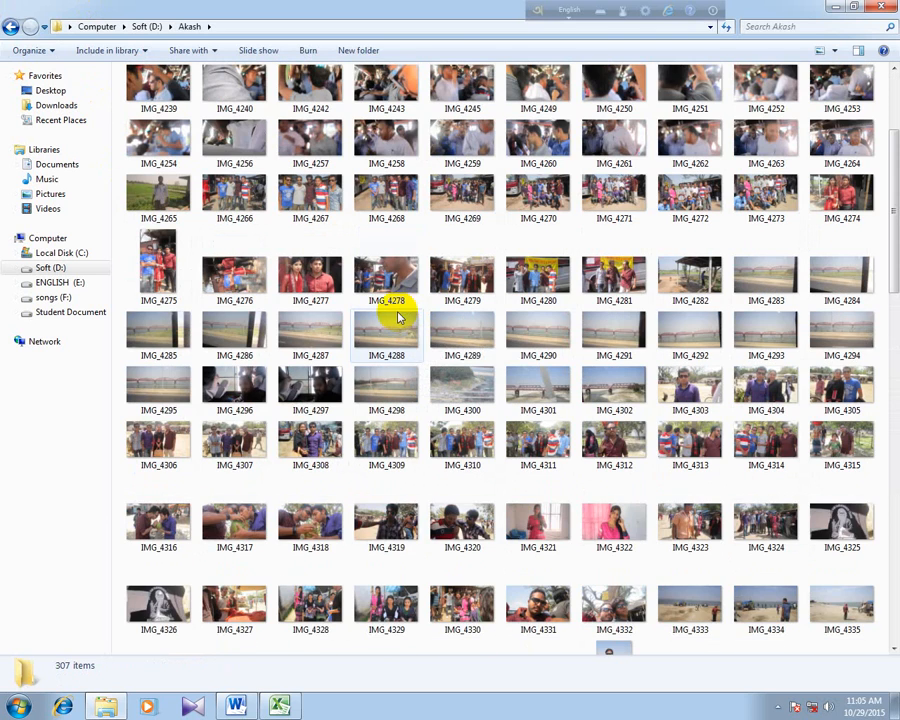
scroll(398, 317, down, 5)
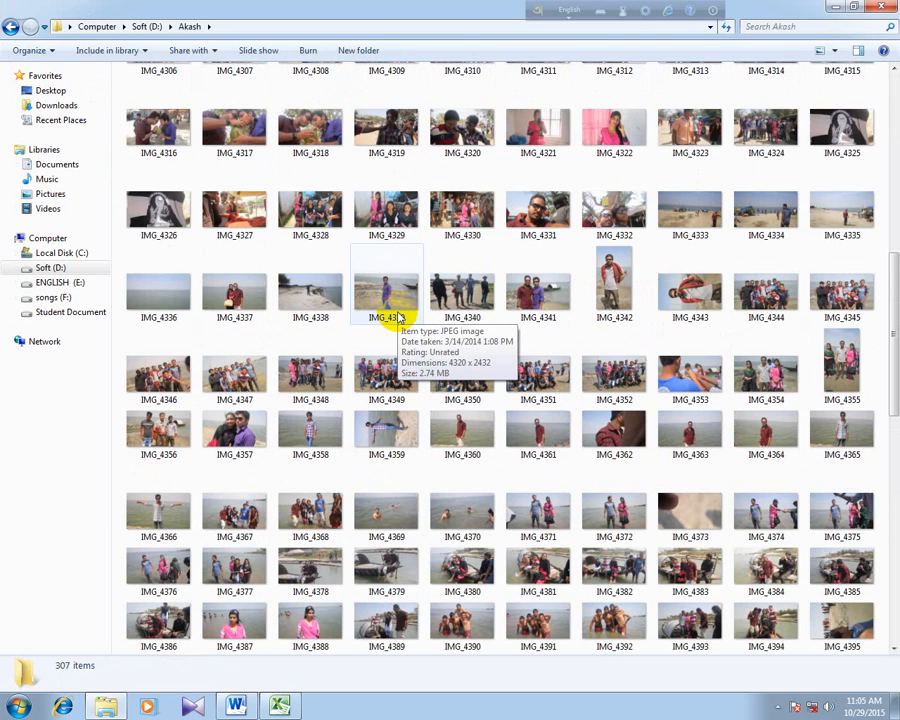
scroll(398, 317, down, 3)
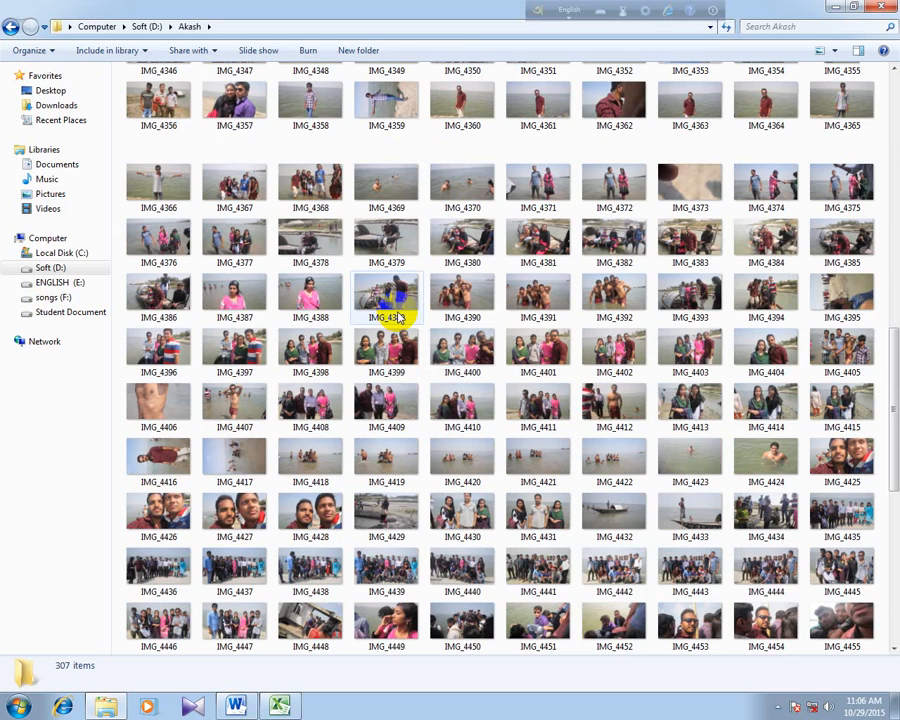
scroll(398, 317, down, 3)
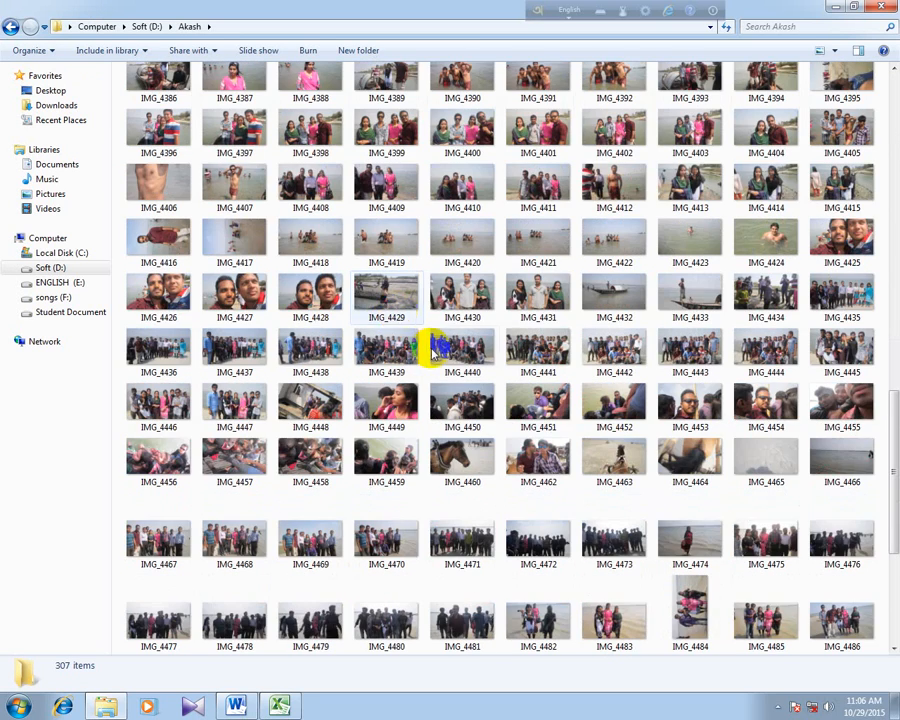
scroll(425, 348, down, 3)
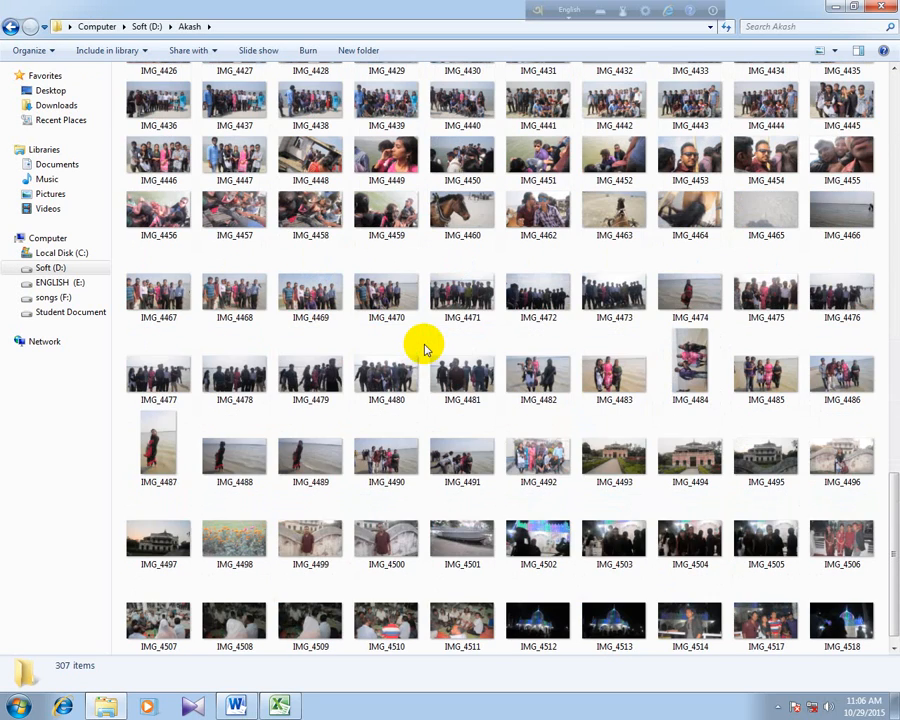
- Preview IMG_4468 and the two photos following it in the photo viewer, and close the preview
double_click(227, 283)
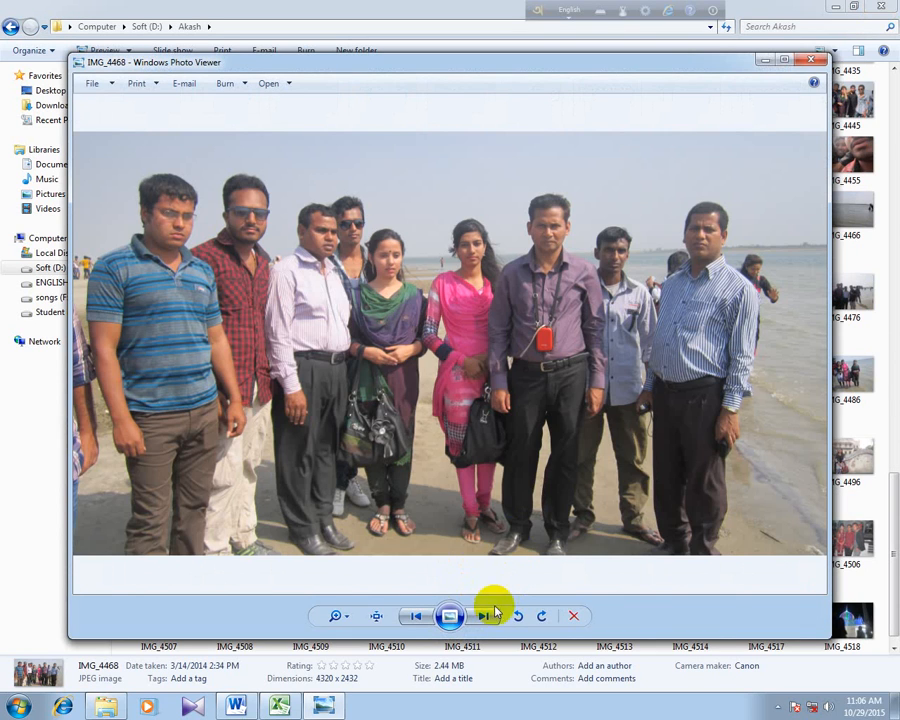
click(485, 616)
click(485, 616)
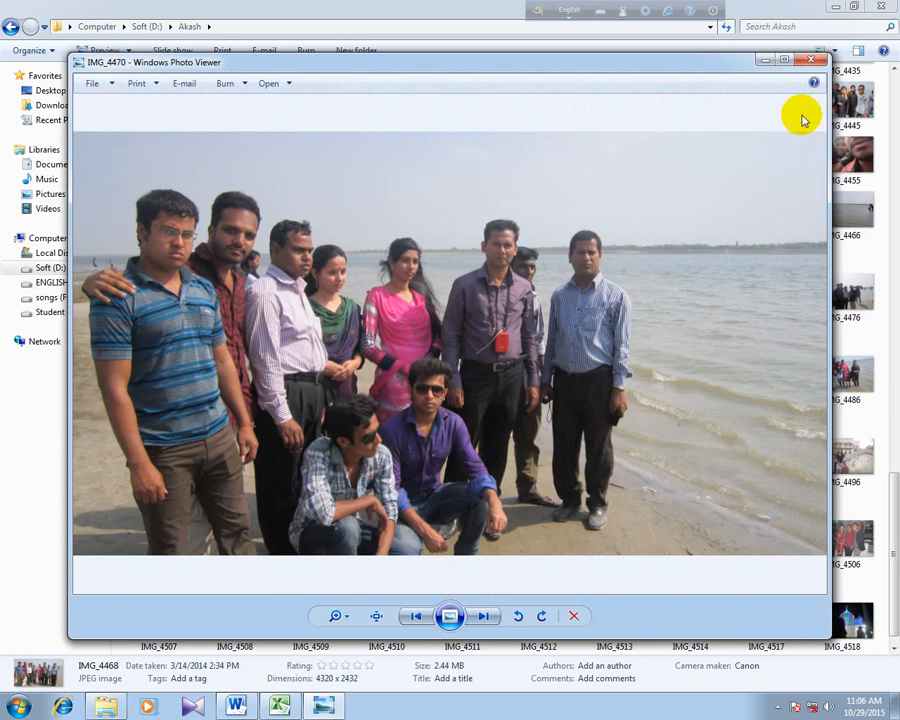
click(812, 62)
- Open IMG_4445 in a maximized photo viewer, zoomed in on the group, and close the folder window
double_click(848, 98)
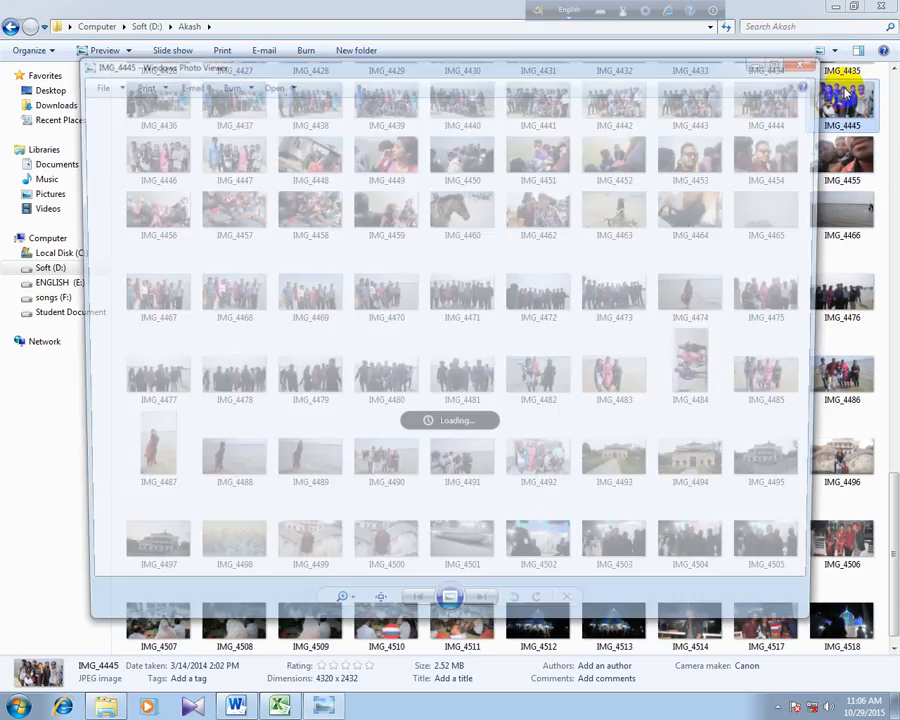
click(878, 5)
scroll(637, 299, up, 3)
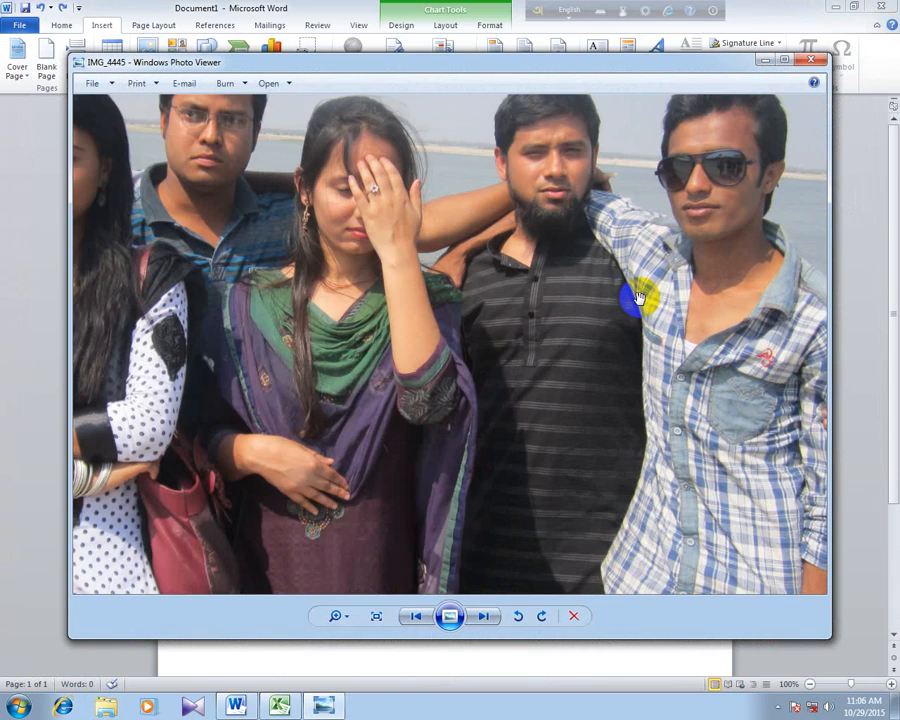
scroll(637, 299, down, 1)
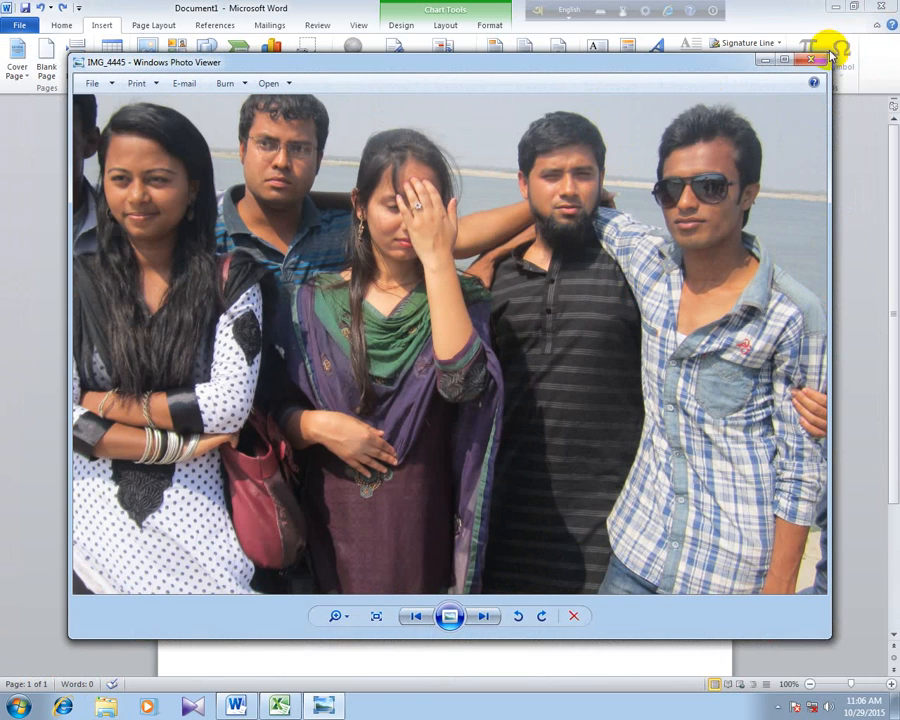
click(786, 59)
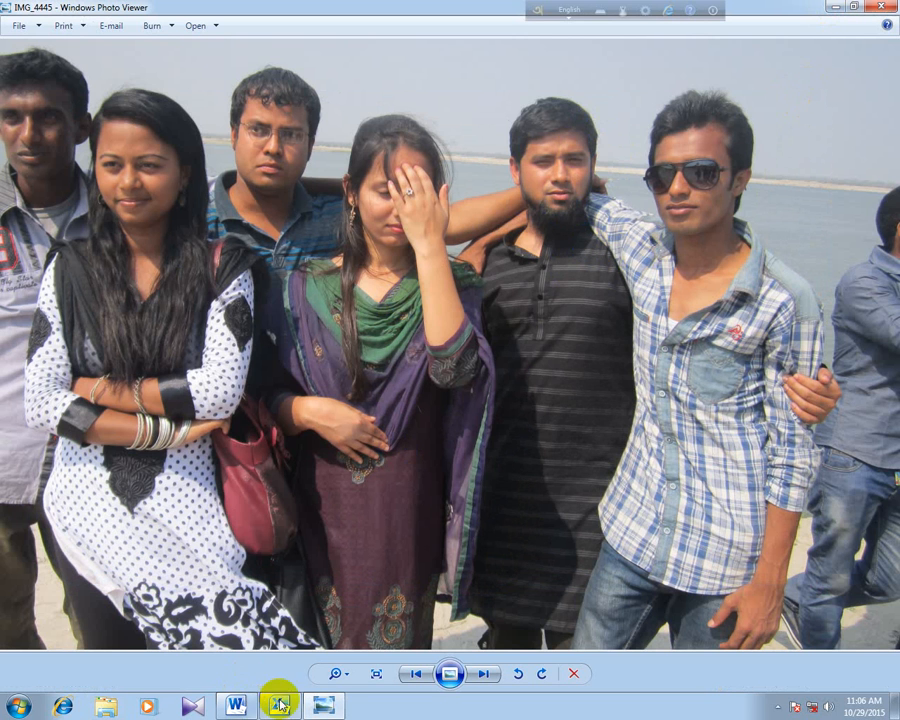
- Switch back to Word and insert a screen clipping of the head and shoulders of the man with glasses in IMG_4445
click(235, 706)
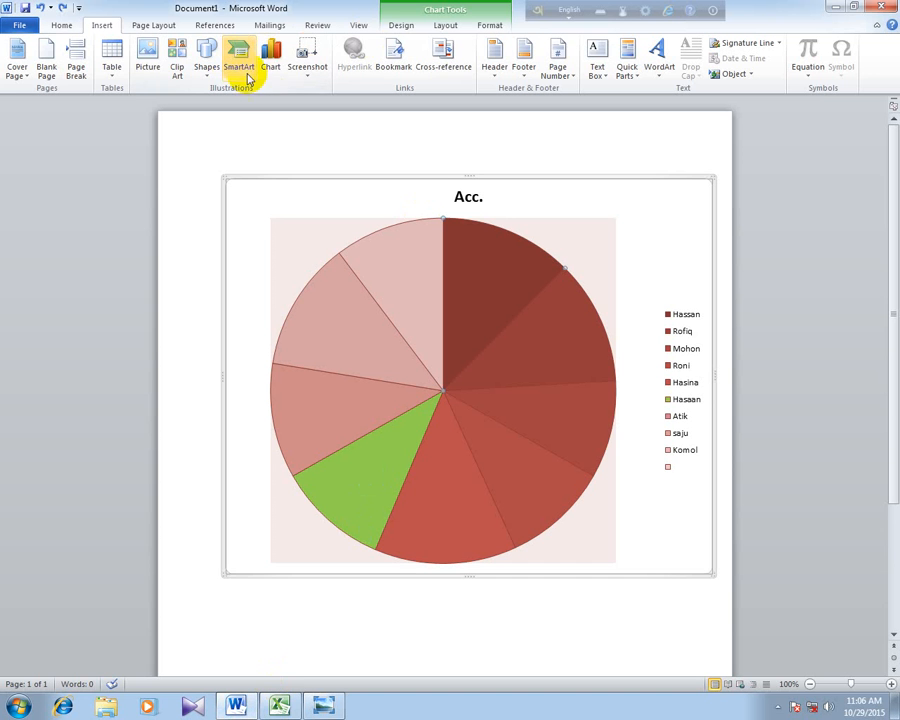
click(308, 72)
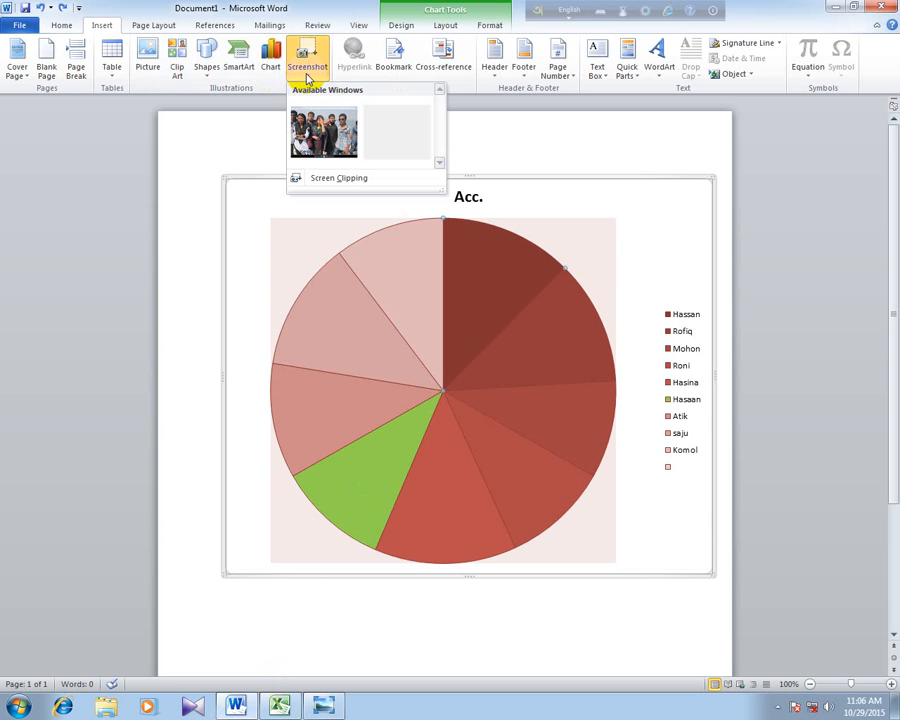
click(366, 182)
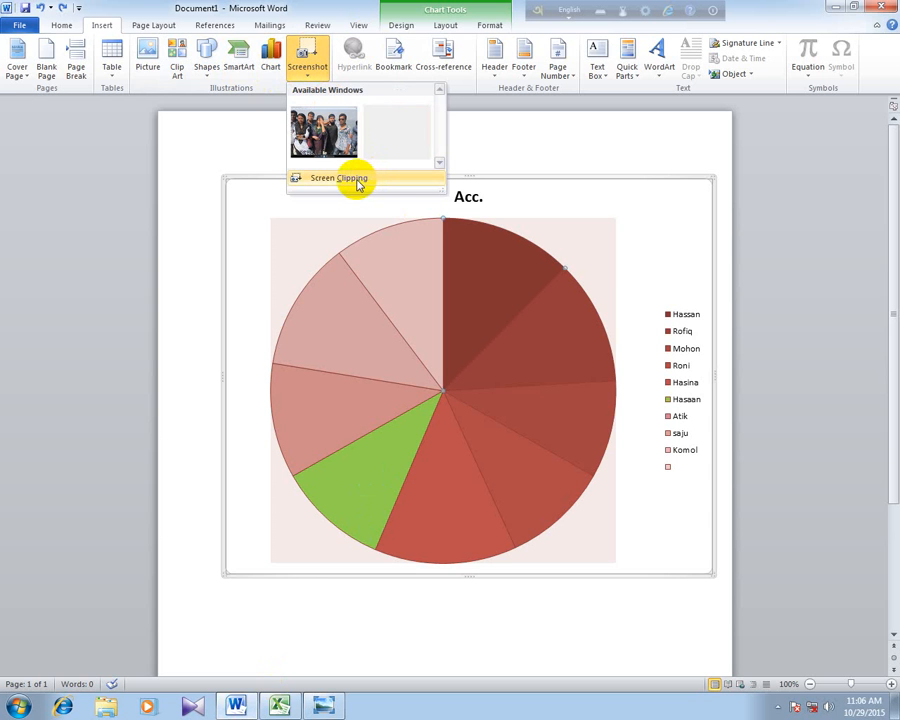
click(357, 180)
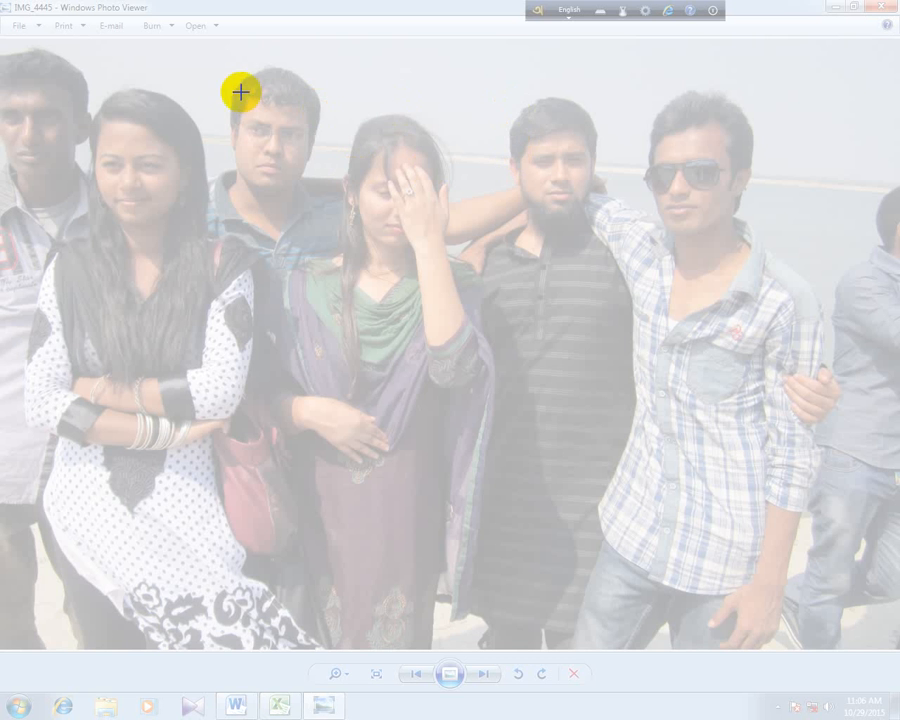
drag(200, 54, 334, 215)
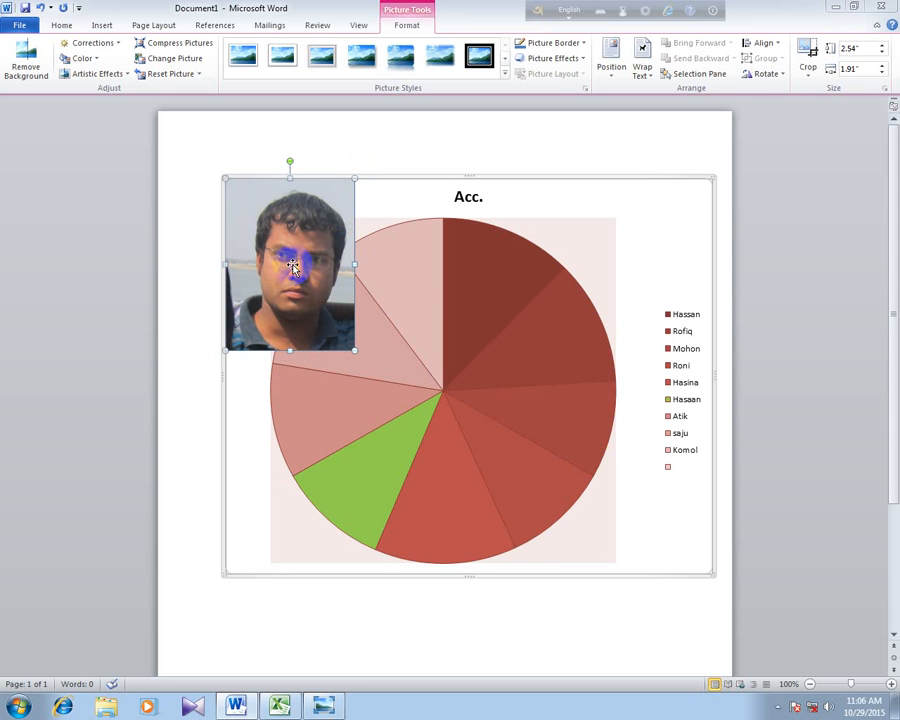
- Move the clipped portrait to the chart's upper-right corner above the legend and shrink it to about 1.71" high by 1.16" wide
drag(261, 225, 619, 222)
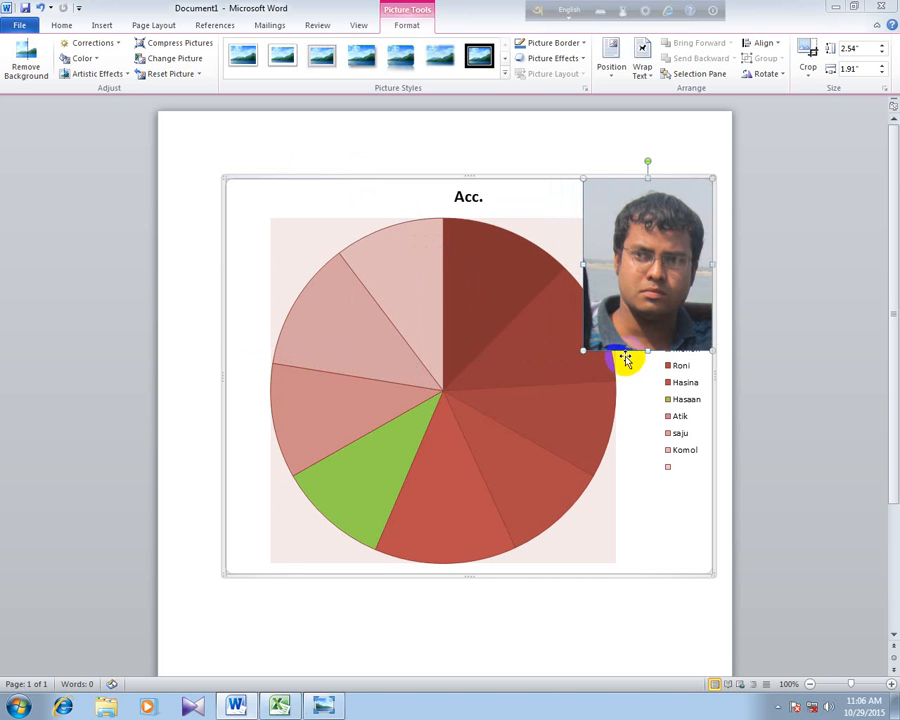
drag(583, 352, 600, 218)
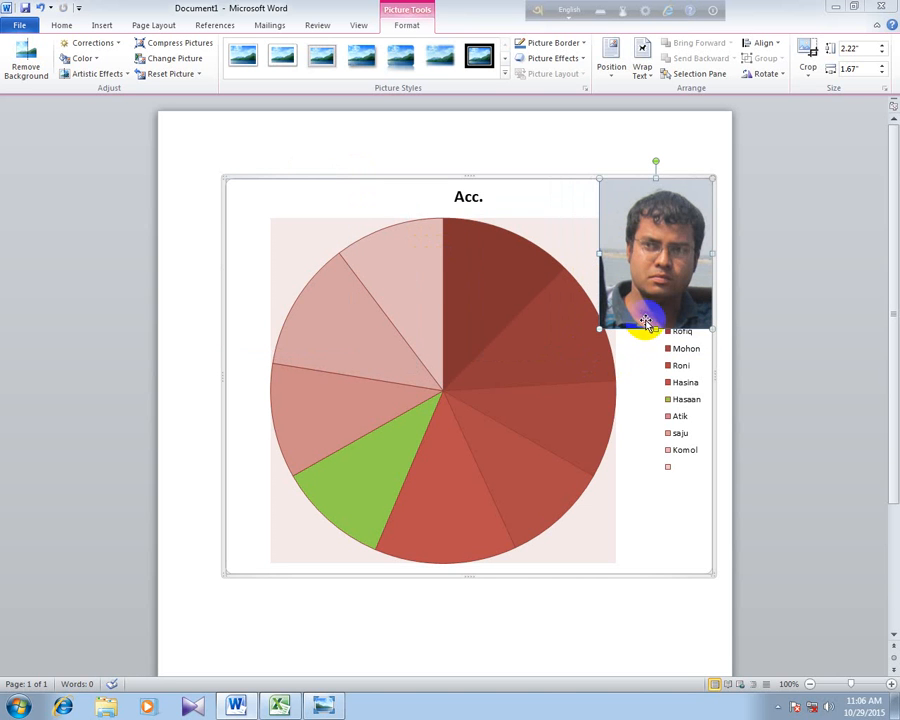
drag(654, 328, 655, 294)
drag(600, 236, 634, 237)
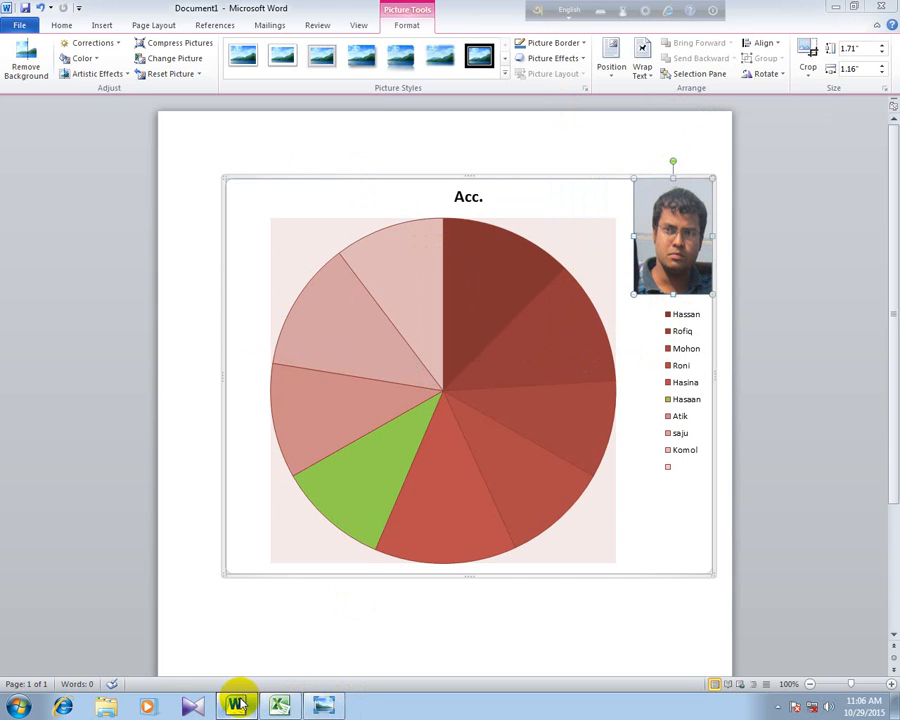
- Close the photo viewer and select the bornomala_reg_form-1 document on Soft (D:) in Windows Explorer
click(318, 708)
click(882, 18)
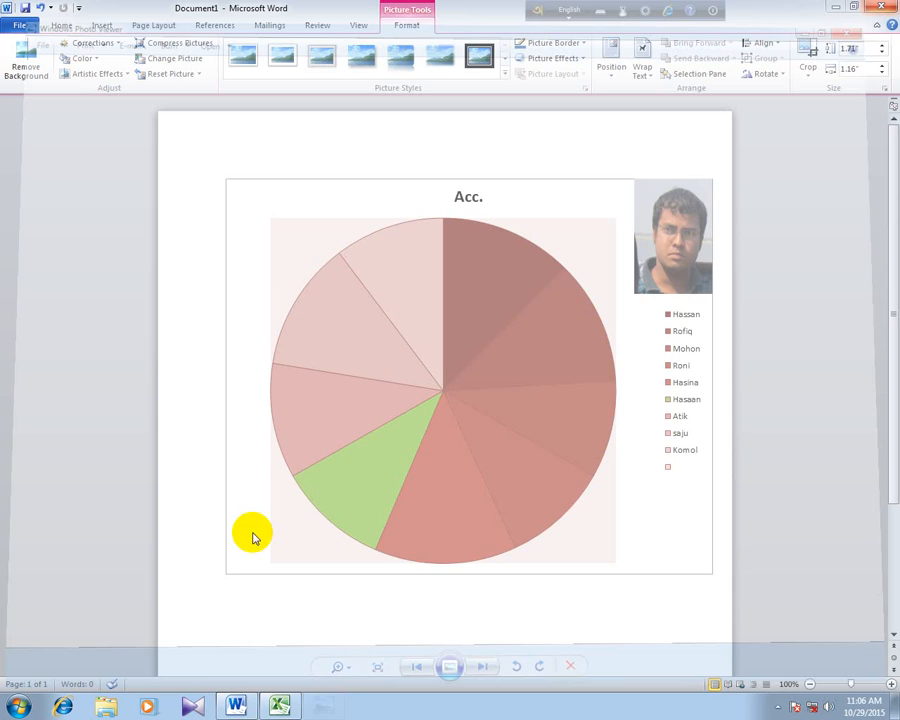
click(19, 706)
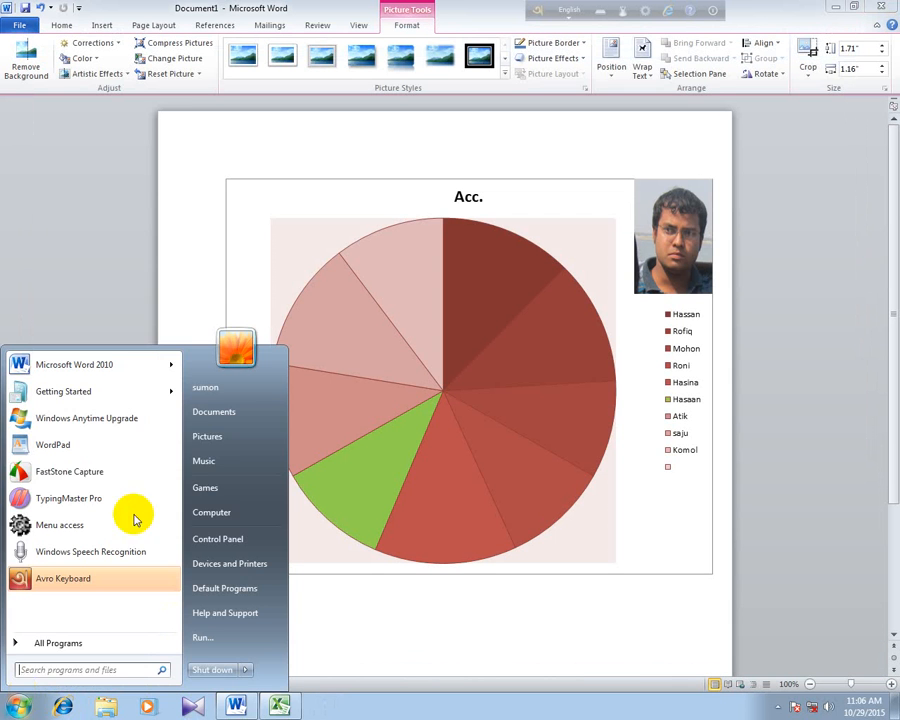
click(221, 510)
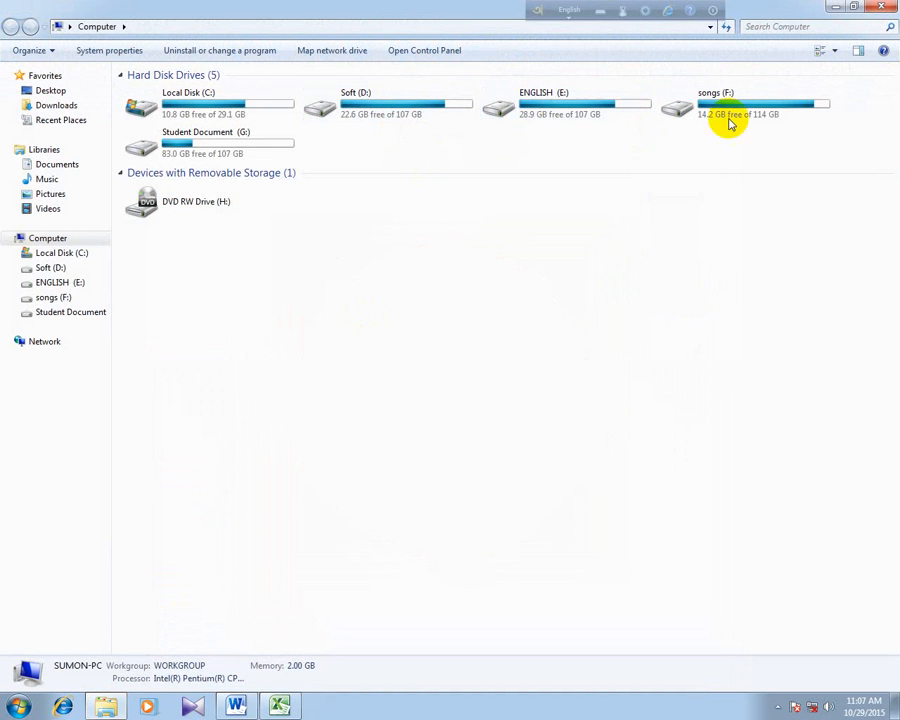
click(381, 113)
double_click(381, 113)
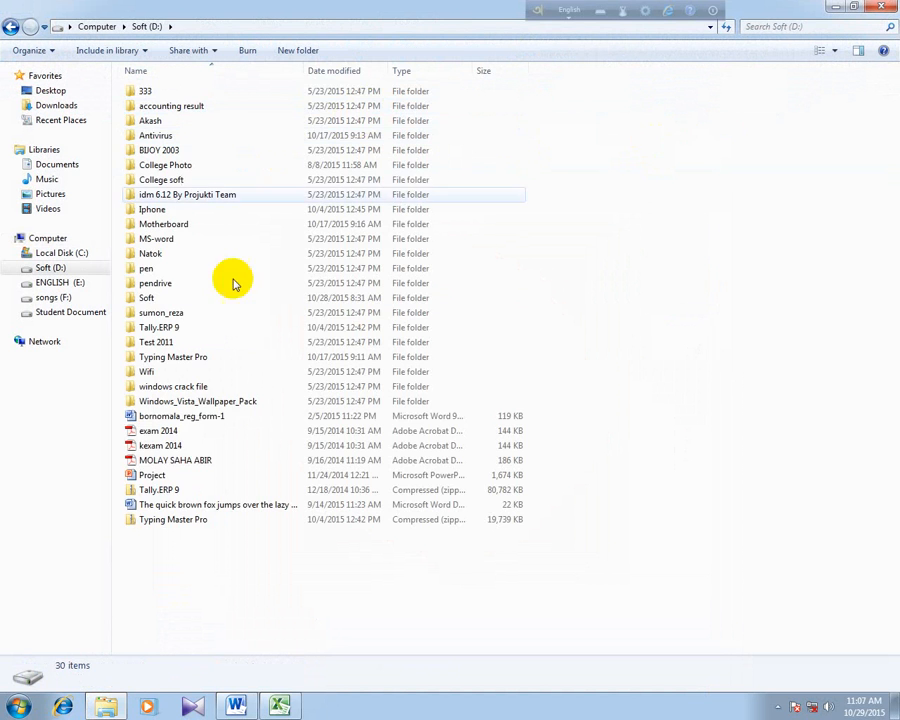
click(214, 416)
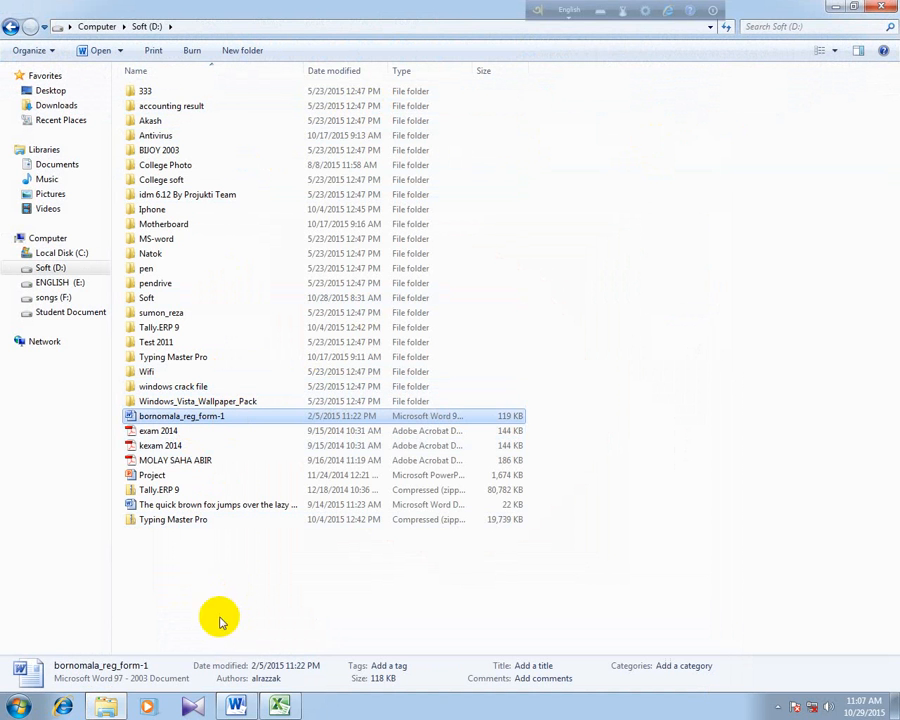
- Switch to Word and bring the signature at the end of the bornomala_reg_form-1 document into view
click(238, 707)
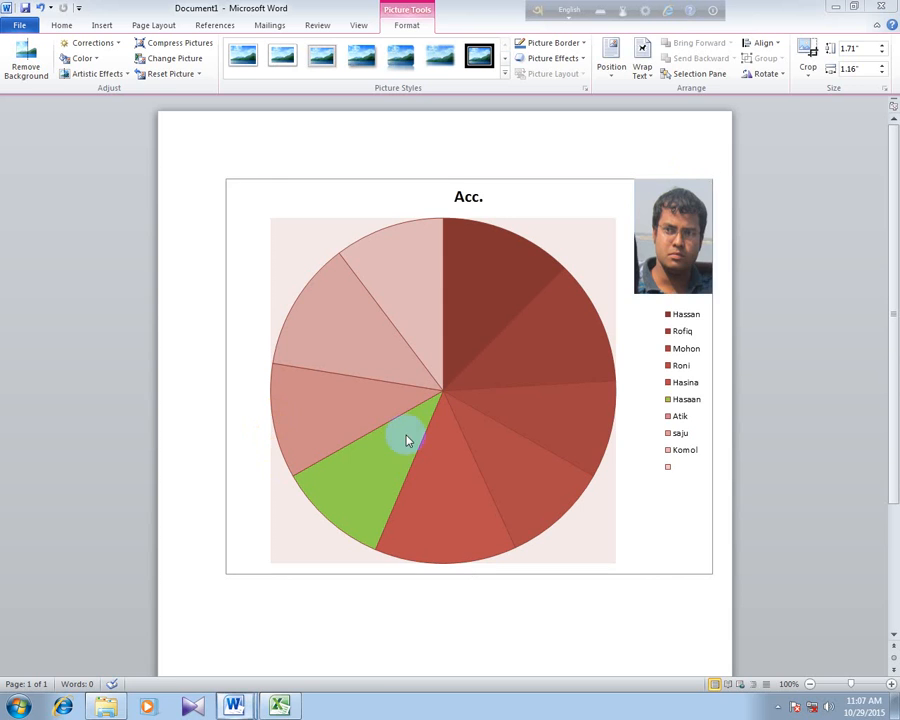
scroll(402, 420, down, 5)
scroll(447, 428, down, 2)
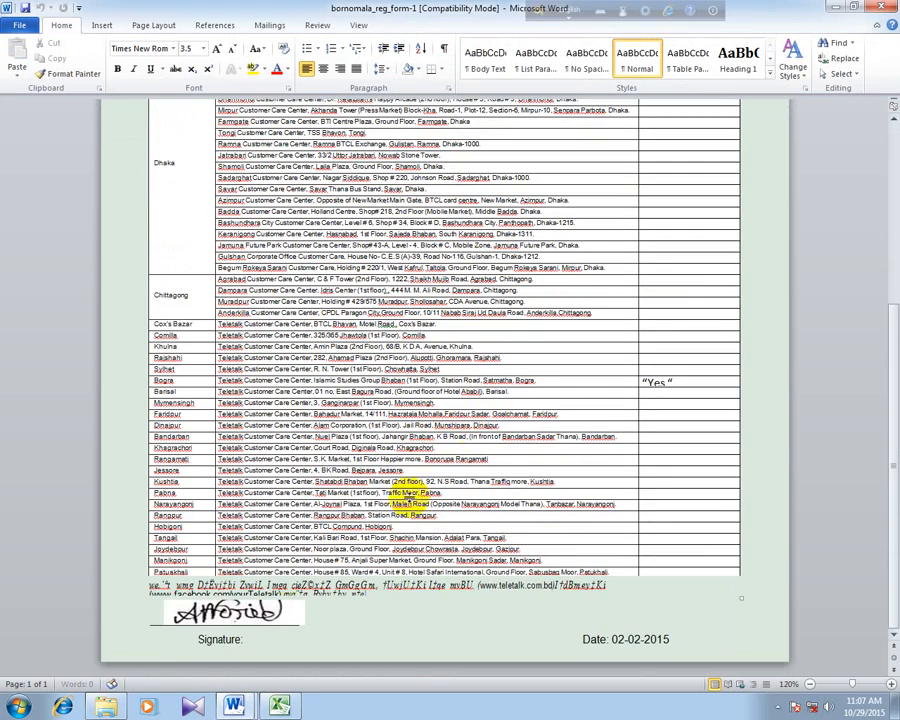
scroll(240, 612, up, 5)
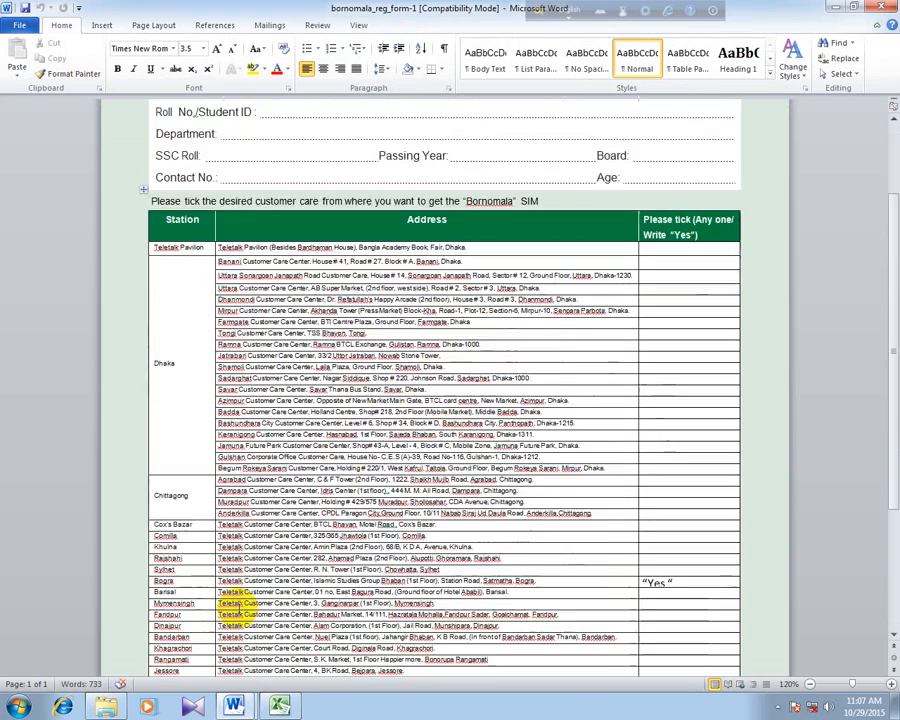
scroll(245, 615, down, 5)
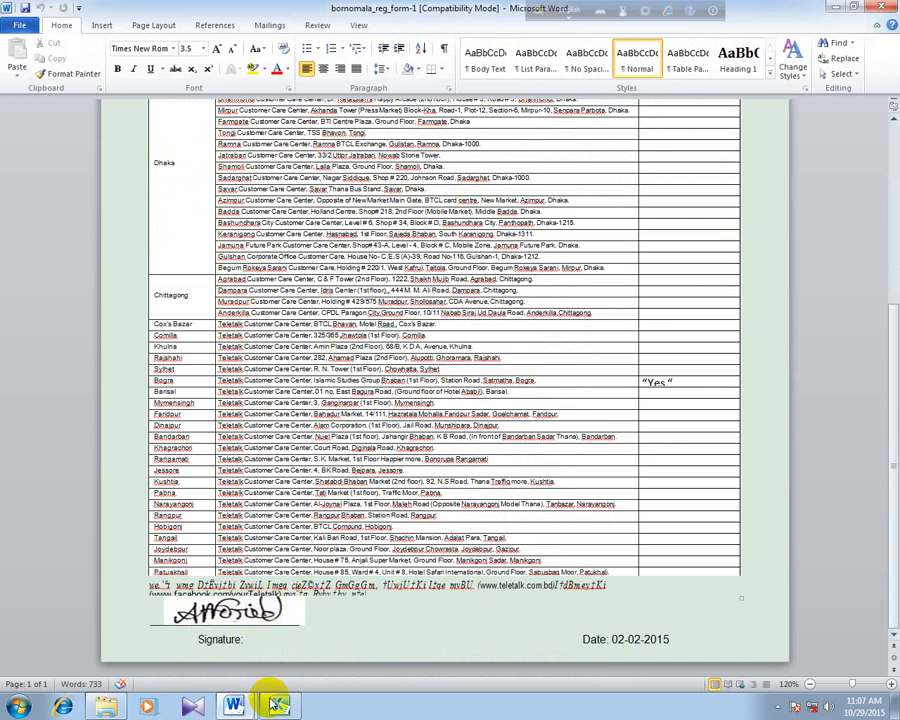
- Insert a screen clipping of the form's handwritten signature into Document1 and move it to the chart's lower-right corner
mouse_move(235, 700)
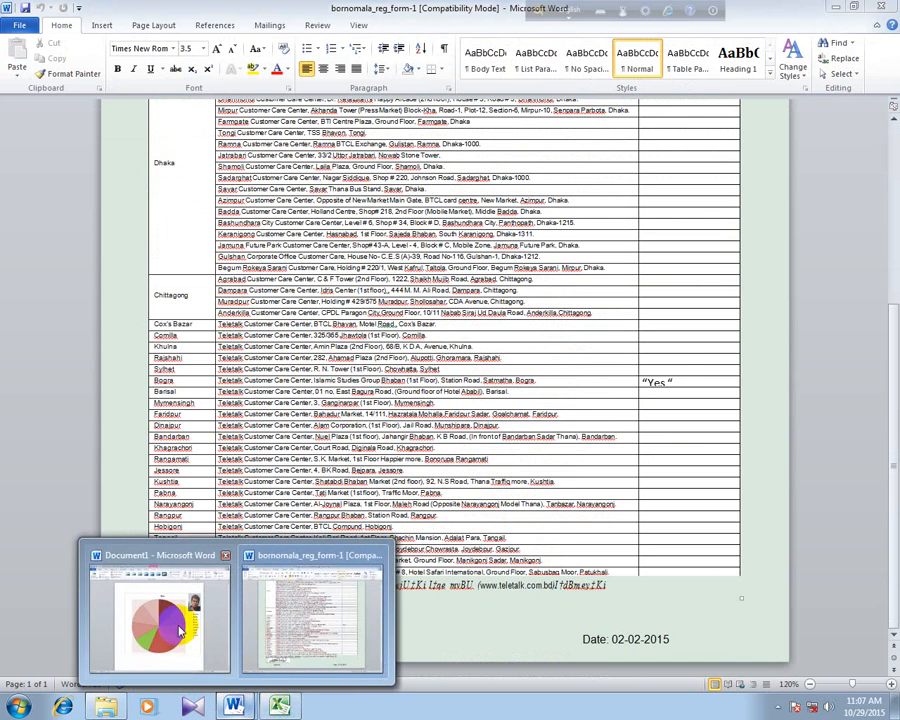
click(180, 645)
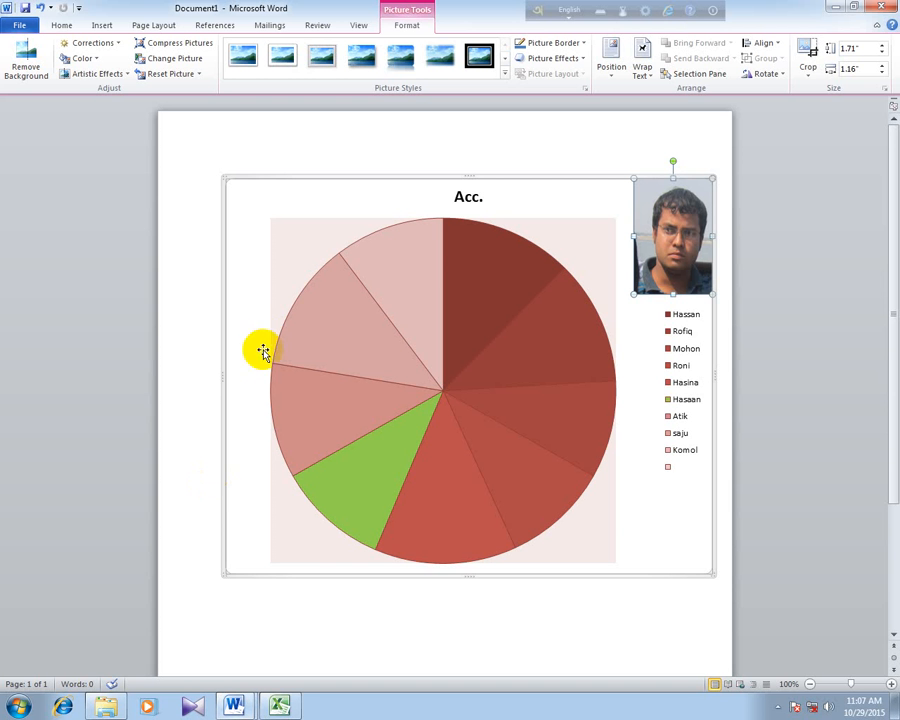
click(102, 28)
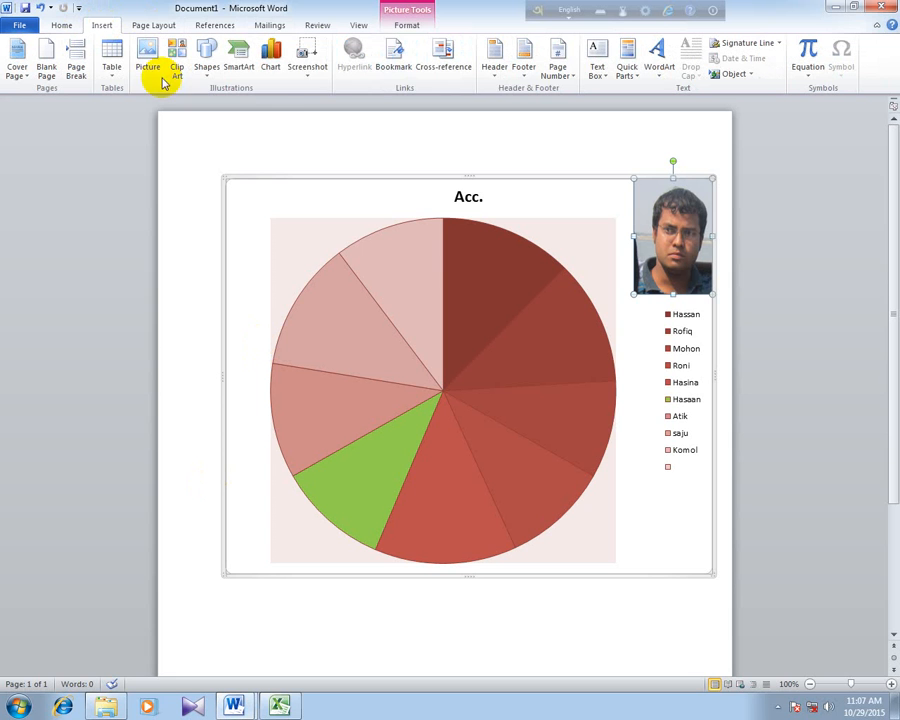
click(302, 78)
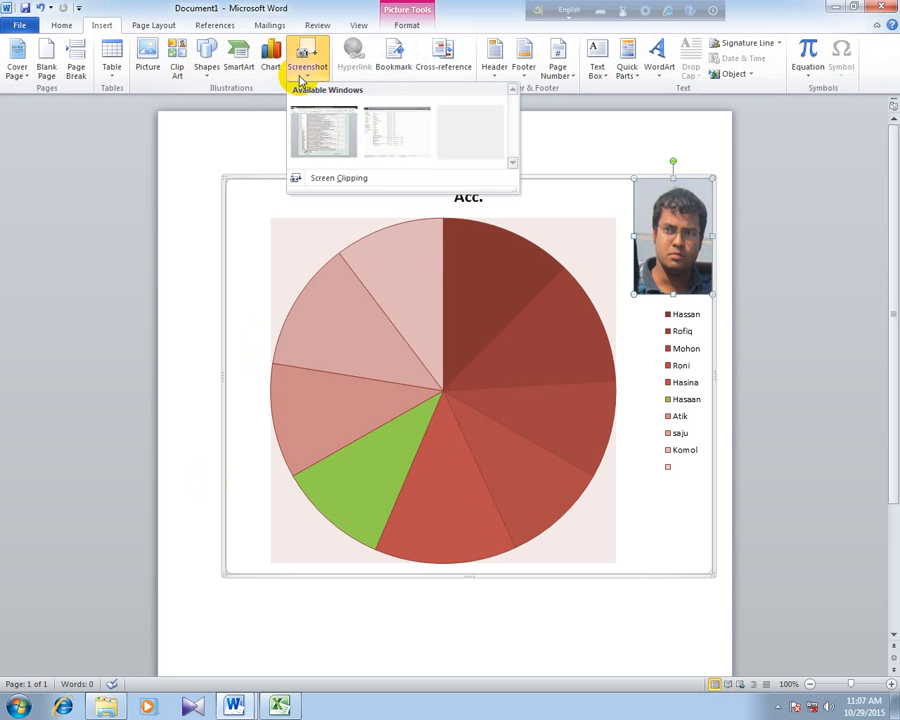
click(331, 180)
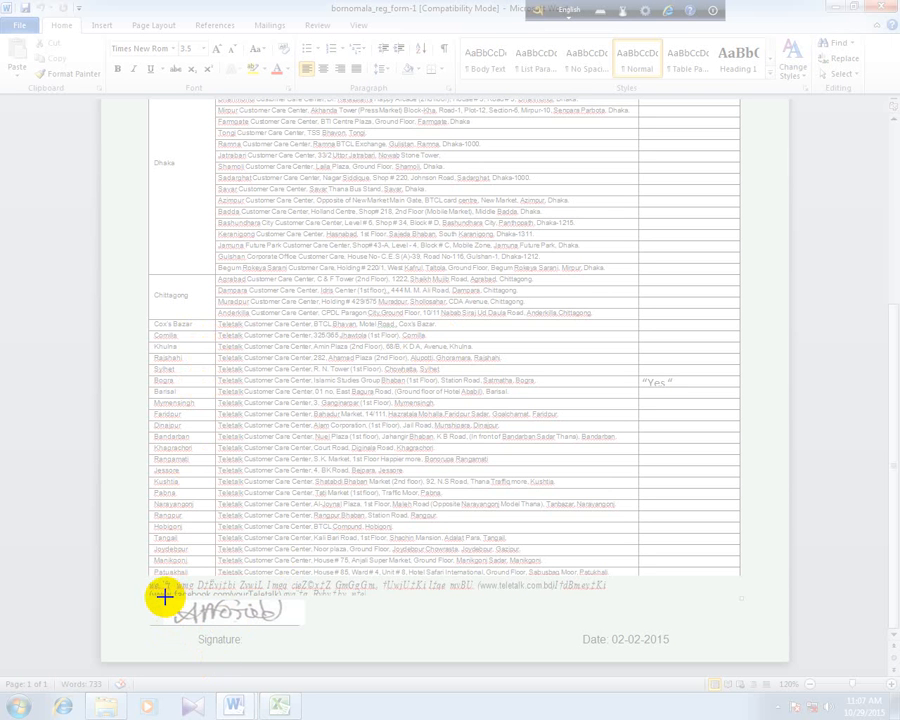
mouse_move(163, 597)
mouse_down()
mouse_move(327, 629)
mouse_move(303, 625)
mouse_up()
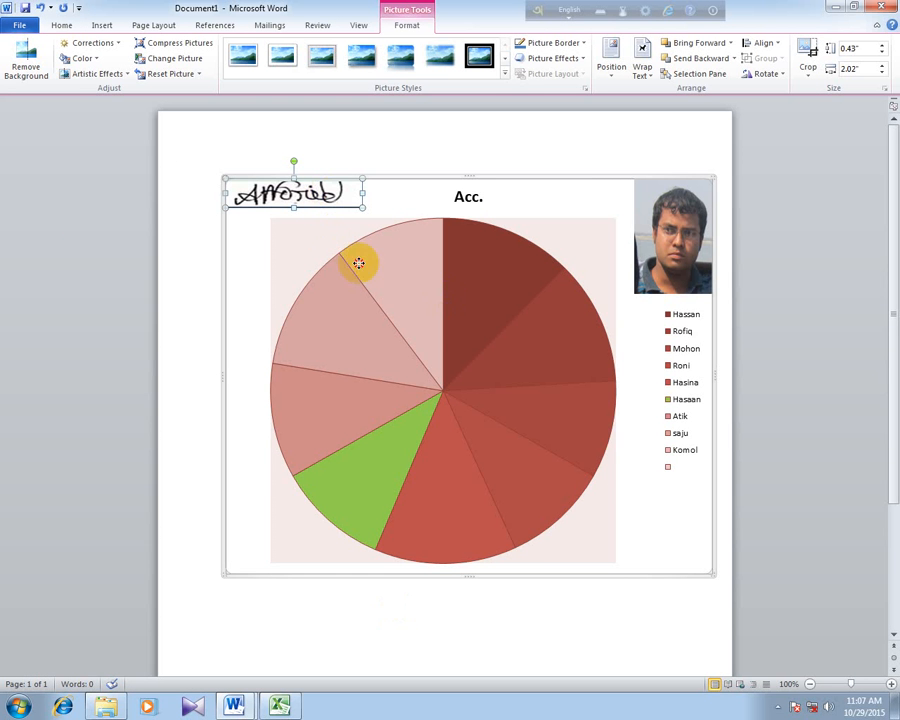
mouse_move(358, 263)
mouse_down()
mouse_move(713, 570)
mouse_move(662, 578)
mouse_move(651, 546)
mouse_up()
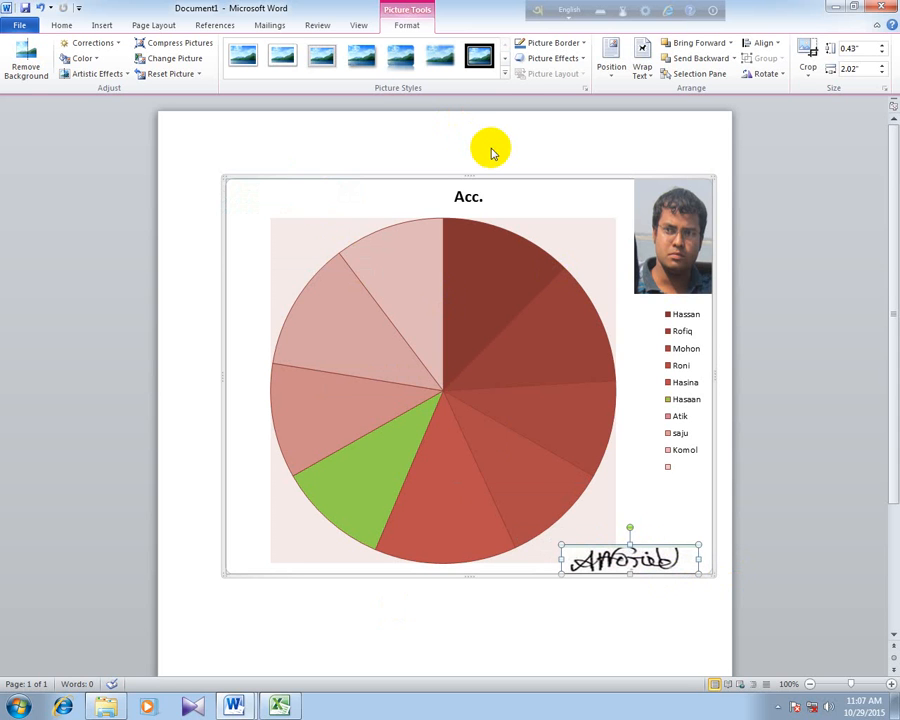
- Insert a screen clipping of the form's Chittagong station cell and shift it slightly right in the chart's upper-left corner
click(102, 25)
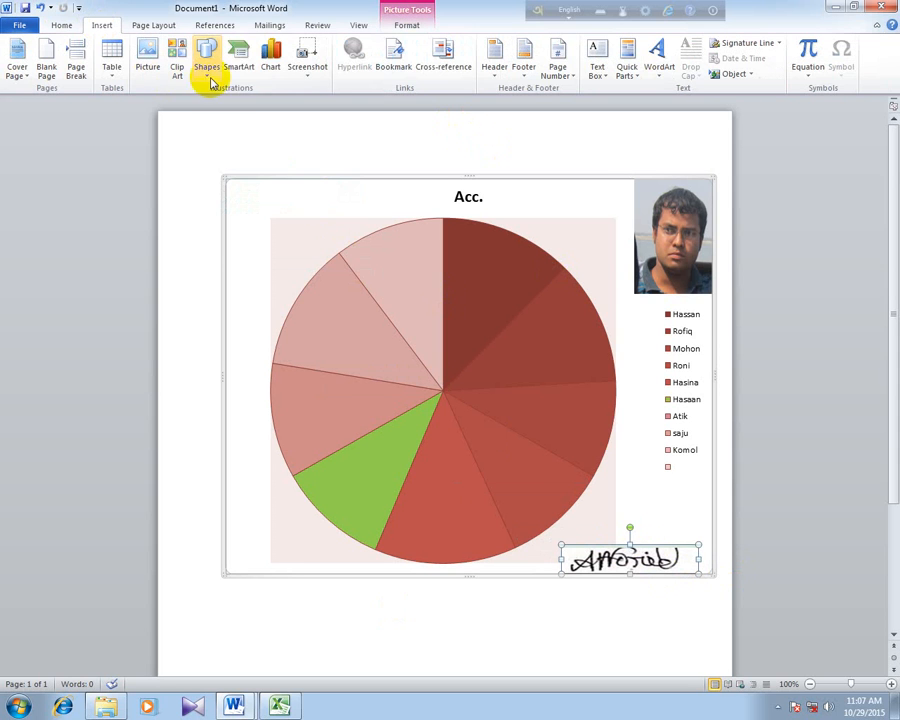
click(318, 74)
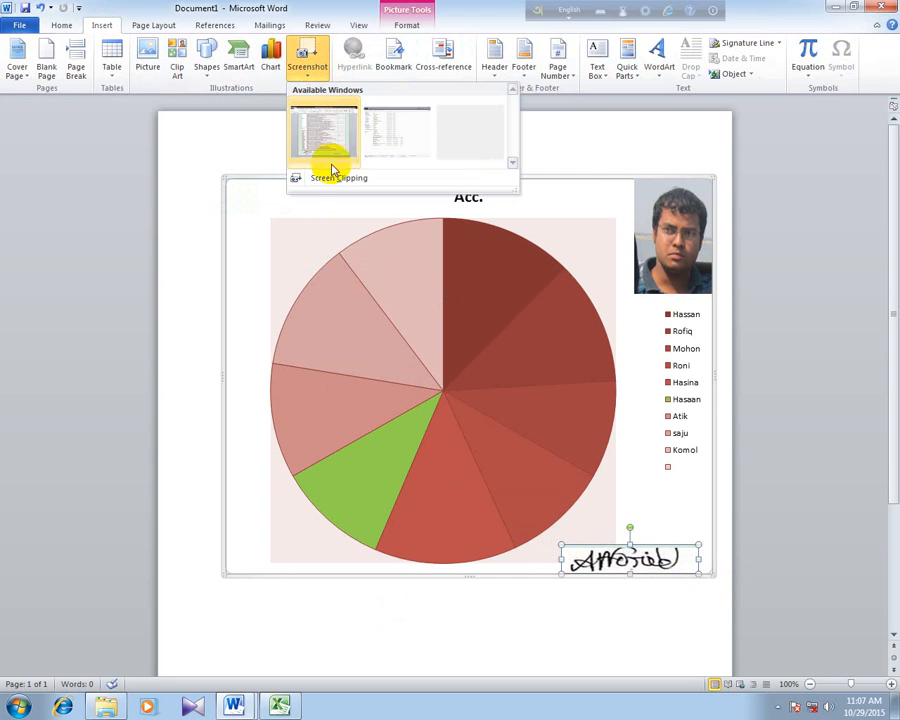
click(330, 177)
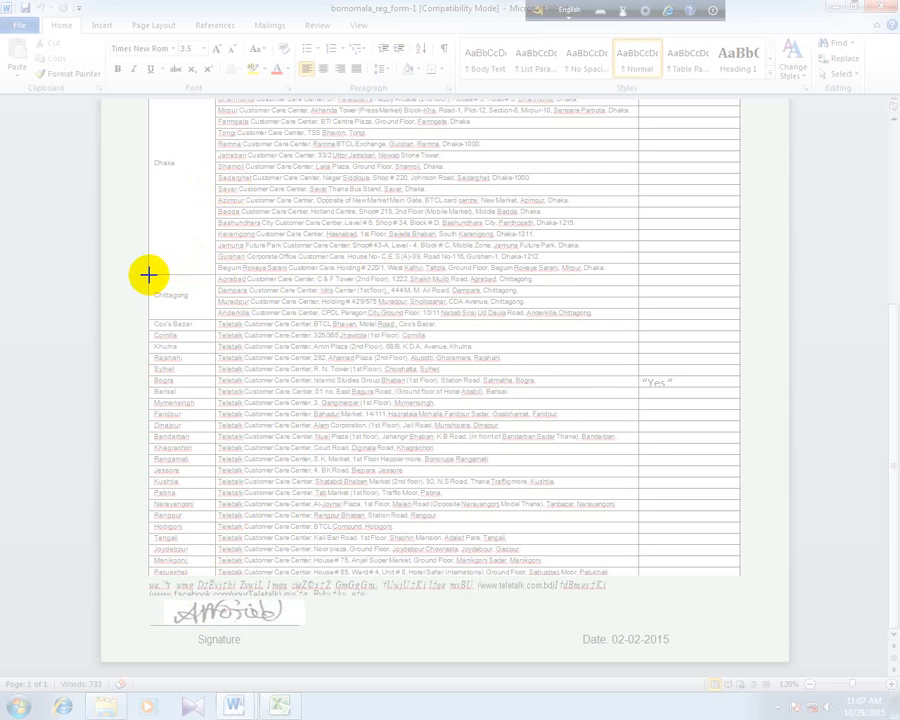
drag(148, 274, 216, 321)
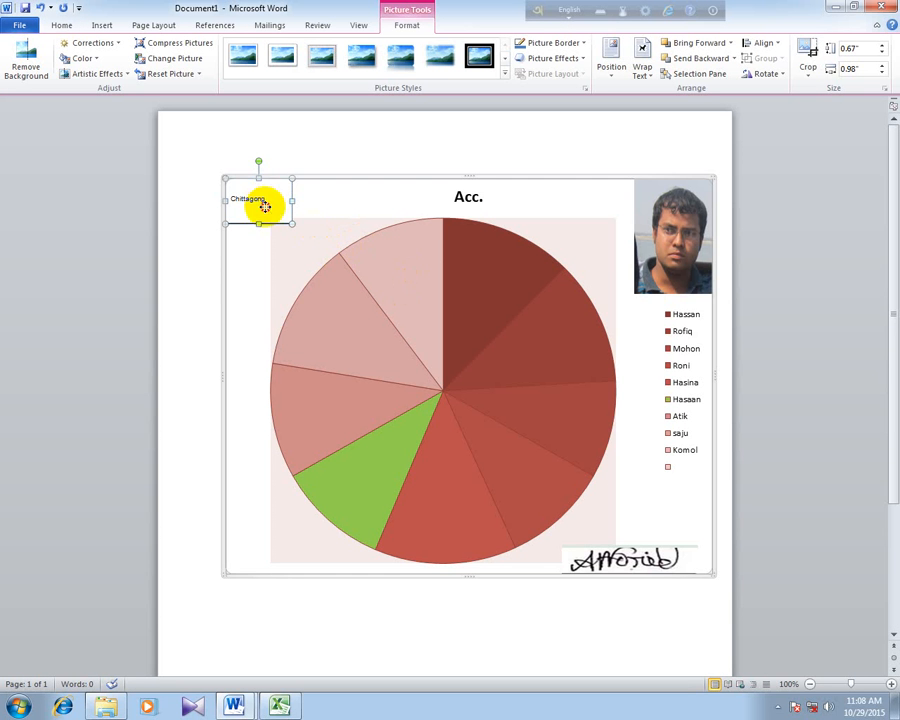
mouse_move(264, 205)
mouse_down()
mouse_move(309, 390)
mouse_move(278, 209)
mouse_up()
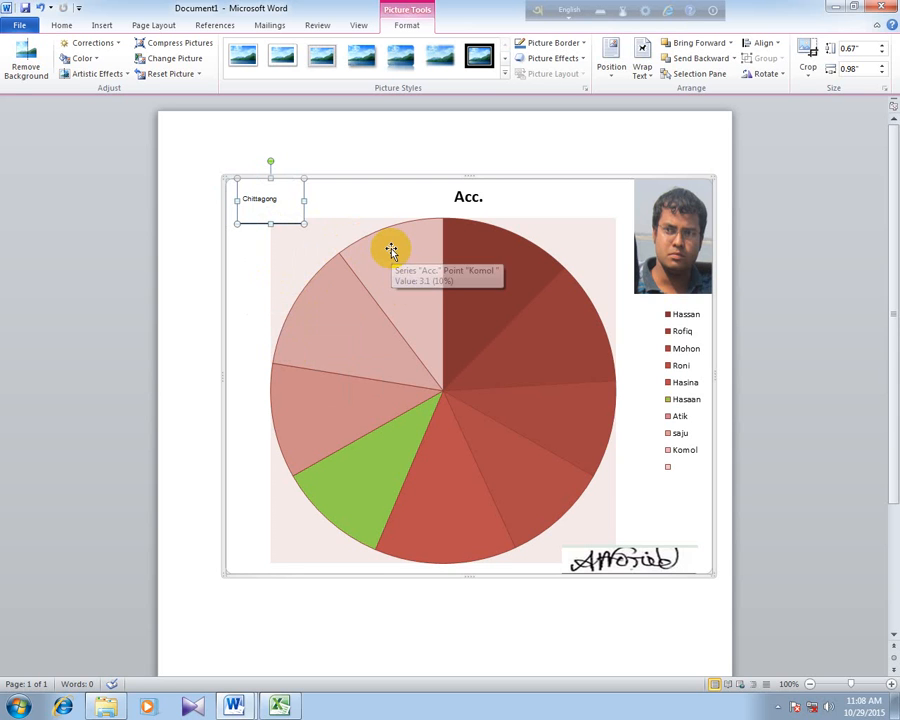
mouse_move(391, 251)
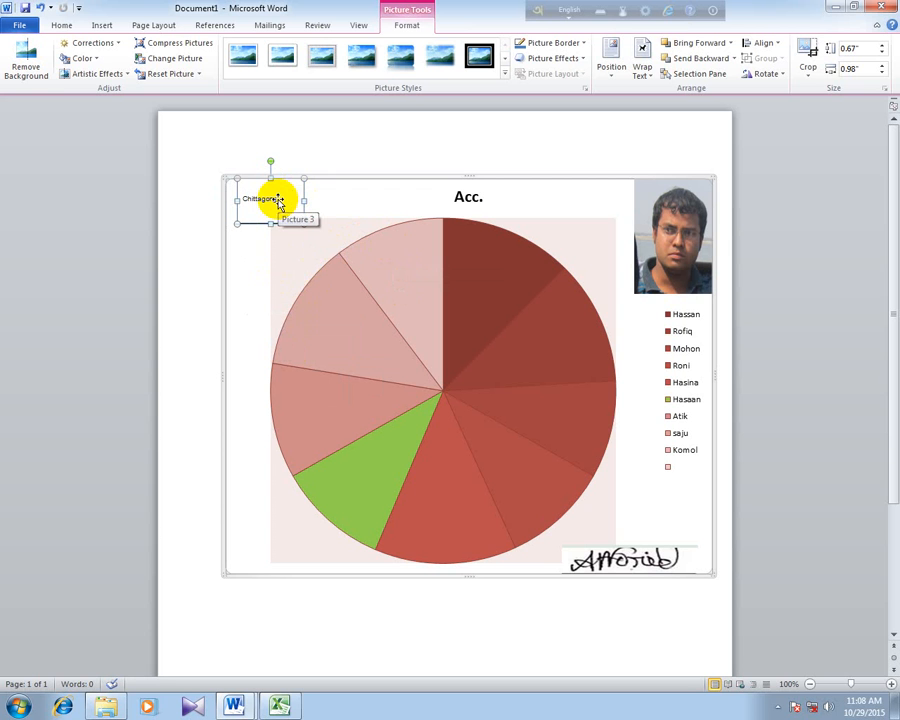
click(101, 25)
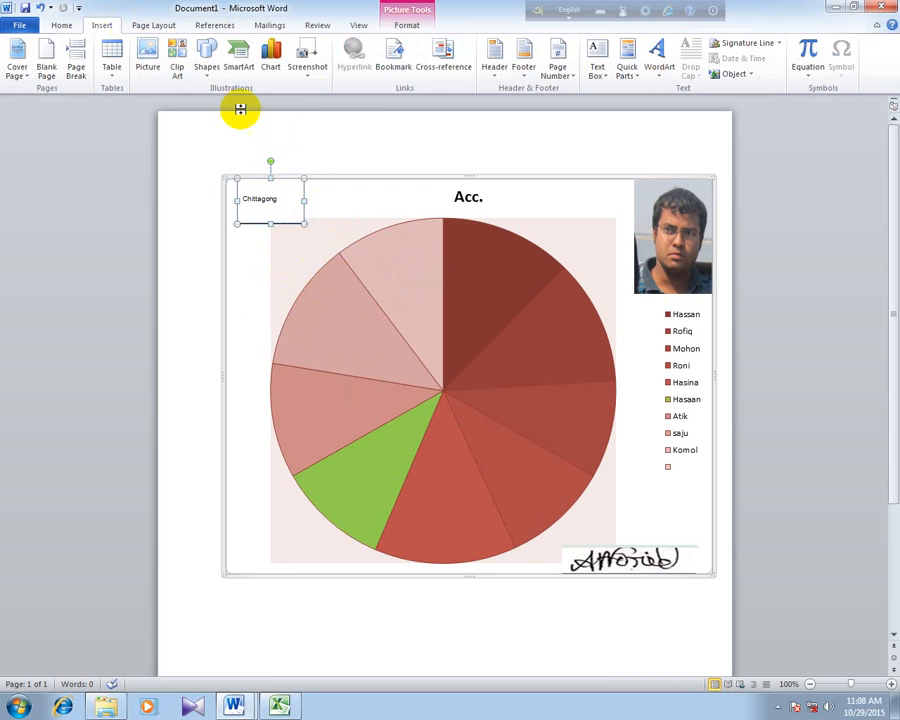
click(313, 72)
click(347, 184)
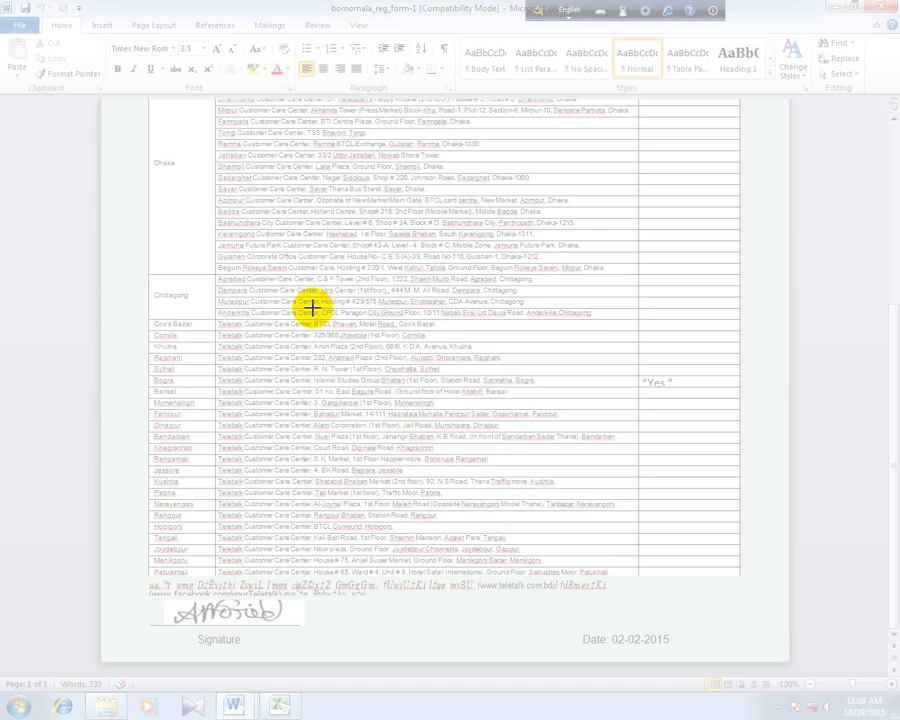
key(Escape)
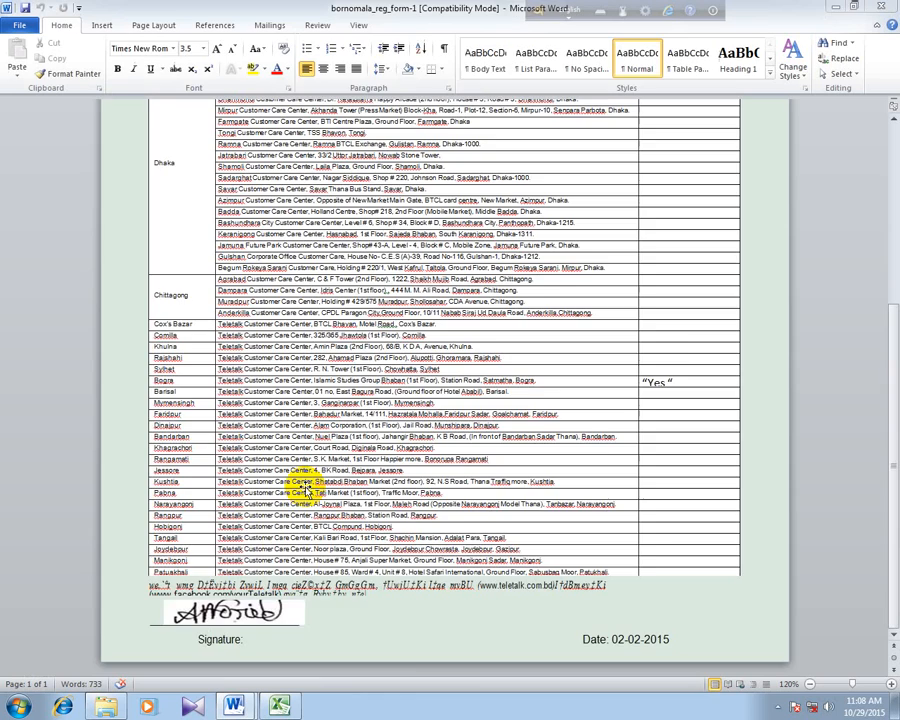
- Switch to Windows Explorer, look through College Photo and its college photo subfolder for a picture, and return to Soft (D:)
click(104, 705)
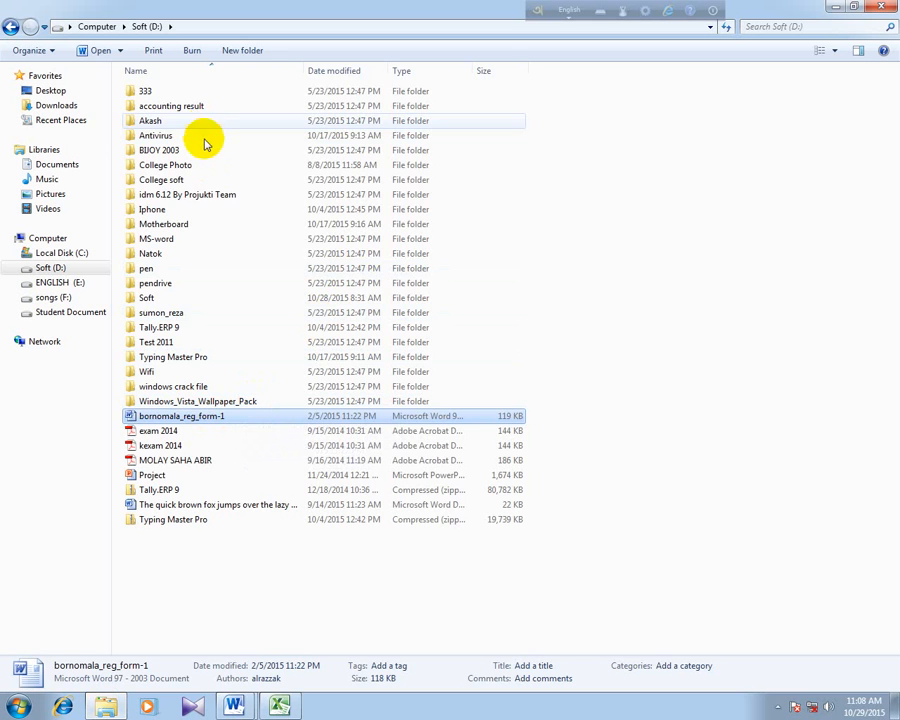
click(175, 168)
double_click(175, 168)
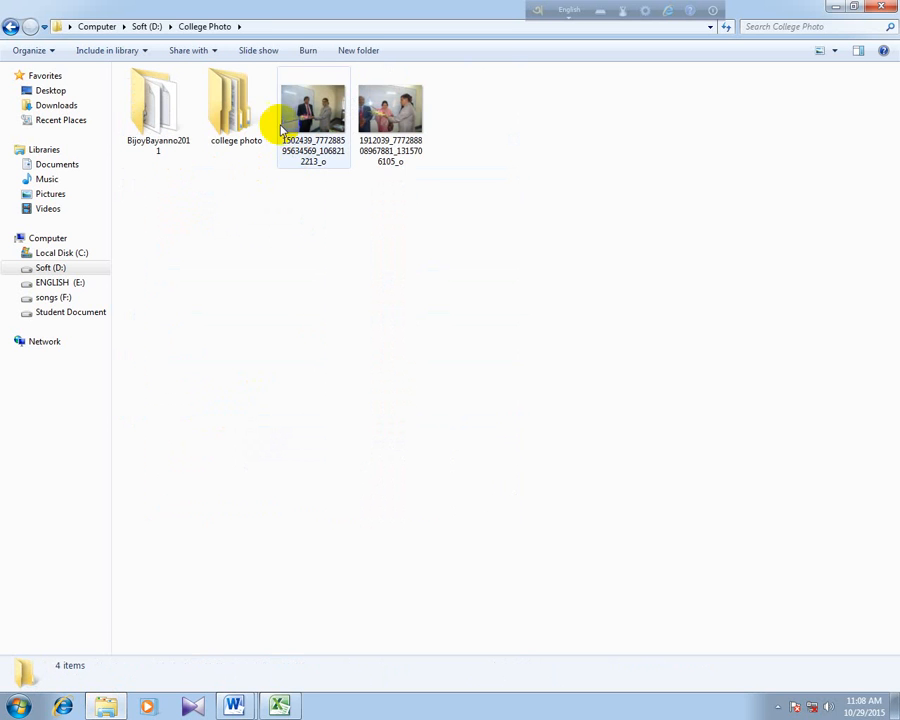
click(10, 28)
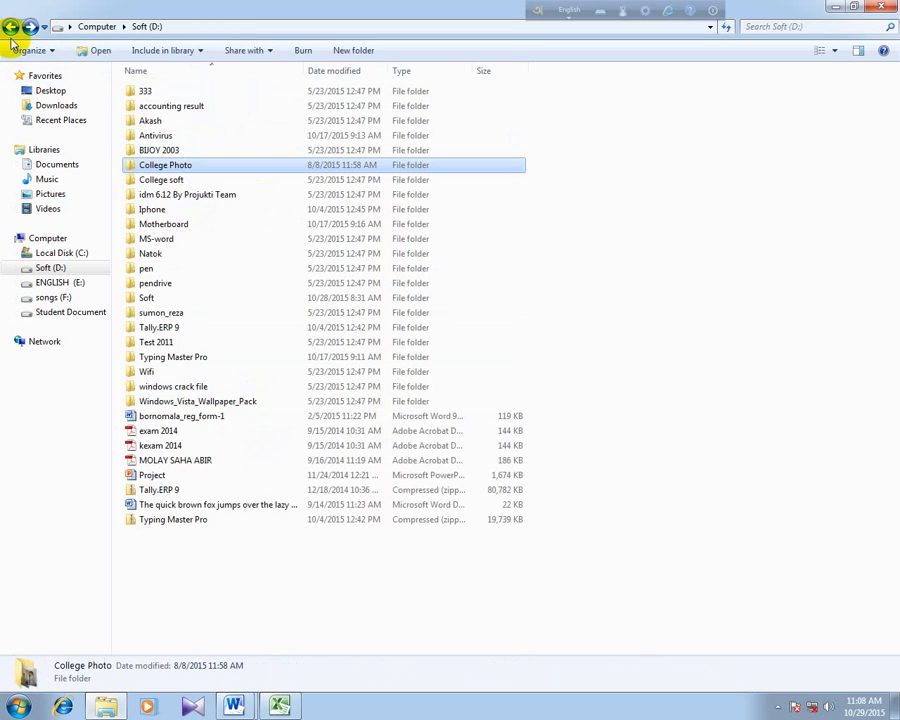
double_click(158, 164)
double_click(256, 112)
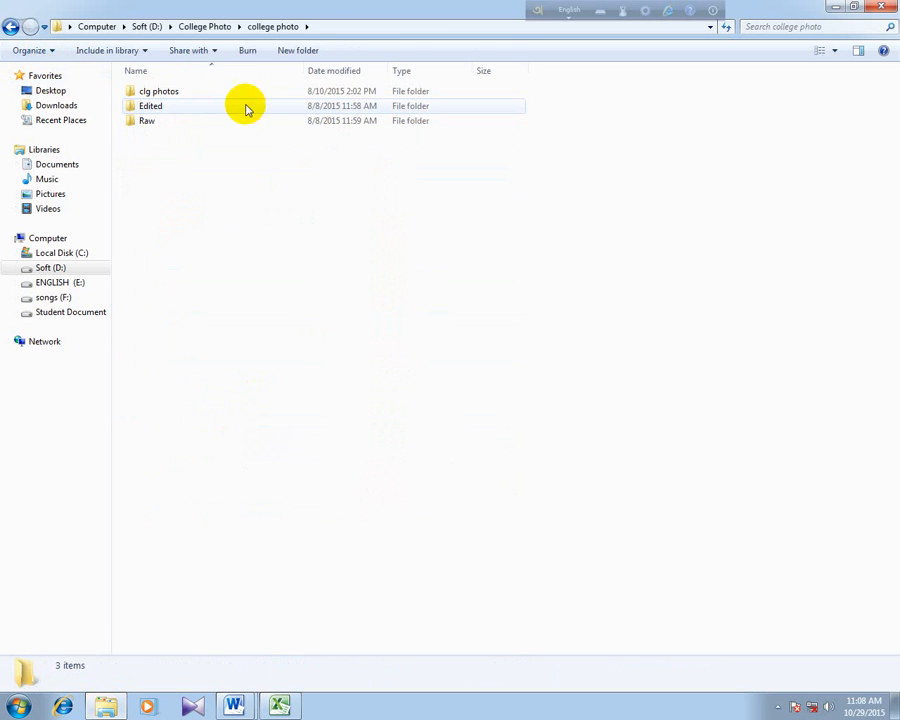
click(10, 27)
click(10, 27)
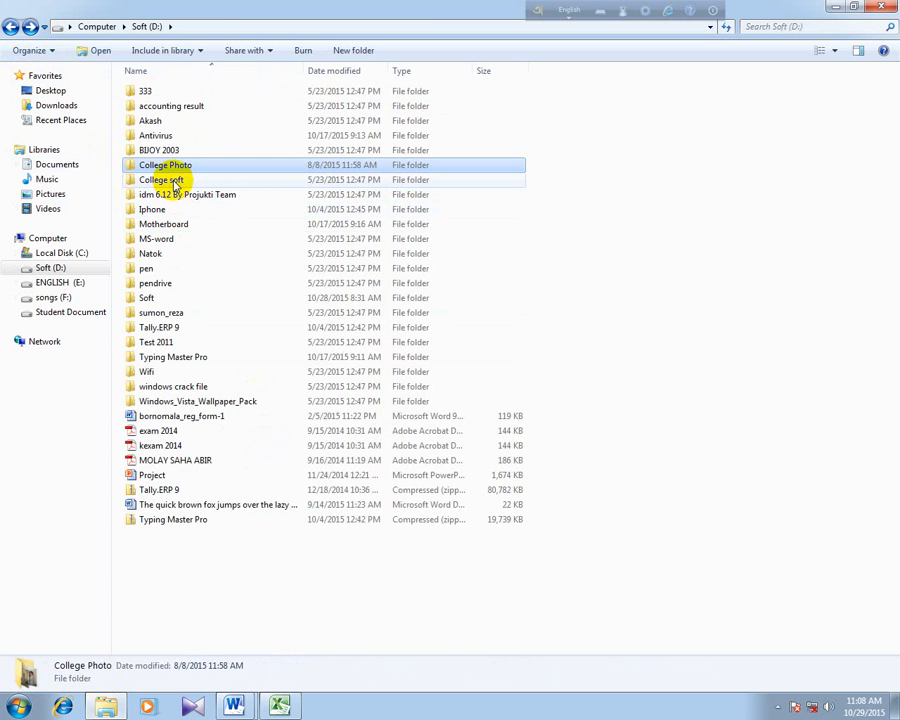
- Open the group photo IMG_4352 from the Akash folder on Soft (D:) in the photo viewer
double_click(154, 119)
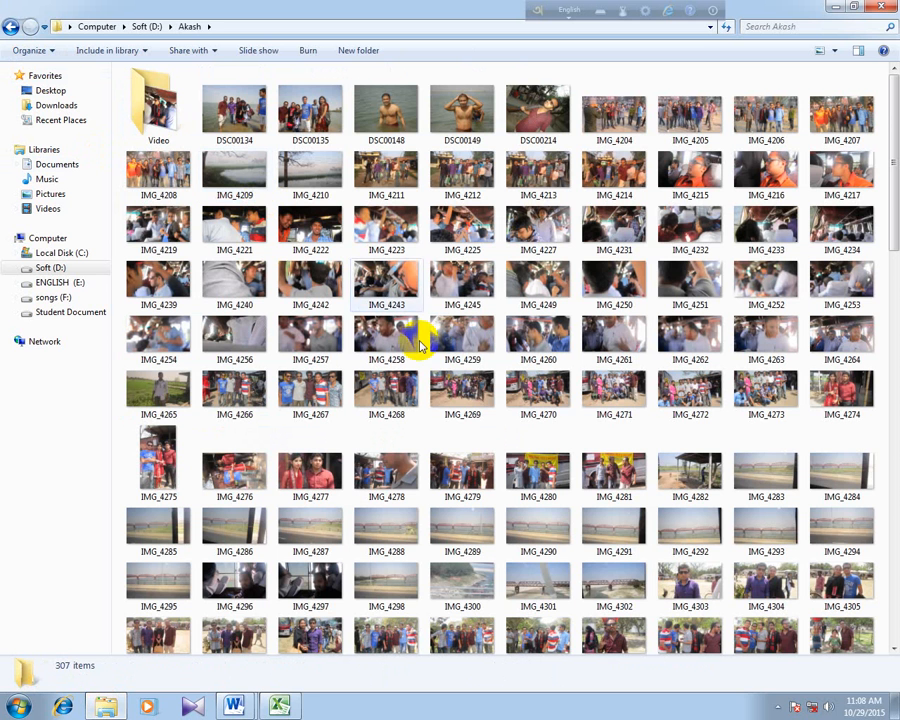
scroll(452, 350, down, 5)
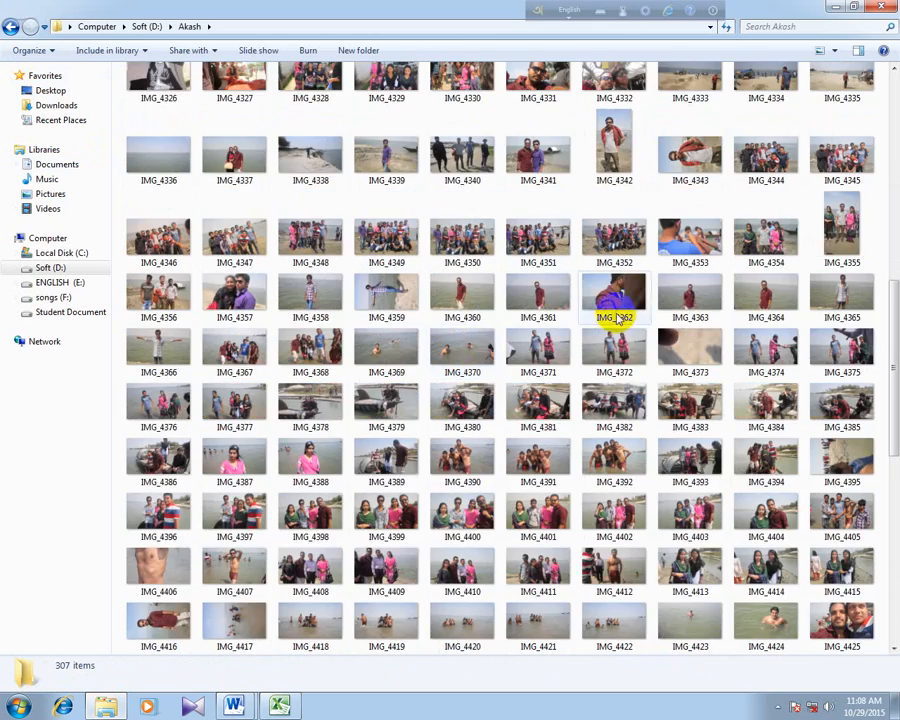
scroll(617, 318, down, 5)
scroll(617, 318, up, 5)
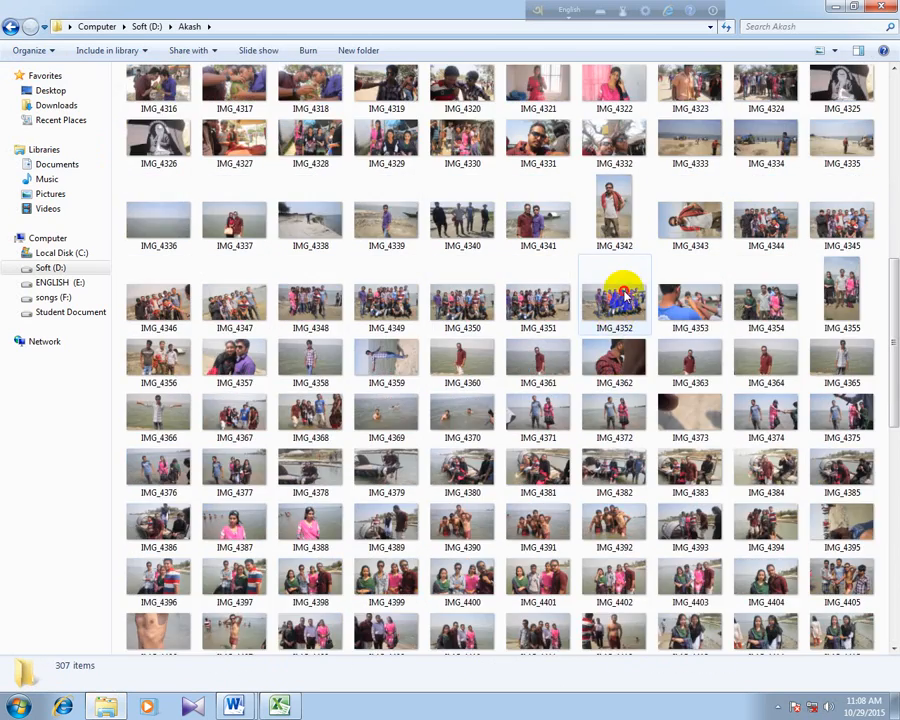
double_click(624, 293)
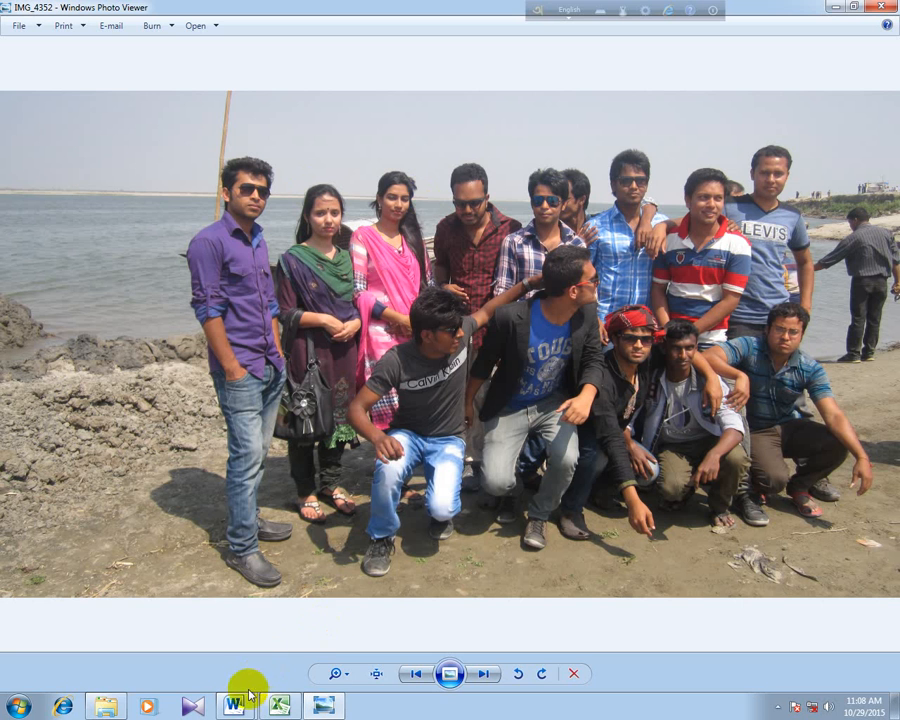
- Close the bornomala_reg_form-1 document in Word and bring IMG_4352 back up in Windows Photo Viewer
mouse_move(236, 703)
click(185, 600)
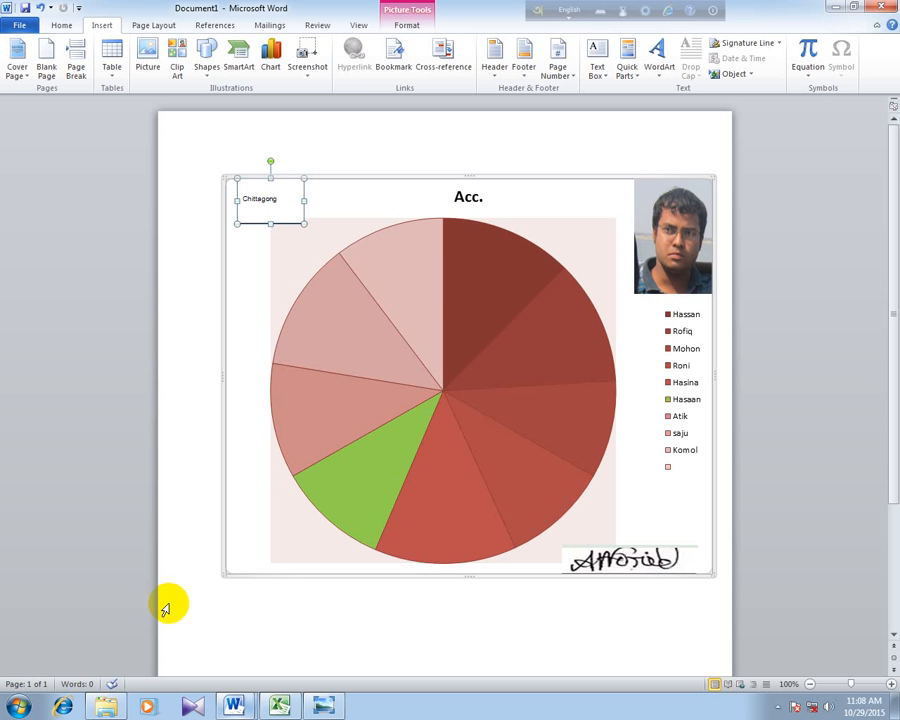
click(307, 72)
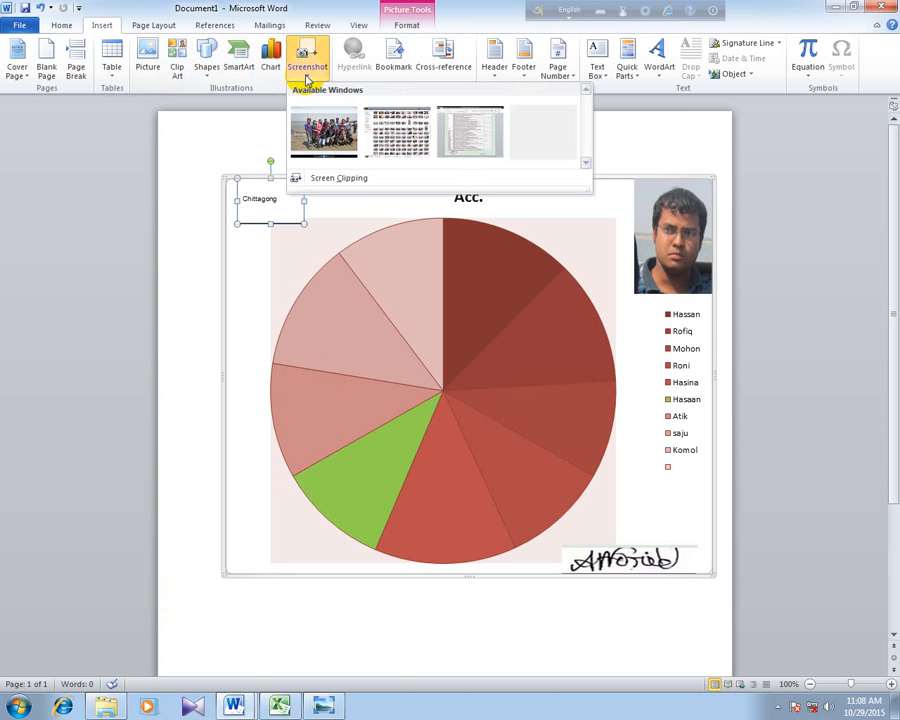
click(237, 697)
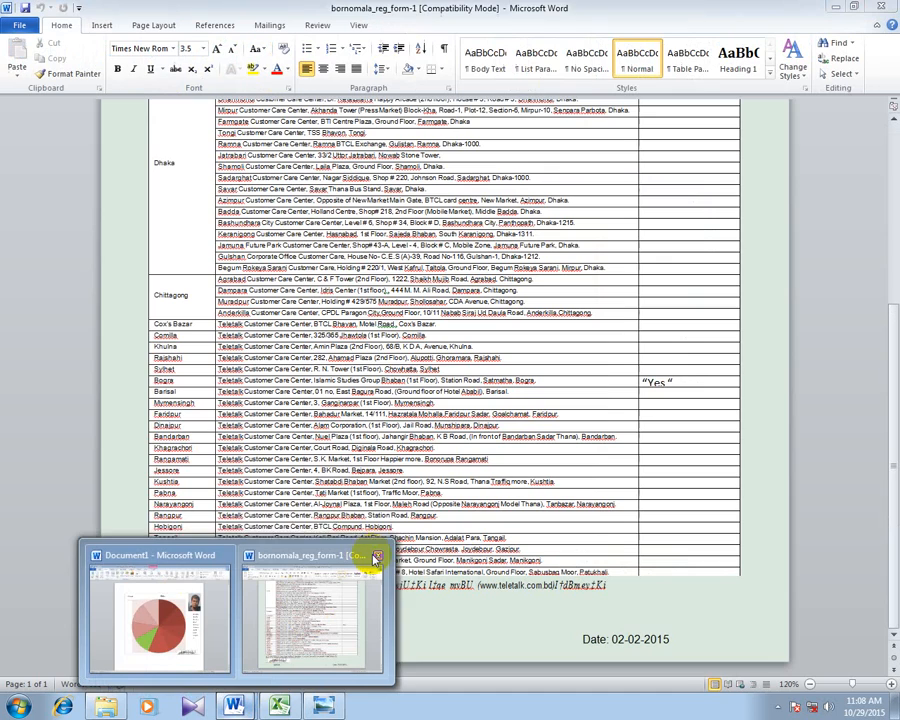
click(372, 555)
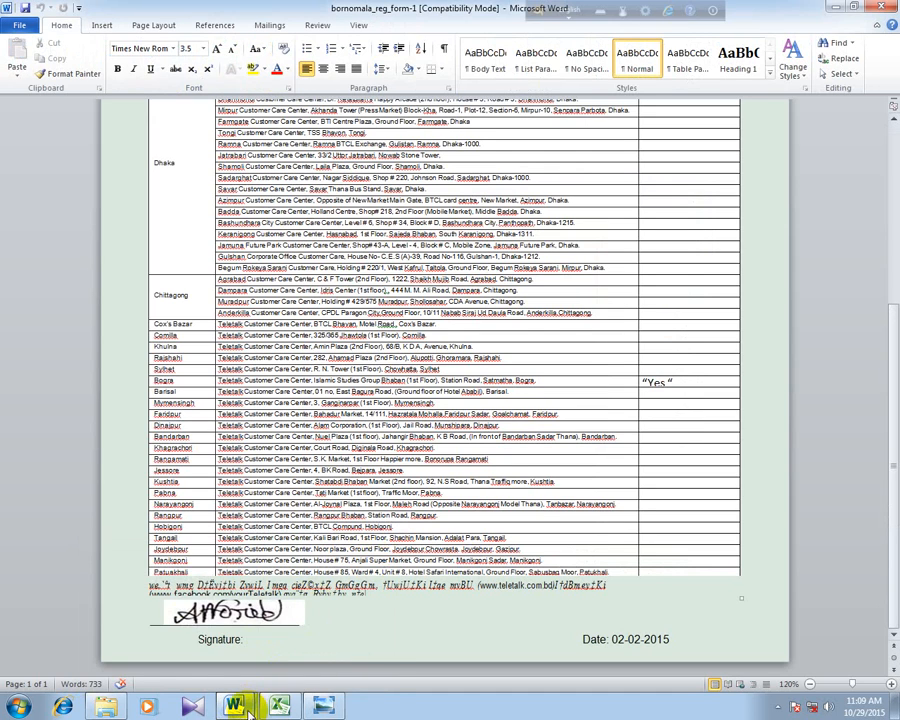
mouse_move(240, 705)
click(379, 550)
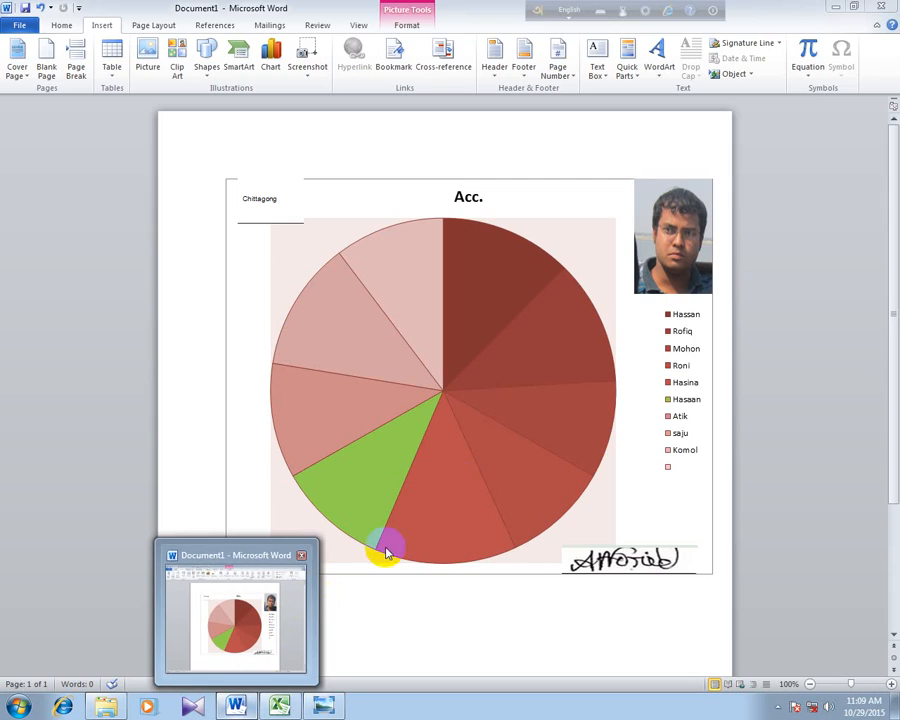
click(322, 706)
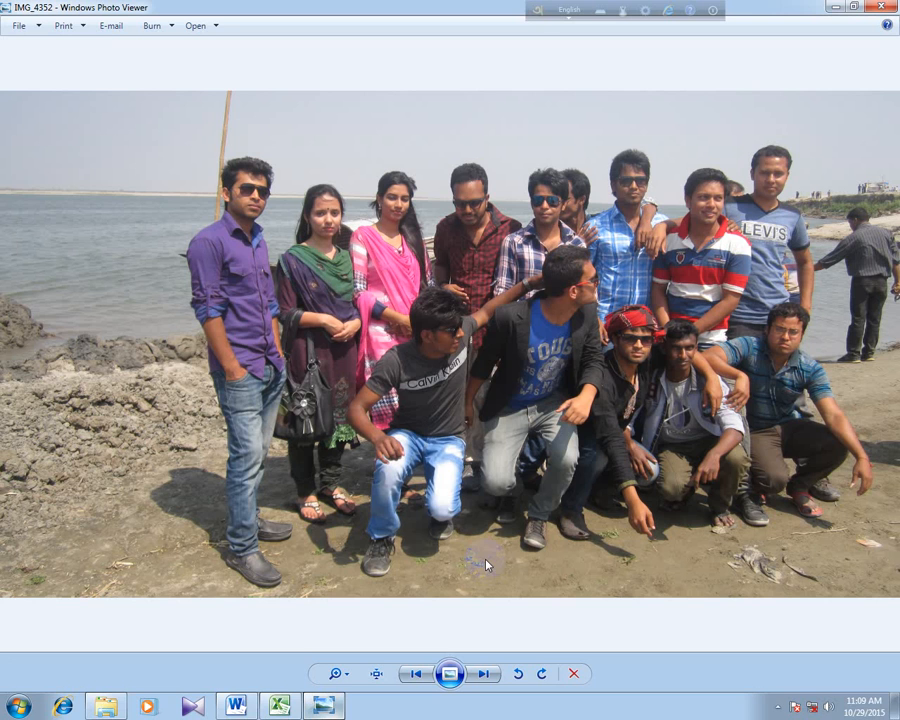
- Insert a screen clipping of the man in the purple shirt from IMG_4352 and move it to the chart's lower-left corner
click(236, 705)
click(307, 62)
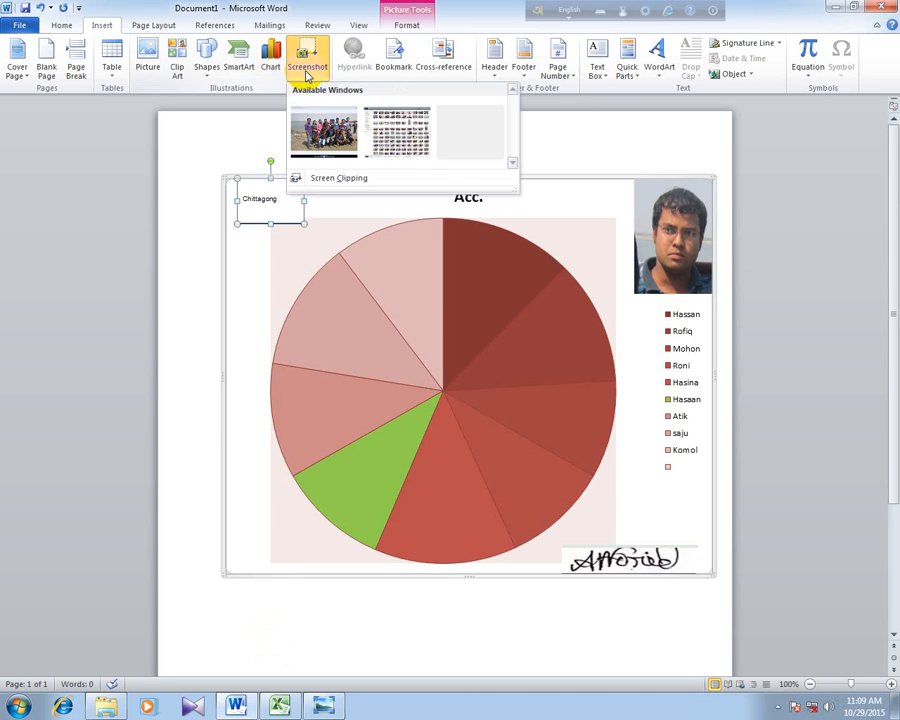
click(330, 184)
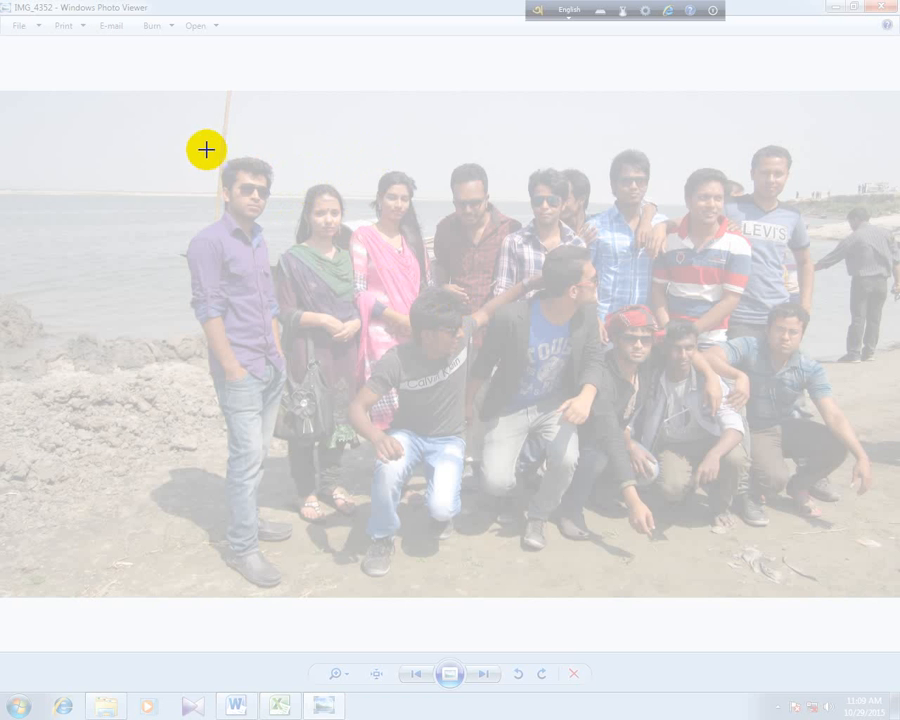
drag(204, 146, 278, 288)
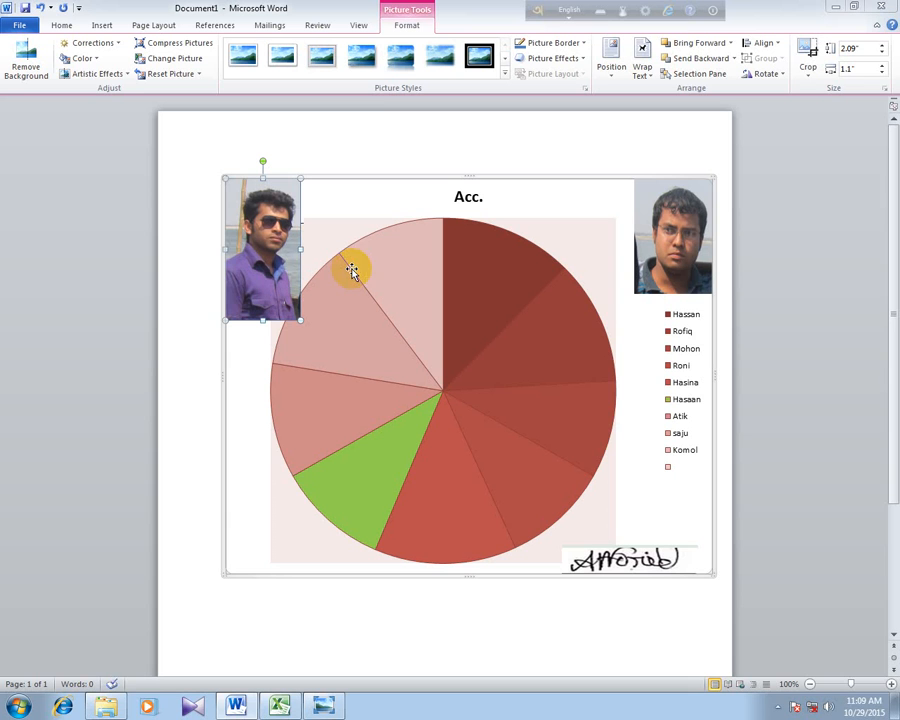
drag(276, 243, 282, 497)
- Save the Word document as Doc2
mouse_move(432, 348)
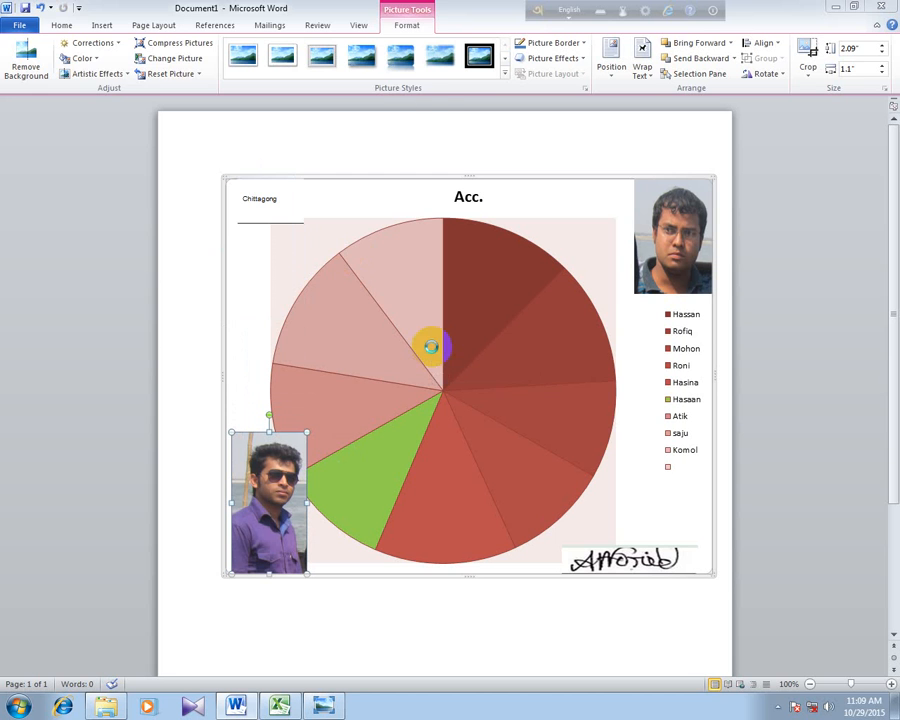
key(ctrl+s)
click(330, 355)
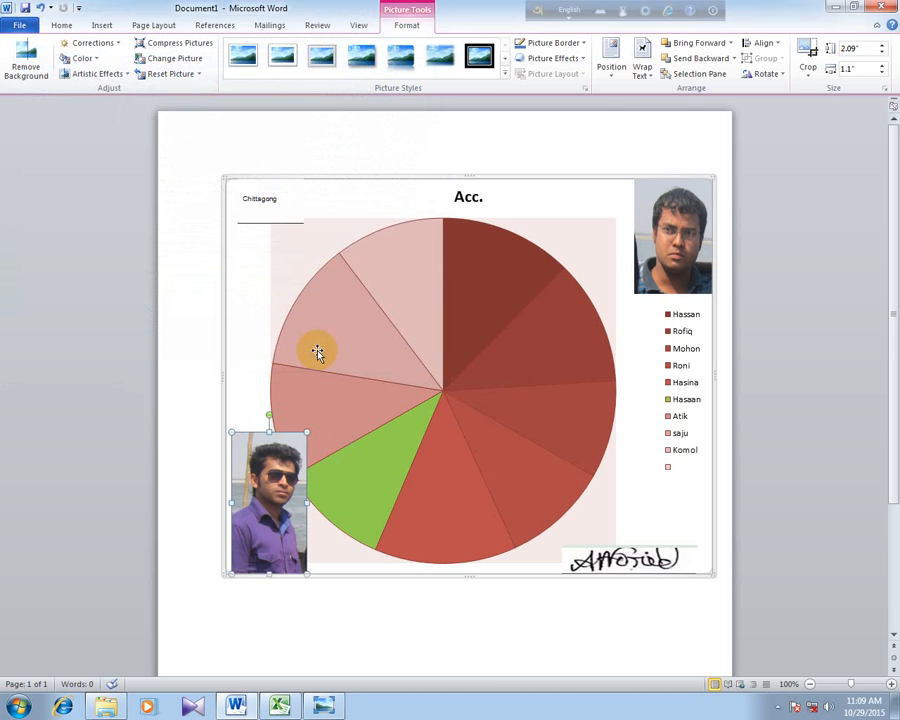
mouse_move(317, 352)
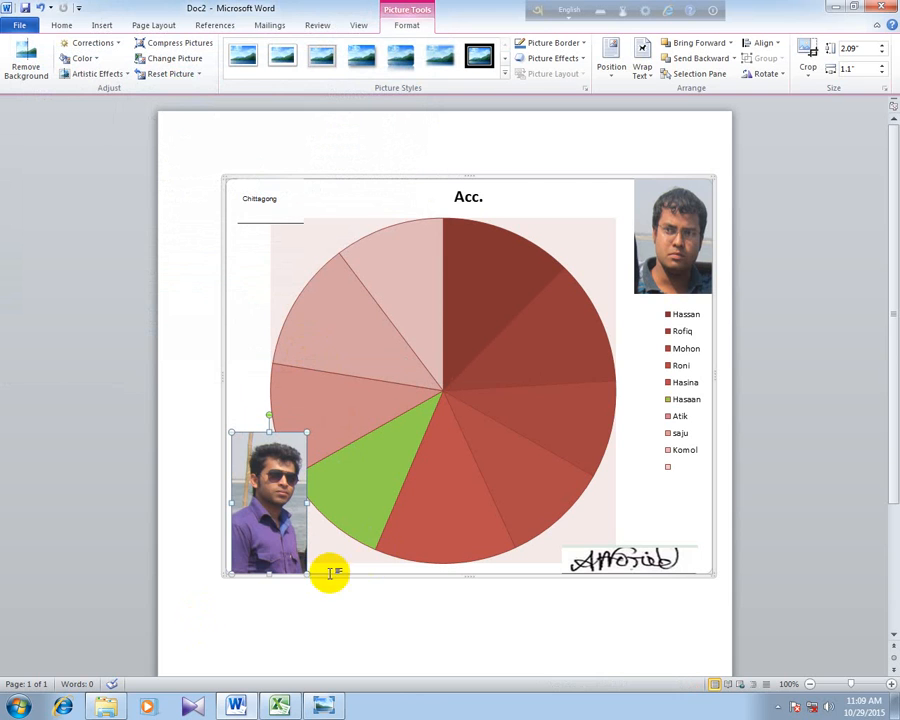
- Minimize the Word document and close the IMG_4352 photo viewer and the Akash folder window
click(830, 7)
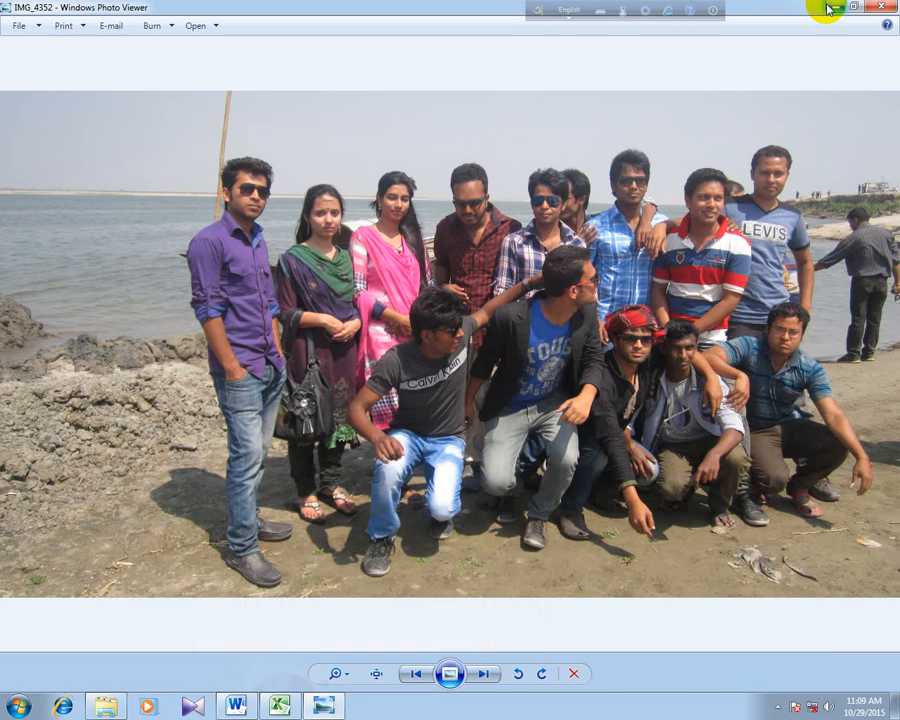
click(882, 18)
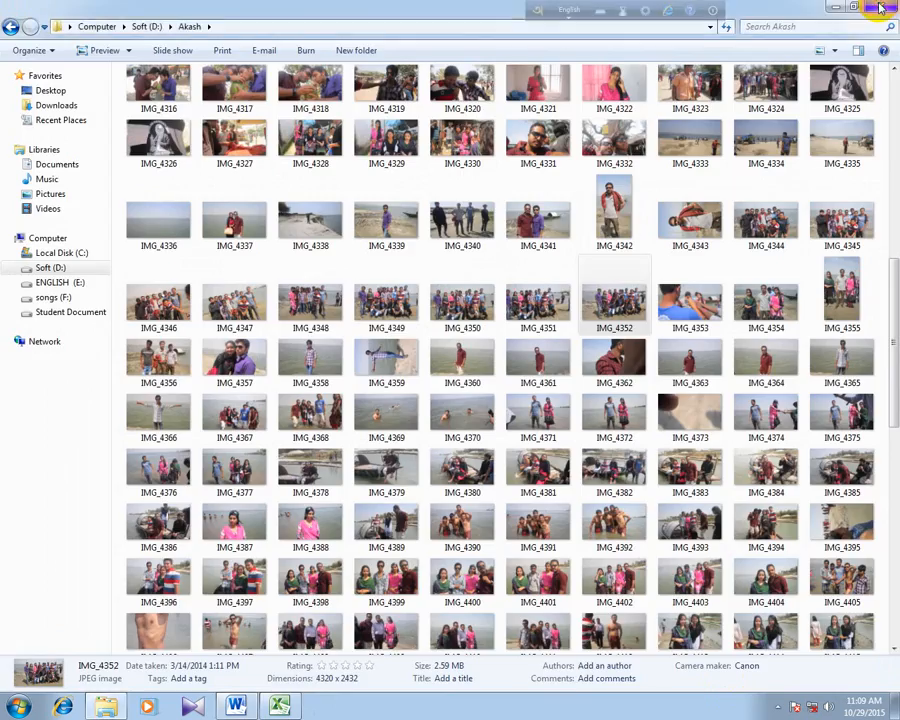
click(882, 8)
click(777, 706)
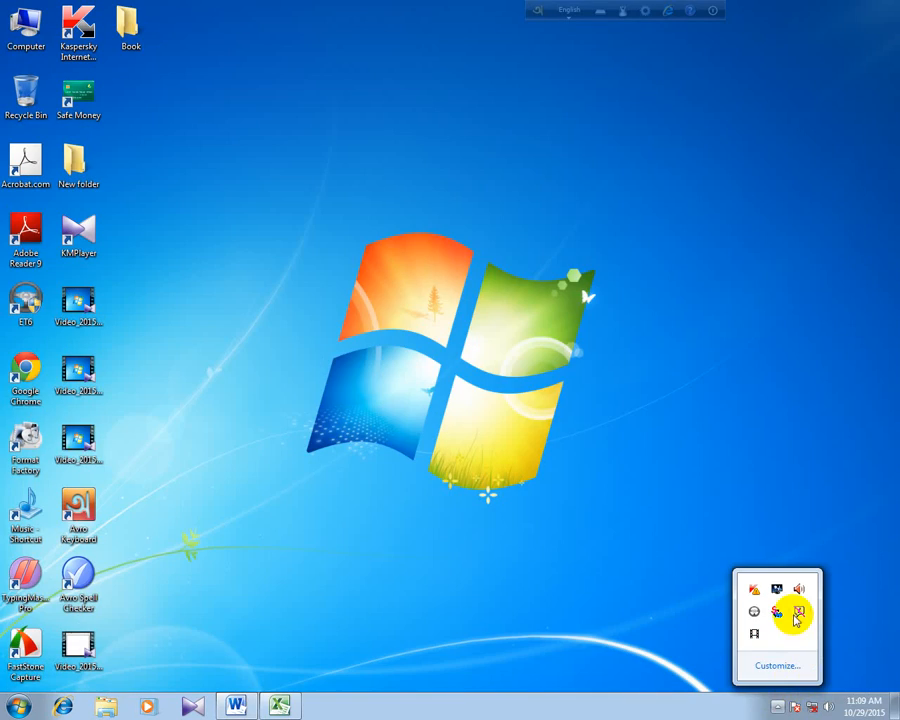